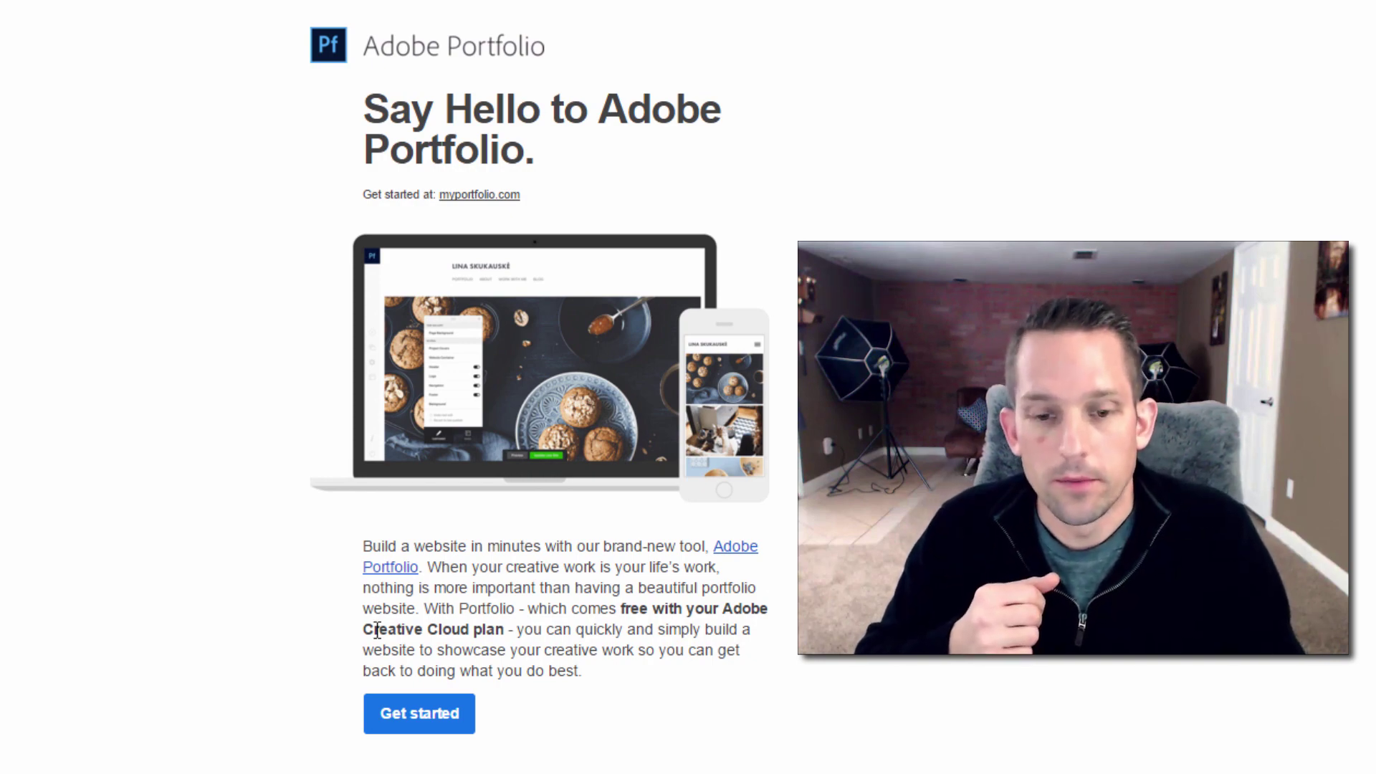
Start a new portfolio in full screen and load the site editor with its empty Projects page
left_click(412, 717)
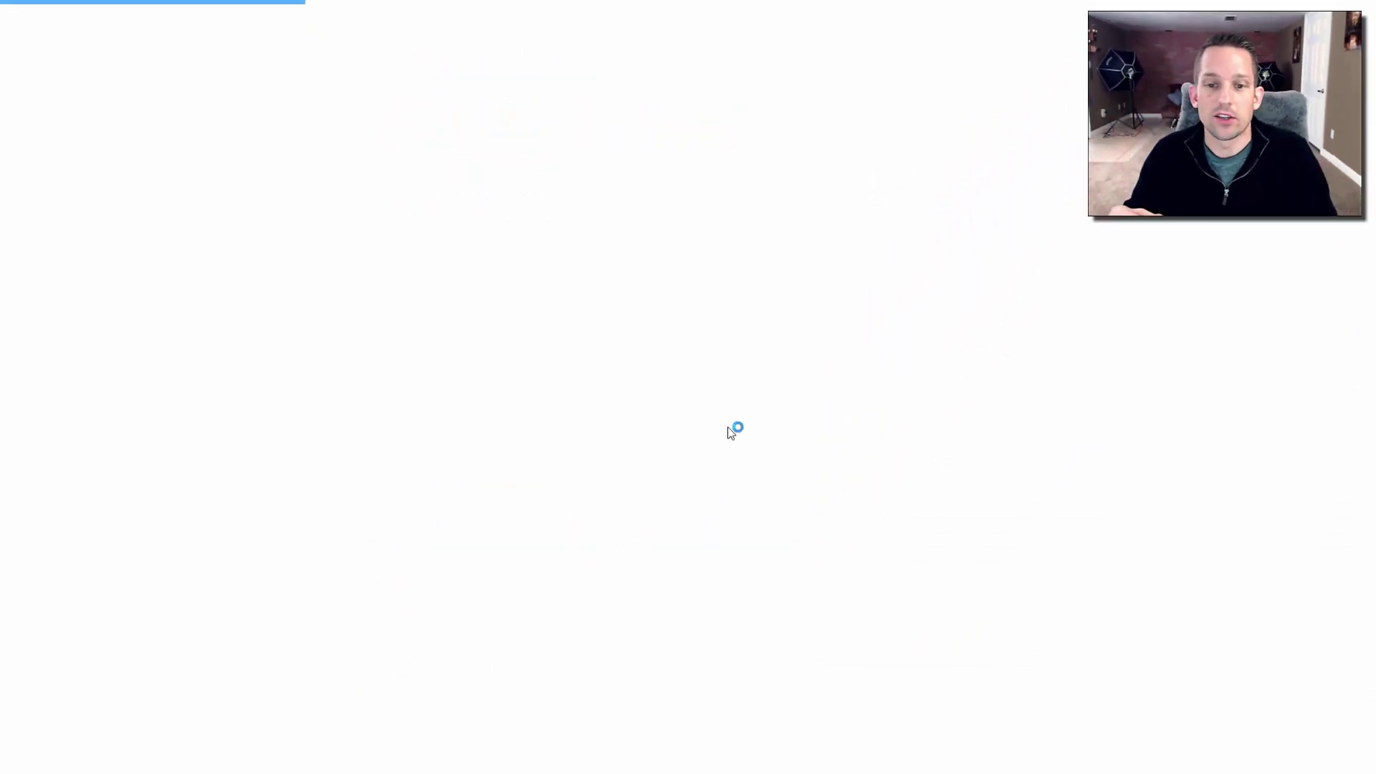
key("F11")
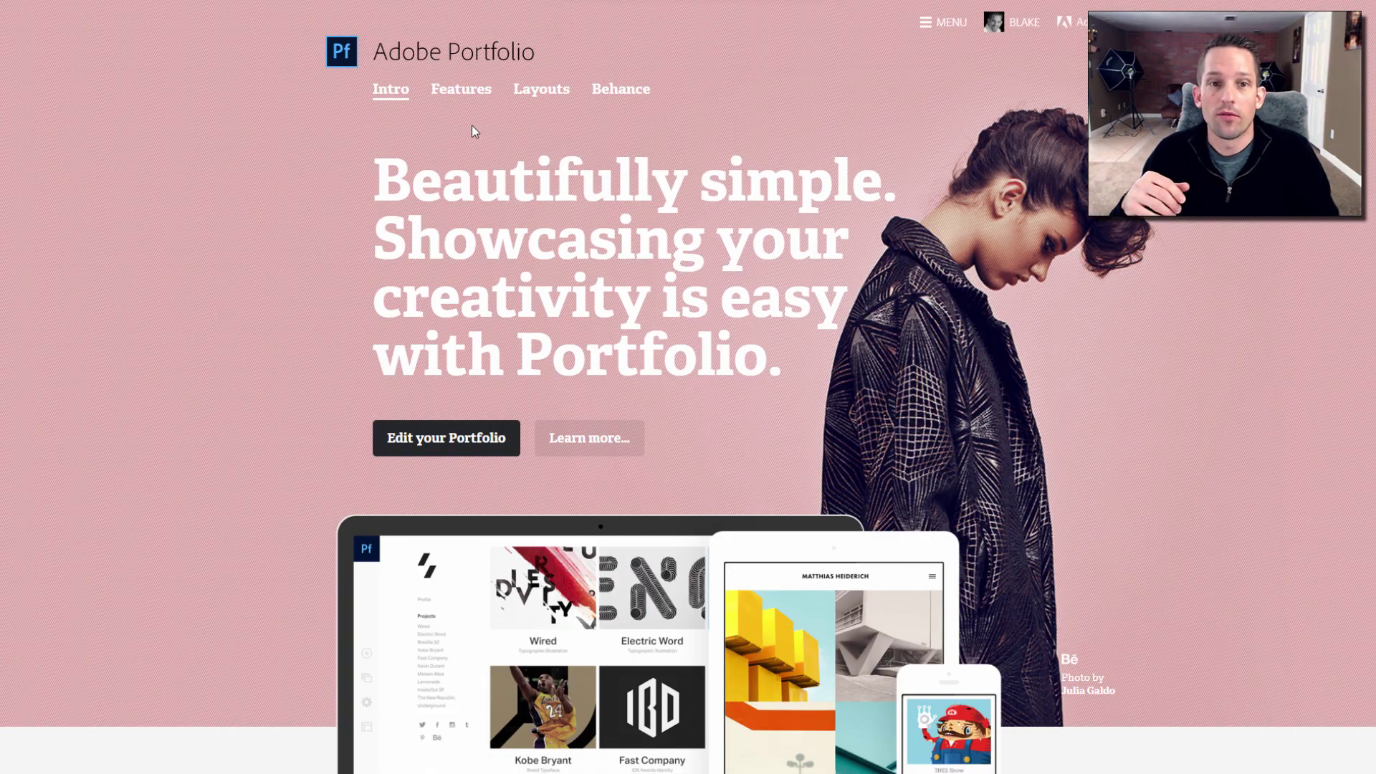
left_click(665, 166)
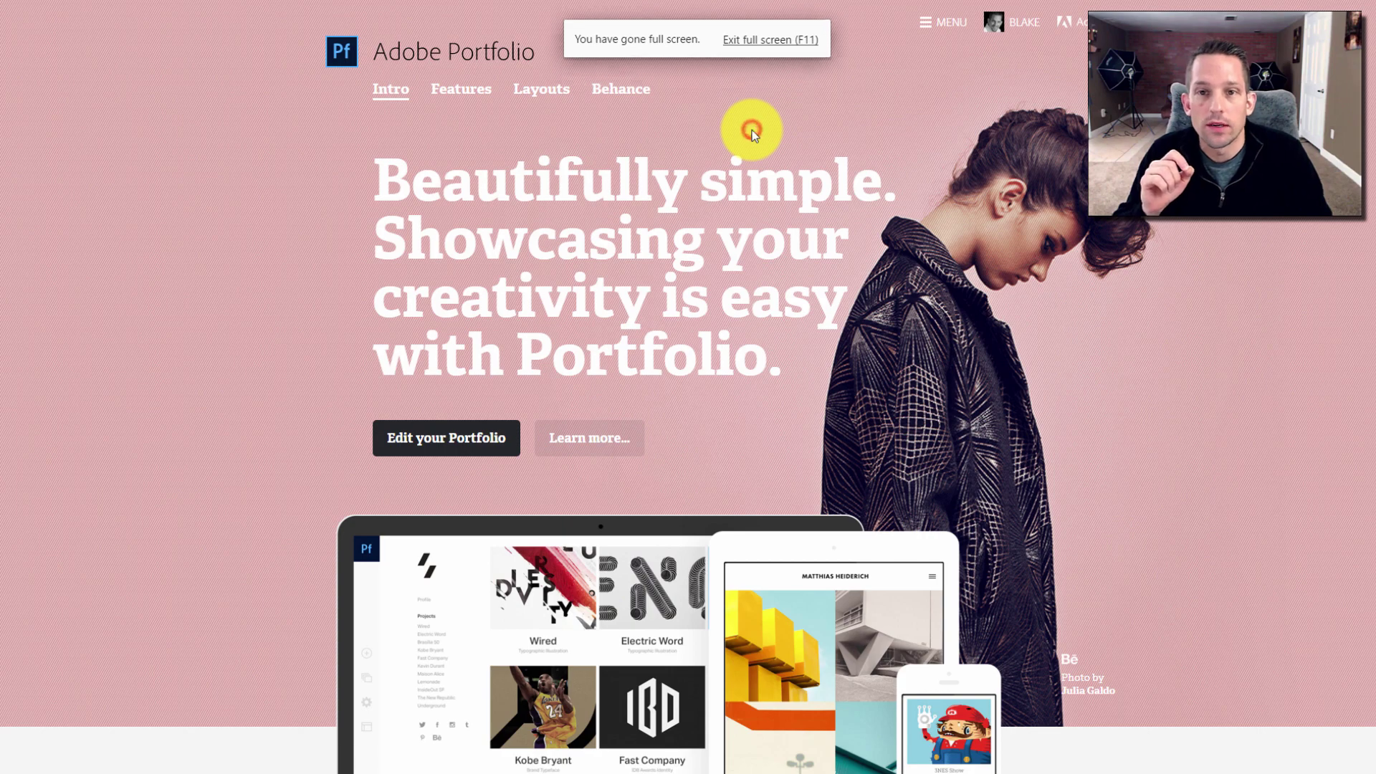
left_click(464, 434)
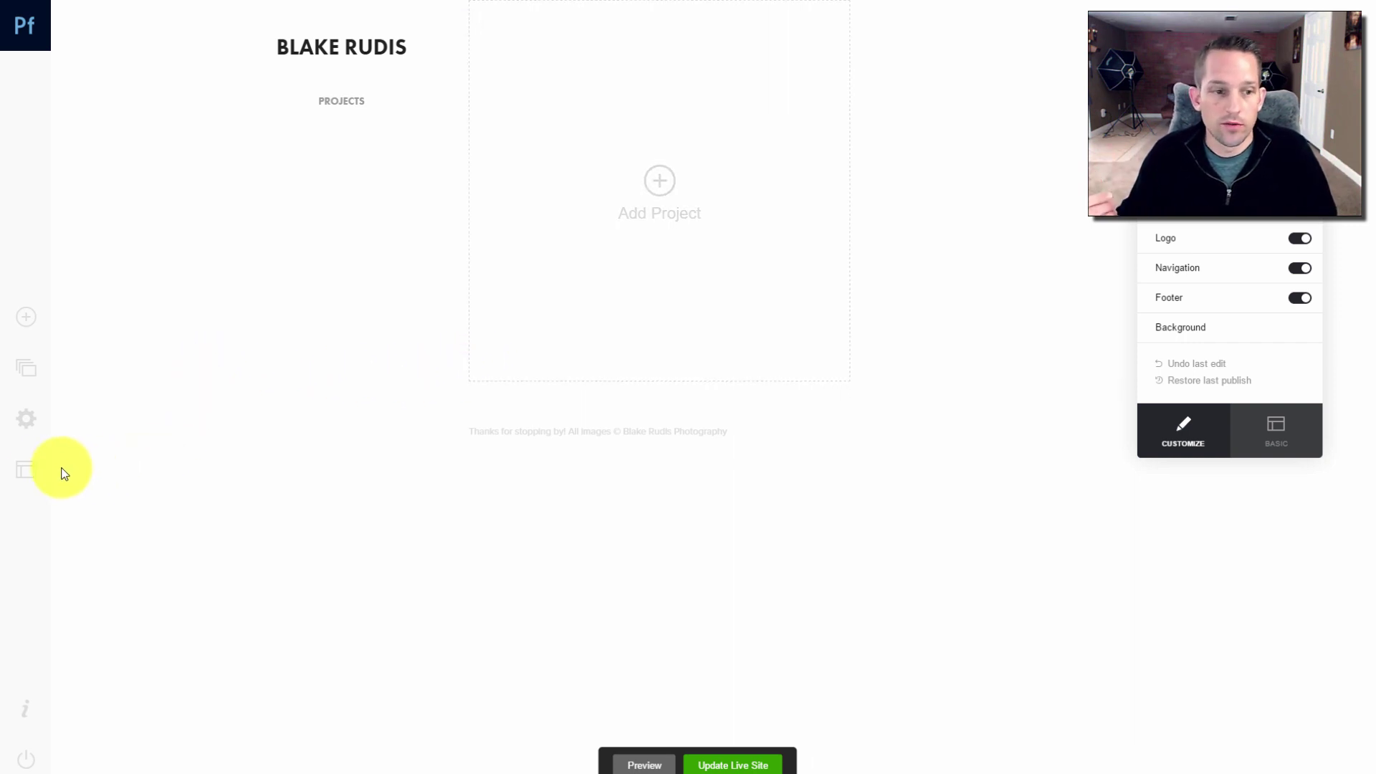
left_click(32, 476)
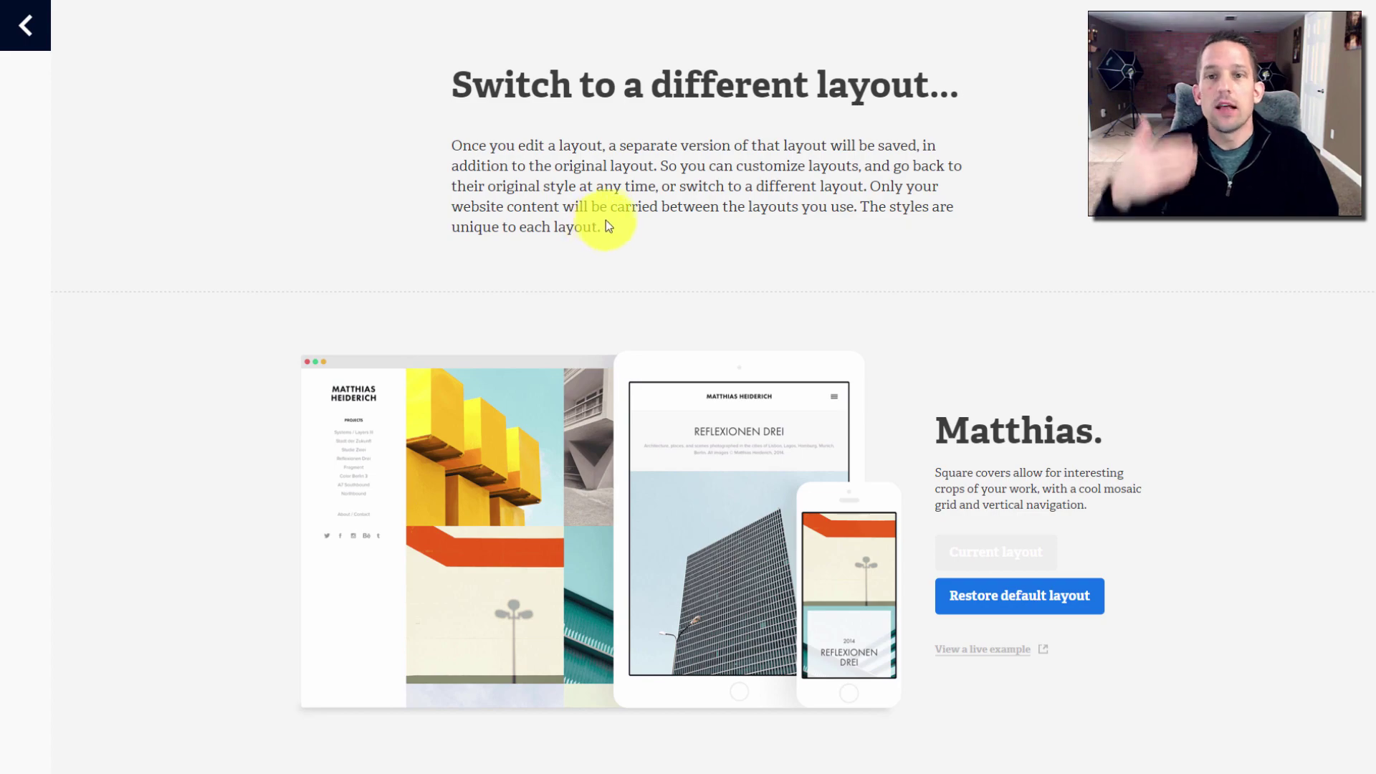
scroll(606, 218, "down", 6)
scroll(606, 219, "down", 18)
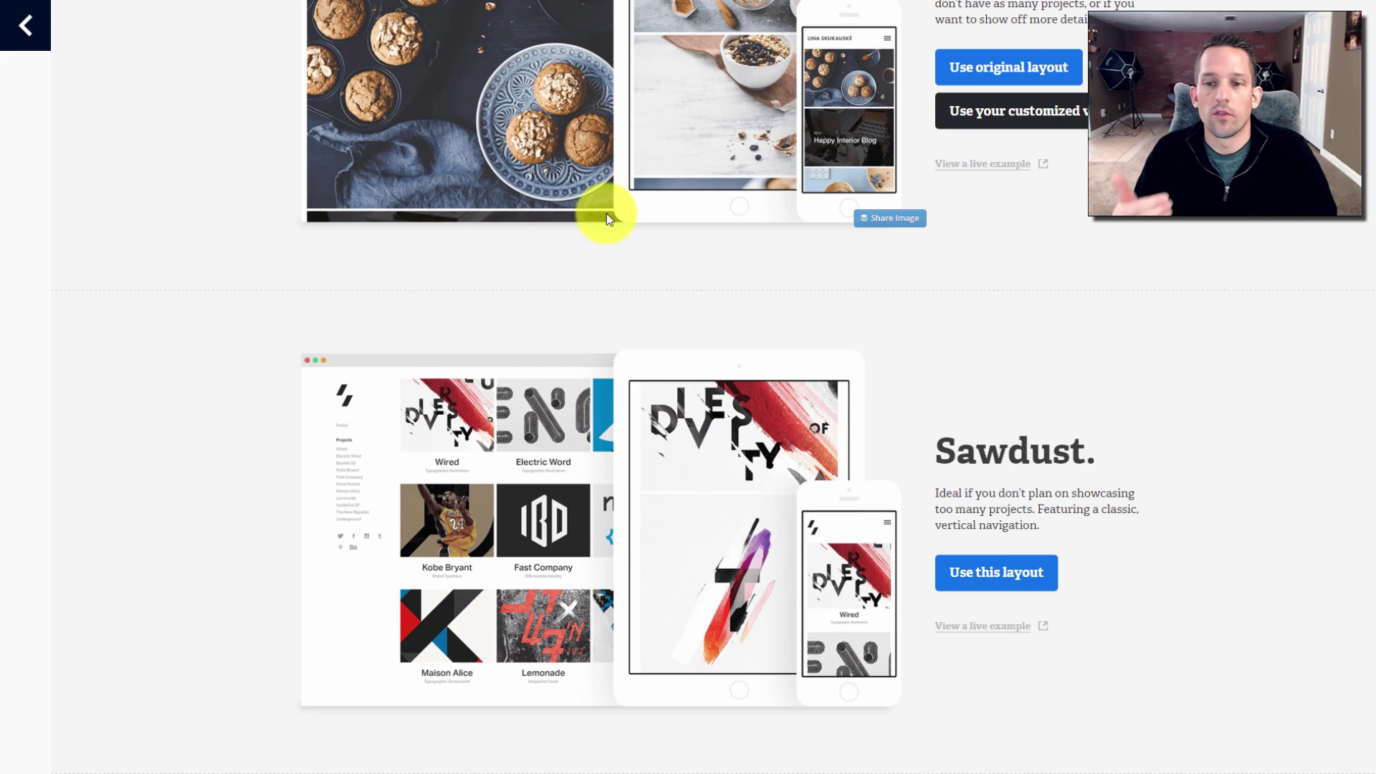
scroll(608, 217, "up", 20)
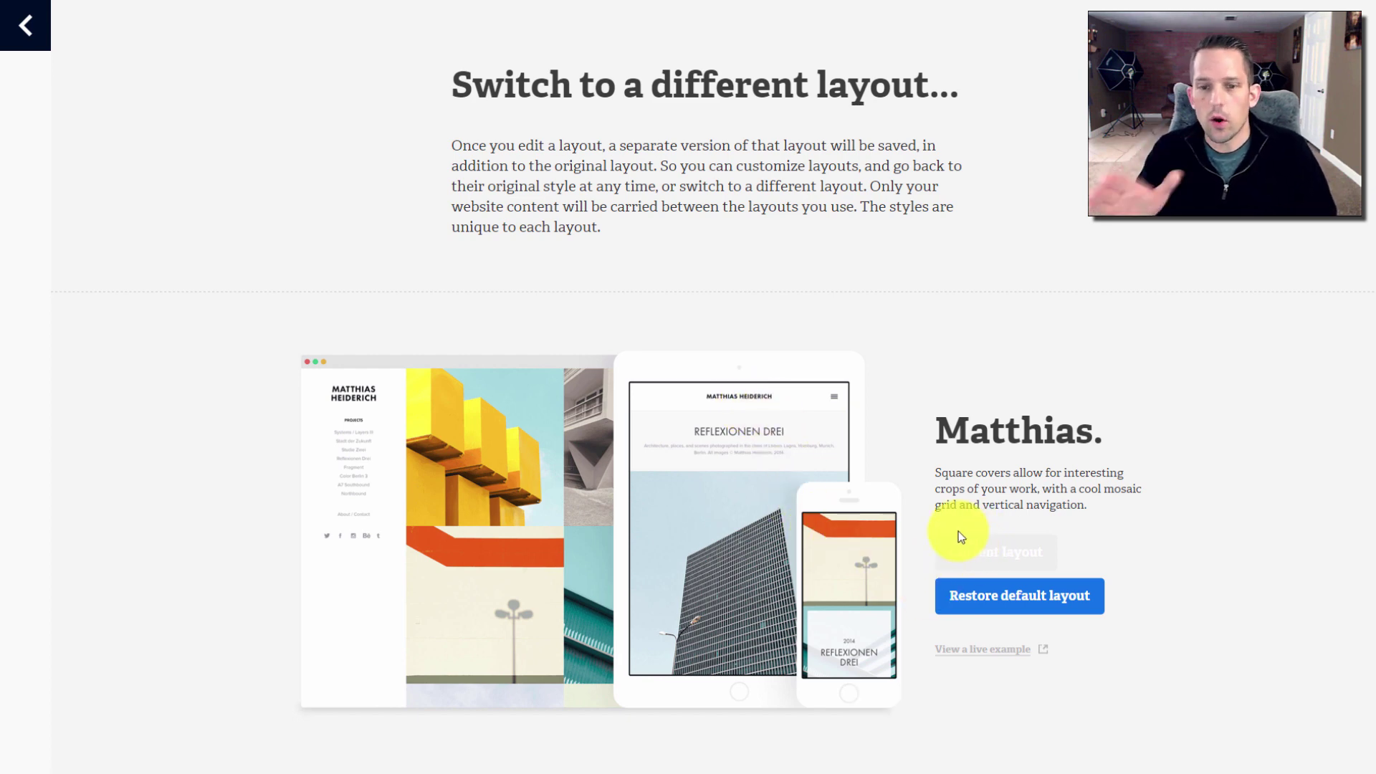
scroll(940, 494, "down", 7)
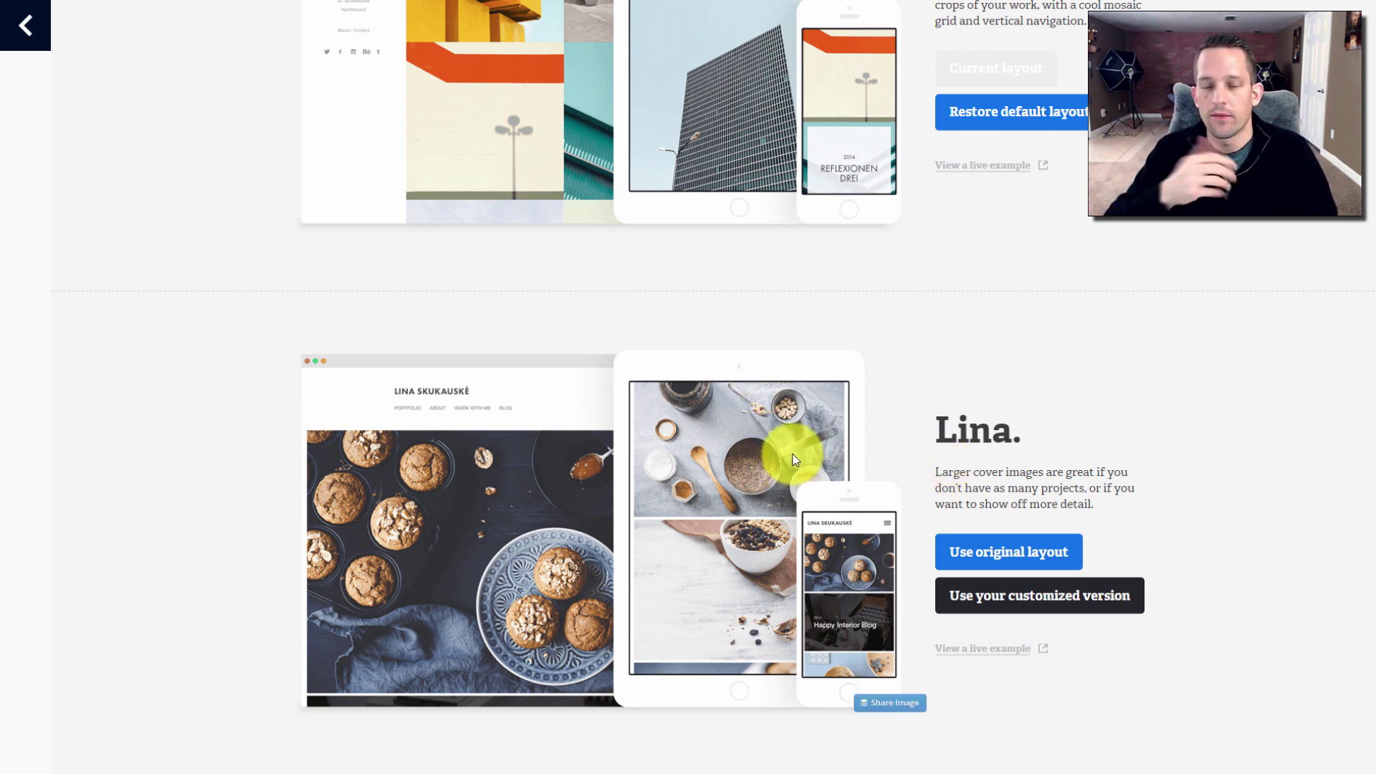
scroll(792, 445, "up", 7)
left_click(22, 29)
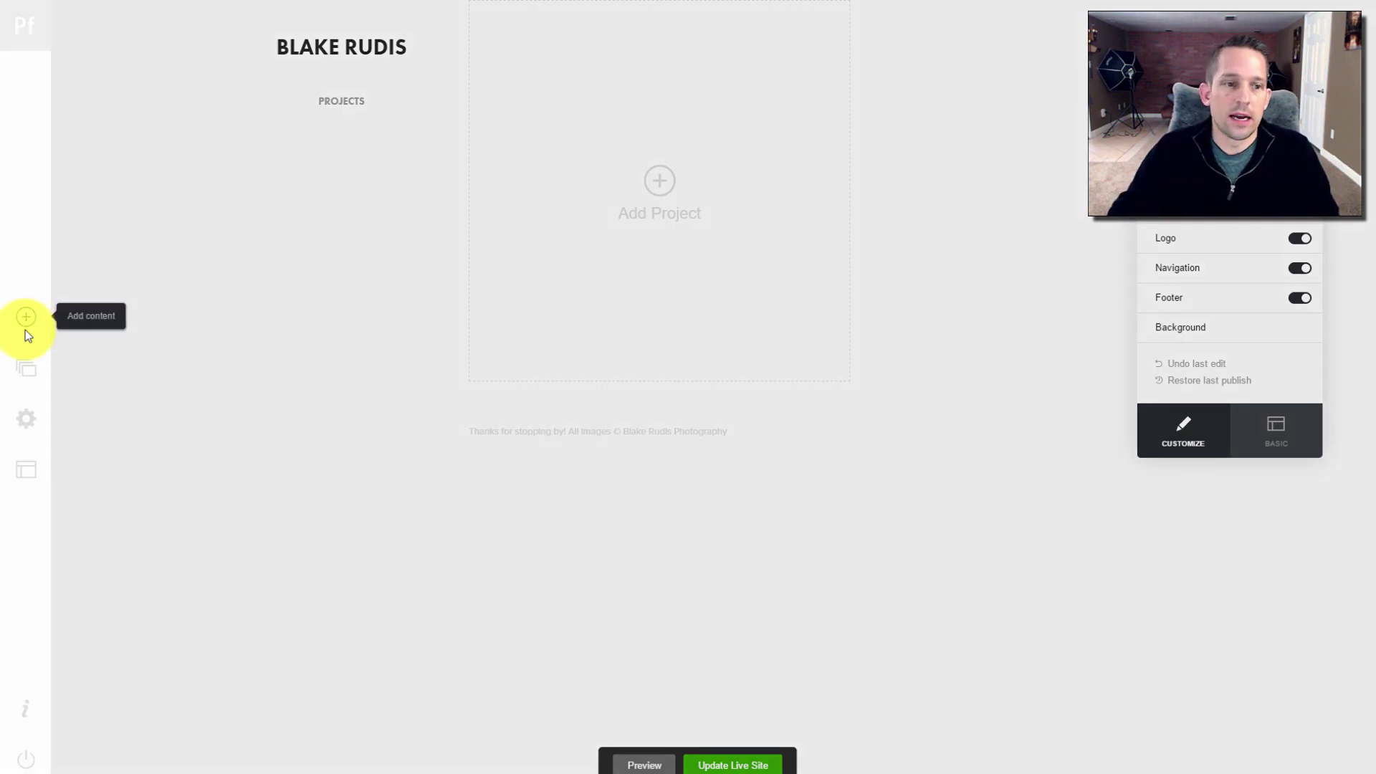
Look over the Add Content and Manage Content panels without changes, then open the website settings
left_click(26, 317)
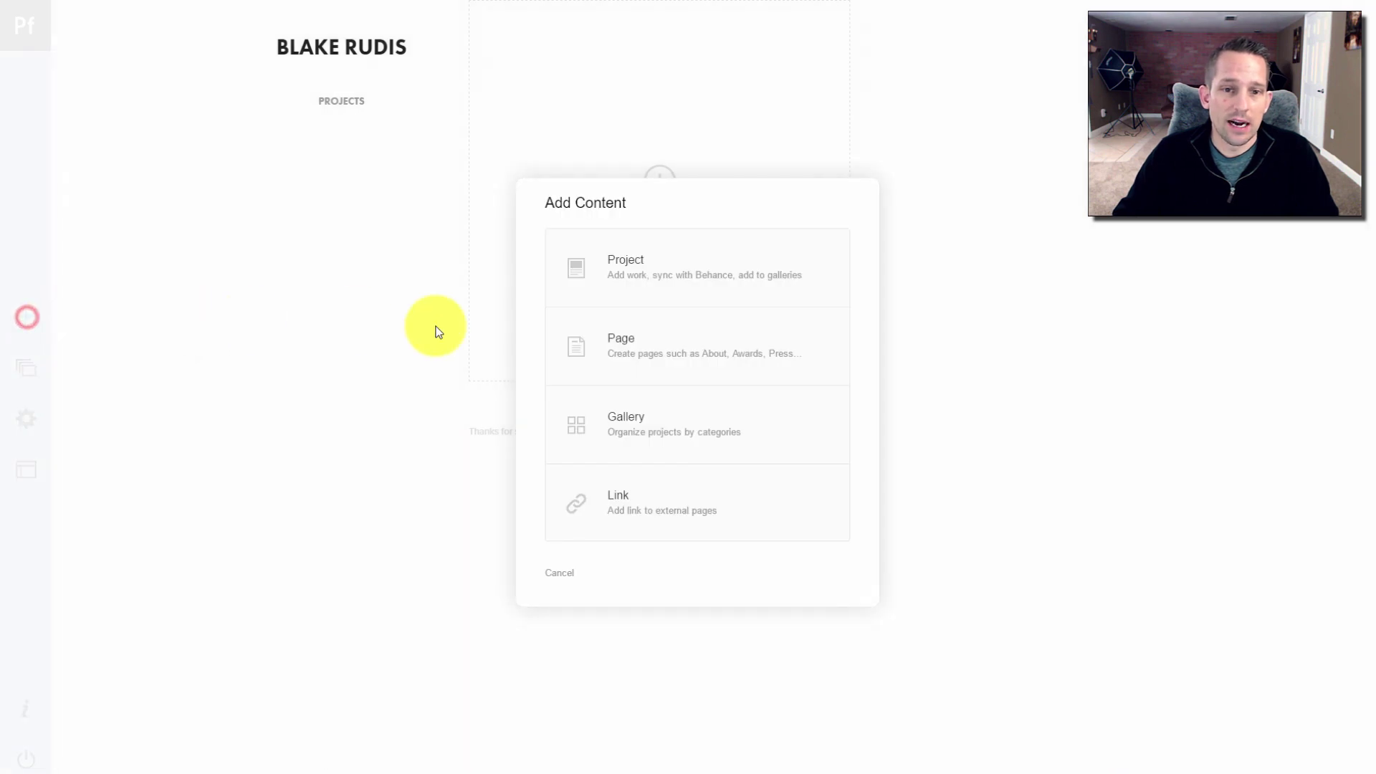
left_click(552, 574)
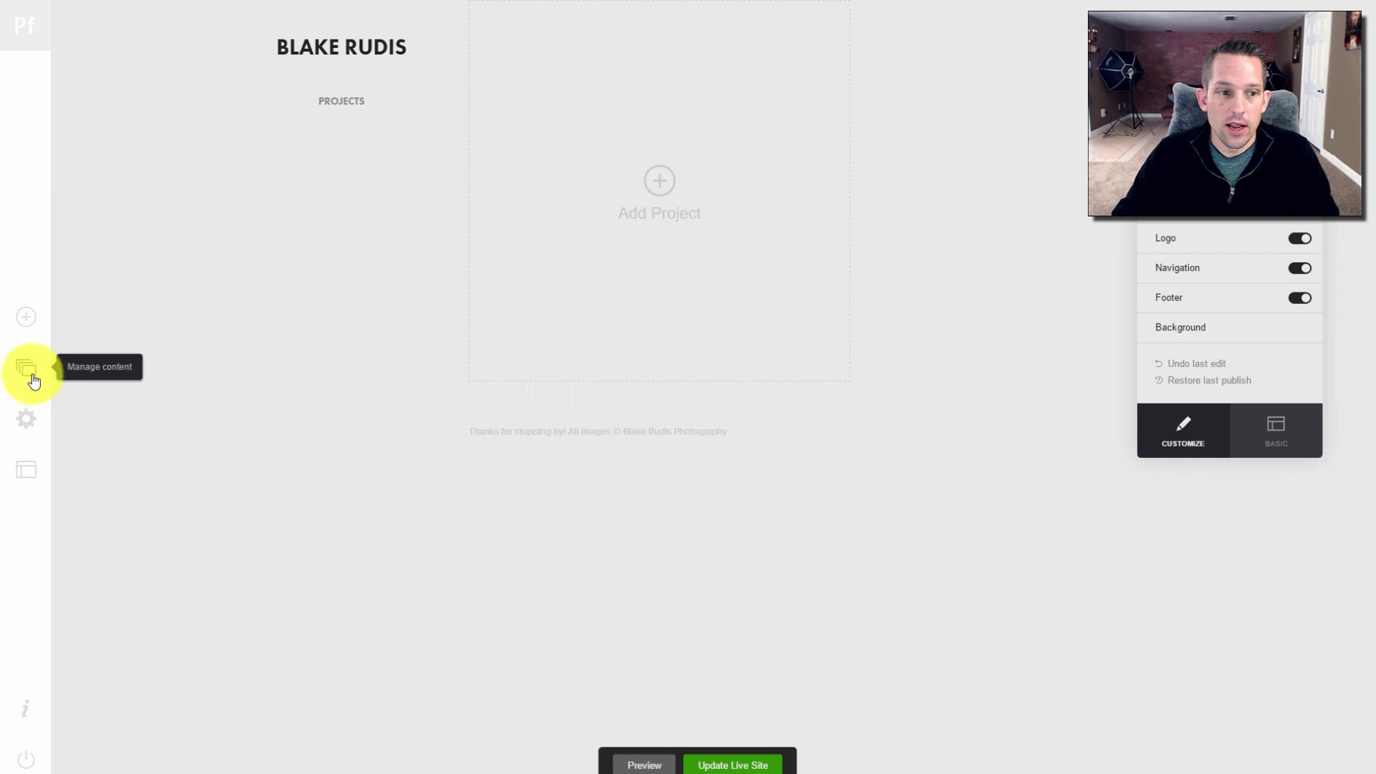
left_click(28, 369)
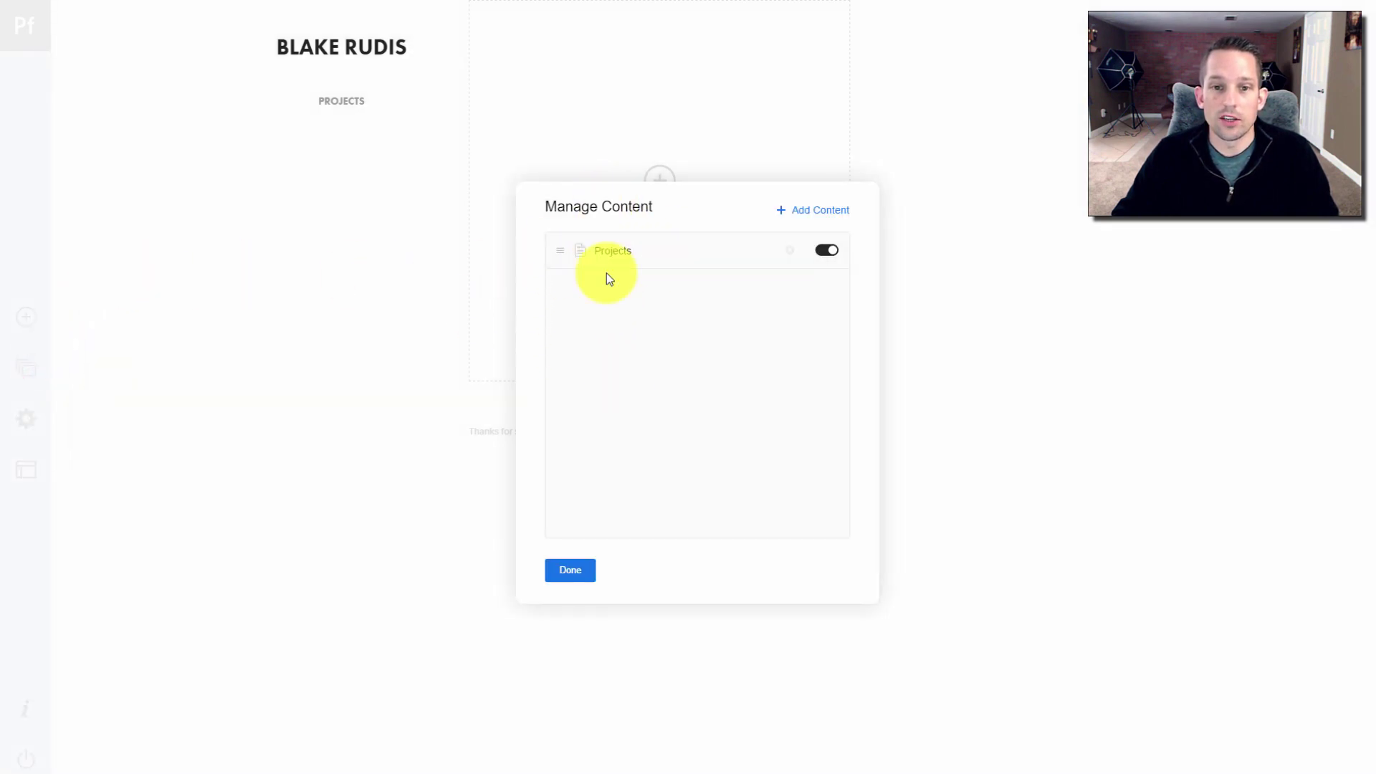
left_click(570, 571)
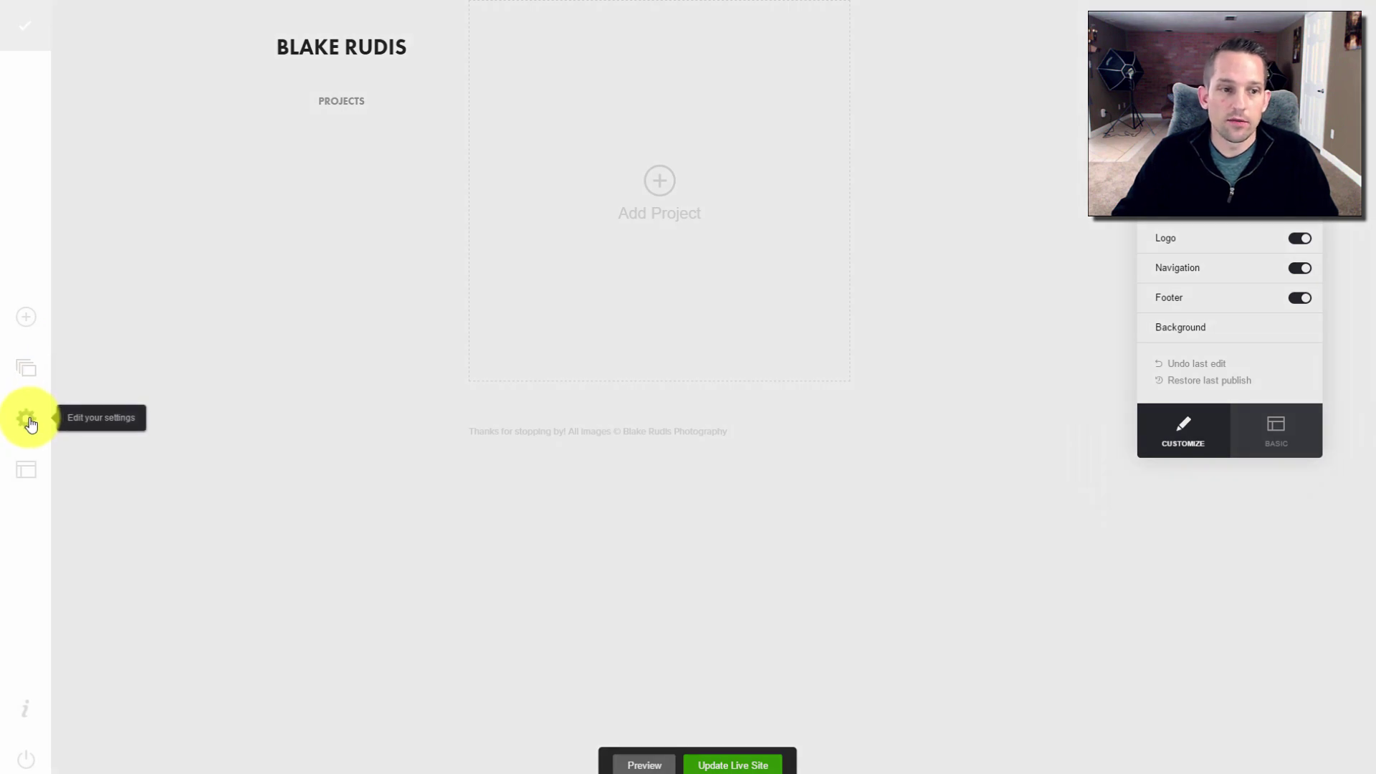
left_click(29, 423)
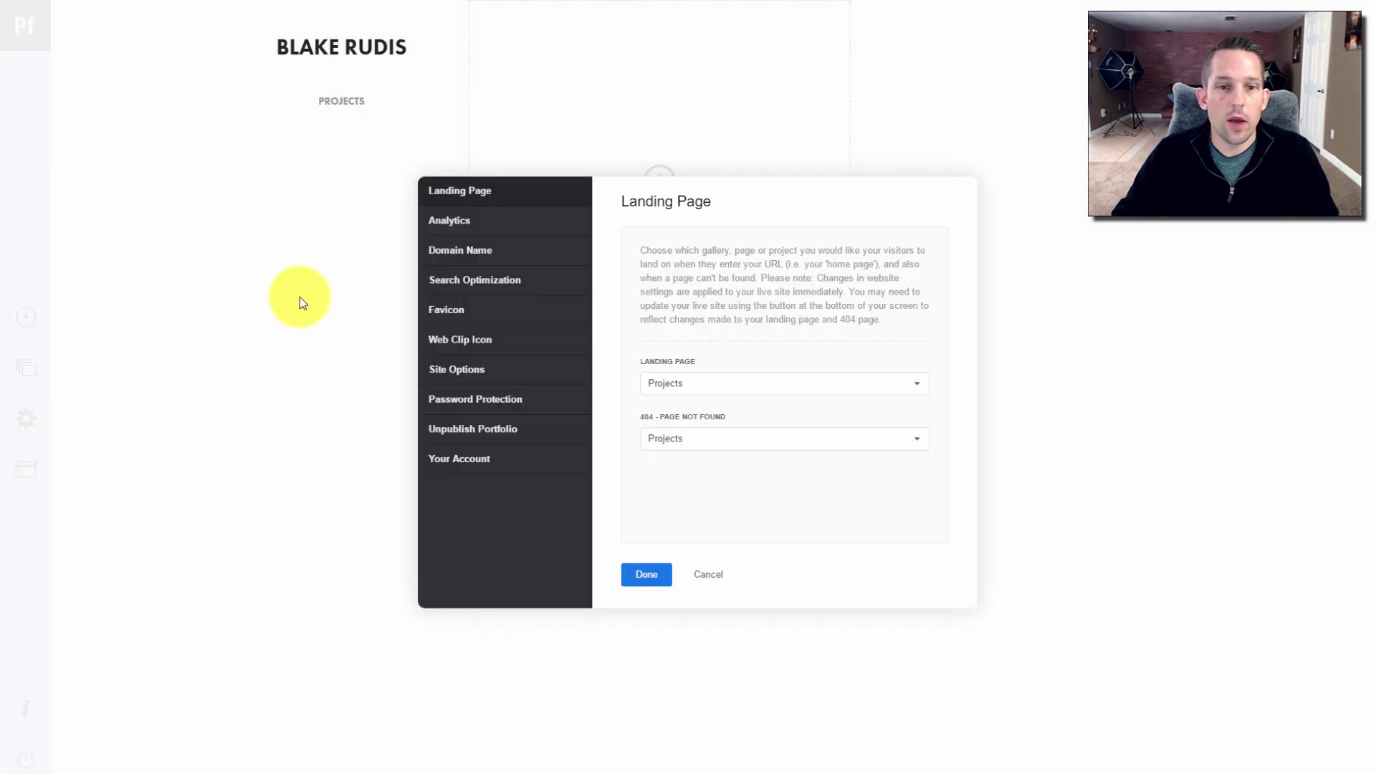
Browse the Analytics and Landing Page settings, ending on the Domain Name section
left_click(486, 220)
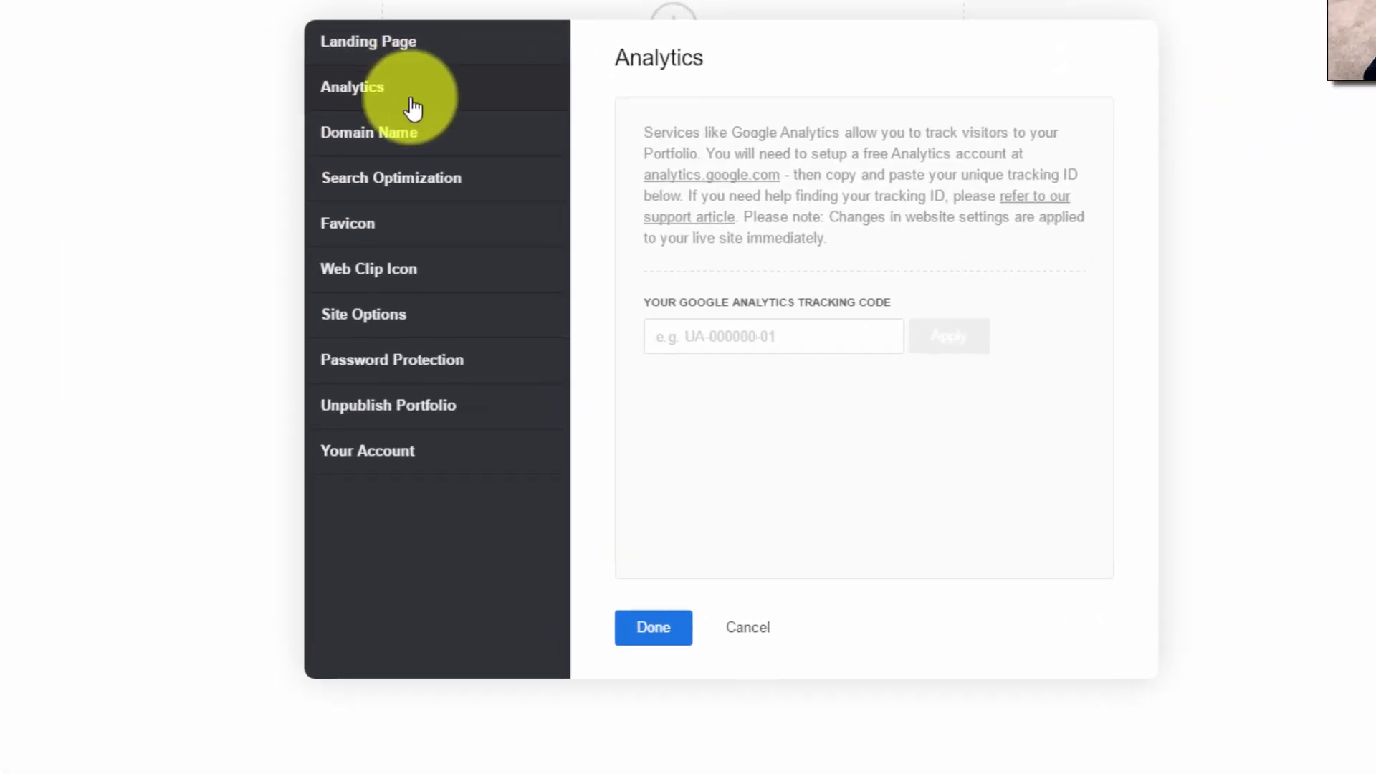
left_click(416, 15)
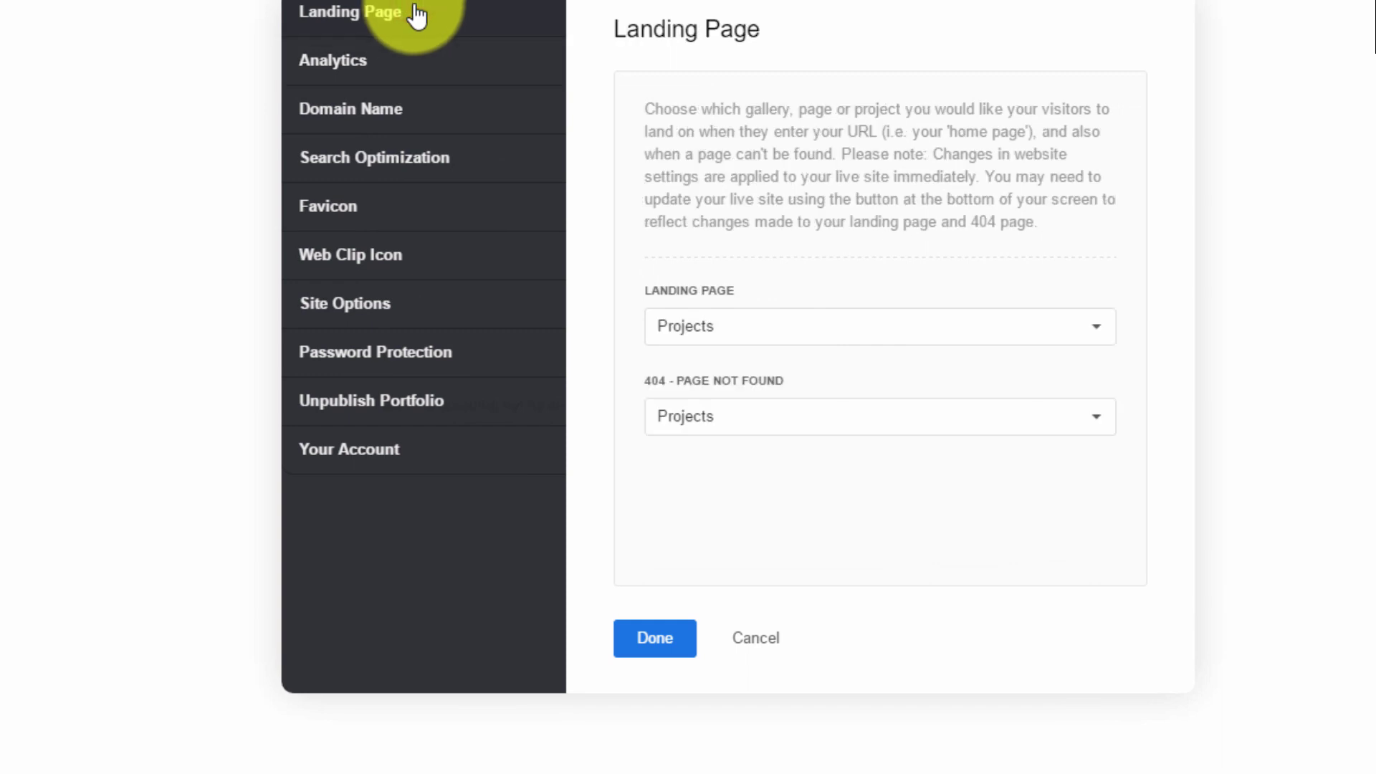
left_click(367, 60)
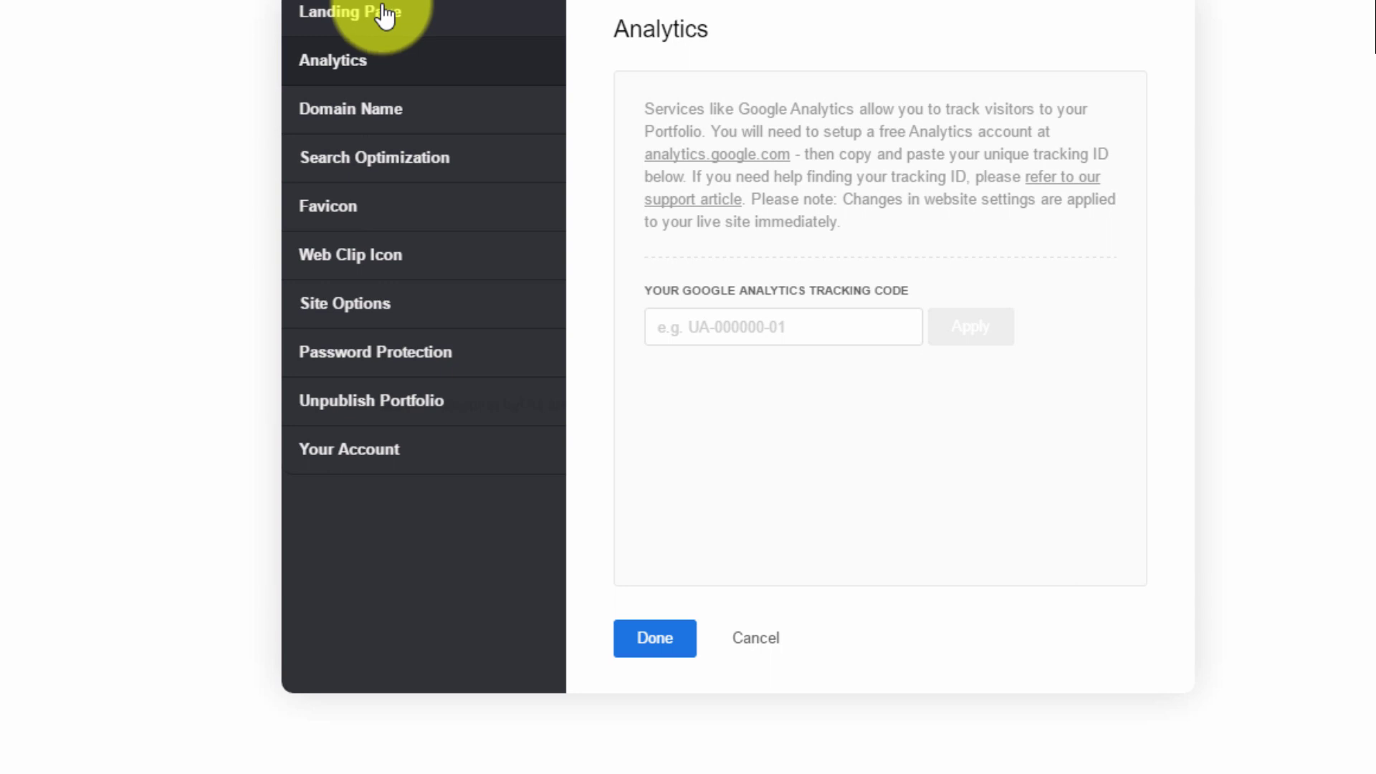
left_click(385, 14)
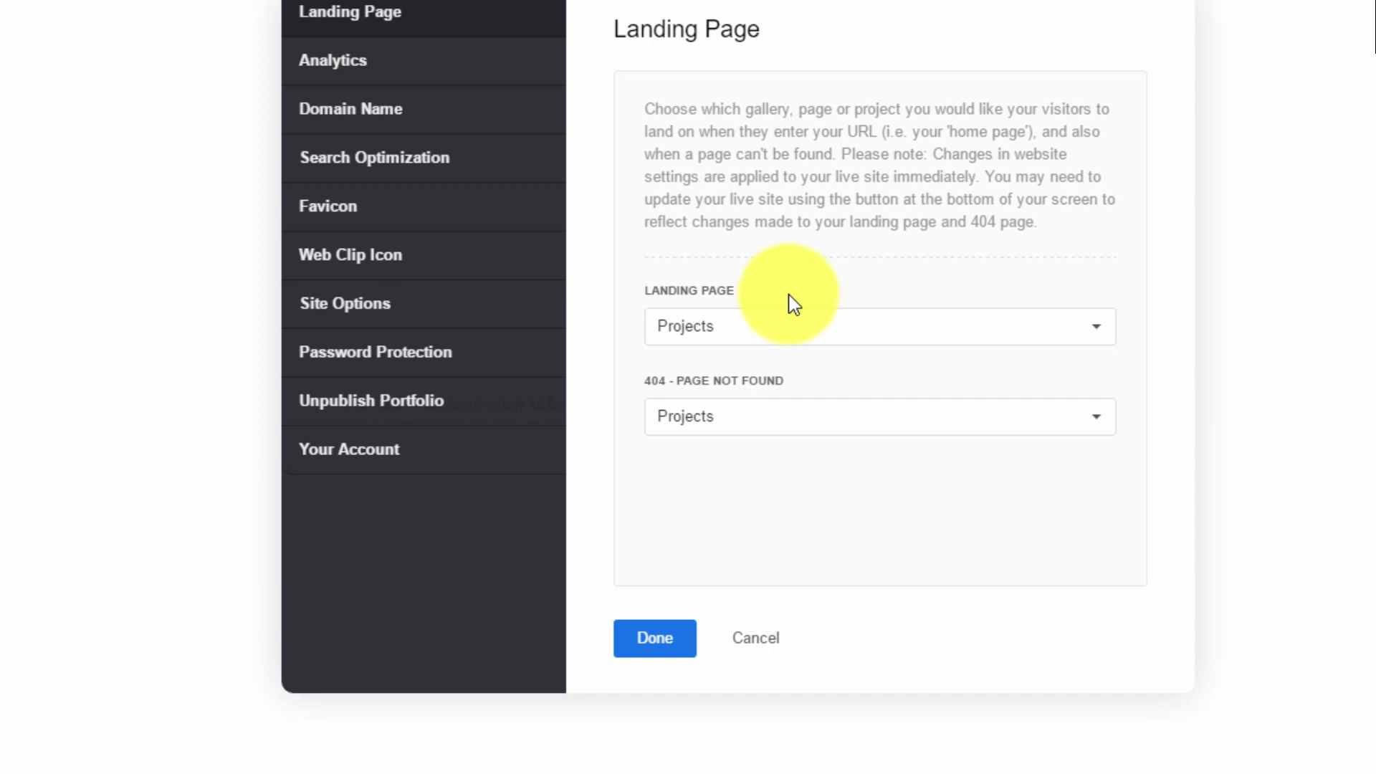
left_click(365, 118)
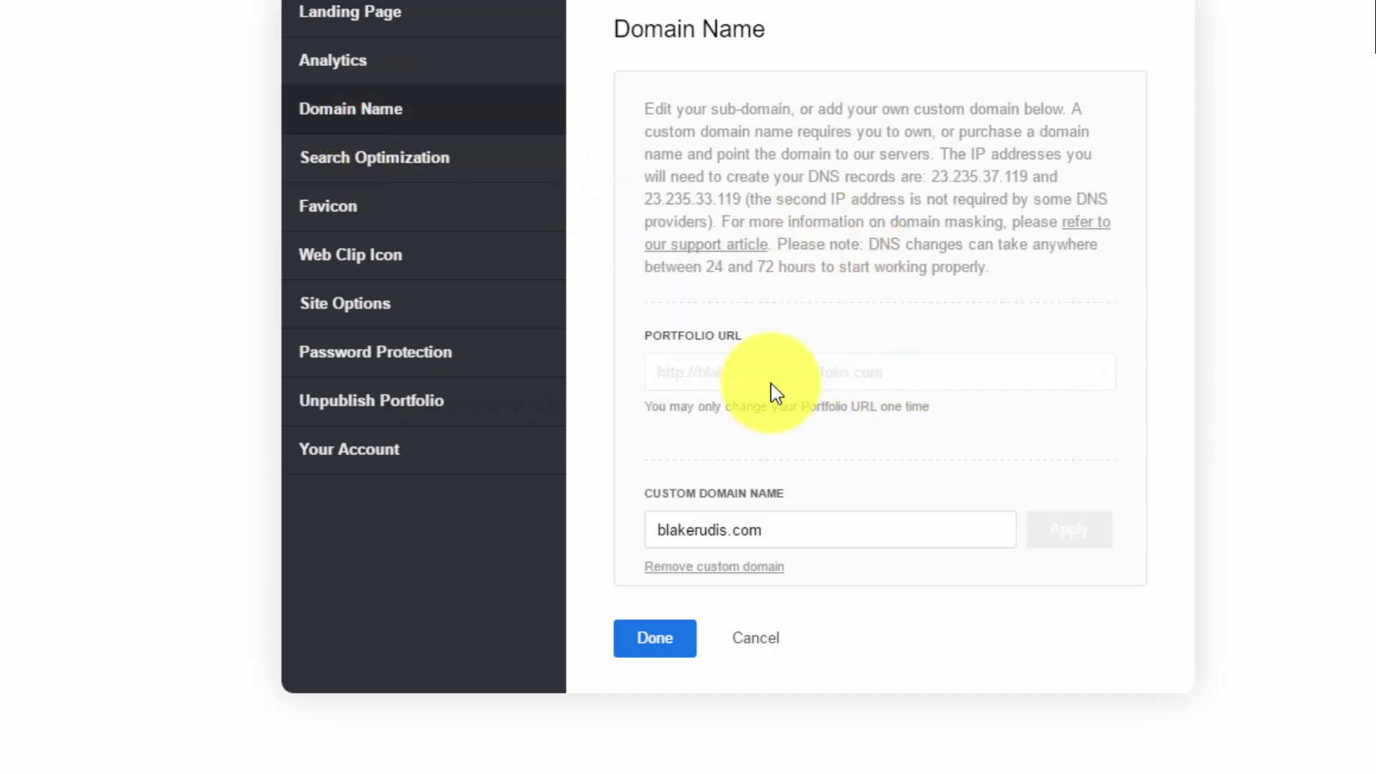
Remove the existing custom domain so the Custom Domain Name field is empty
left_click(748, 380)
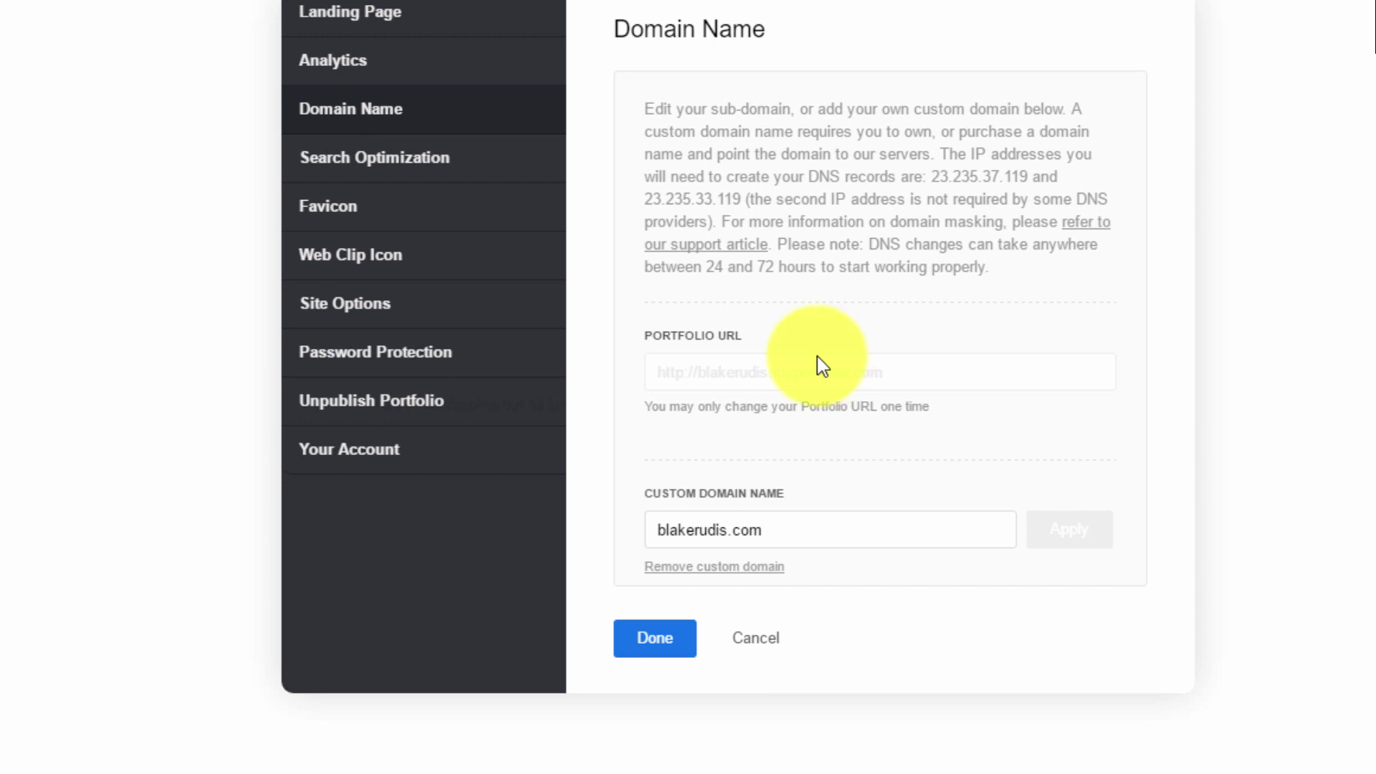
left_click(801, 537)
left_click_drag(801, 537, 645, 534)
left_click(746, 533)
left_click(767, 531)
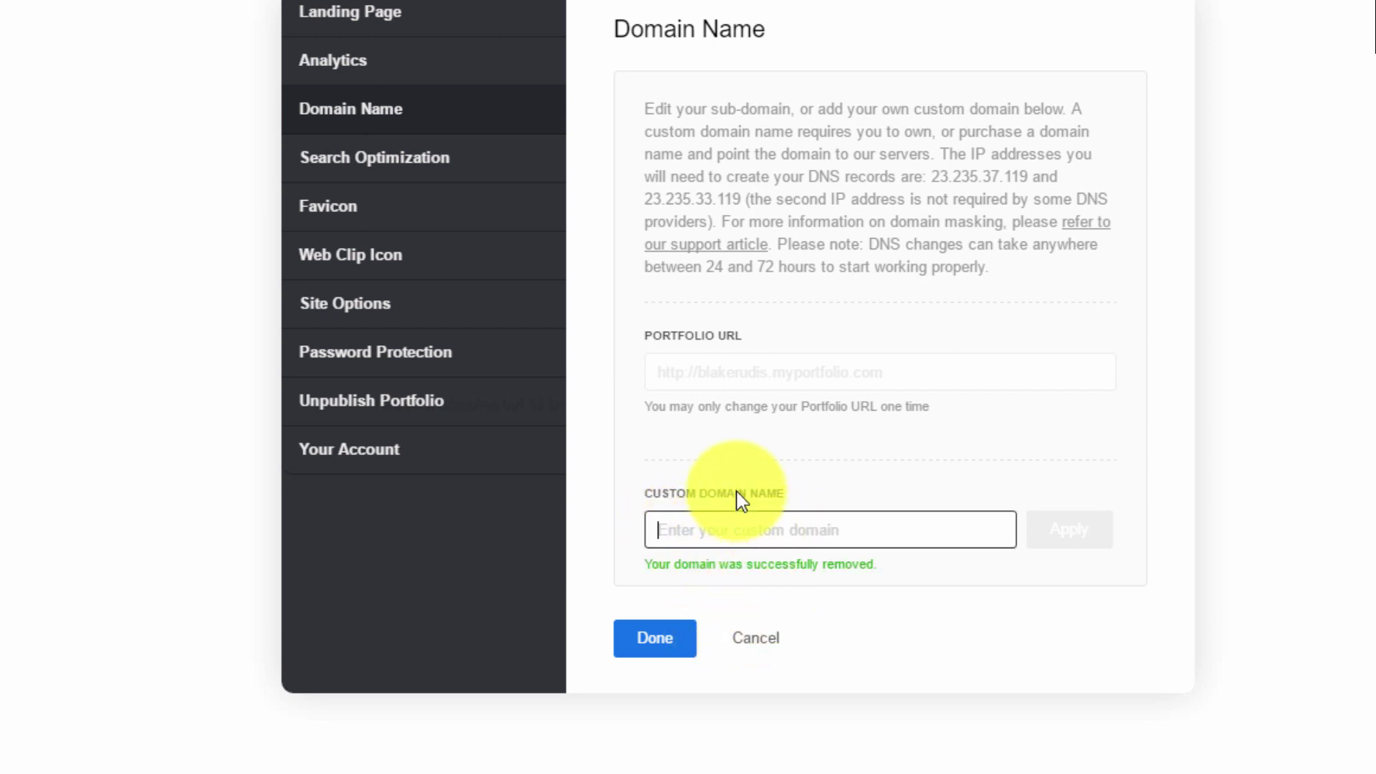
left_click(740, 531)
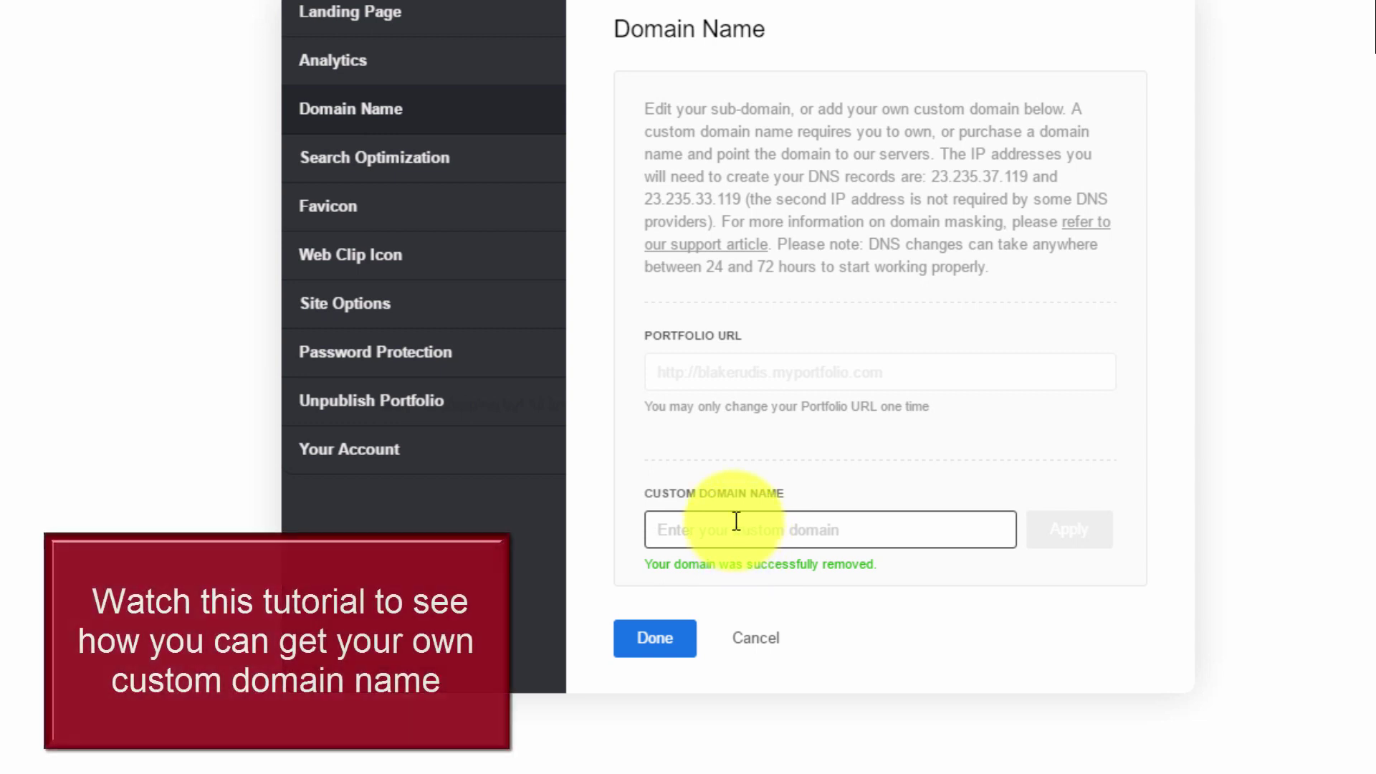
left_click(389, 179)
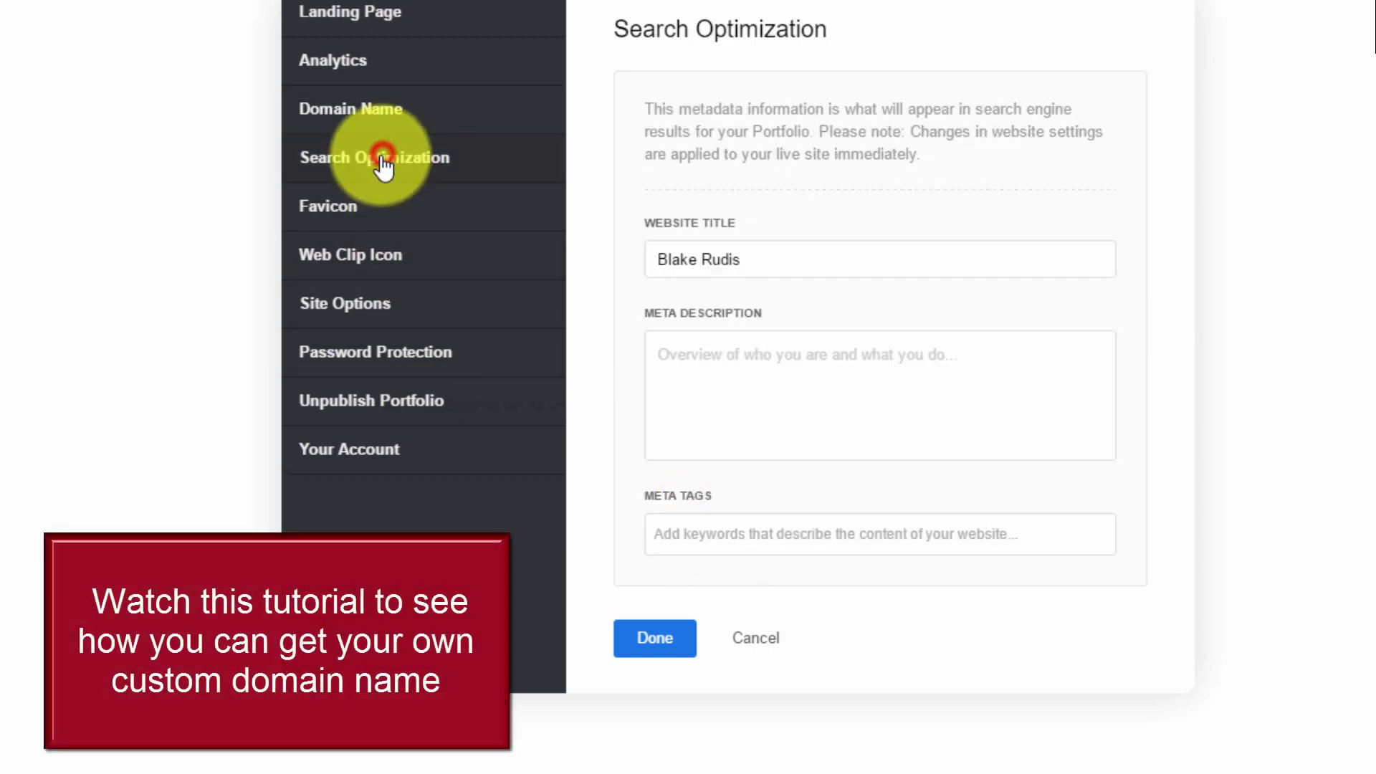
left_click(369, 113)
Enter the owner's .com domain as the custom domain and apply it
left_click(741, 529)
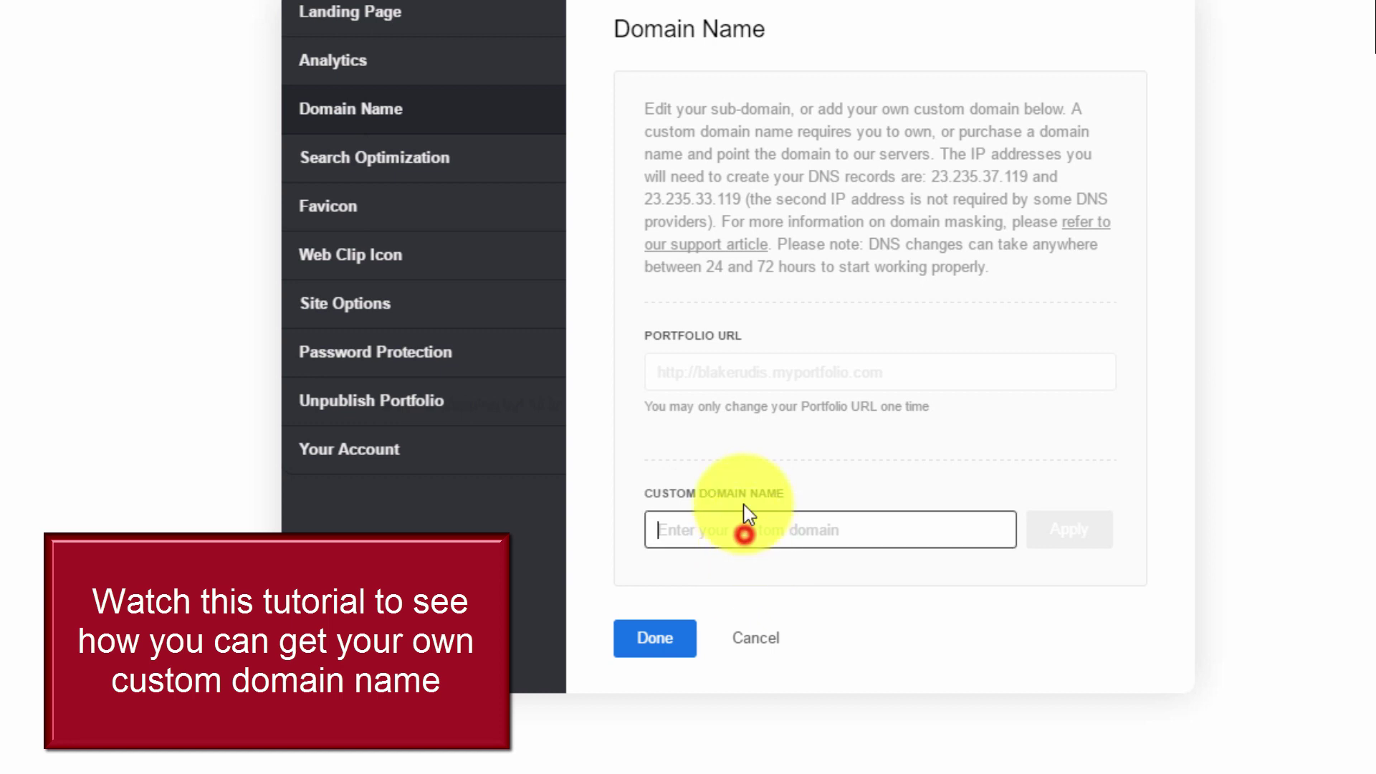
type("blakerudis")
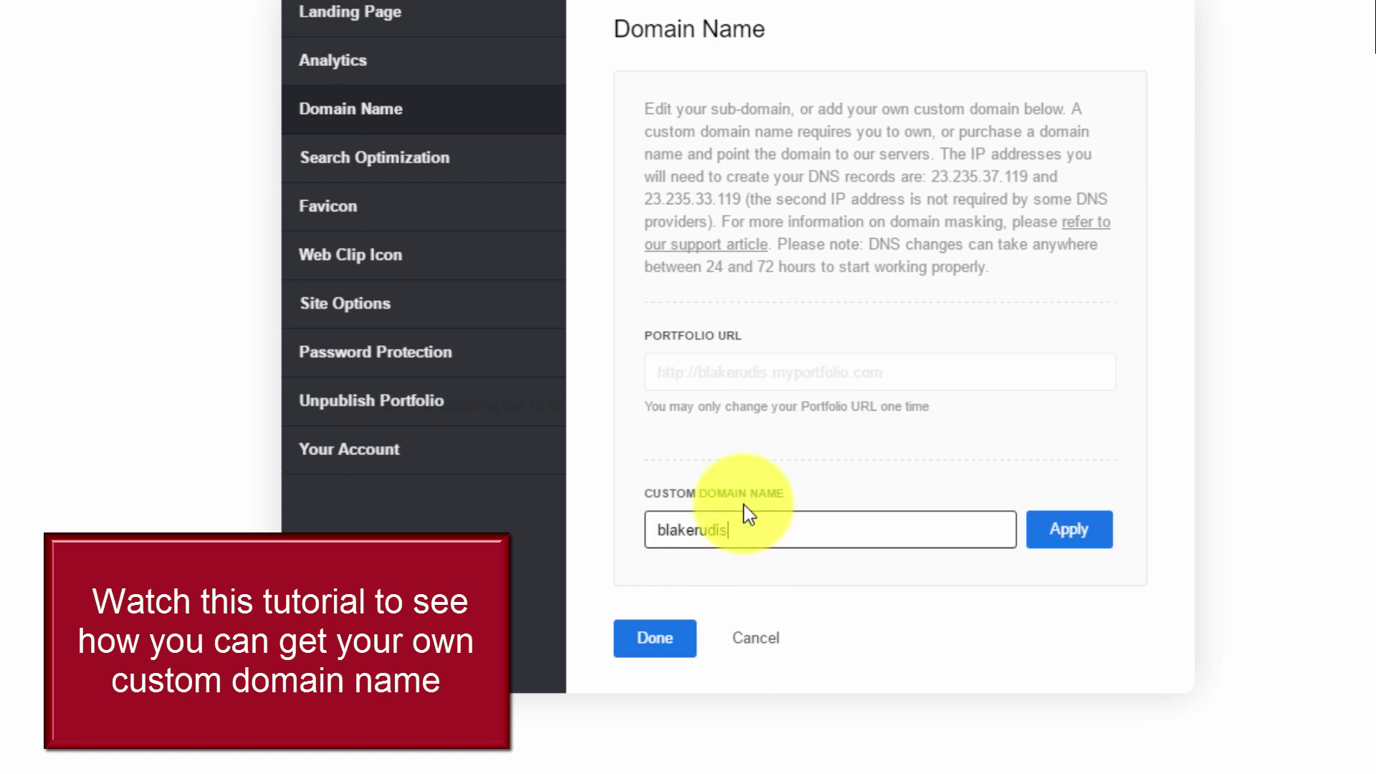
type(".com")
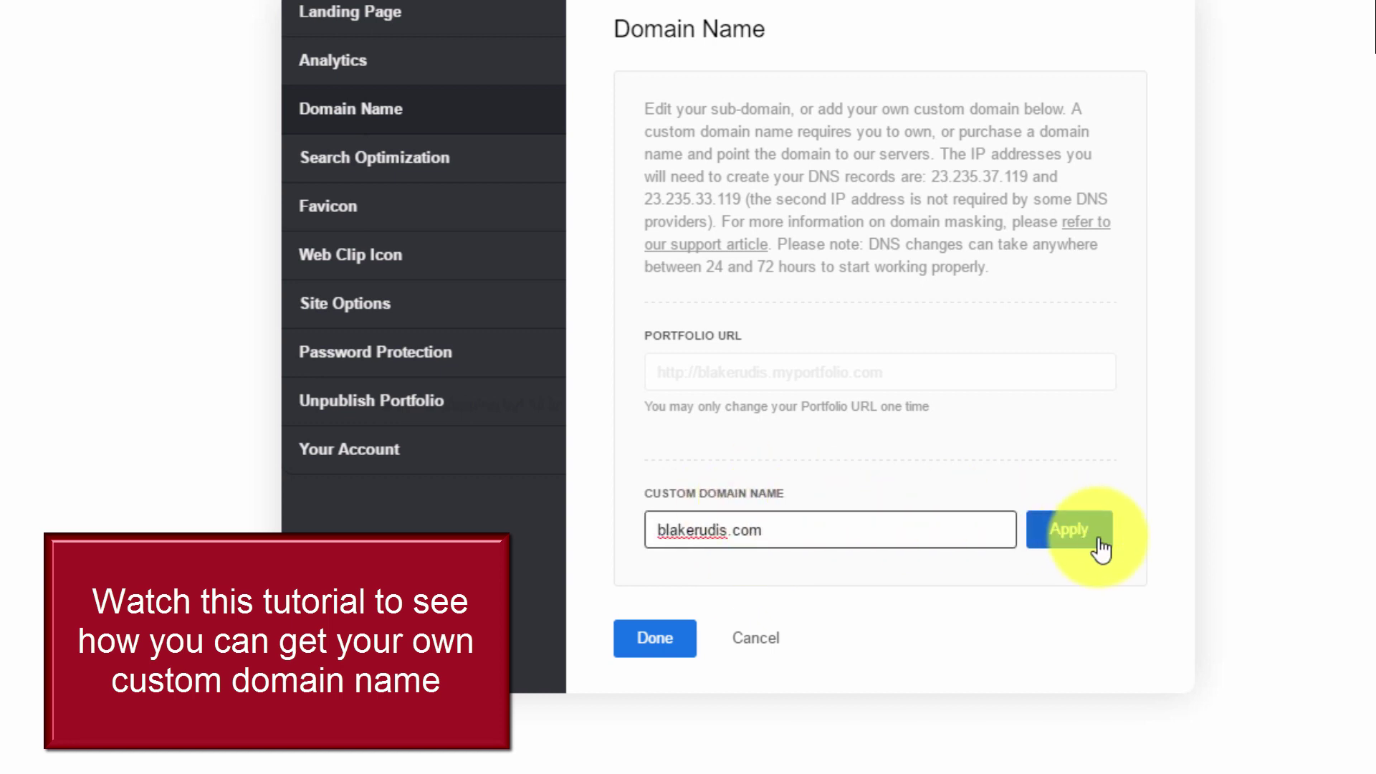
left_click(1073, 529)
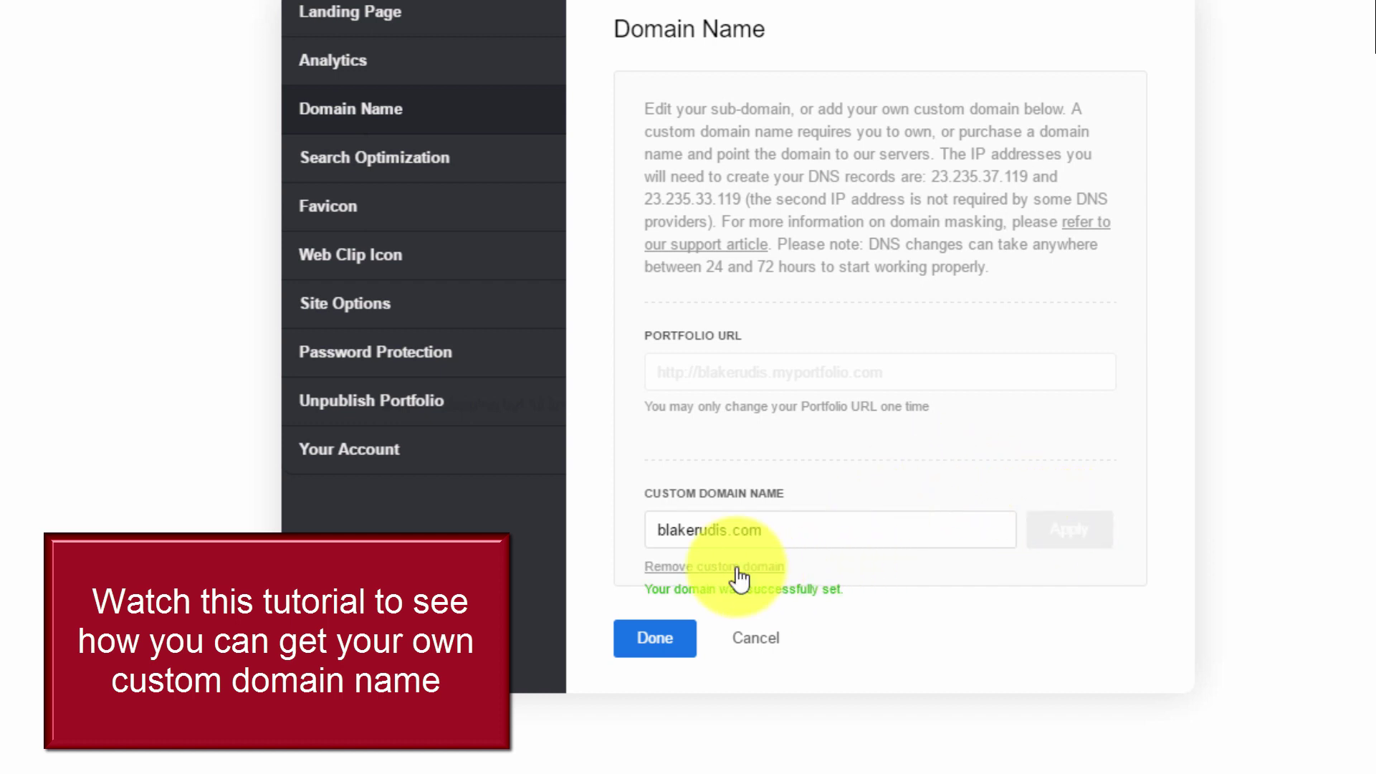
left_click(736, 529)
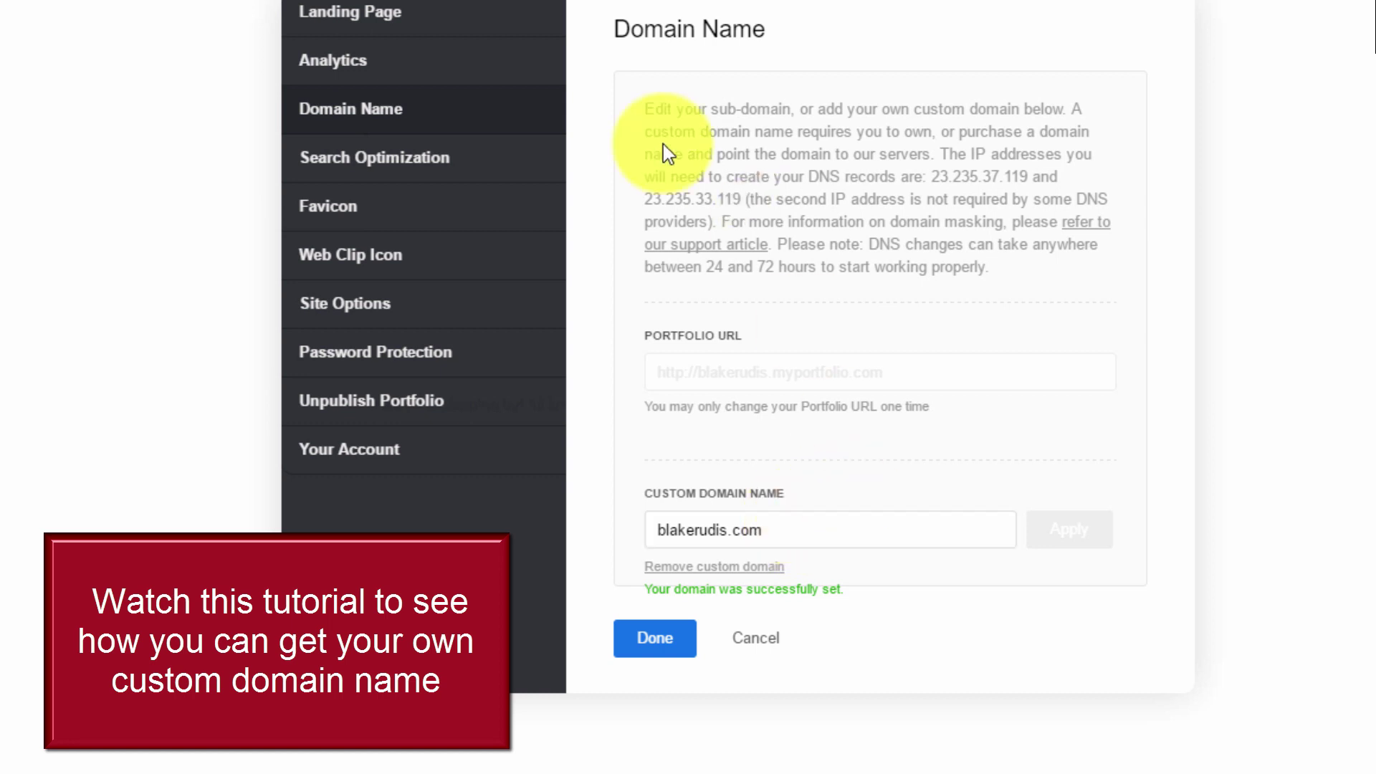
Begin the site's meta description in Search Optimization, starting with 'The'
left_click(374, 161)
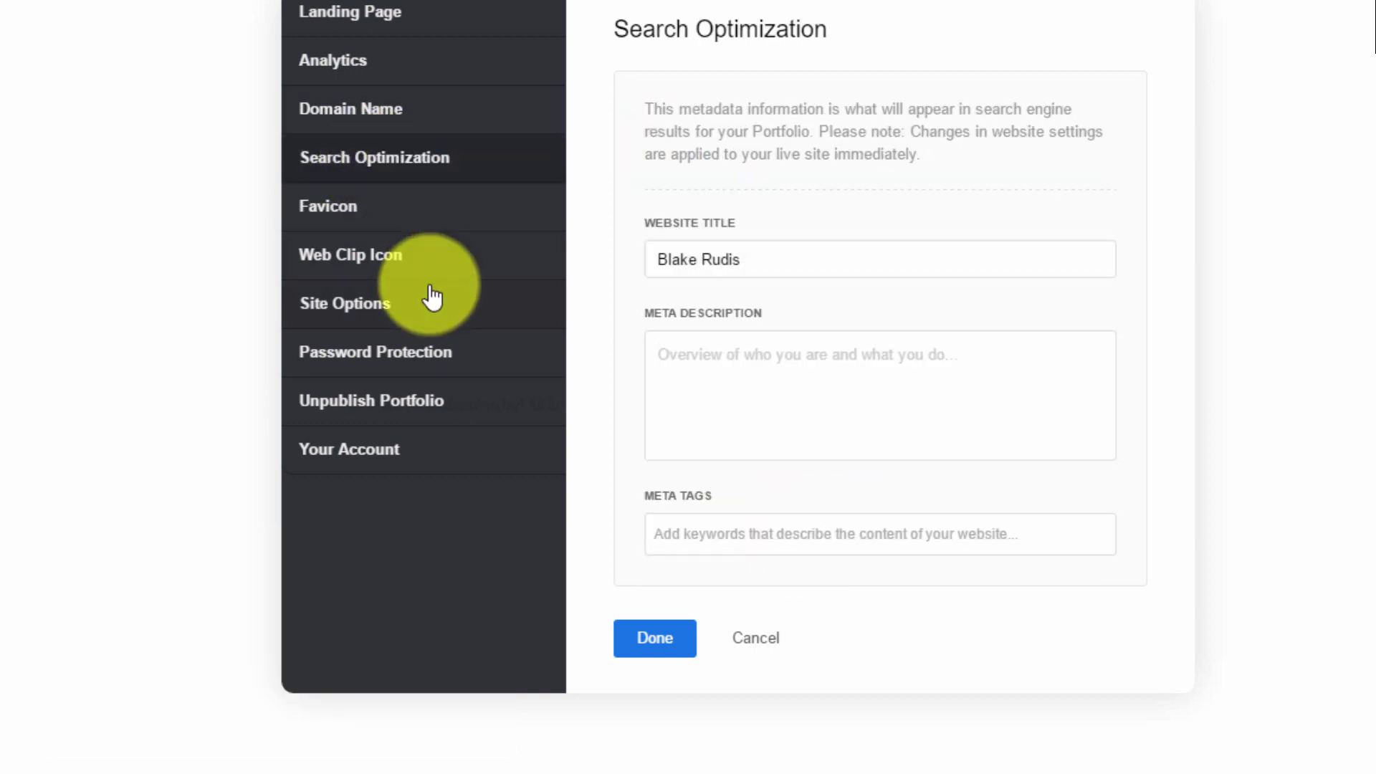
left_click(741, 394)
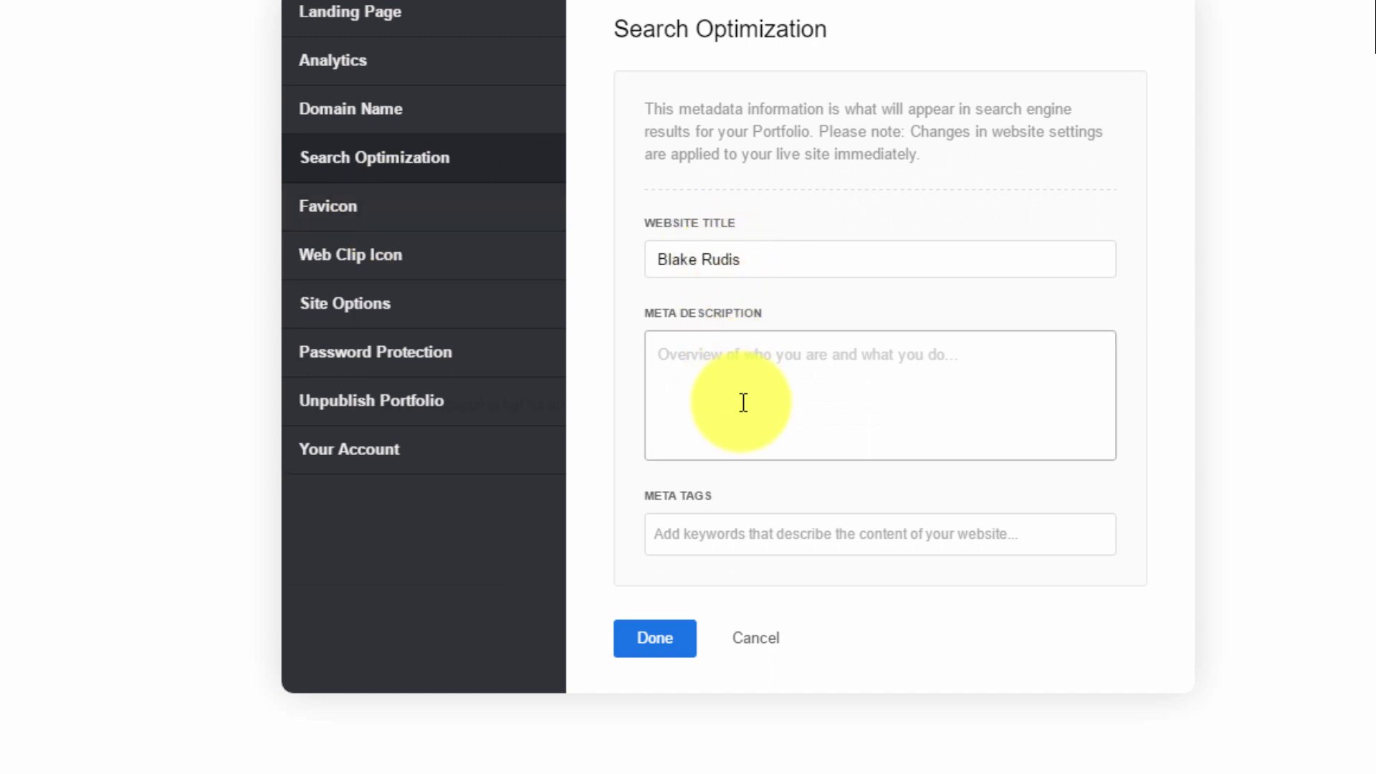
left_click(745, 369)
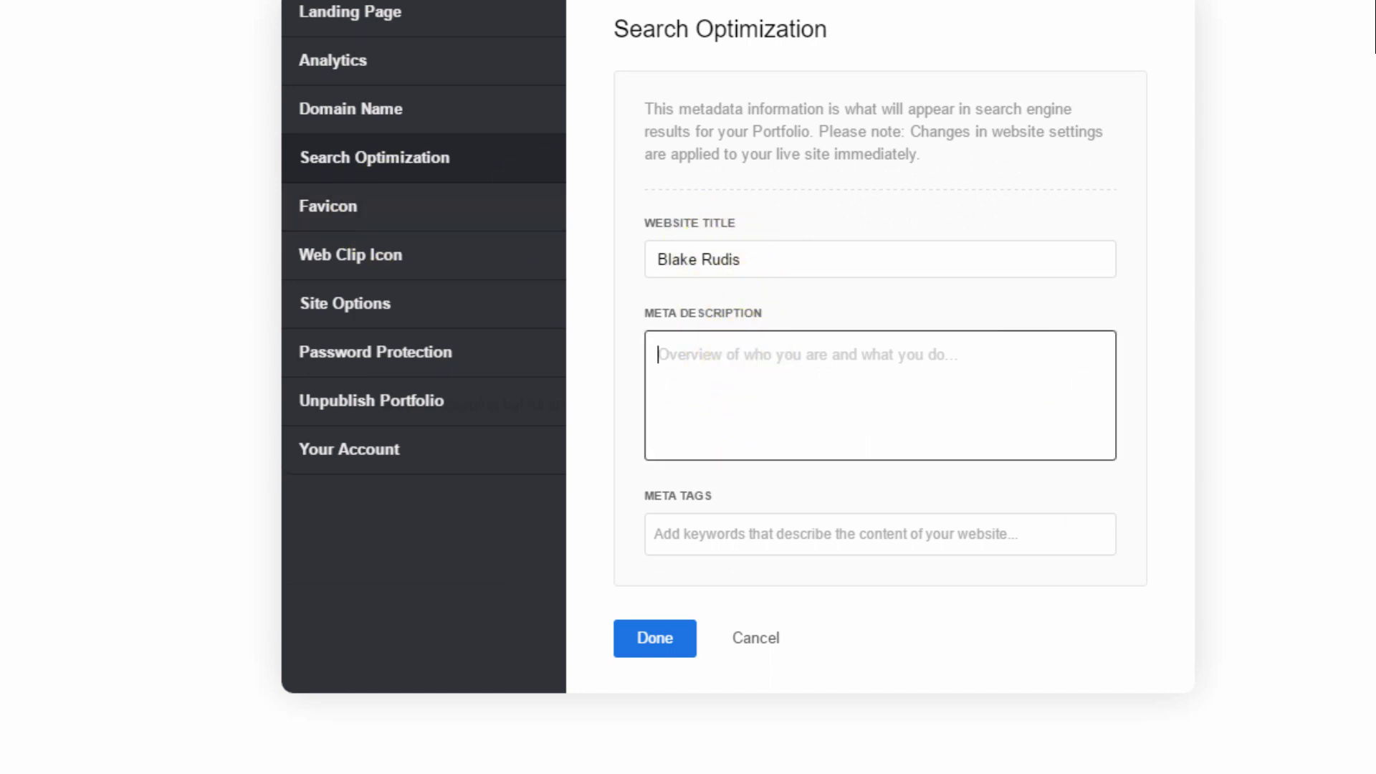
type("The Portfolio of Blake Rudis")
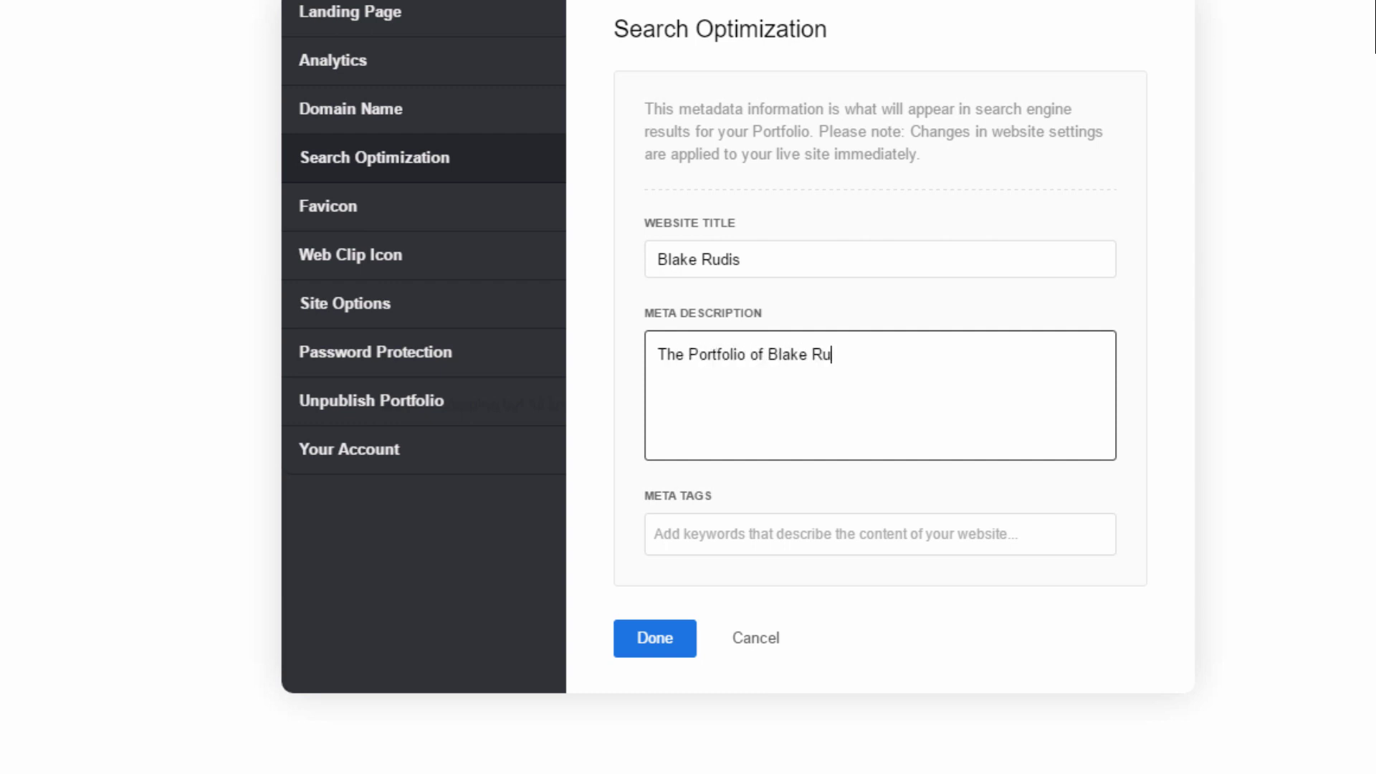
Add the owner's full name as a search meta tag
left_click(814, 536)
type("Blake Ru")
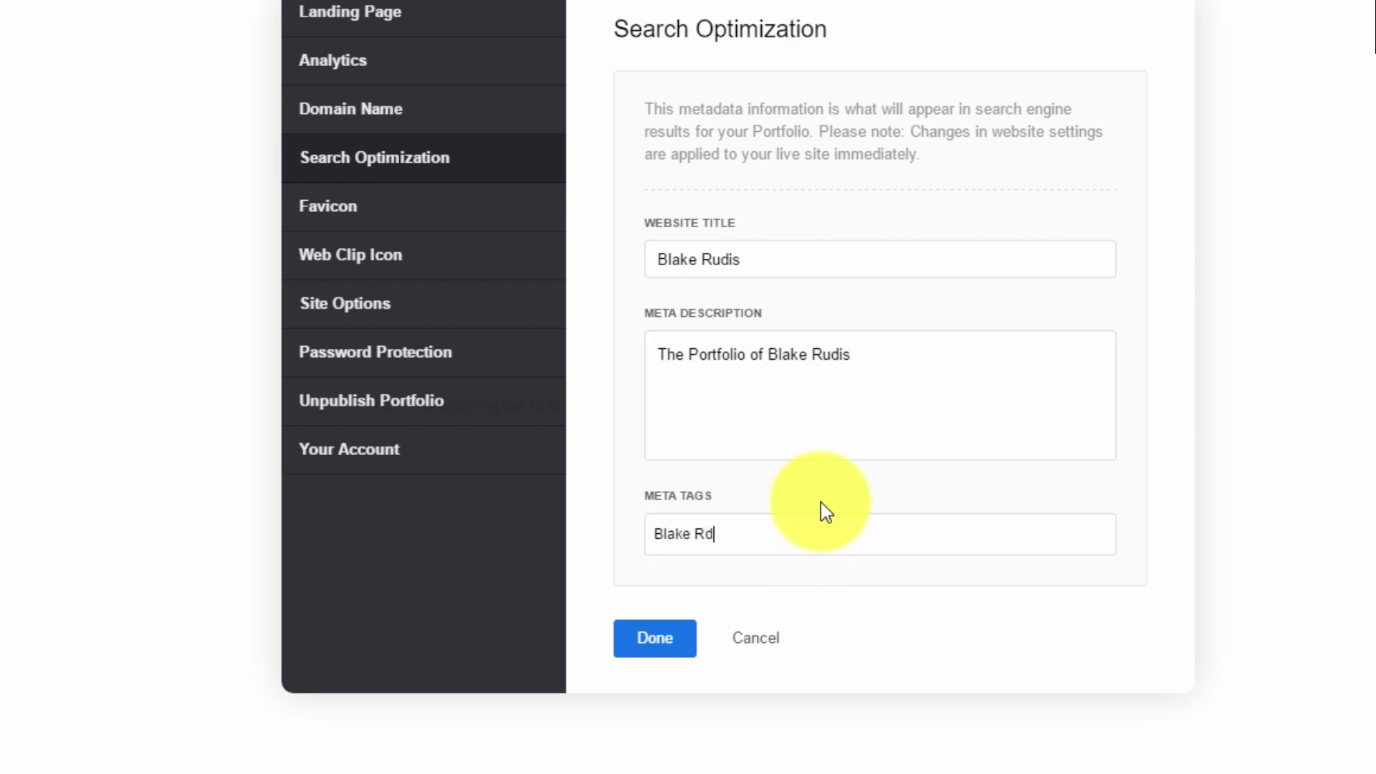
key("BackSpace")
type("udis")
left_click_drag(741, 534, 629, 543)
left_click(848, 372)
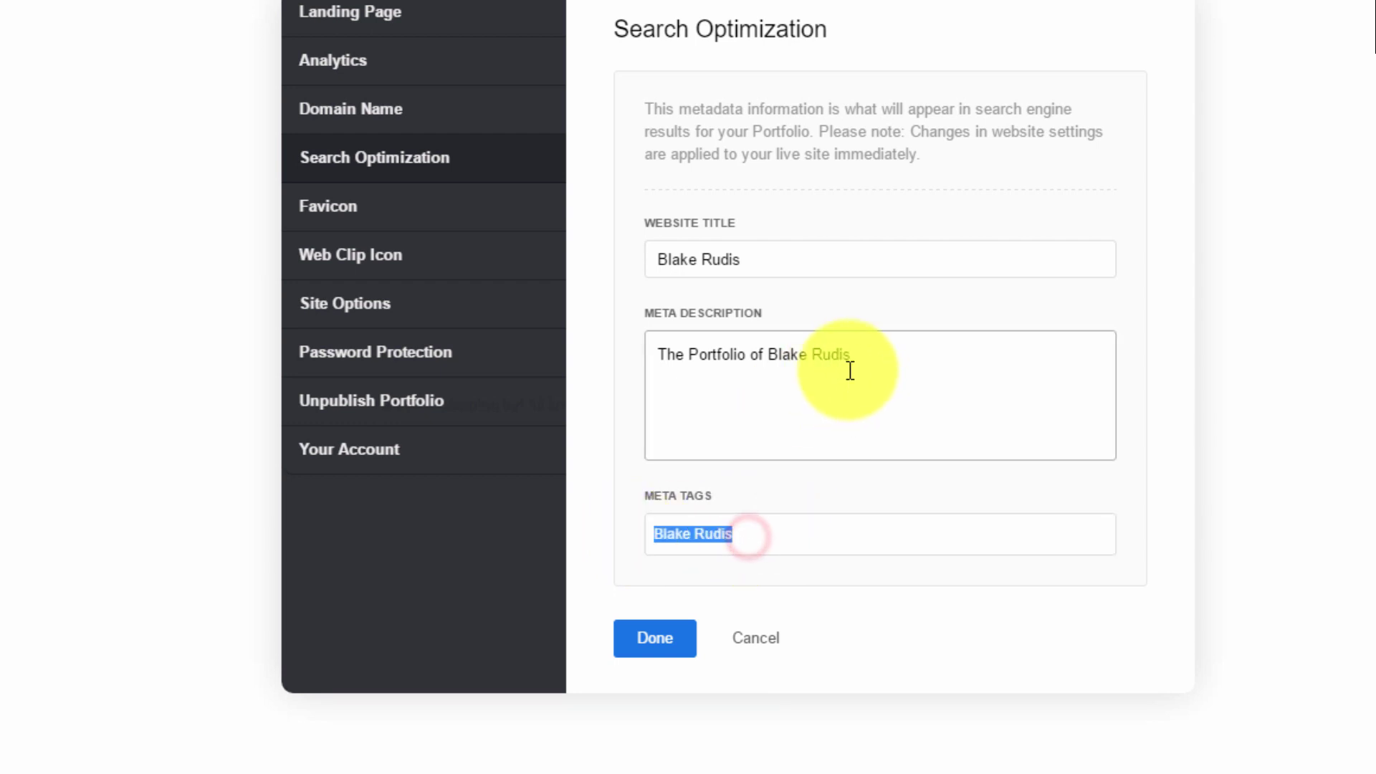
left_click_drag(848, 356, 769, 358)
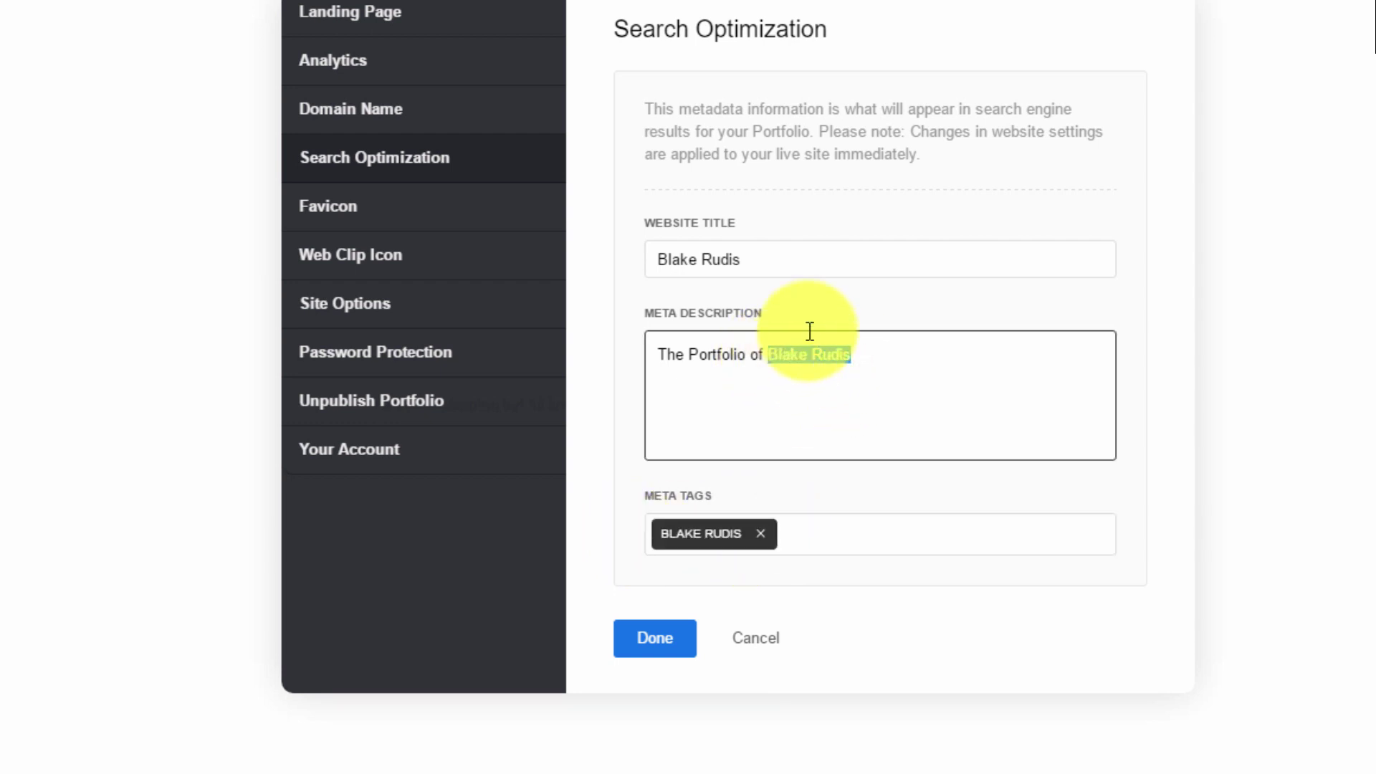
left_click_drag(807, 265, 641, 281)
left_click(854, 372)
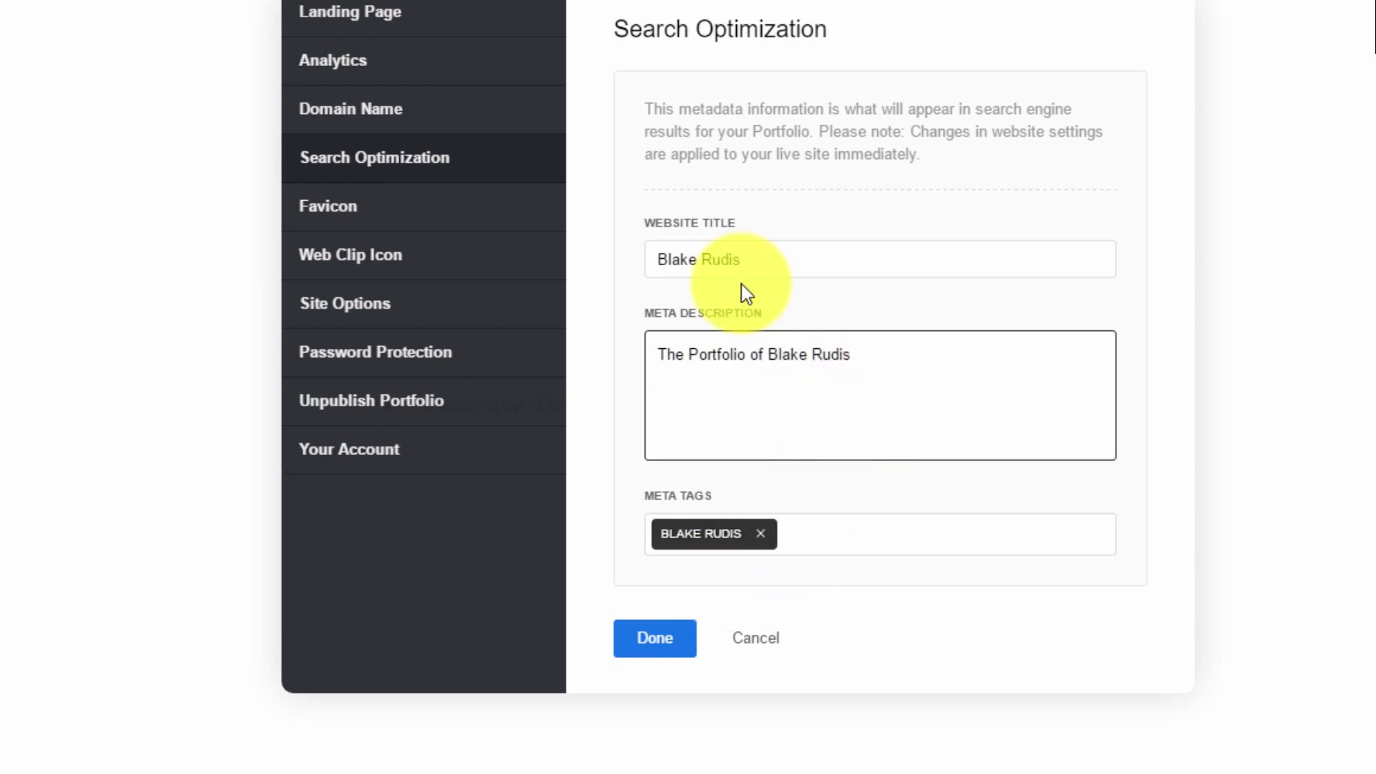
left_click(408, 216)
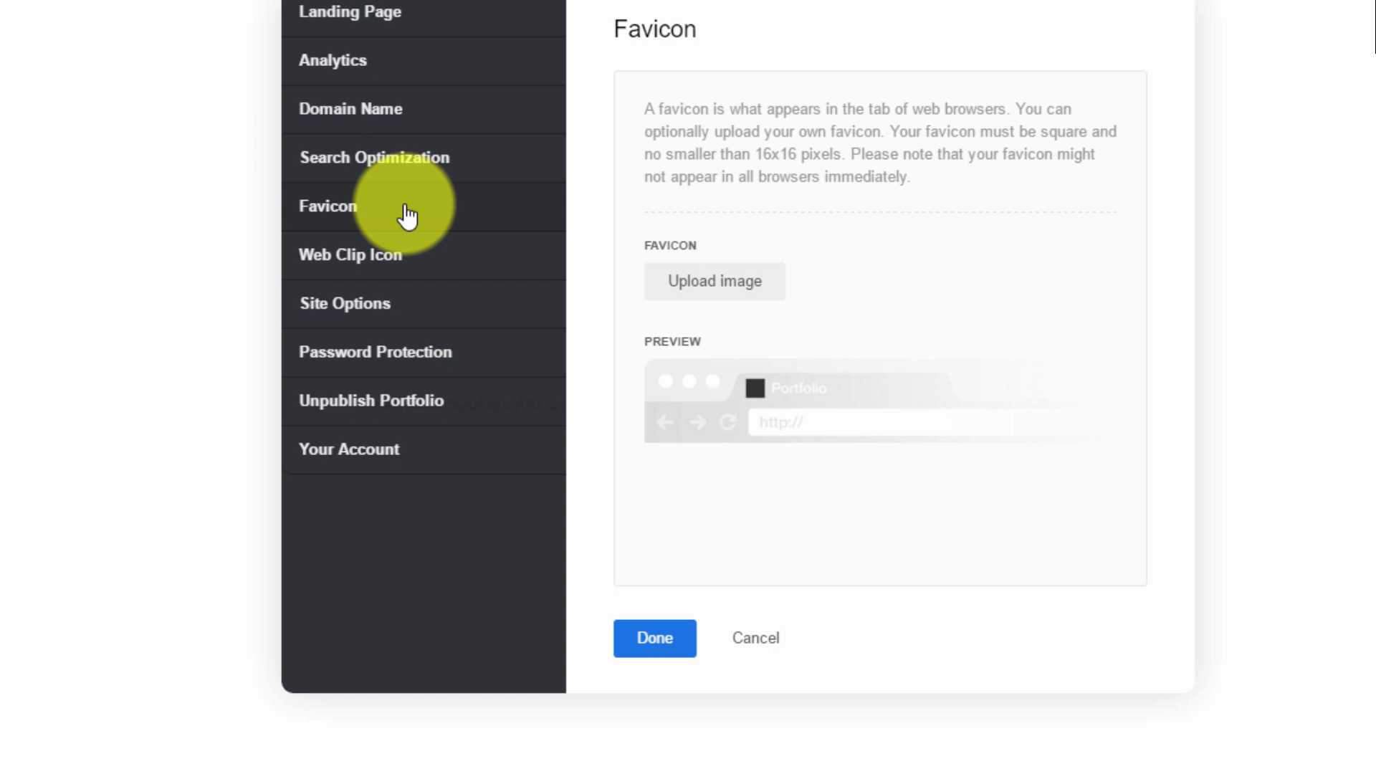
Check the favicon's square, minimum 16x16 pixel requirement, then move to Web Clip Icon settings
left_click(751, 152)
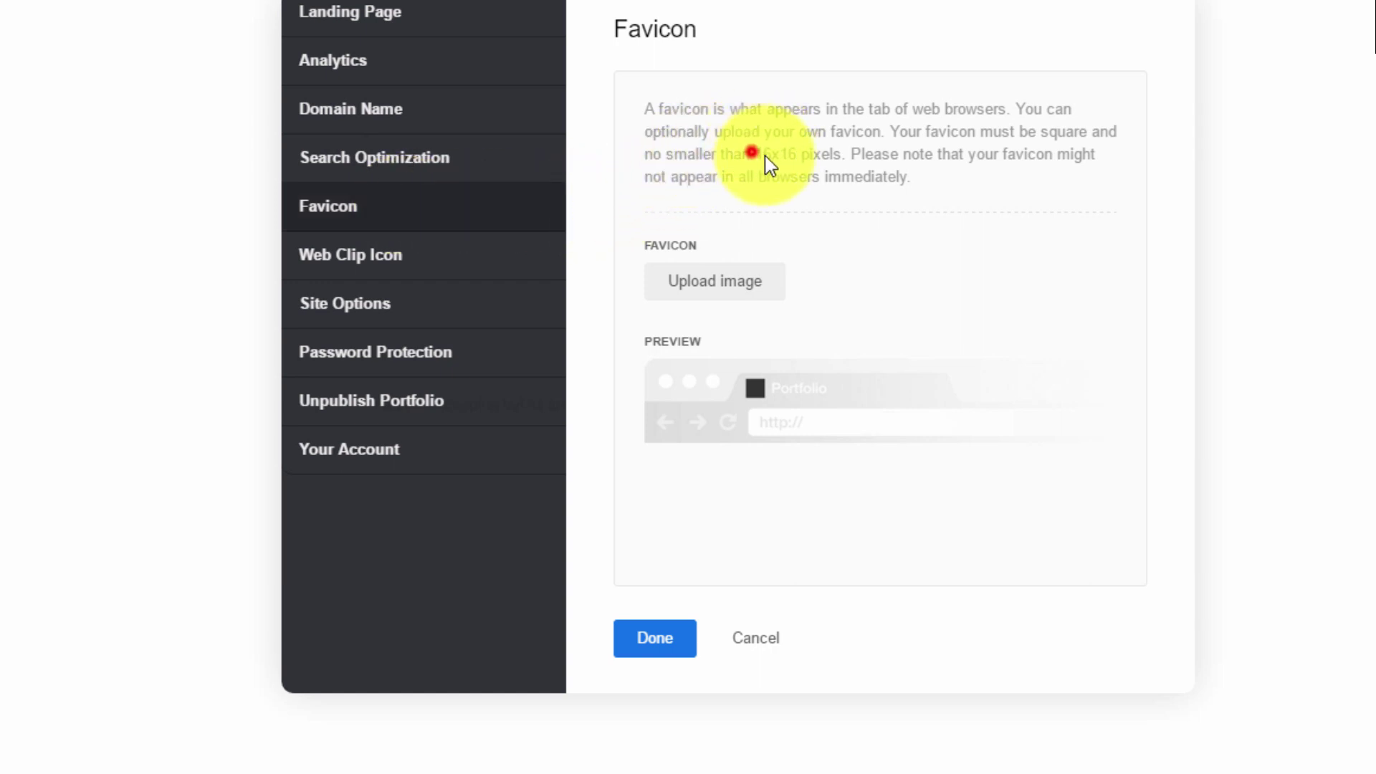
left_click_drag(765, 156, 804, 166)
left_click(796, 171)
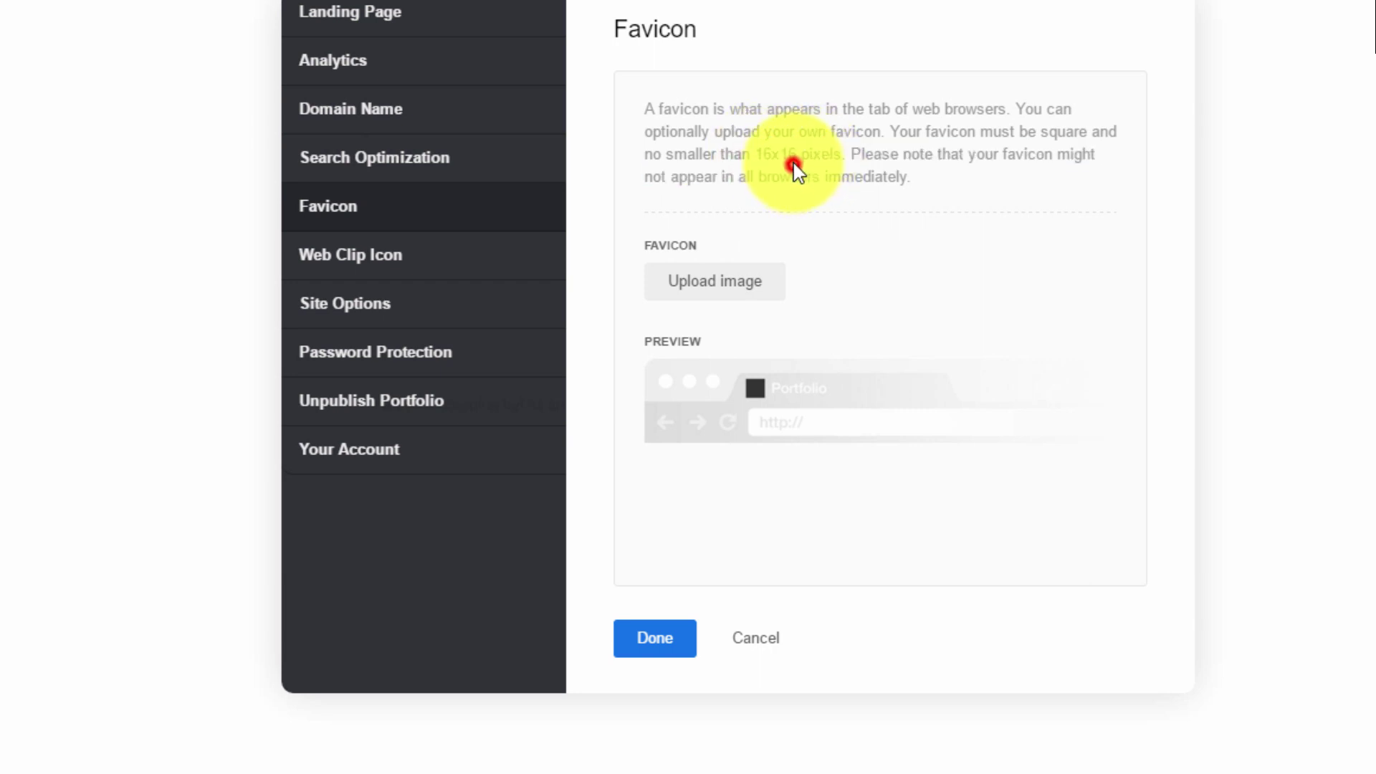
double_click(774, 154)
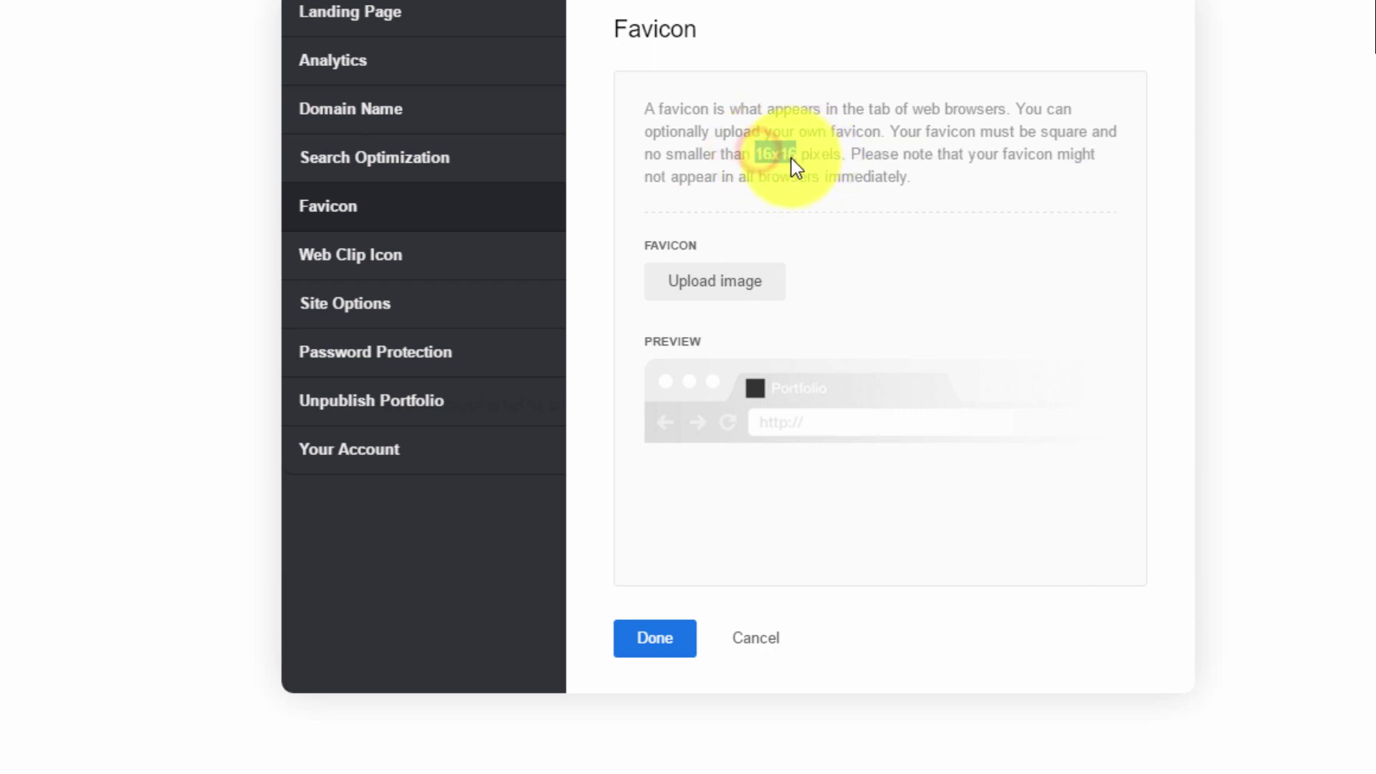
left_click(440, 264)
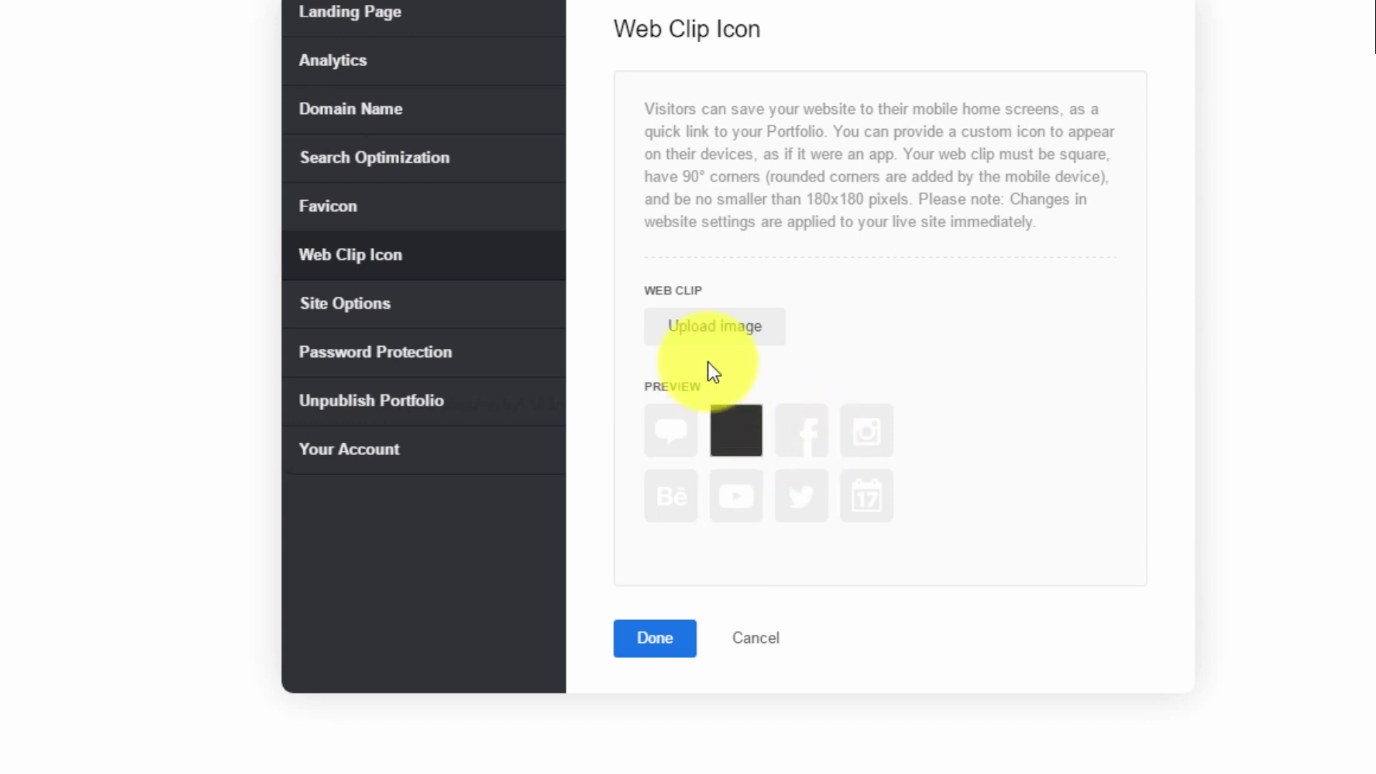
Enable lightbox for project and page images and disable right-click image saving in Site Options
left_click(334, 301)
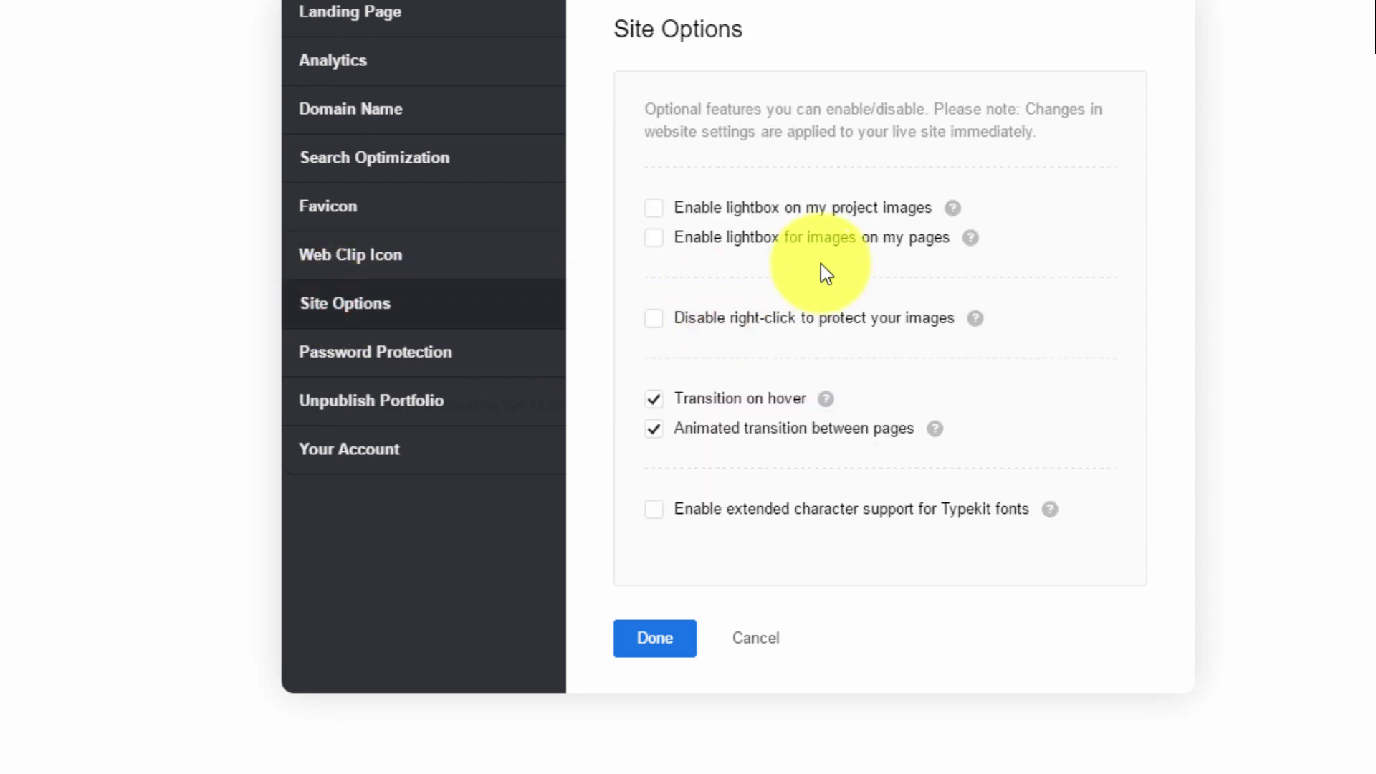
left_click(746, 212)
left_click(716, 238)
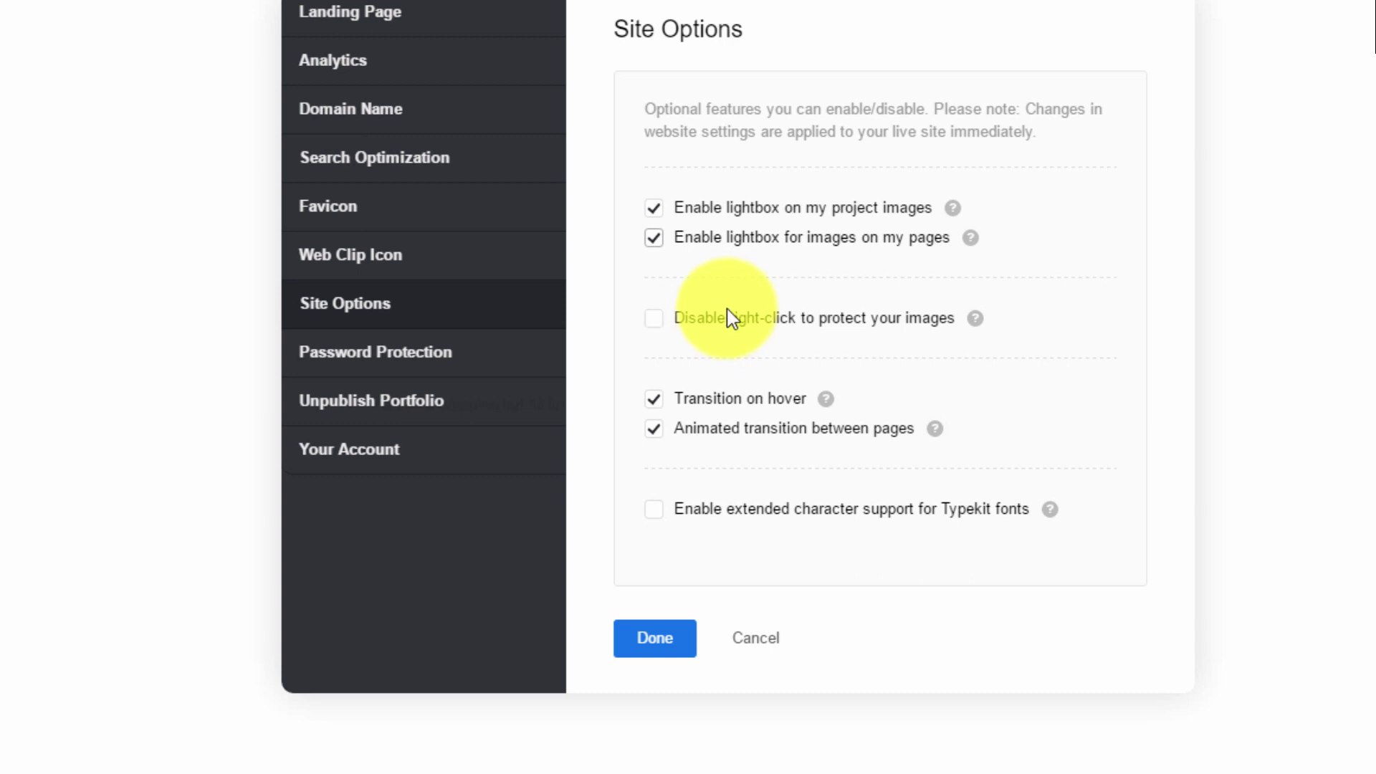
left_click(703, 317)
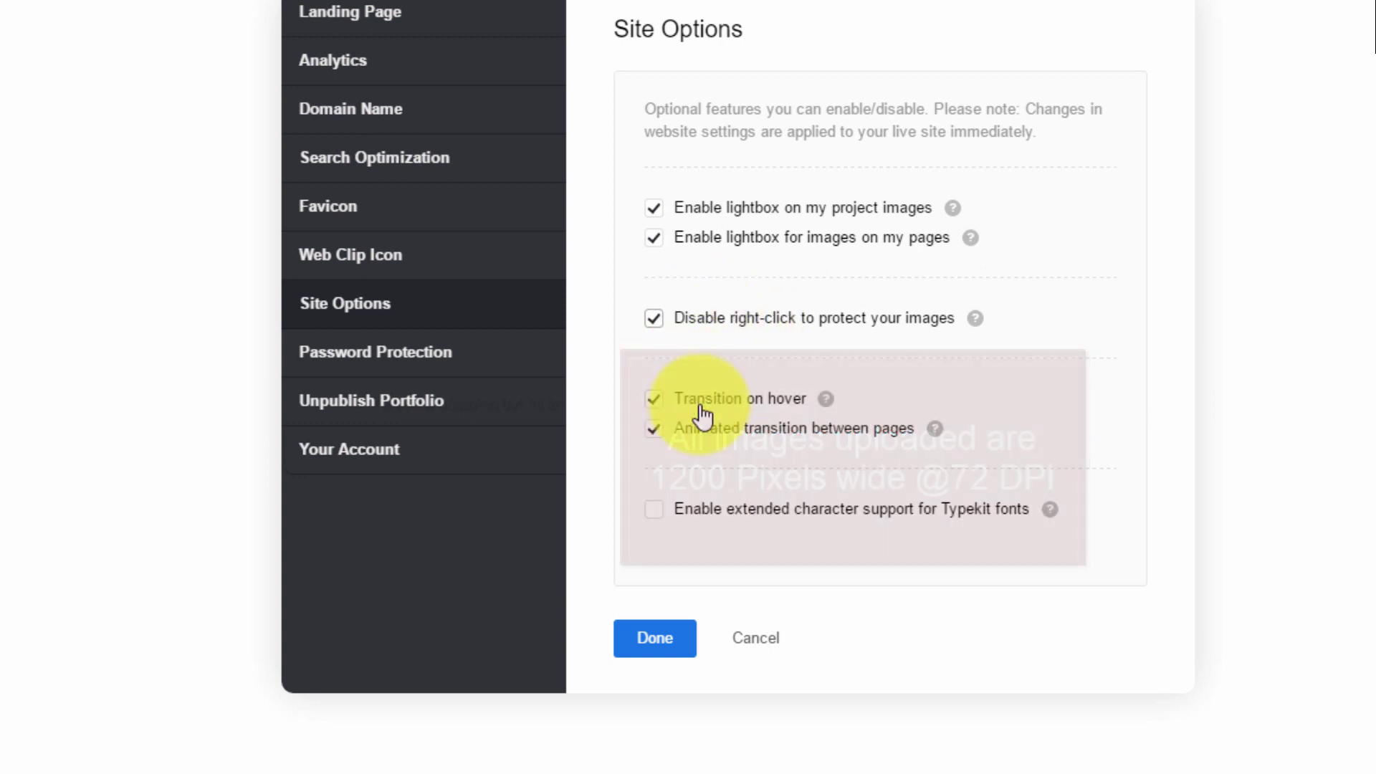
mouse_move(821, 407)
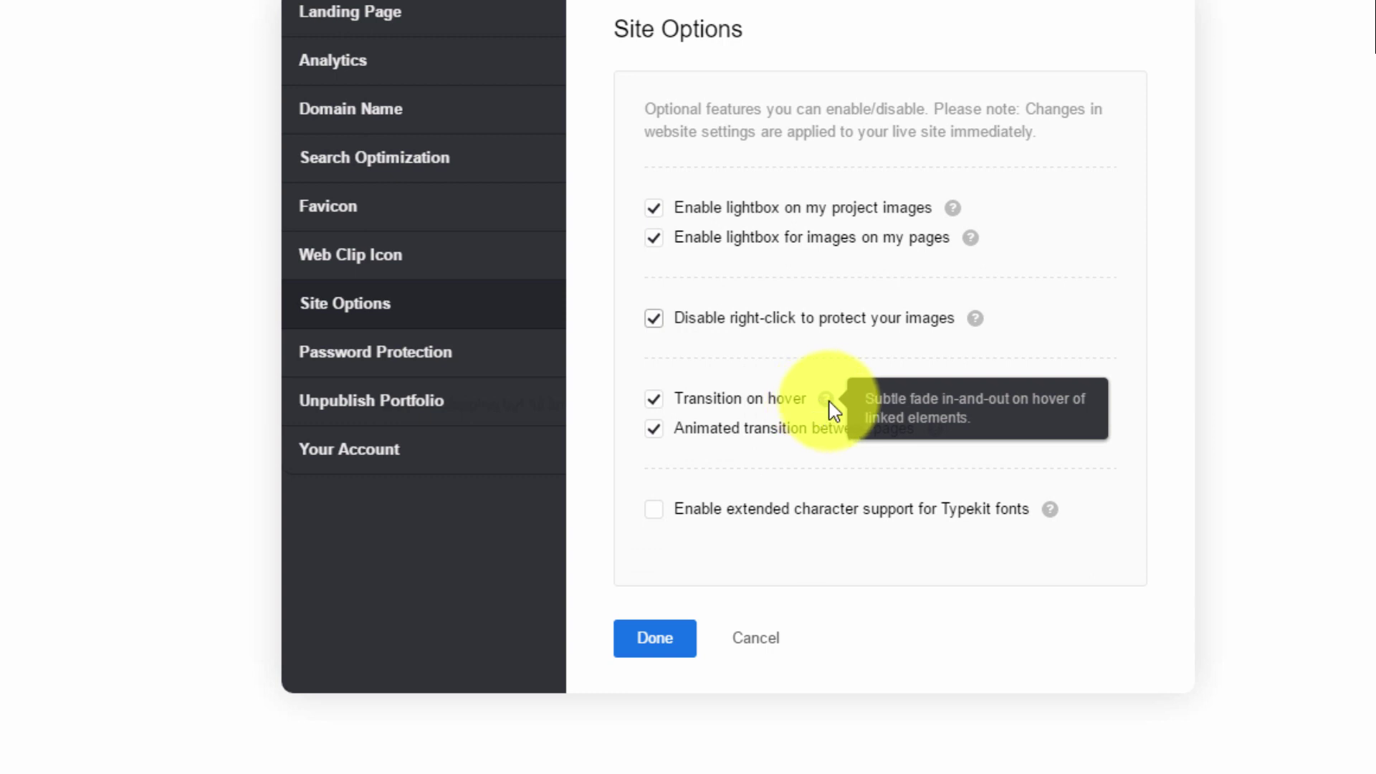
mouse_move(937, 427)
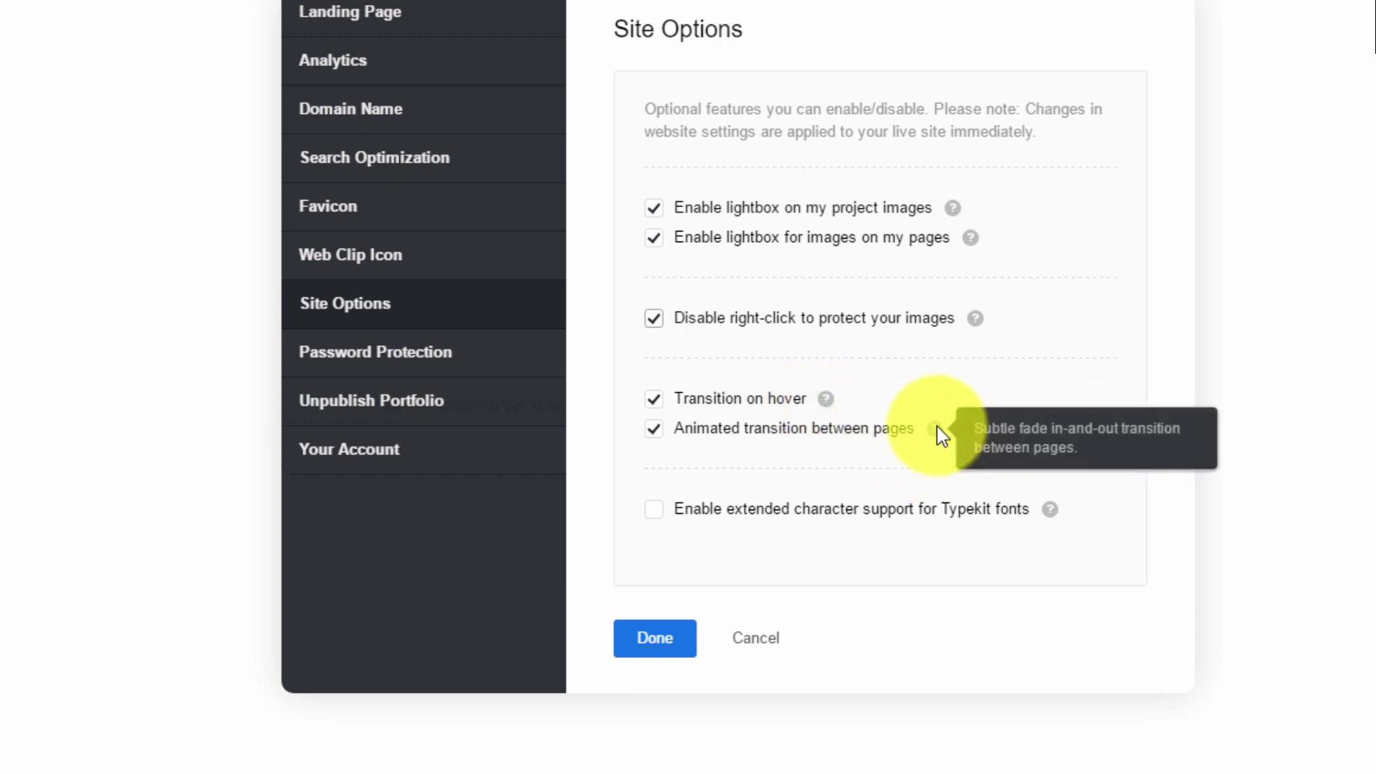
Try private-page password protection on Projects, revert to none, then review Unpublish and Your Account
left_click(365, 359)
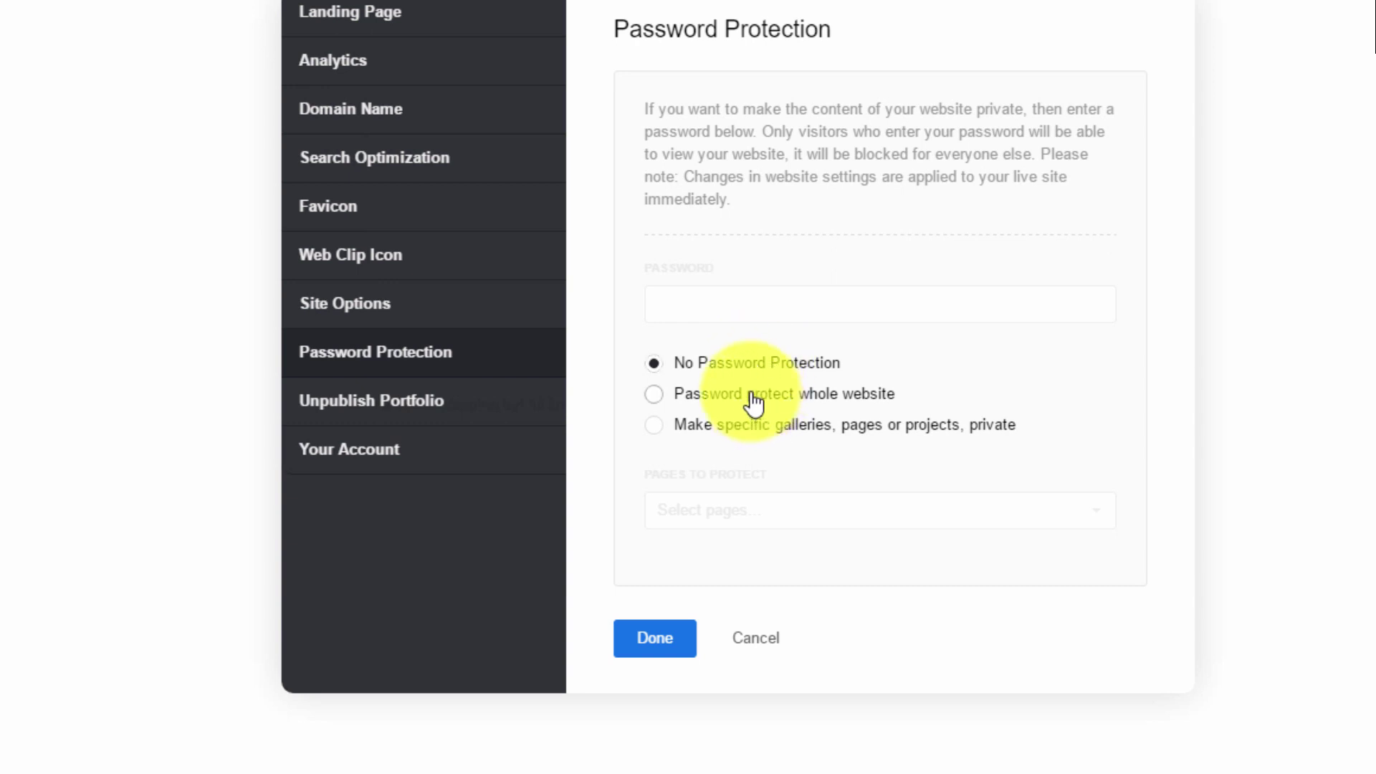
left_click(738, 425)
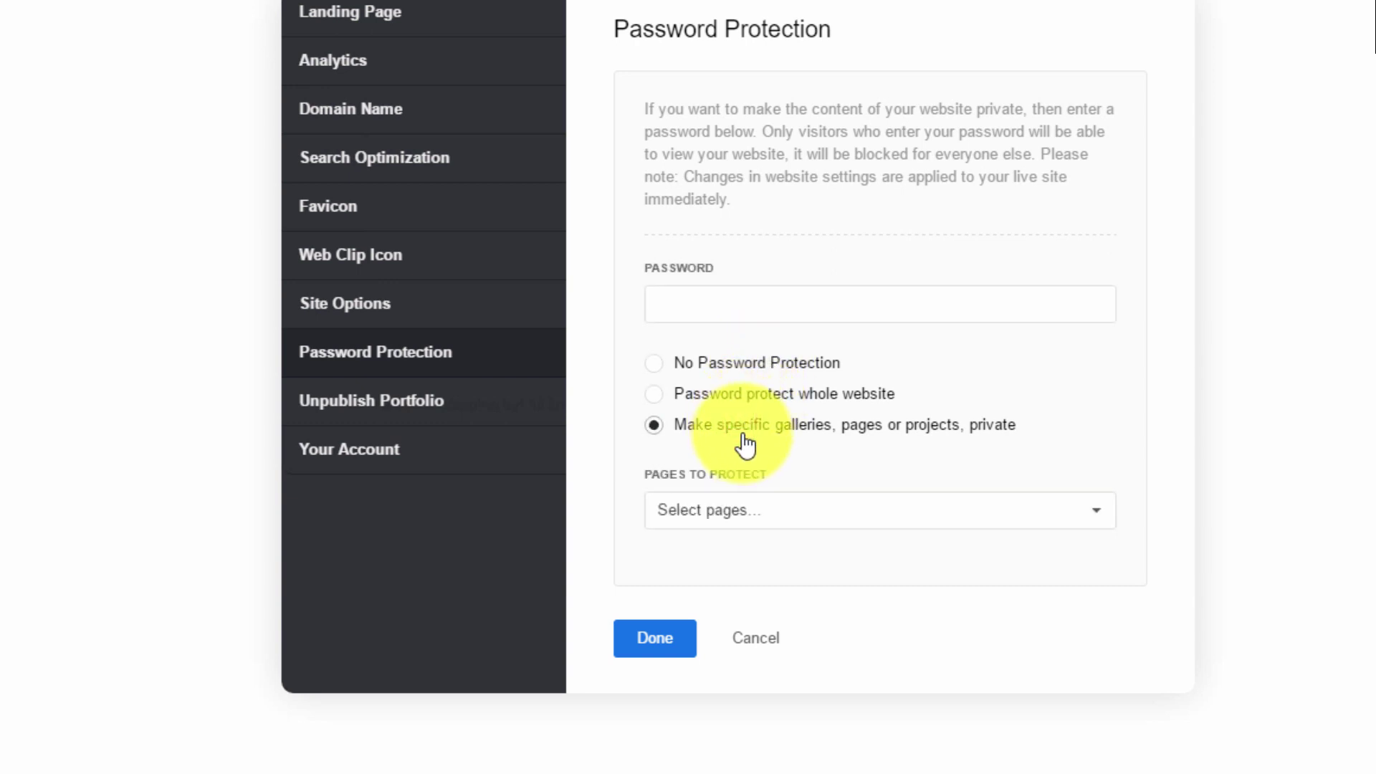
left_click(761, 515)
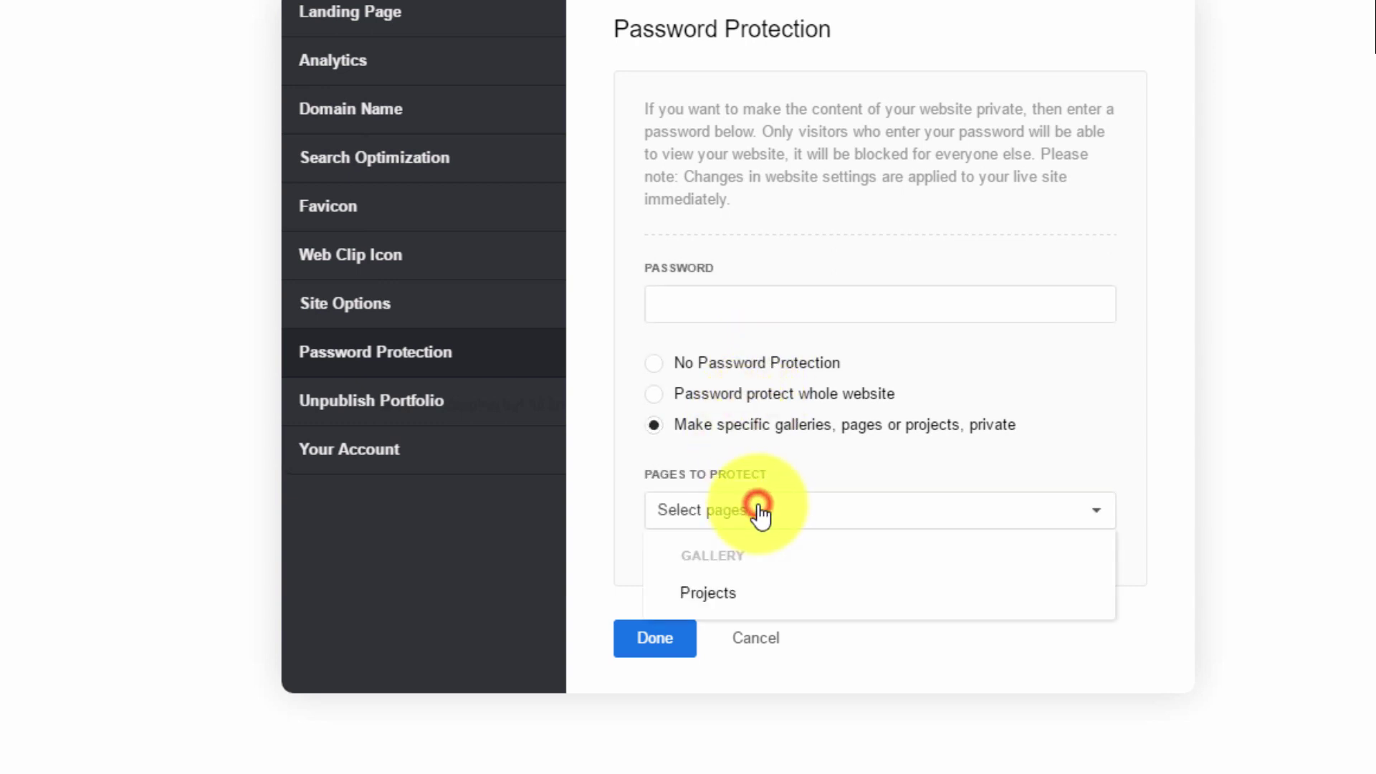
left_click(738, 595)
left_click(726, 304)
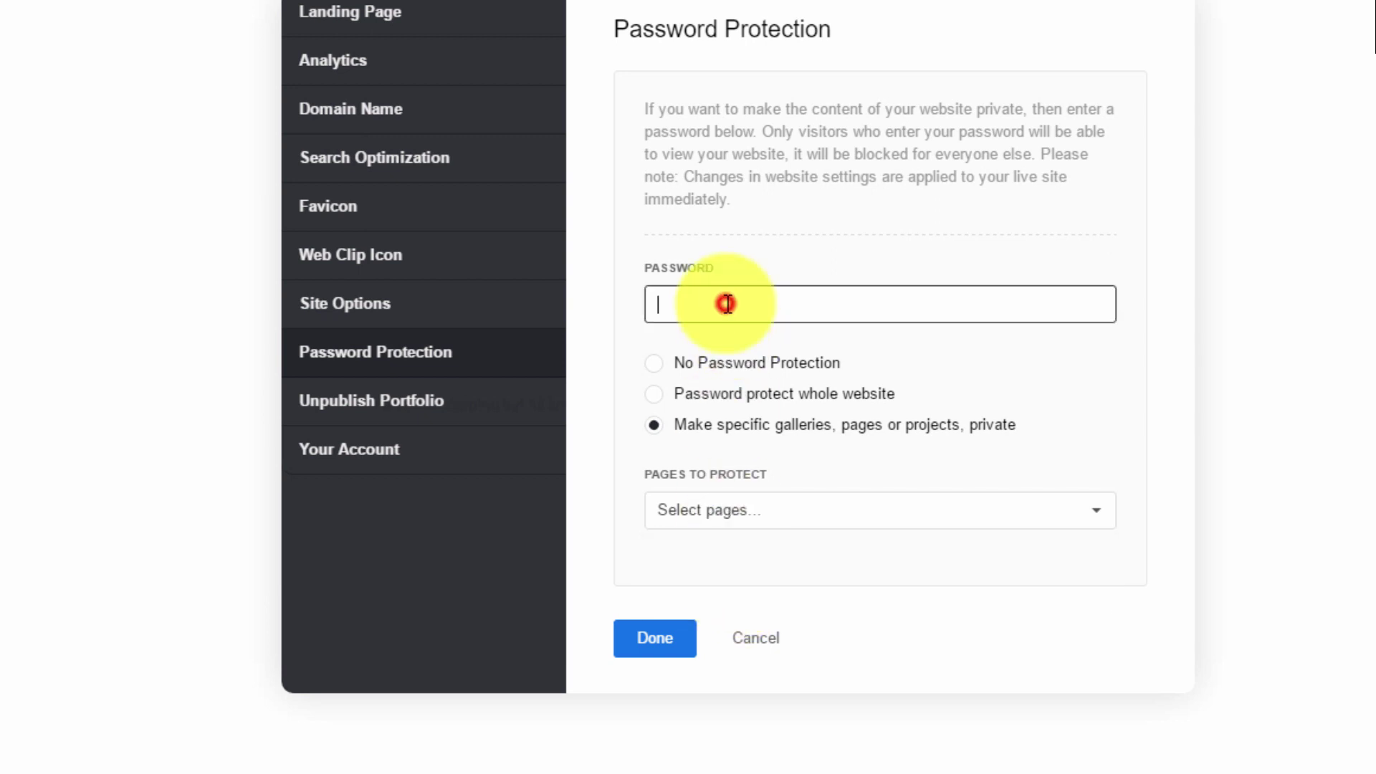
type("123")
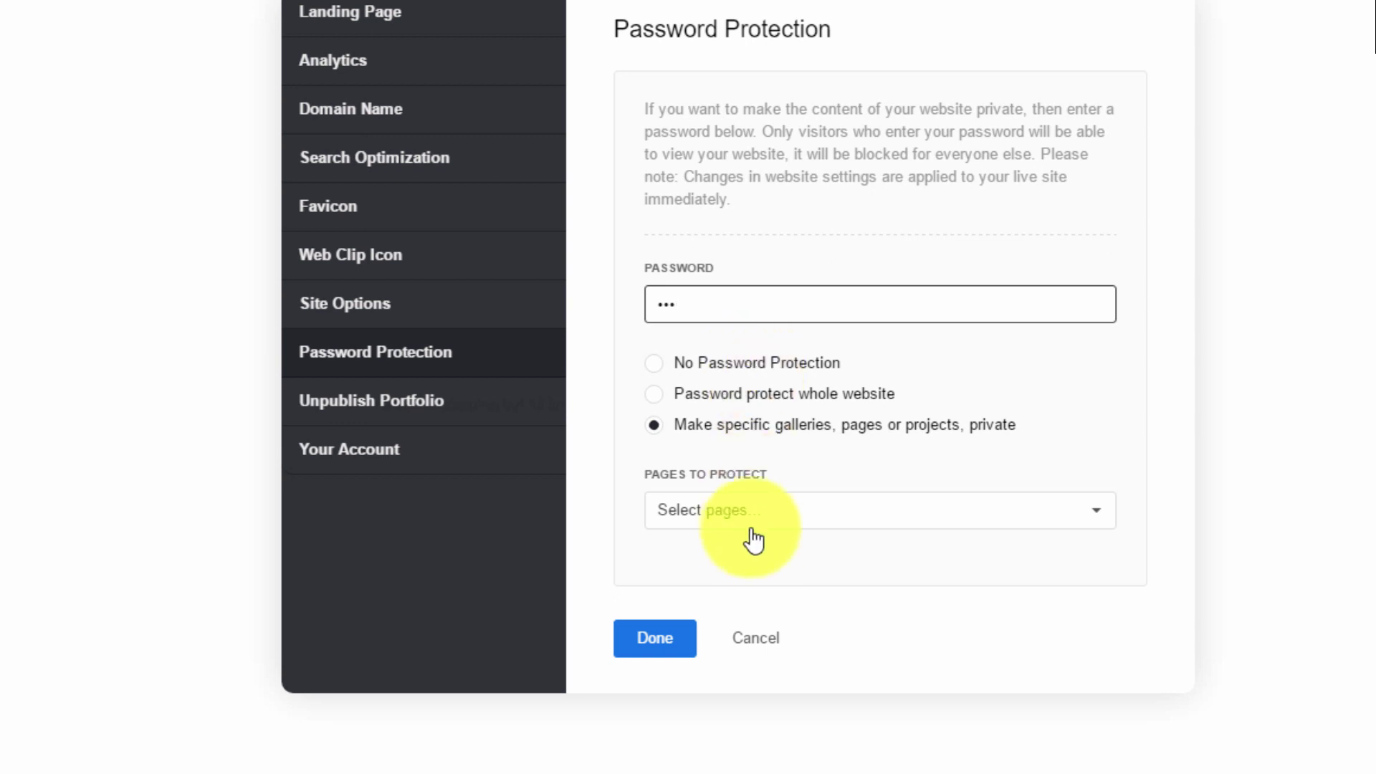
left_click(668, 367)
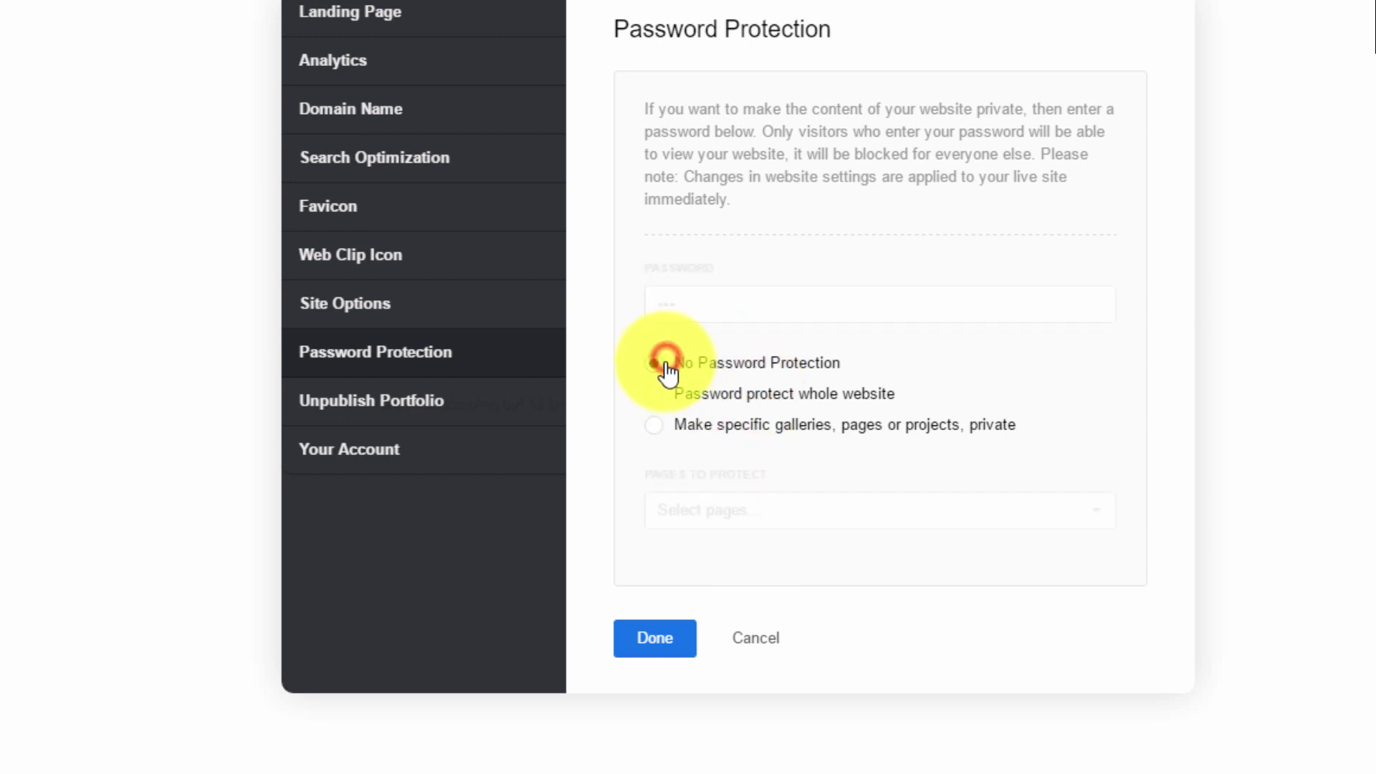
left_click(367, 403)
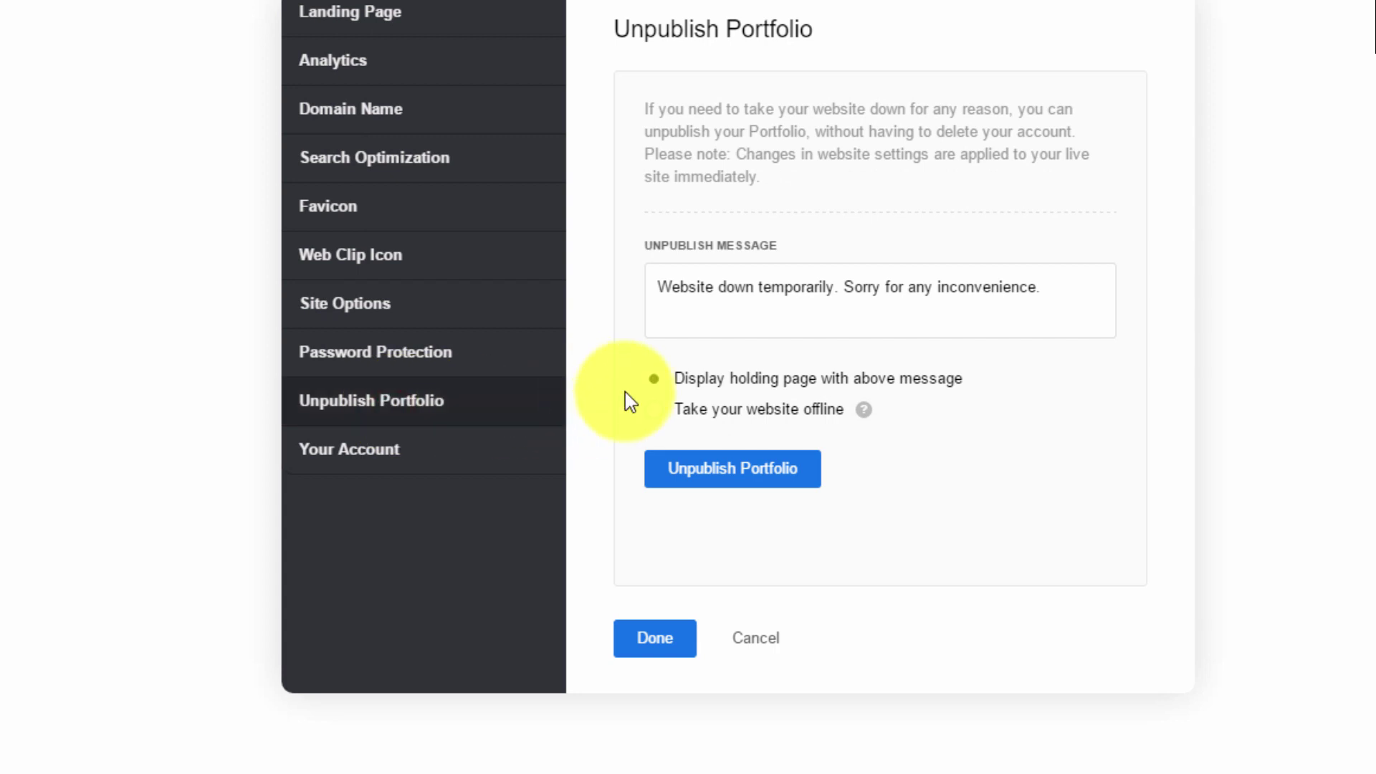
left_click(391, 450)
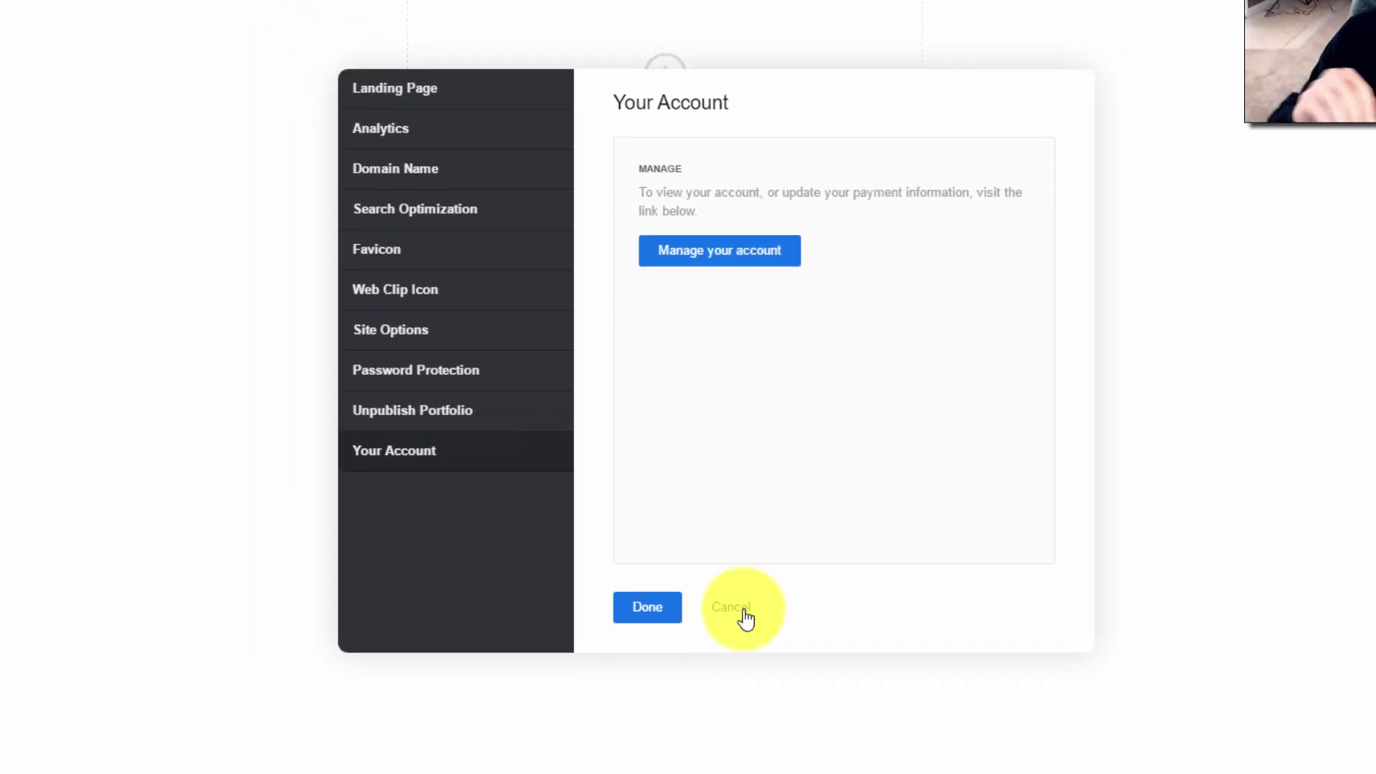
Close the settings without saving and open the footer's Customize settings
left_click(760, 641)
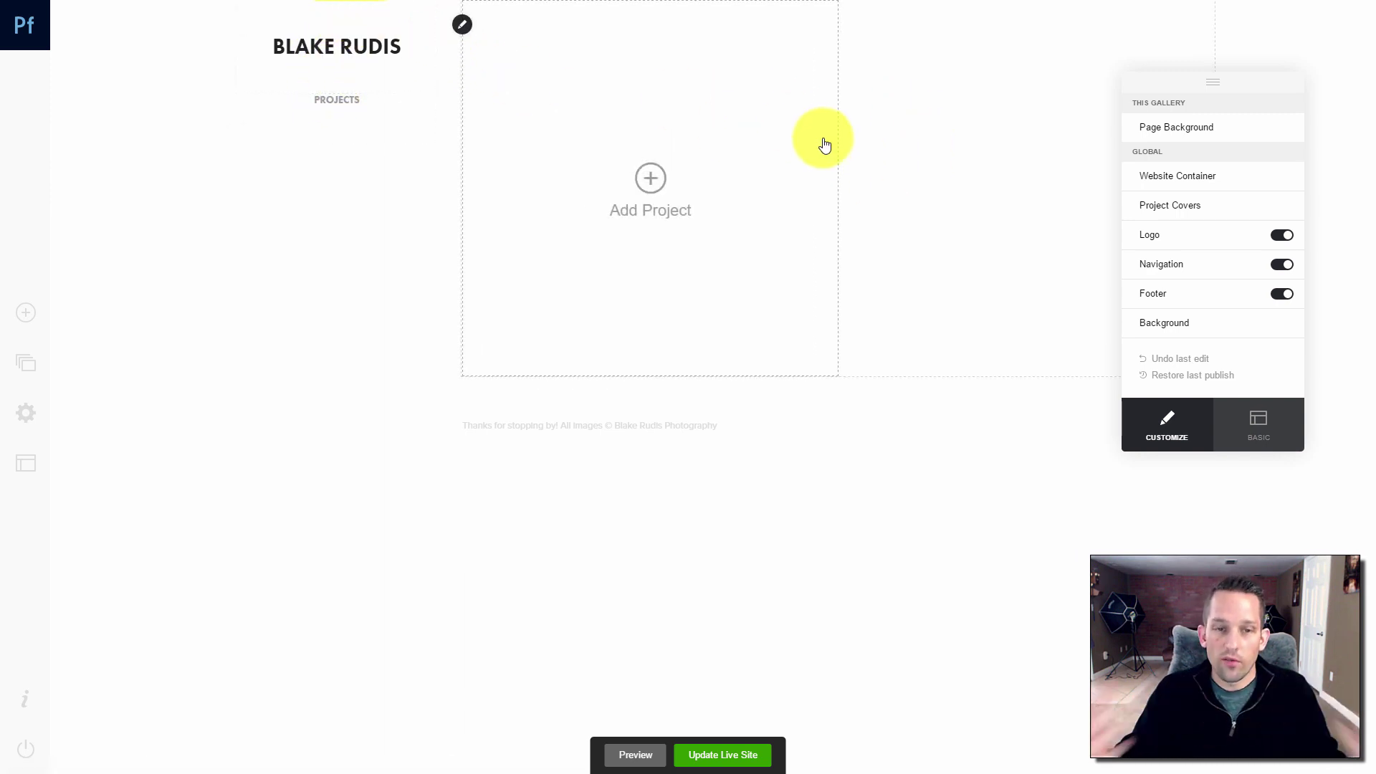
mouse_move(1231, 108)
left_mouse_down()
mouse_move(1039, 110)
mouse_move(1056, 123)
mouse_move(977, 203)
mouse_move(164, 334)
mouse_move(1109, 270)
mouse_move(550, 209)
mouse_move(574, 172)
mouse_move(1252, 273)
mouse_move(1246, 308)
left_mouse_up()
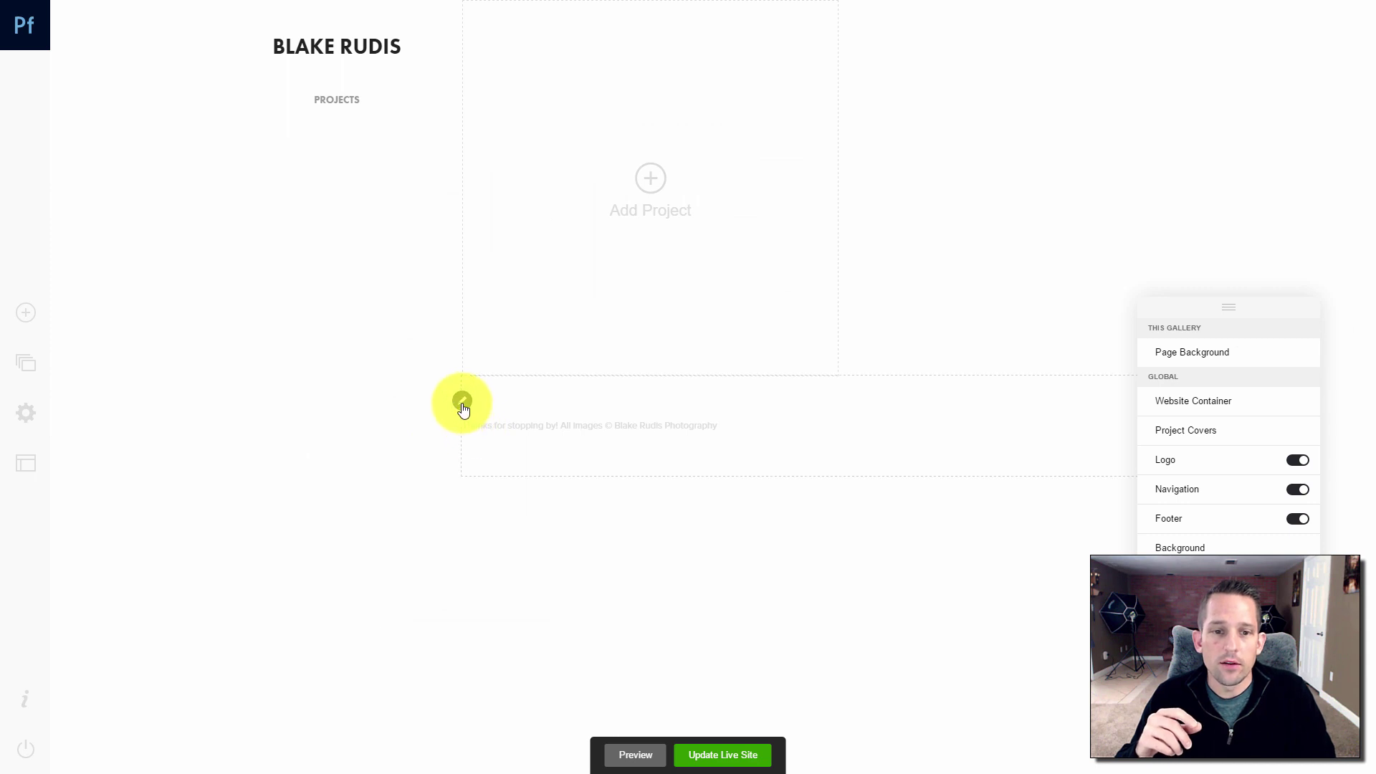
left_click(462, 402)
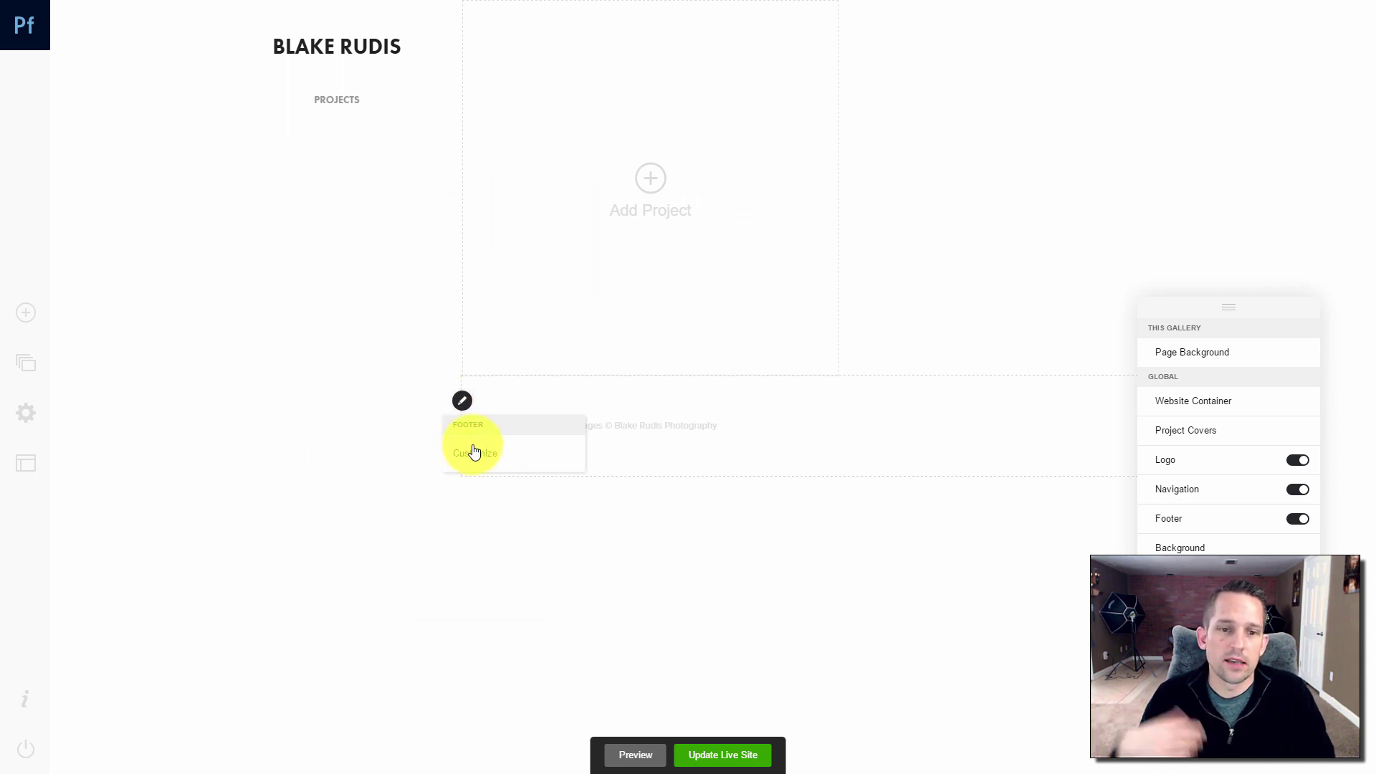
left_click(461, 401)
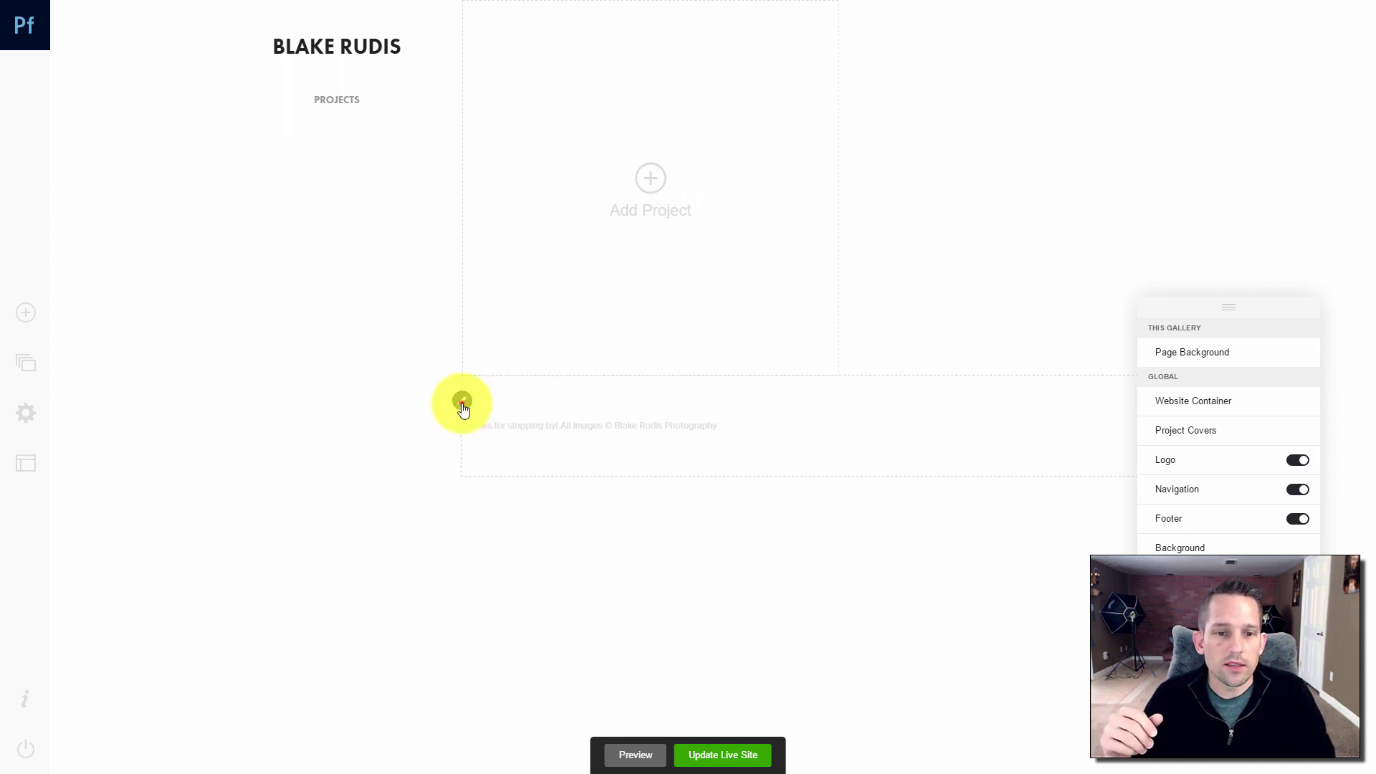
left_click(461, 401)
left_click(473, 454)
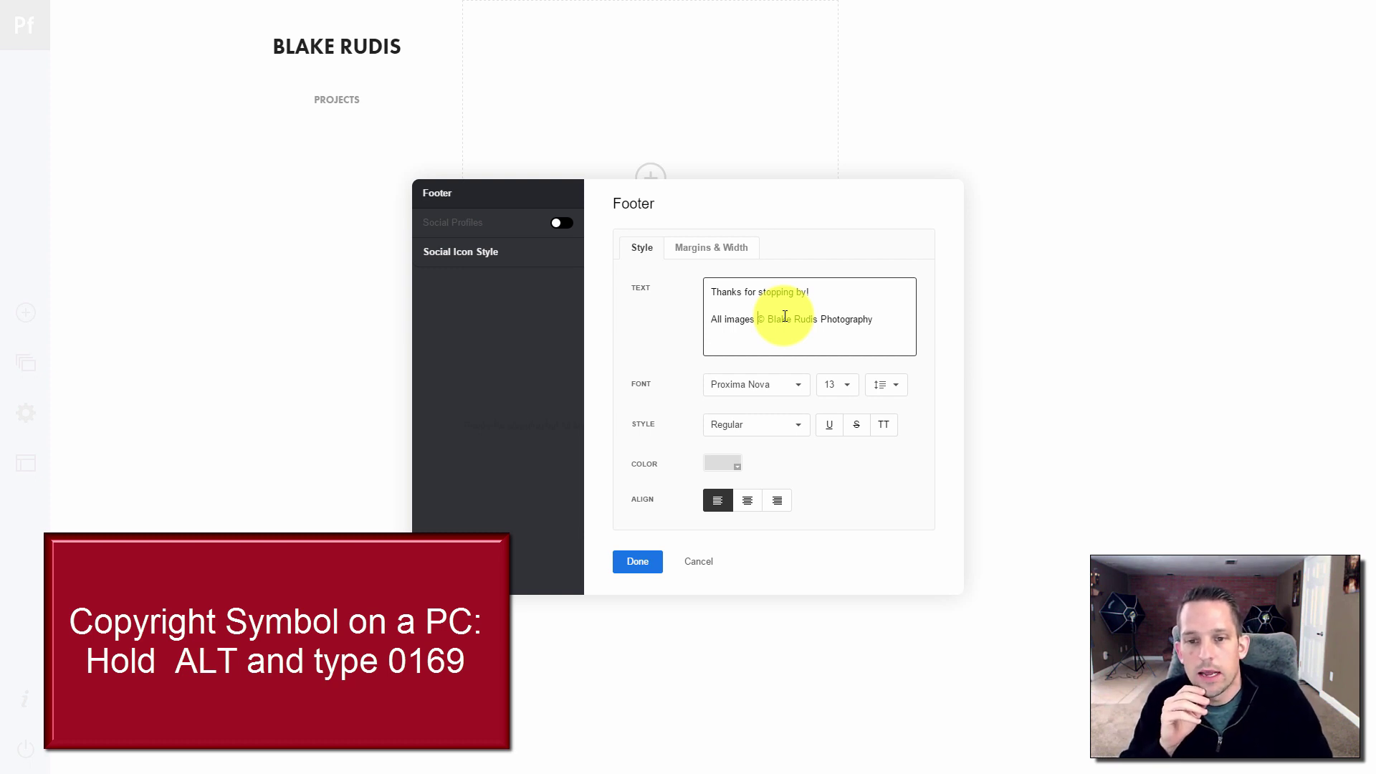
Set the footer text to Futura PT, size 14, centered
left_click(776, 388)
left_click(748, 459)
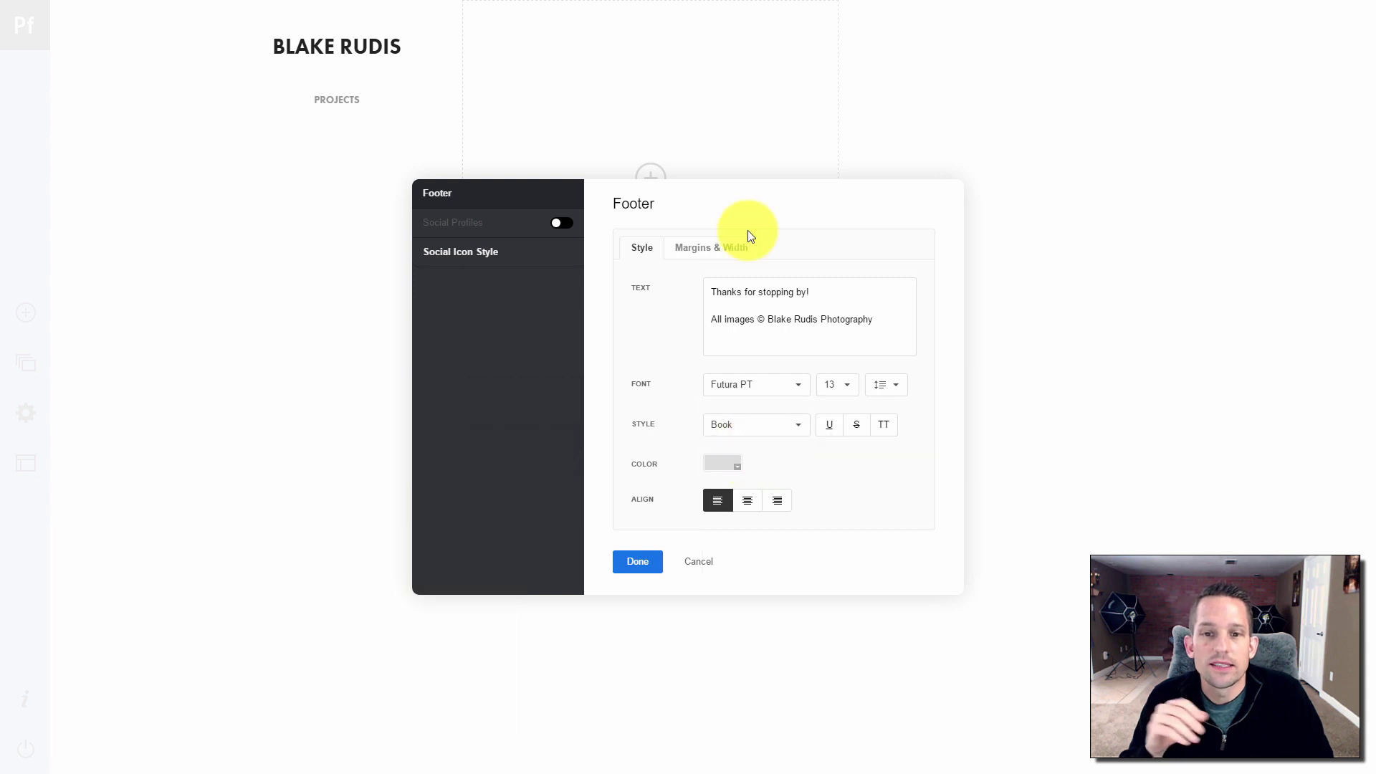
left_click_drag(780, 217, 1102, 191)
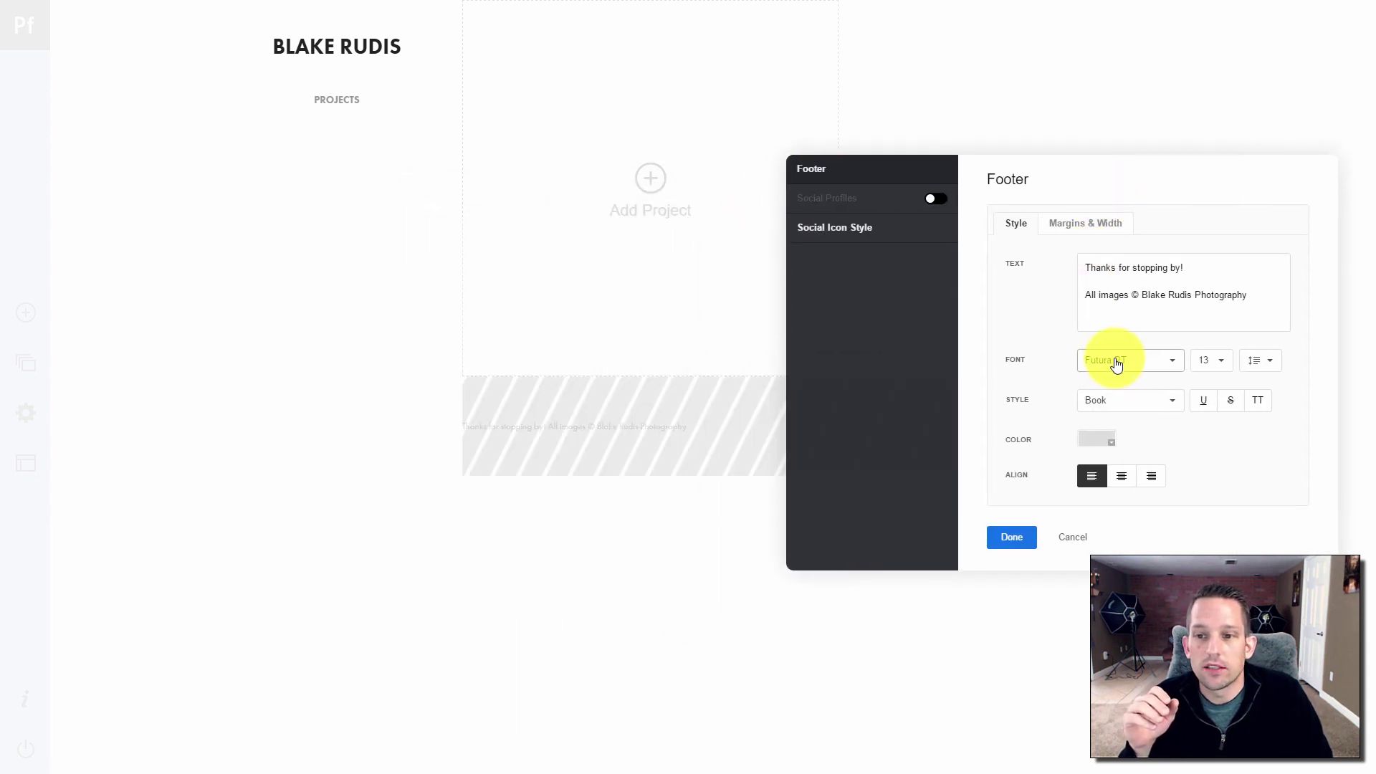
left_click(1211, 360)
left_click(1221, 475)
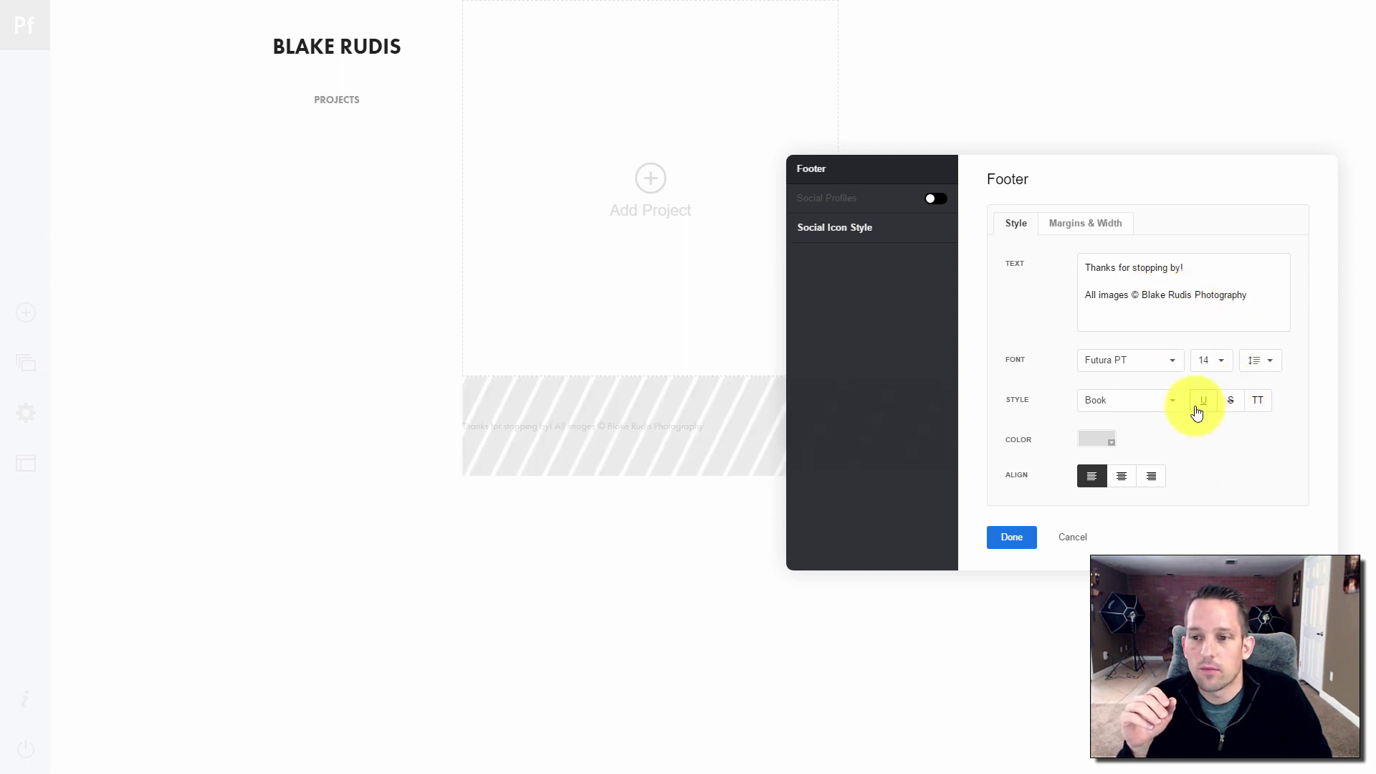
left_click(1124, 478)
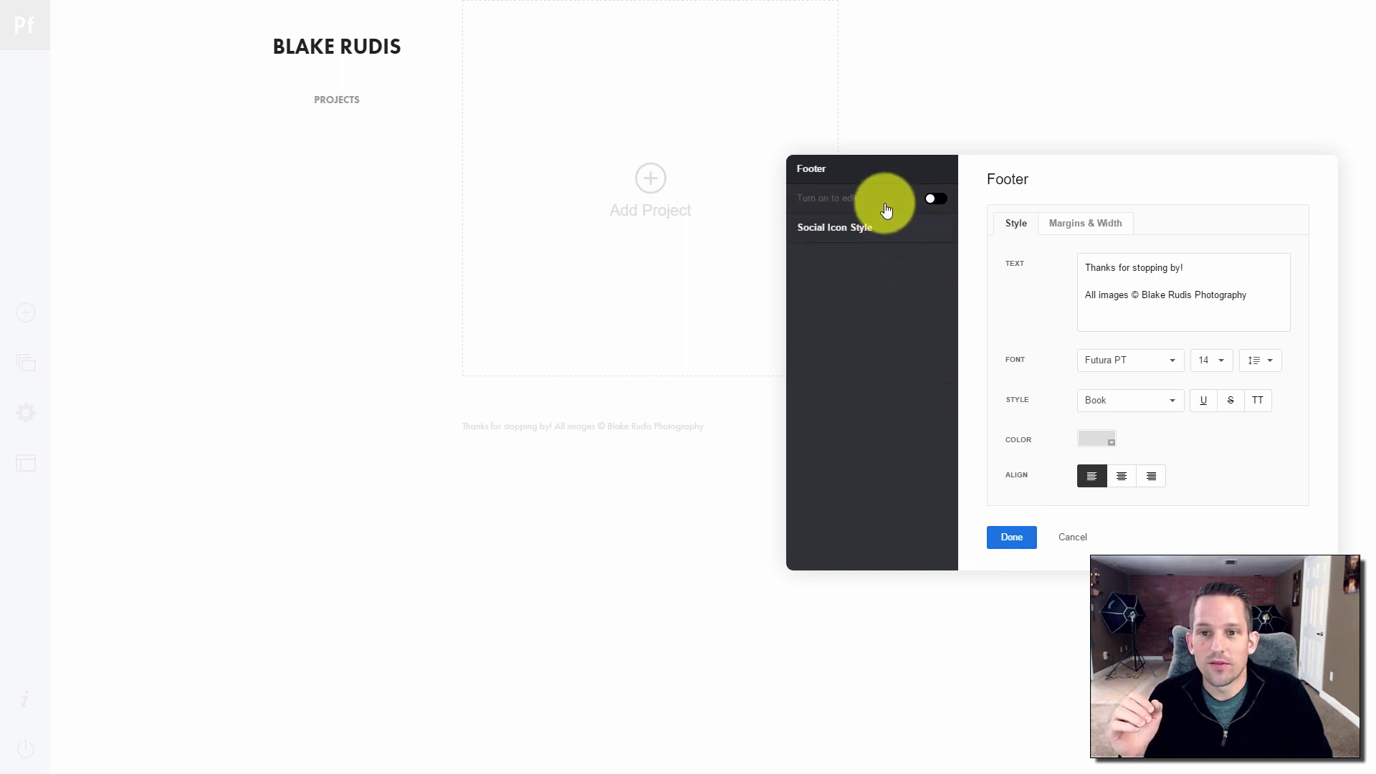
Turn on social profiles in the footer and confirm the footer settings
left_click(898, 228)
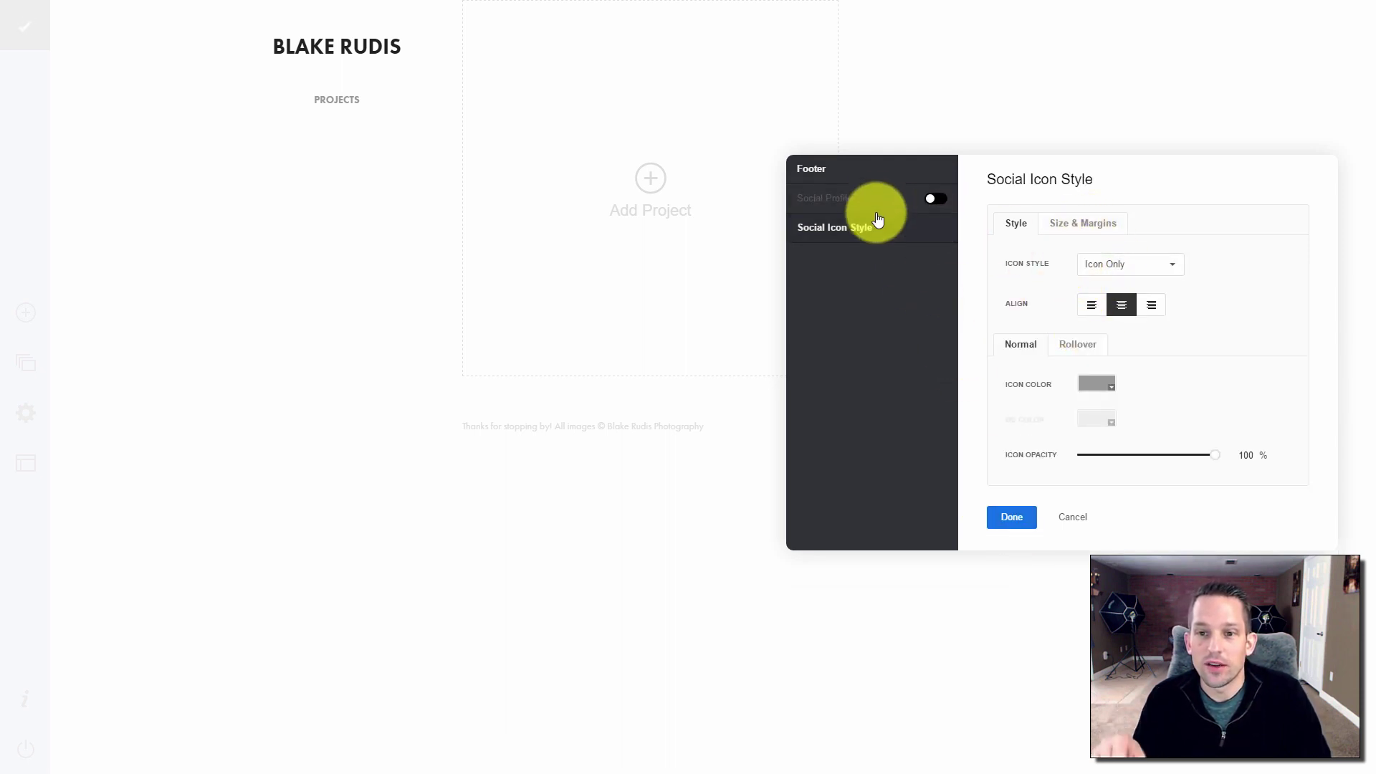
left_click(937, 199)
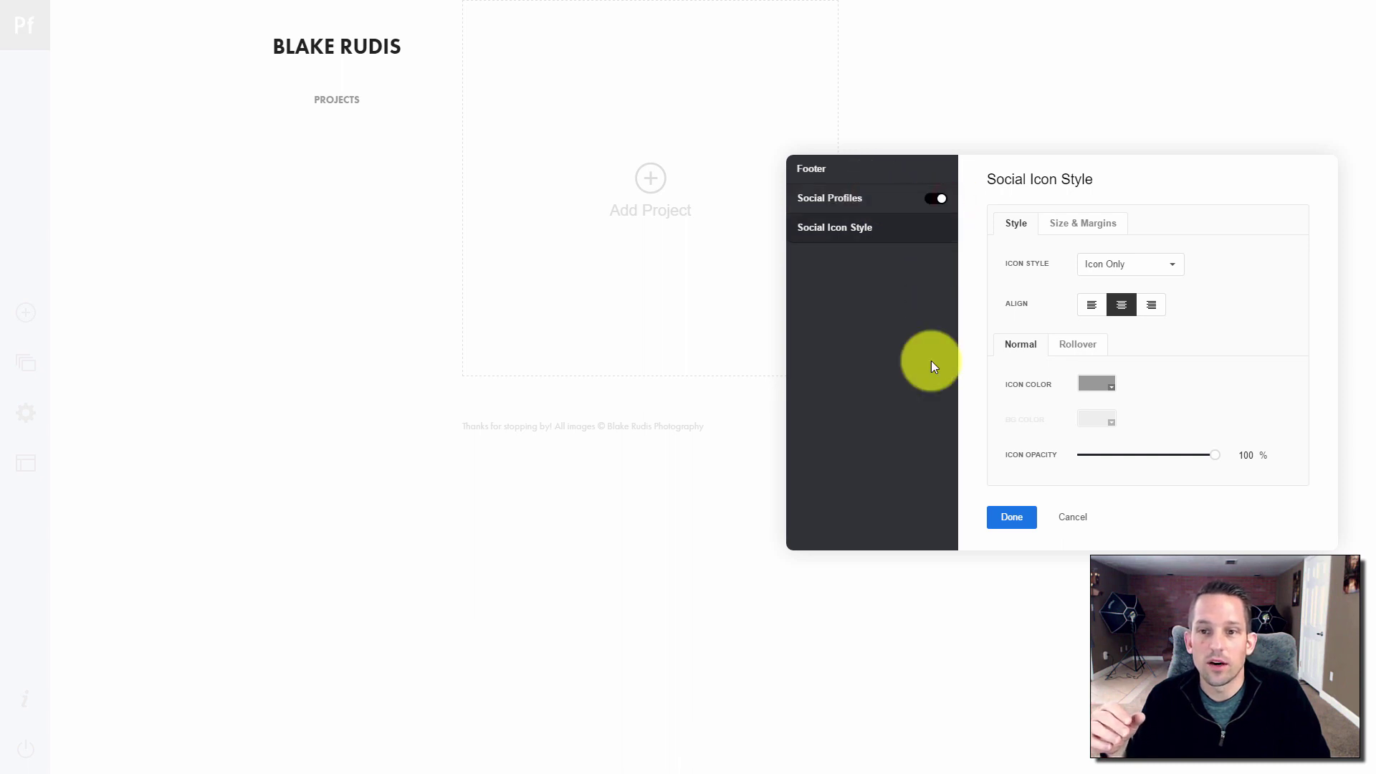
left_click(1006, 521)
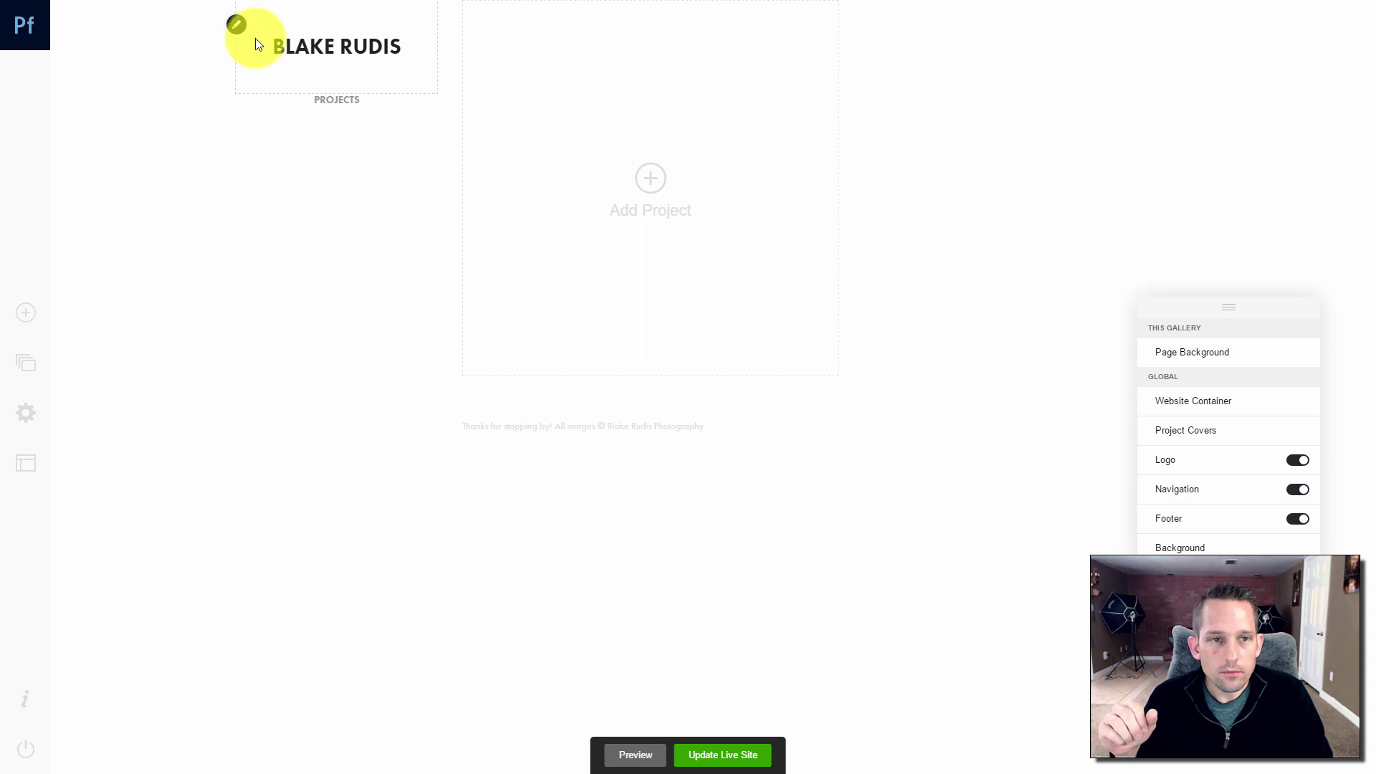
Replace the site title text with 'The Portfolio of' plus the owner's name, keeping Futura PT
left_click(235, 29)
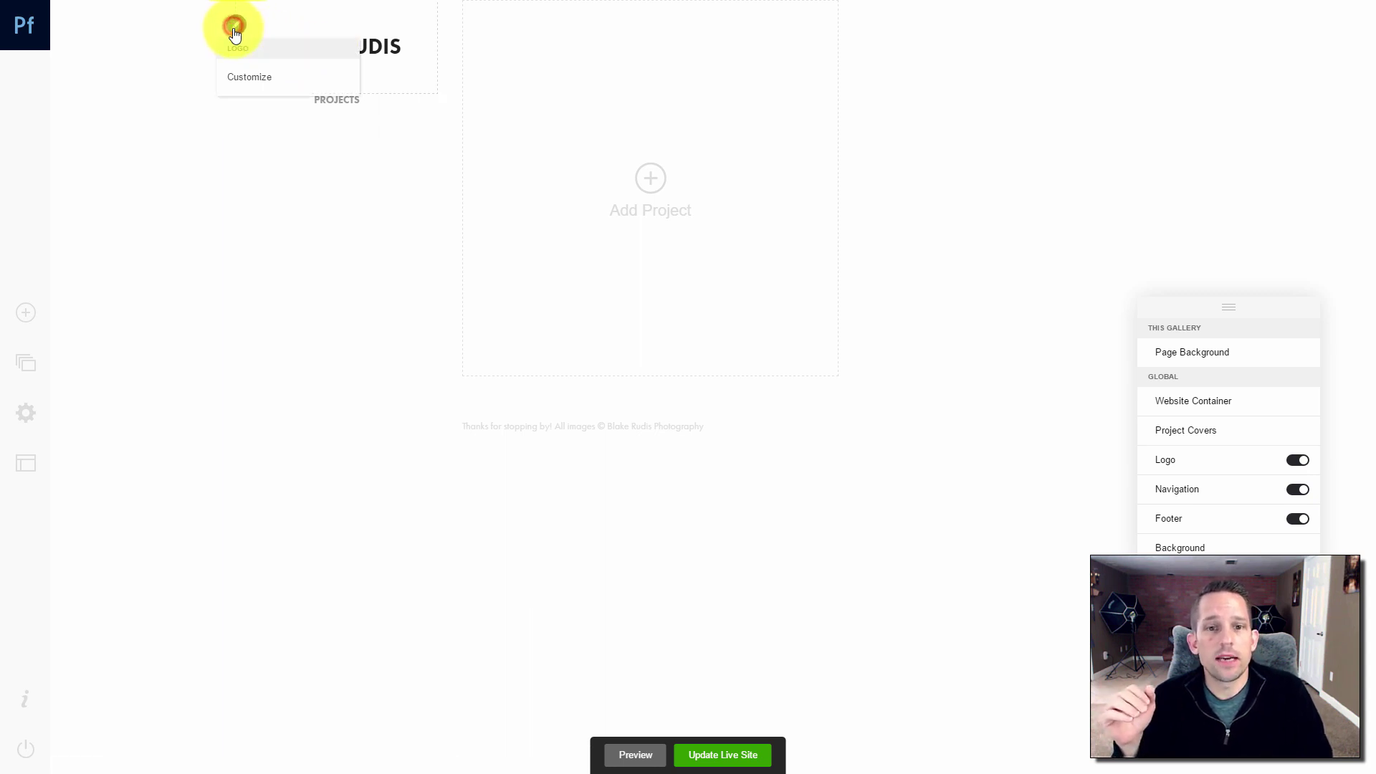
left_click(244, 77)
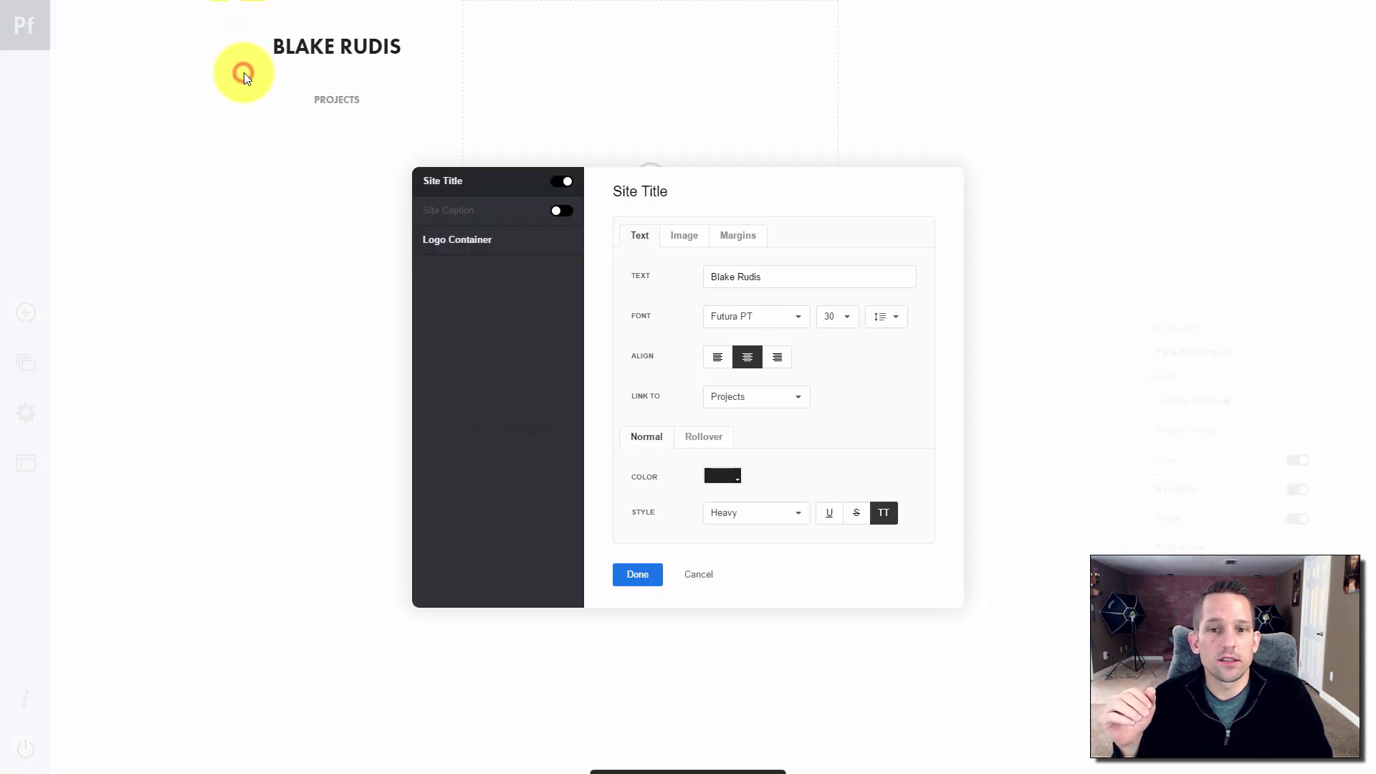
left_click(730, 320)
left_click(746, 389)
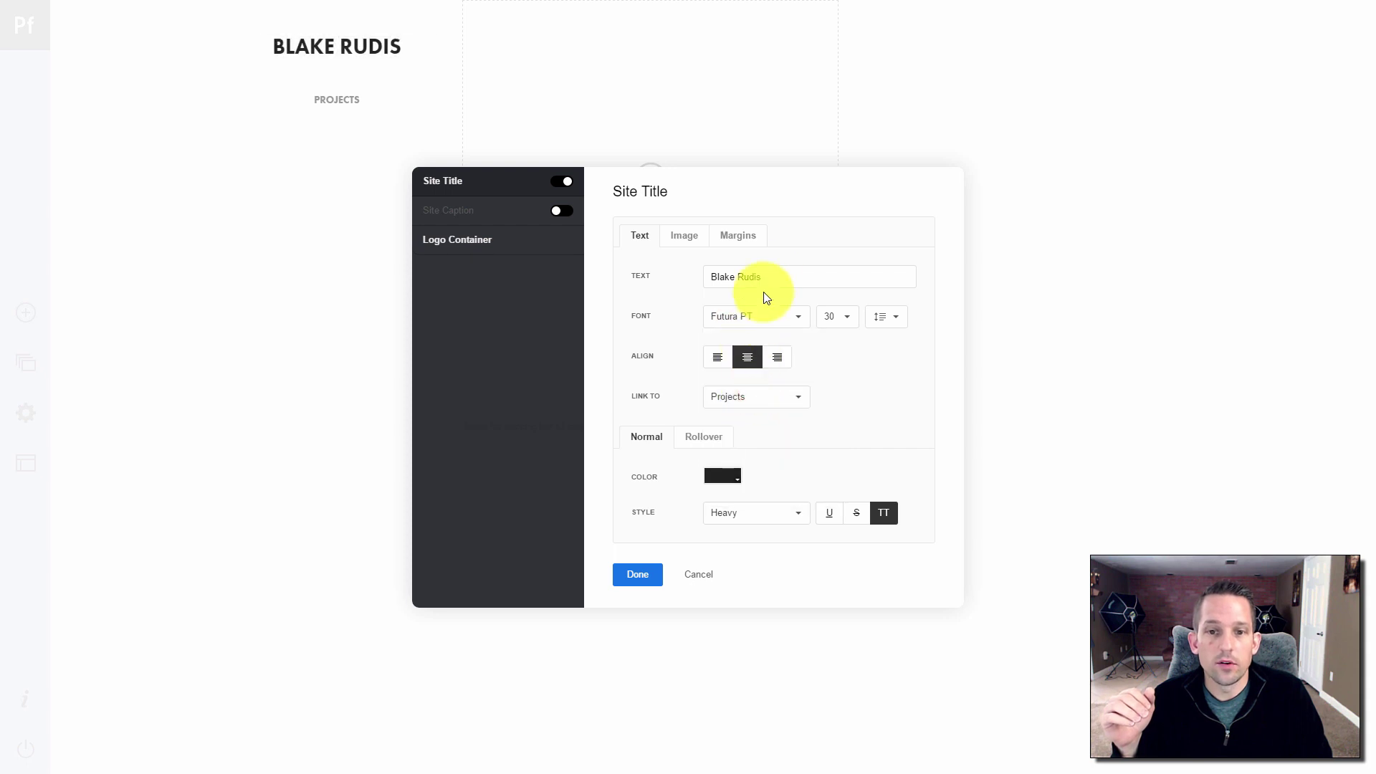
left_click(756, 275)
left_click_drag(756, 274, 598, 278)
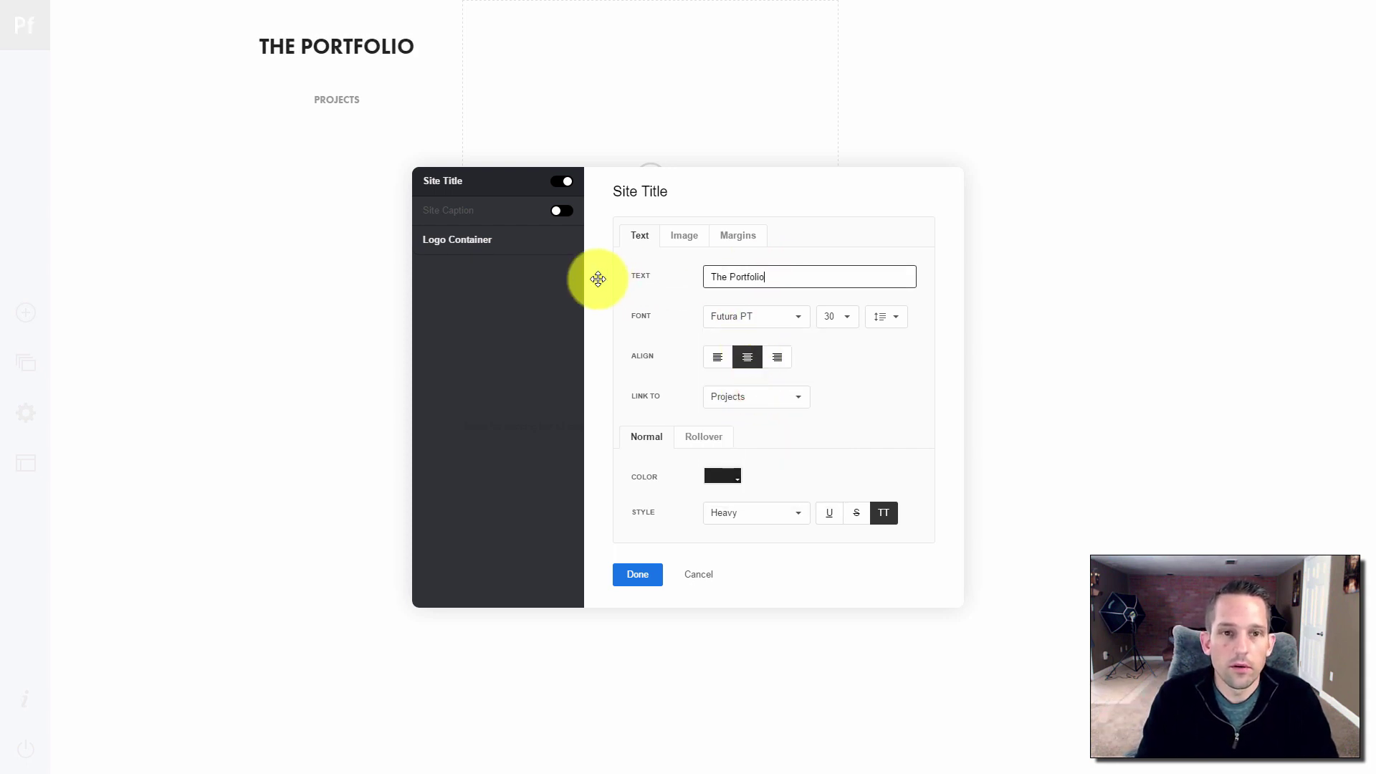
type("The Portfolio of Blake Rudis")
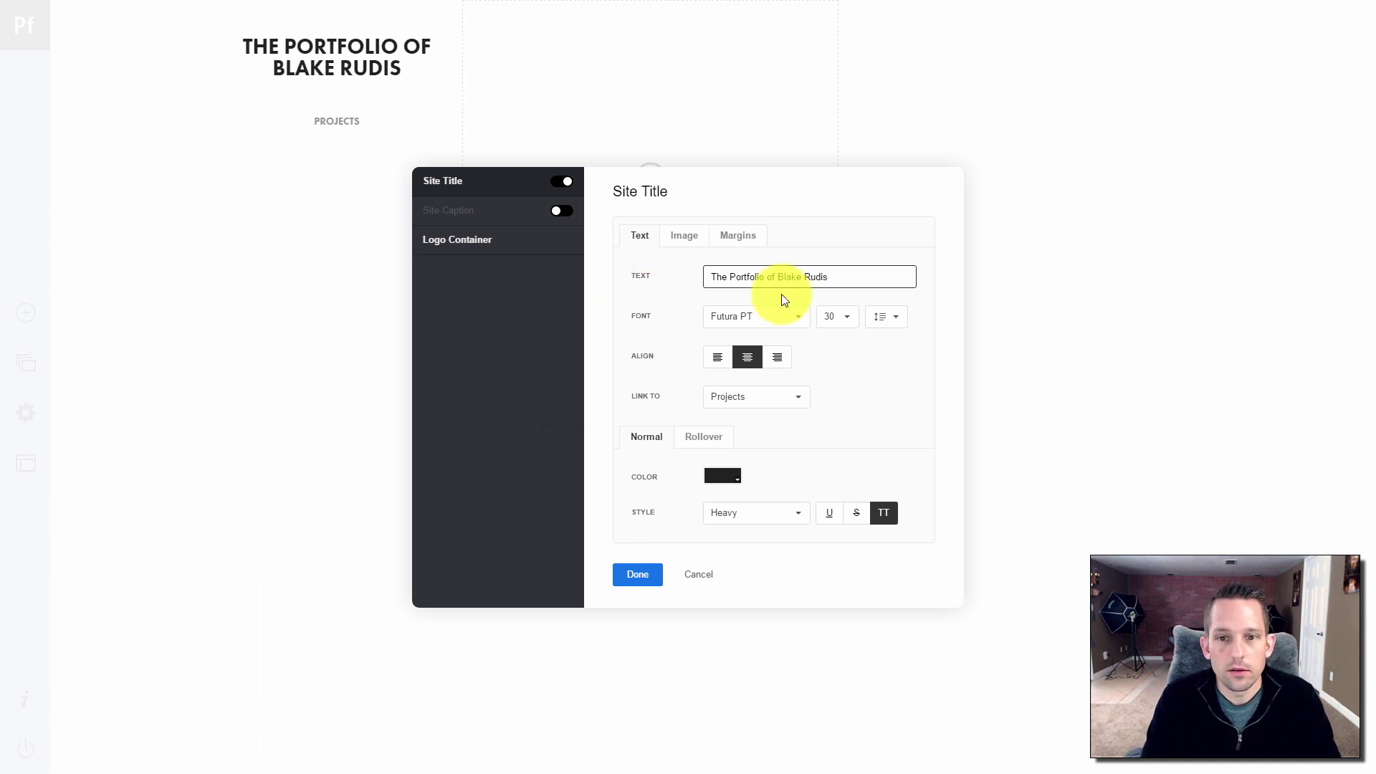
After trying size 20 and other alignments, keep the title at size 30 and centred
left_click(847, 319)
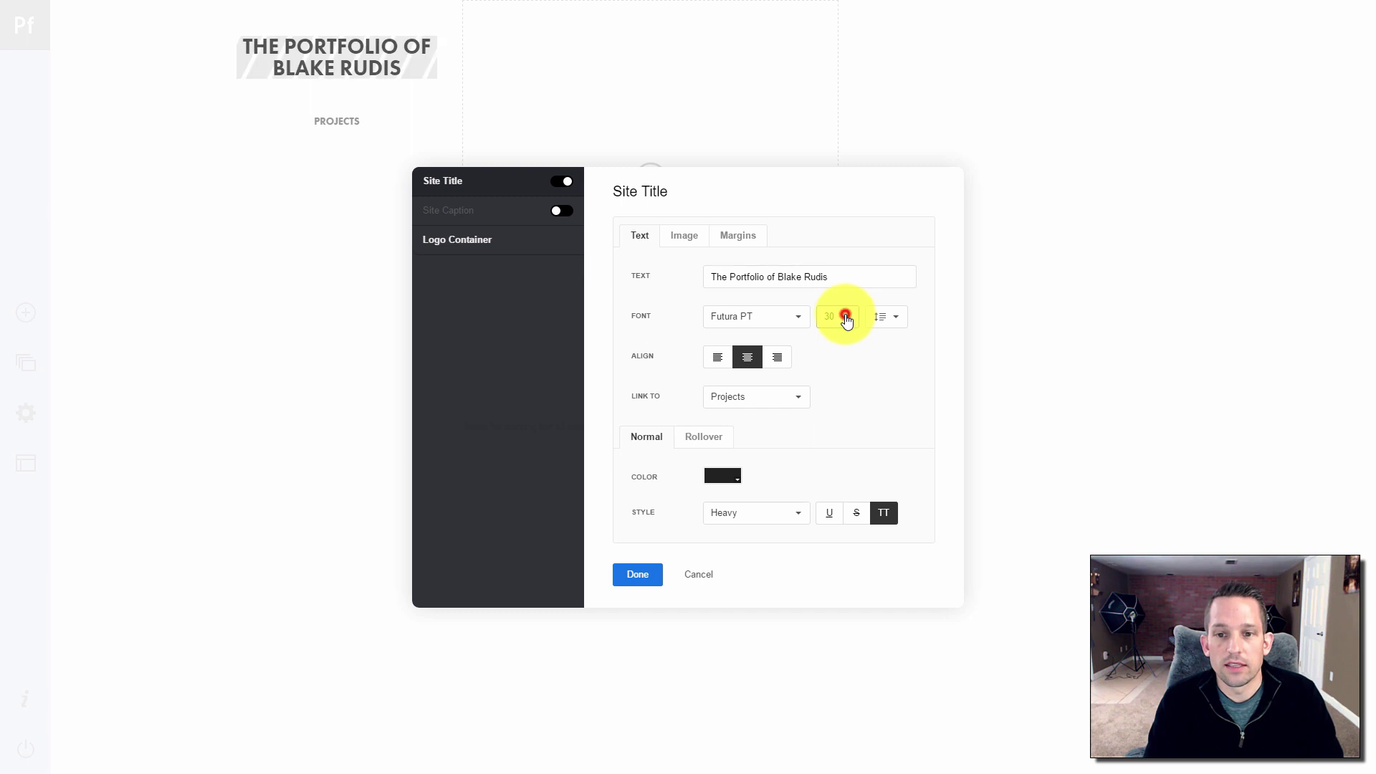
scroll(844, 485, "down", 2)
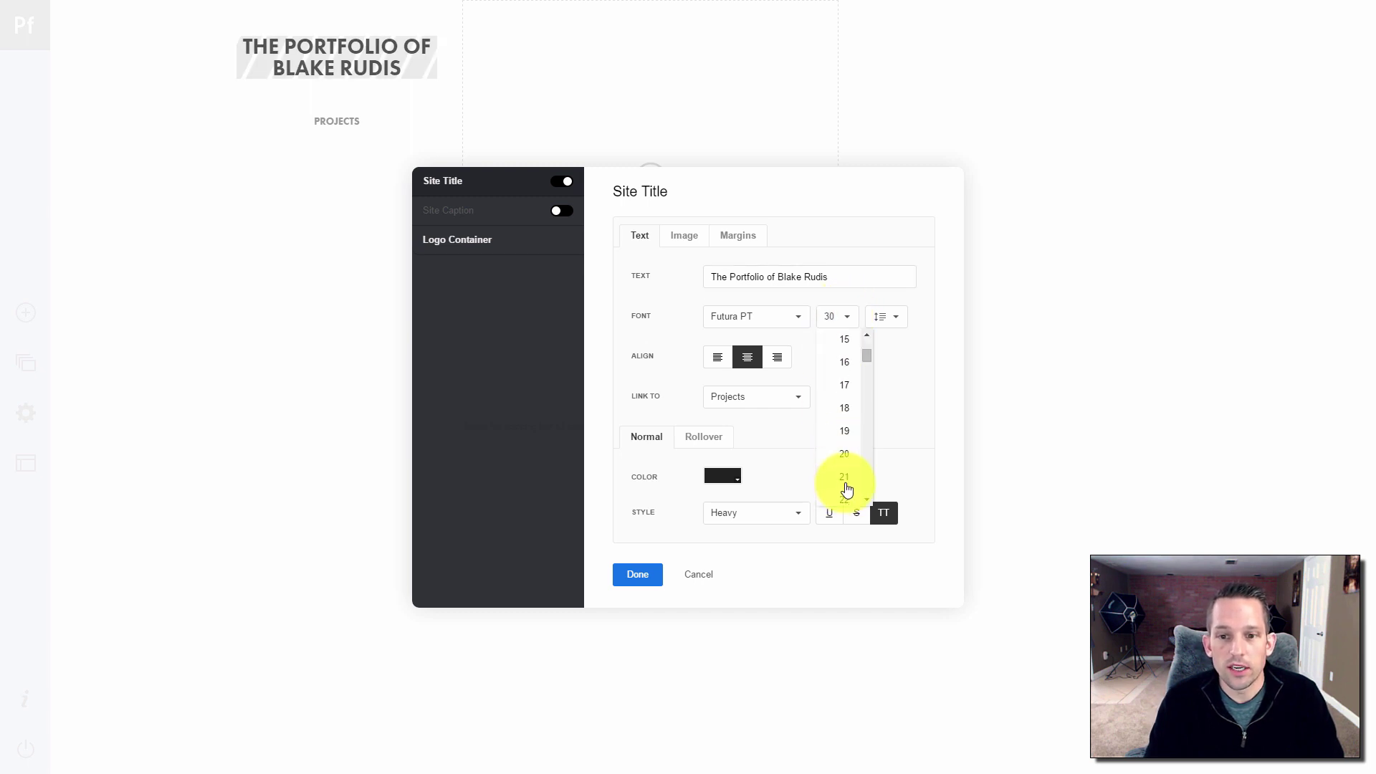
left_click(846, 455)
left_click(851, 330)
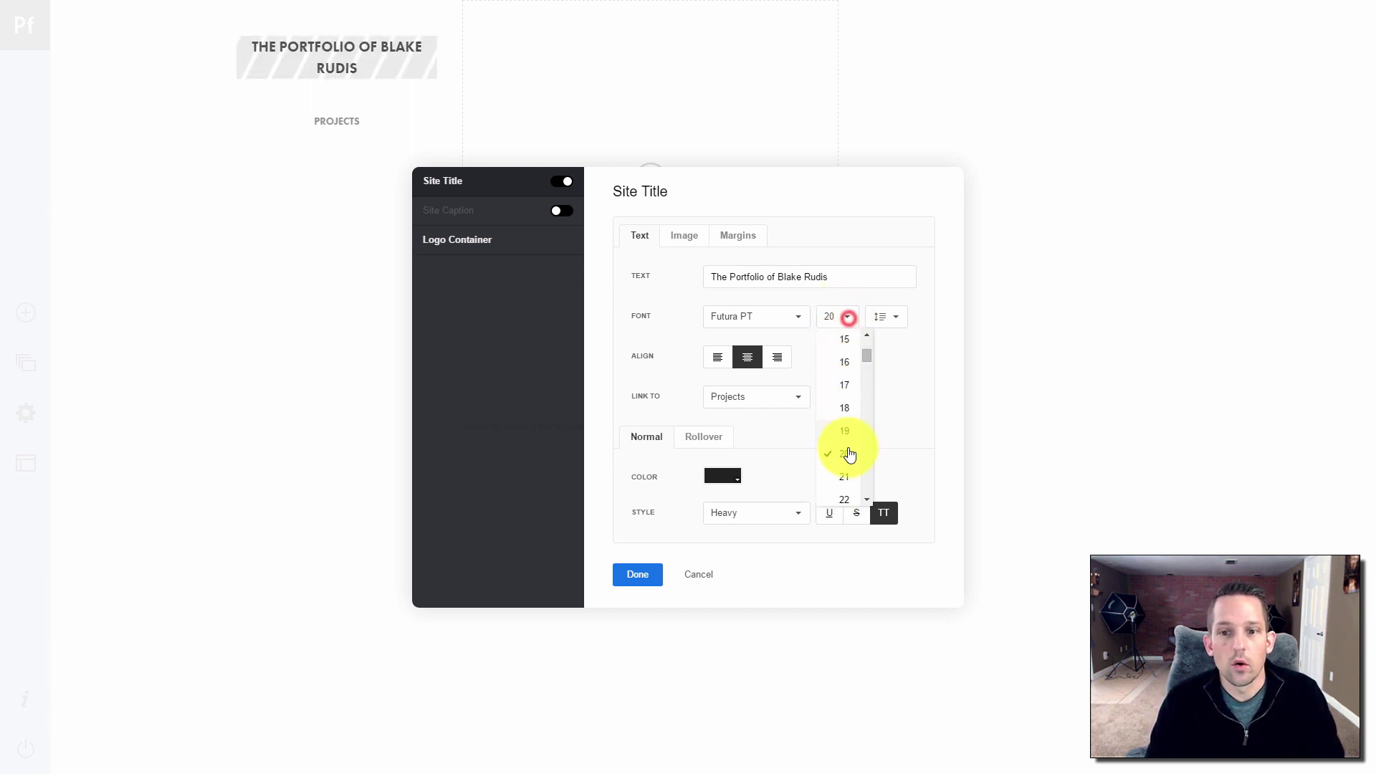
scroll(847, 466, "down", 2)
left_click(846, 445)
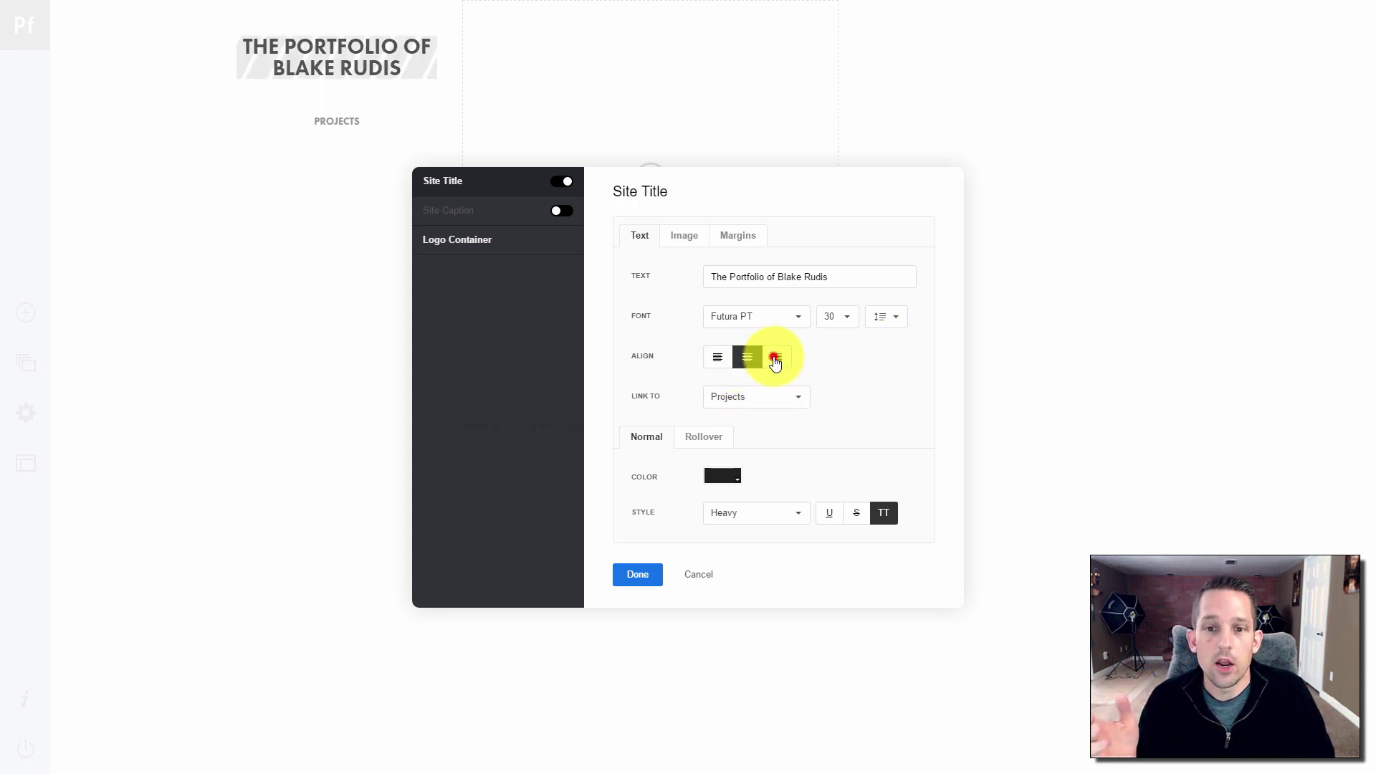
left_click(774, 360)
left_click(714, 359)
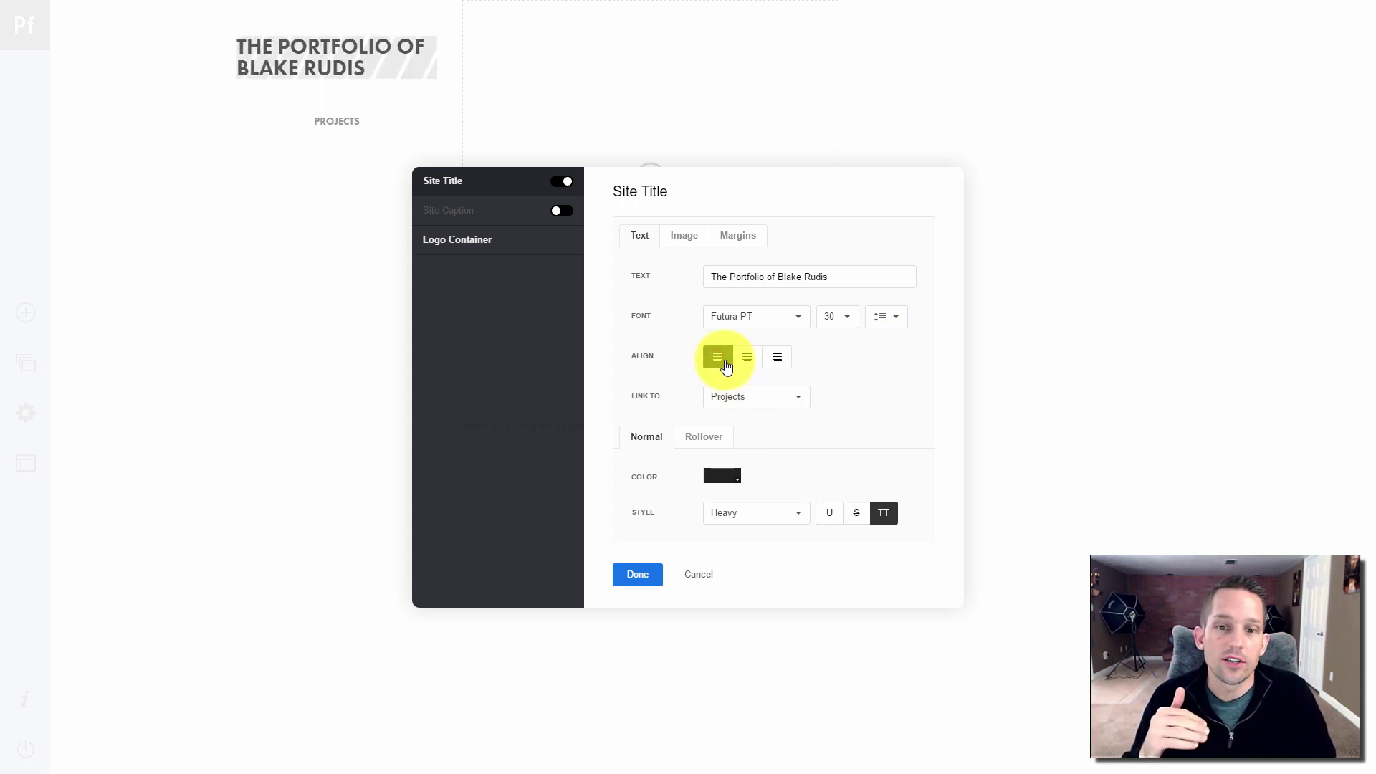
left_click(739, 365)
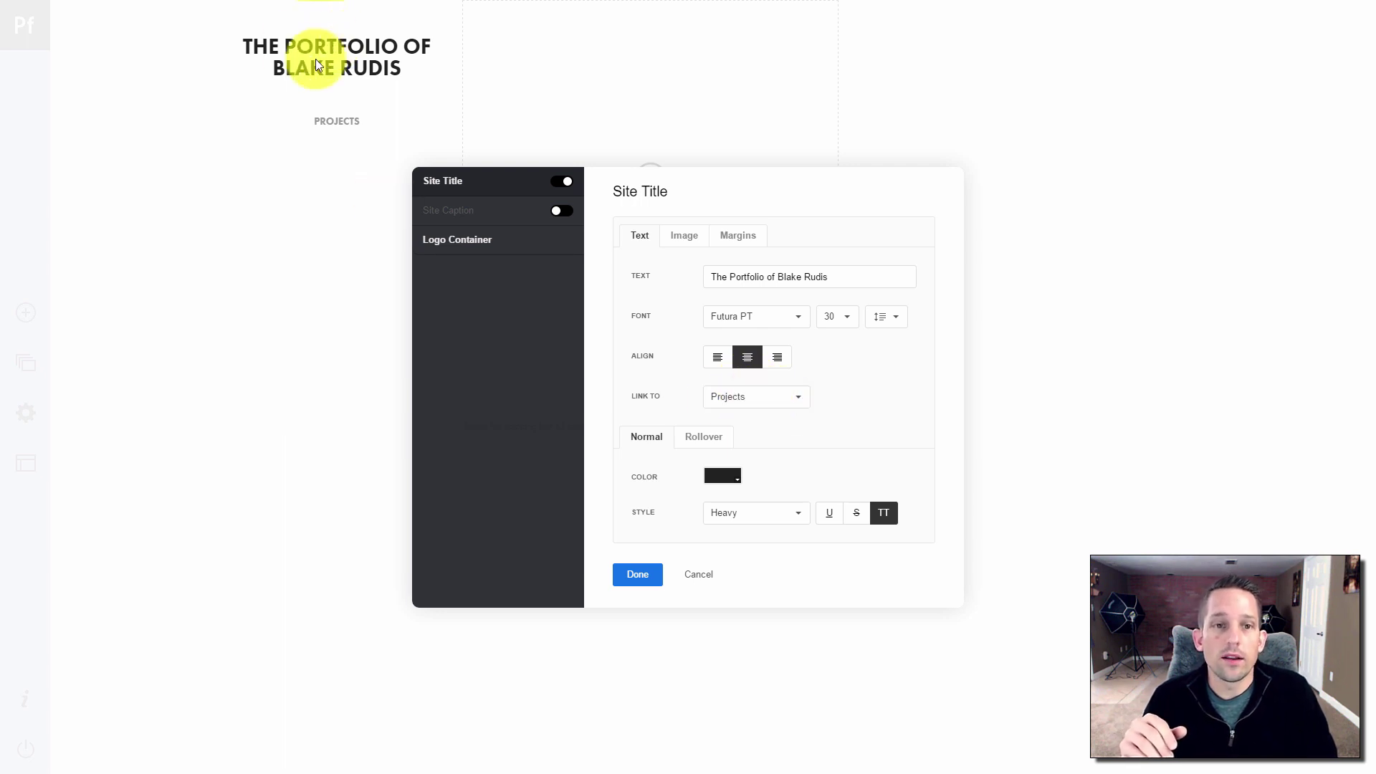
Keep the title linked to Projects, glance at image options, and confirm the title settings
left_click(777, 393)
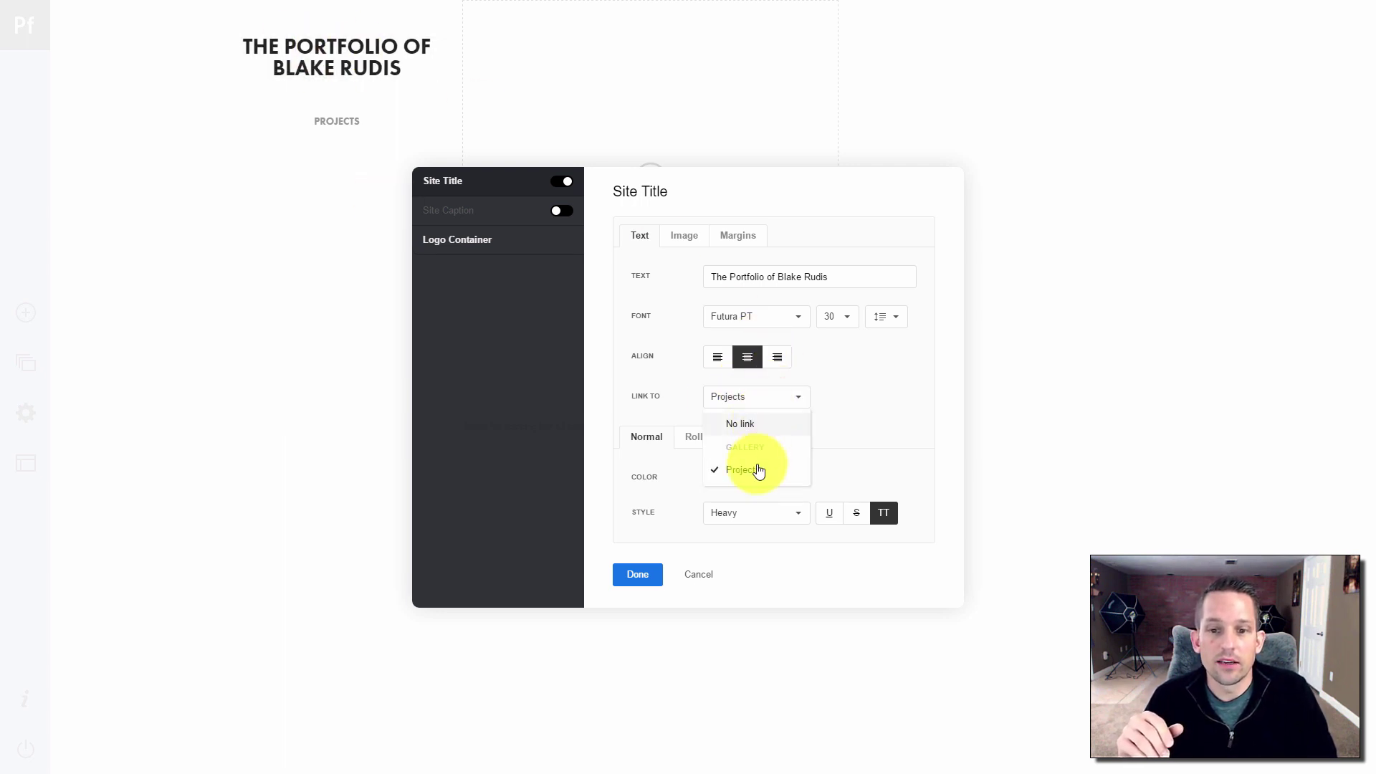
left_click(867, 409)
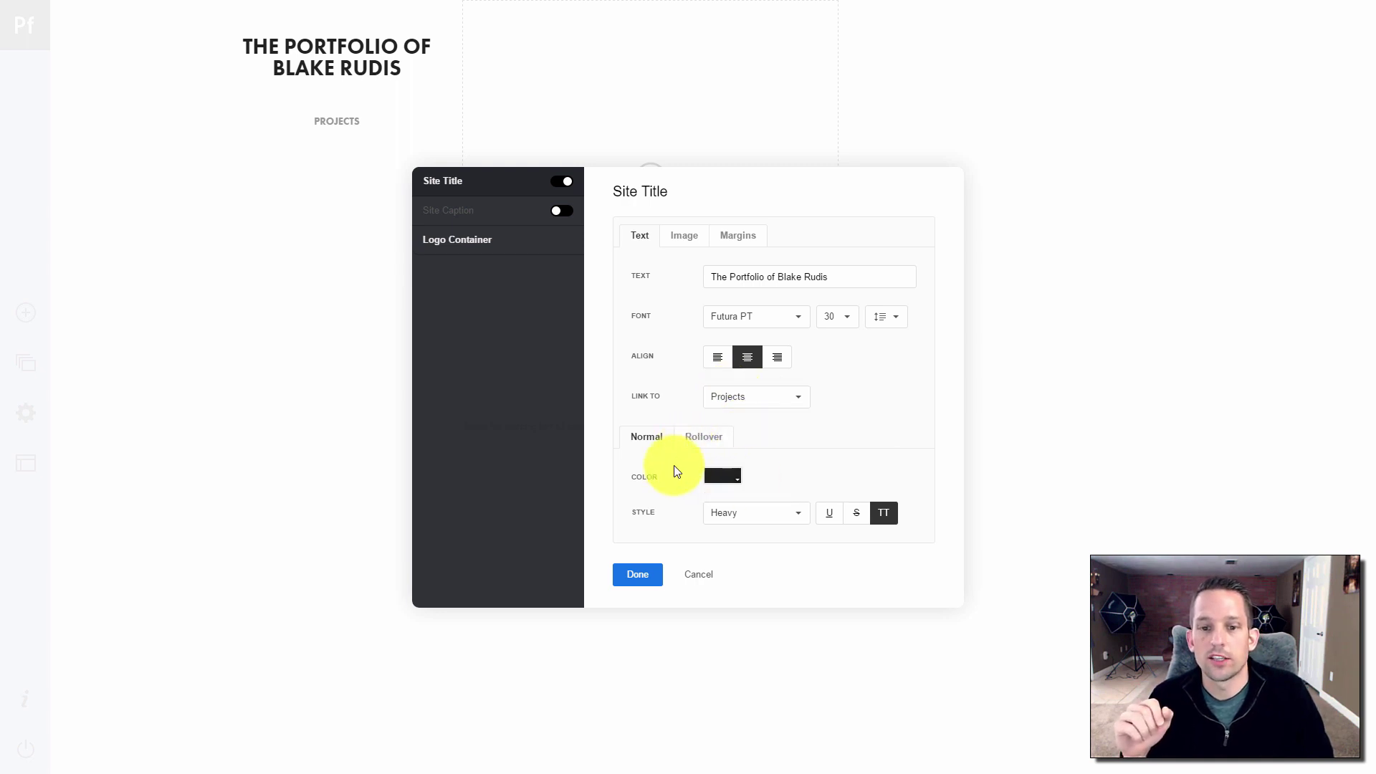
left_click(682, 237)
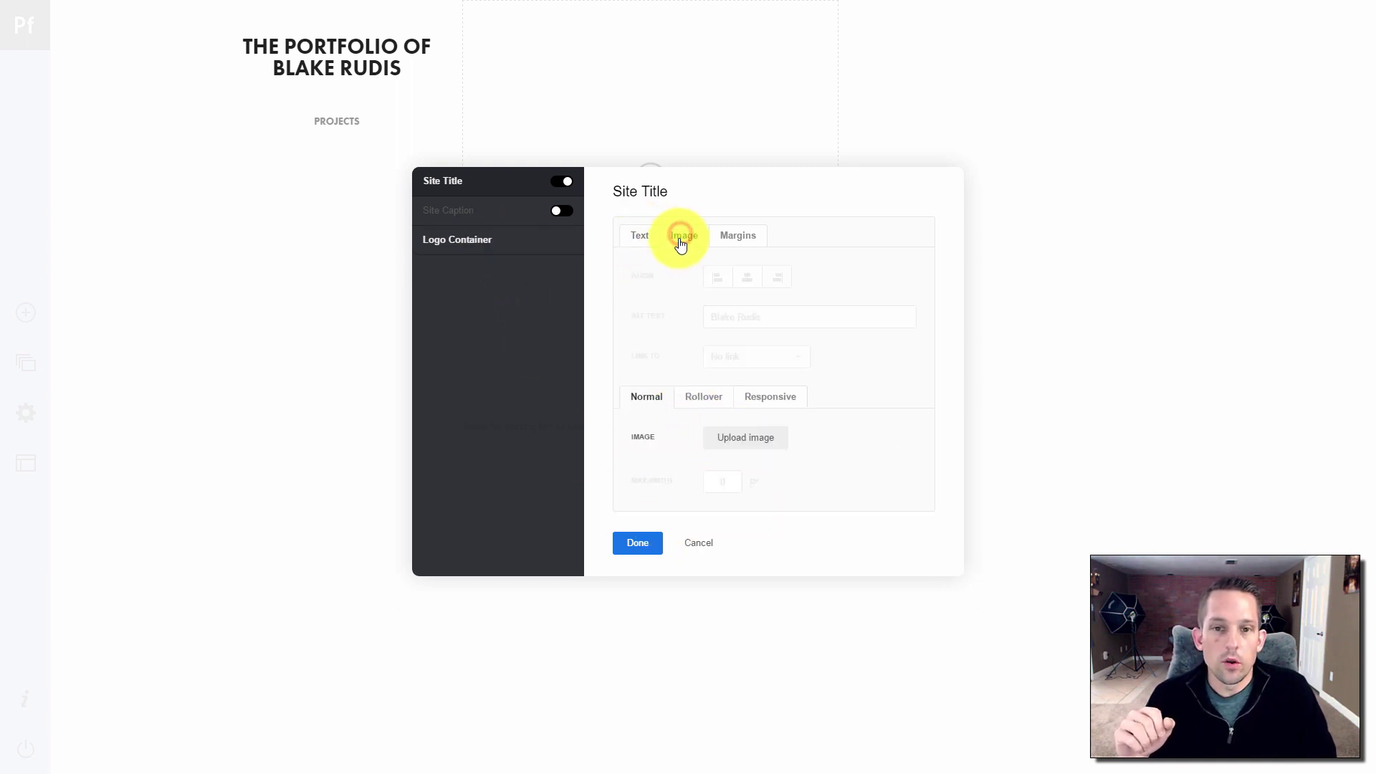
left_click(641, 239)
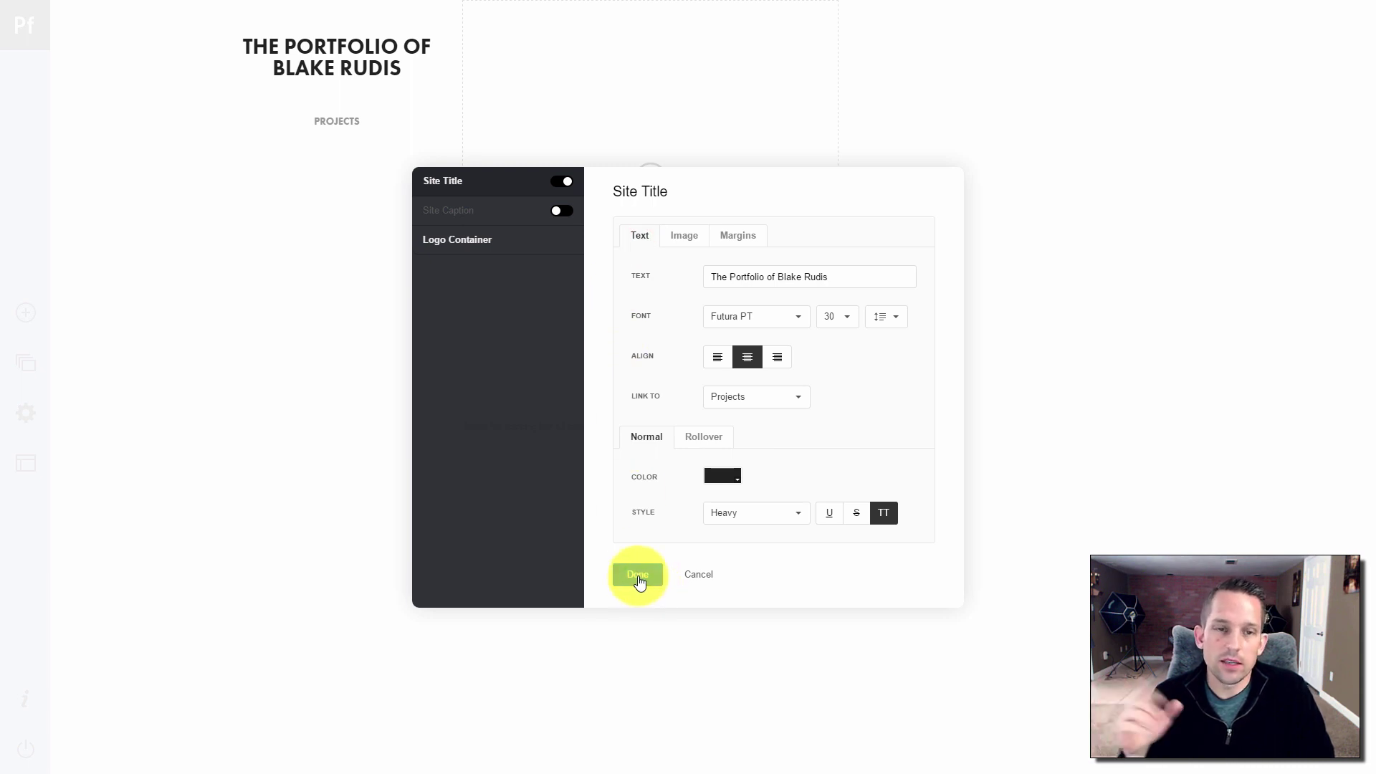
left_click(638, 575)
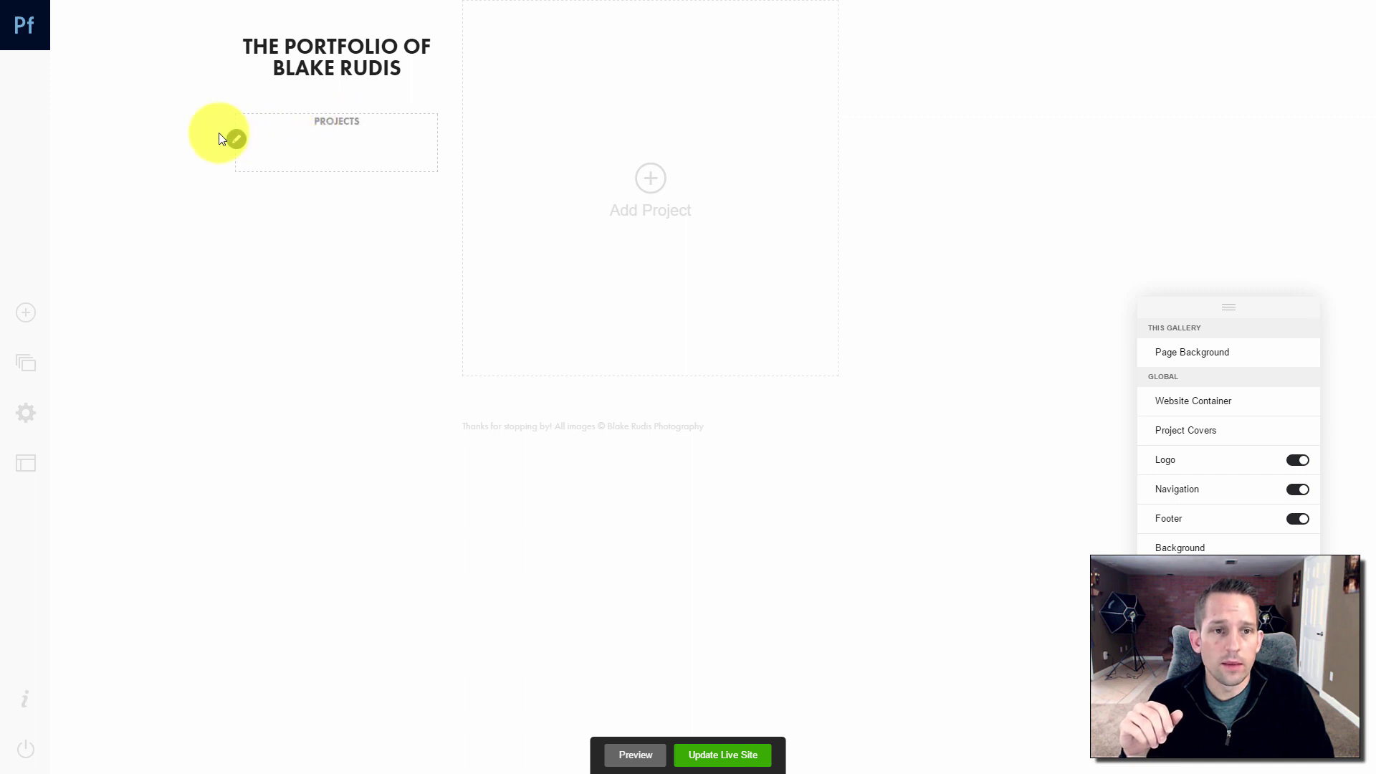
Open the navigation's Customize settings on the Gallery Titles style
left_click(237, 144)
left_click(255, 197)
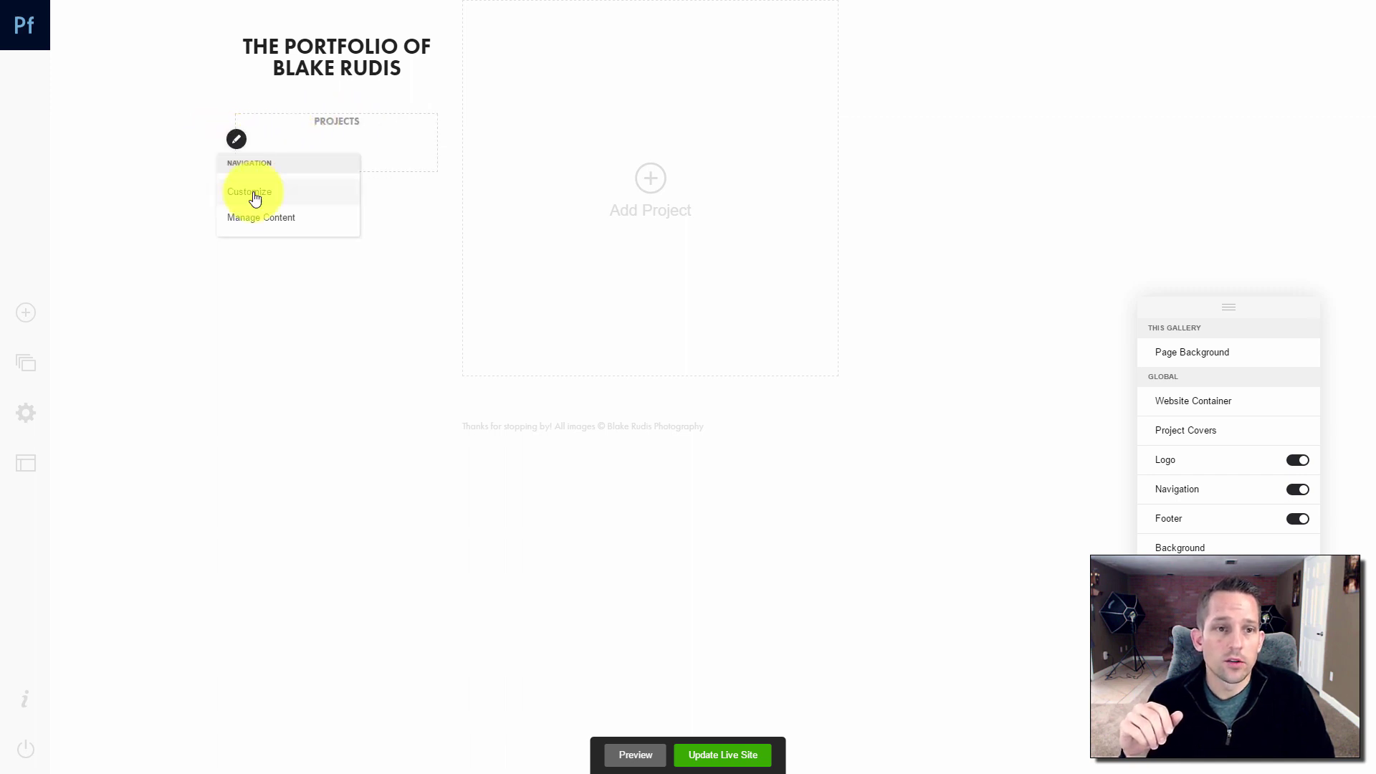
left_click_drag(636, 222, 885, 224)
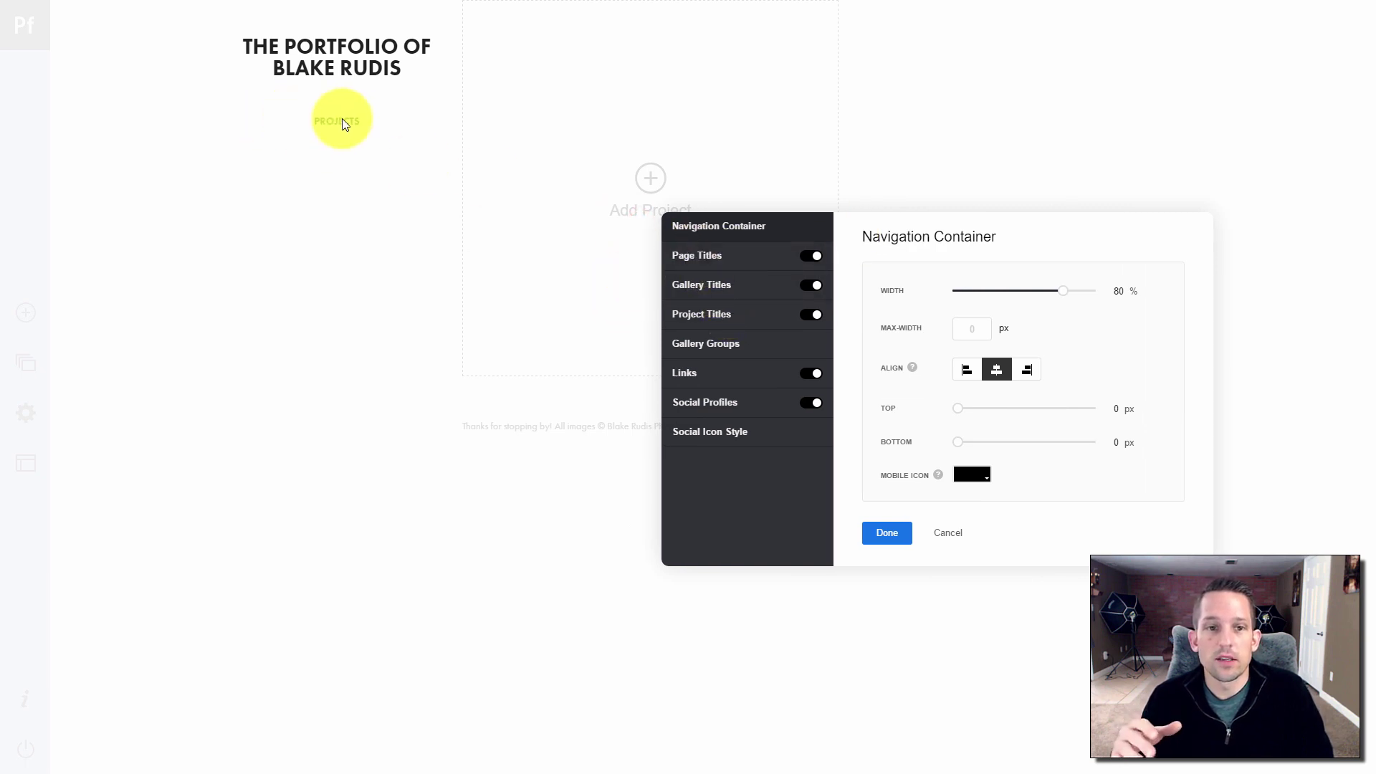
left_click(725, 285)
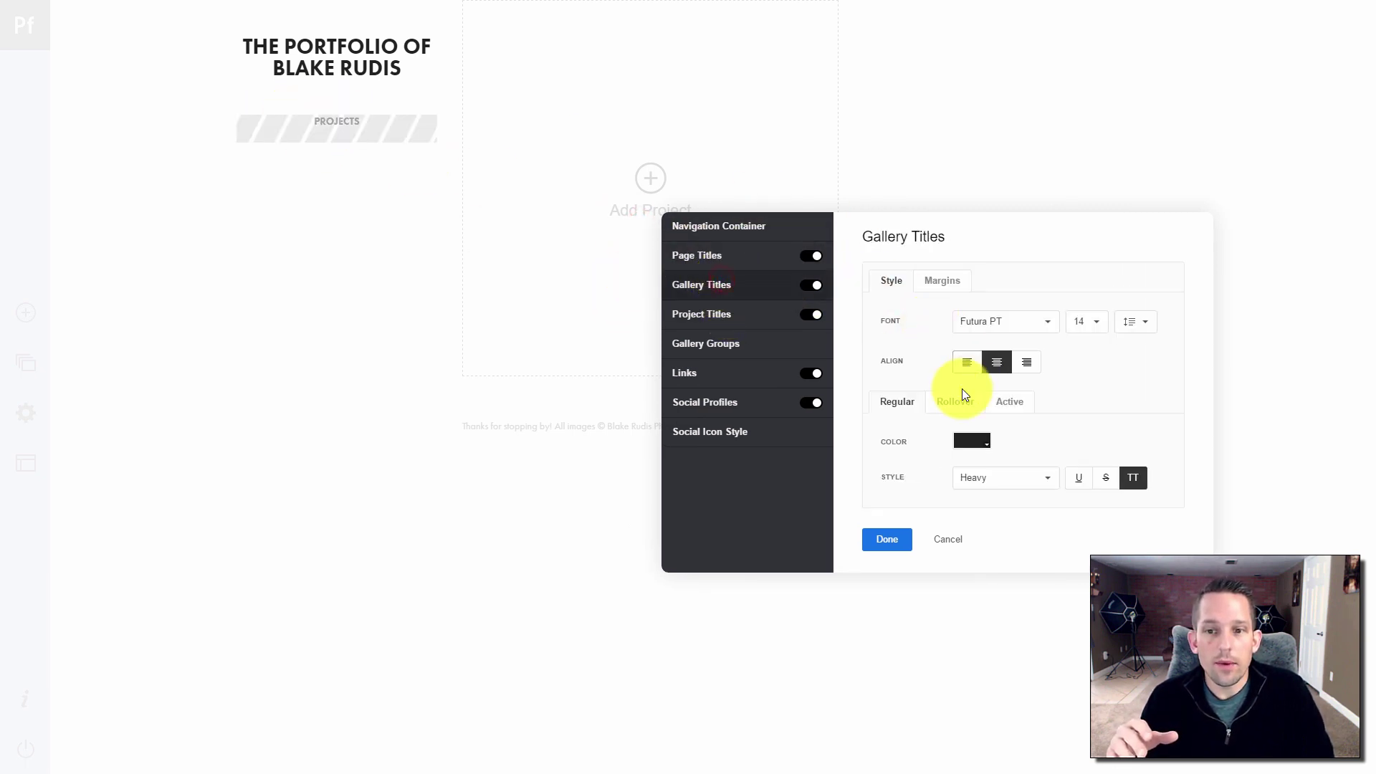
left_click(335, 122)
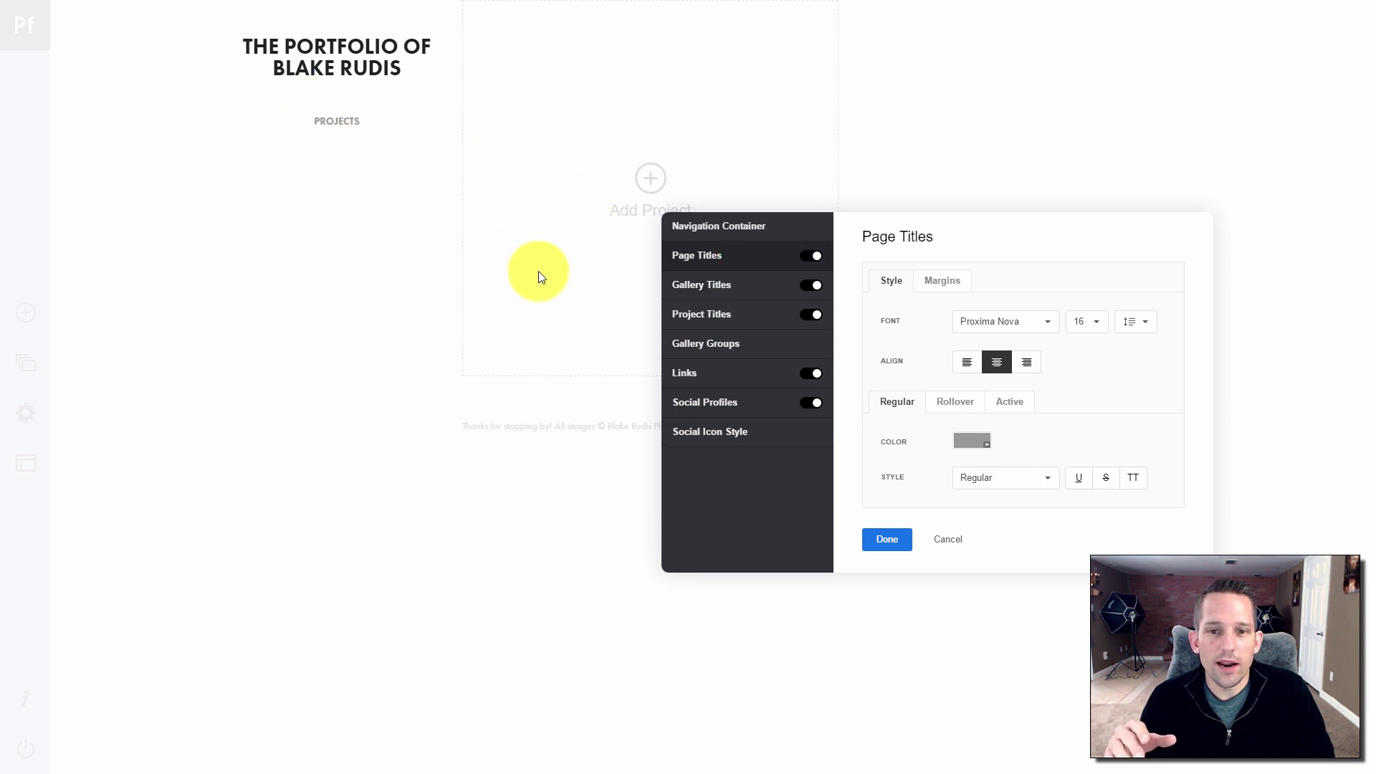
left_click(695, 286)
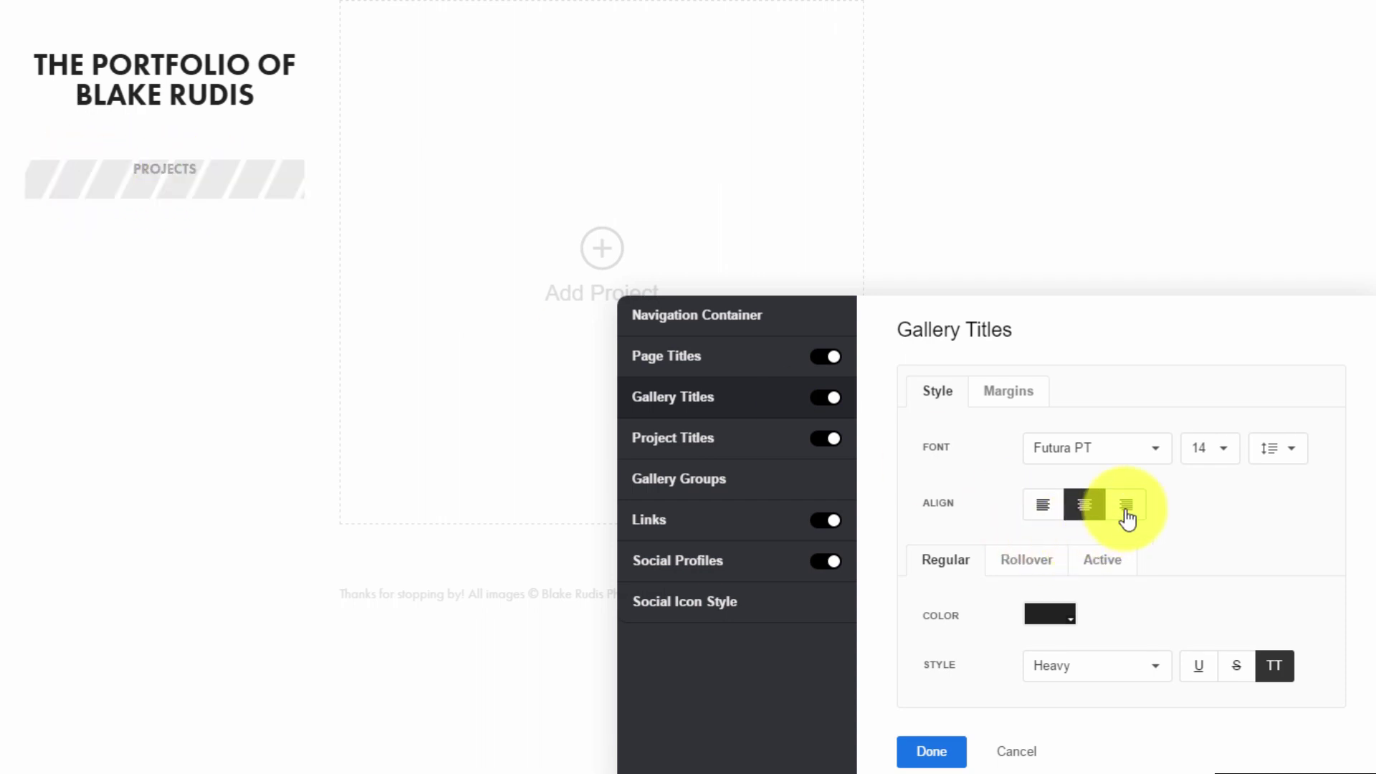
After testing sizes 30 and 28, set the PROJECTS gallery title to size 24, right-aligned, and confirm
left_click(1125, 510)
left_click(1082, 506)
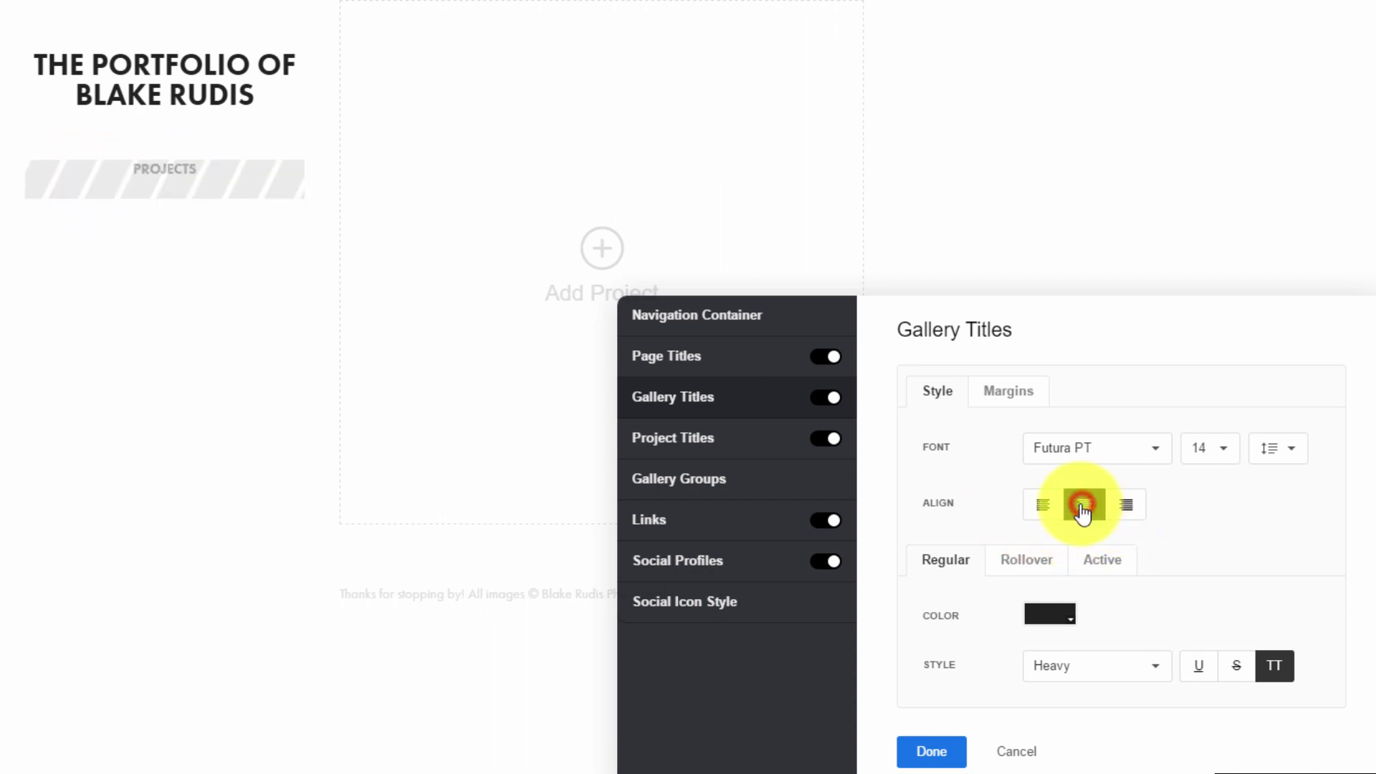
left_click(1226, 458)
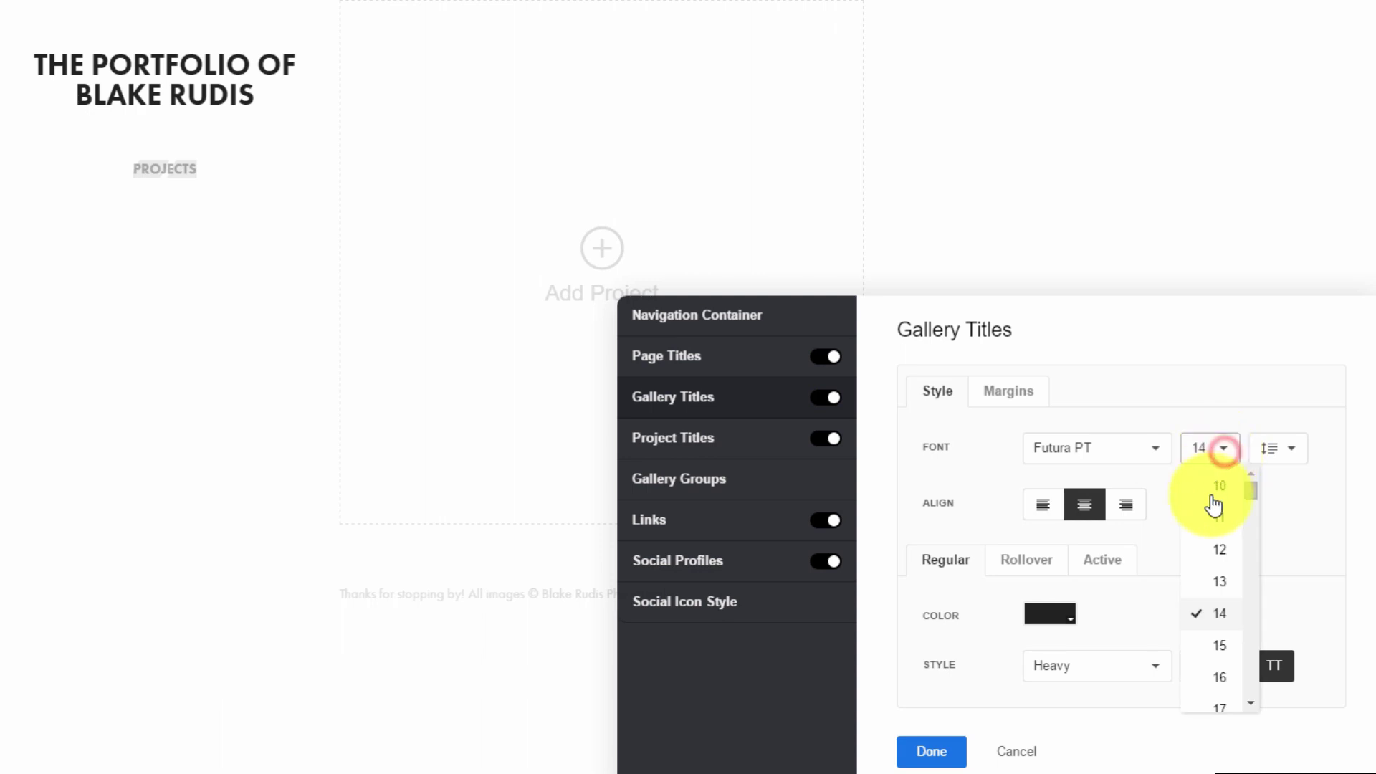
scroll(1218, 573, "down", 5)
left_click(1217, 629)
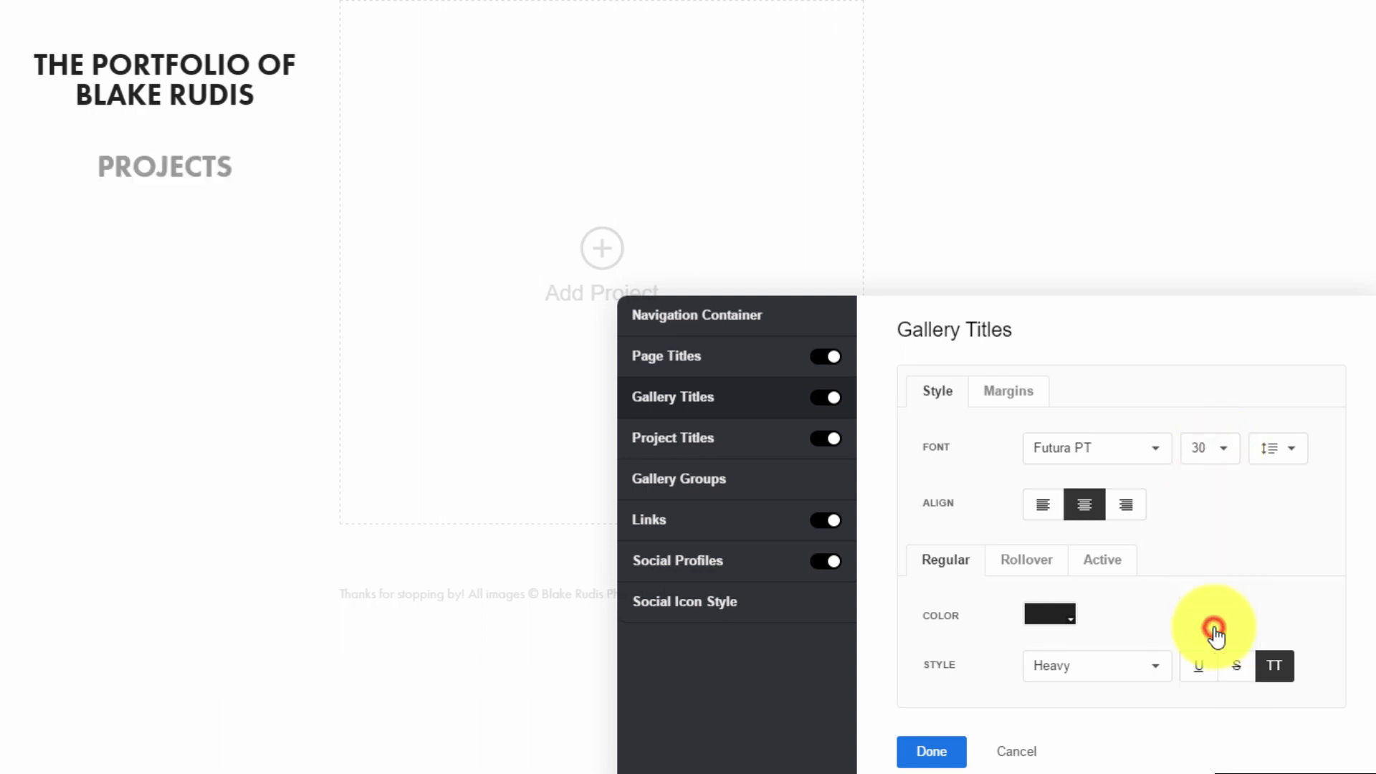
left_click(1227, 452)
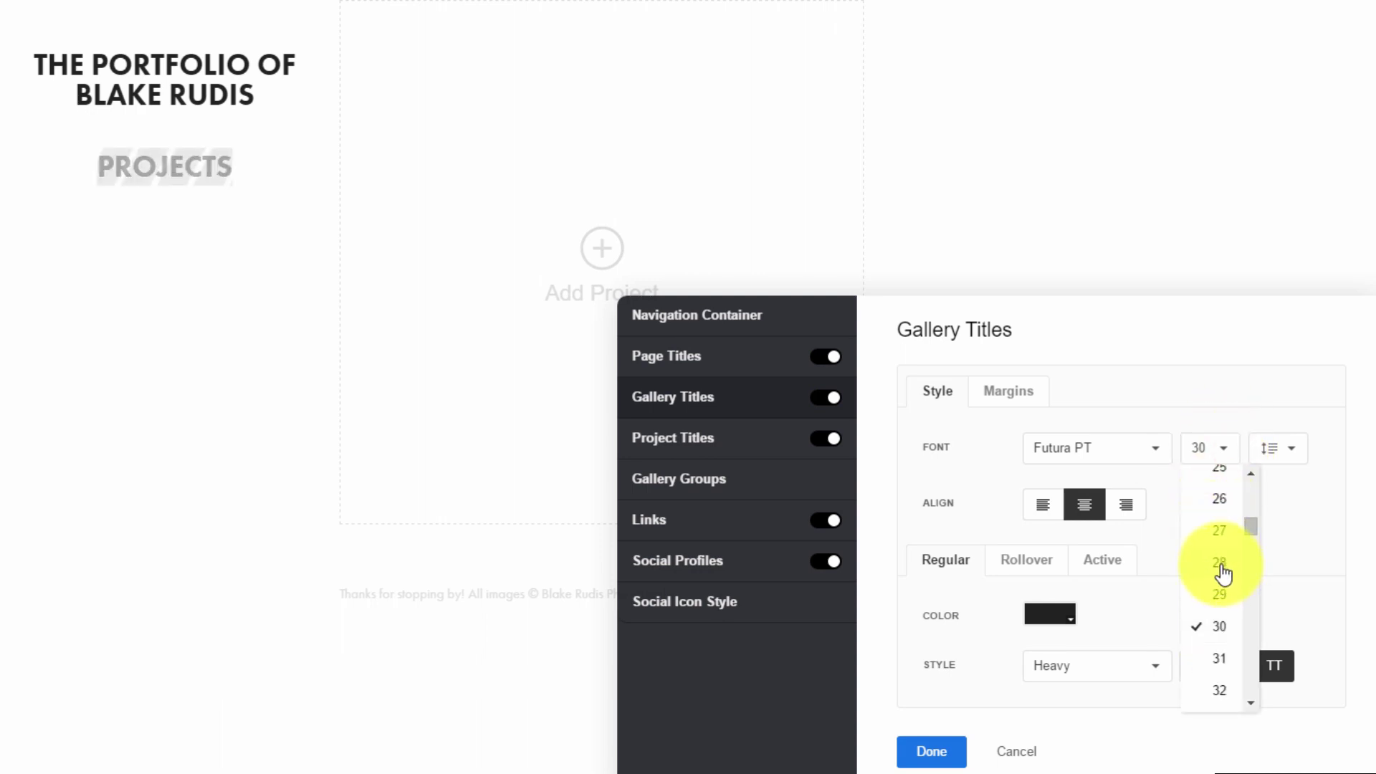
left_click(1221, 566)
left_click(1224, 459)
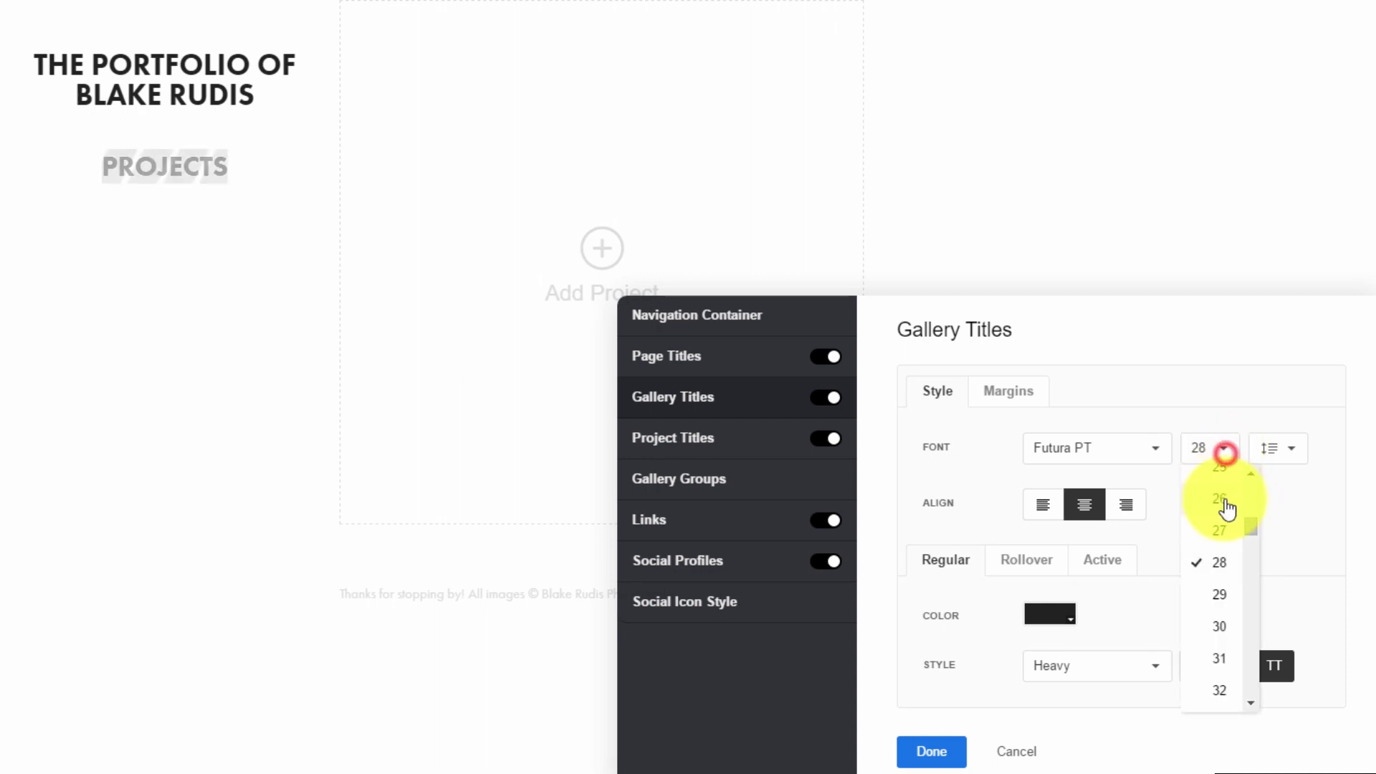
scroll(1225, 530, "up", 3)
left_click(1219, 600)
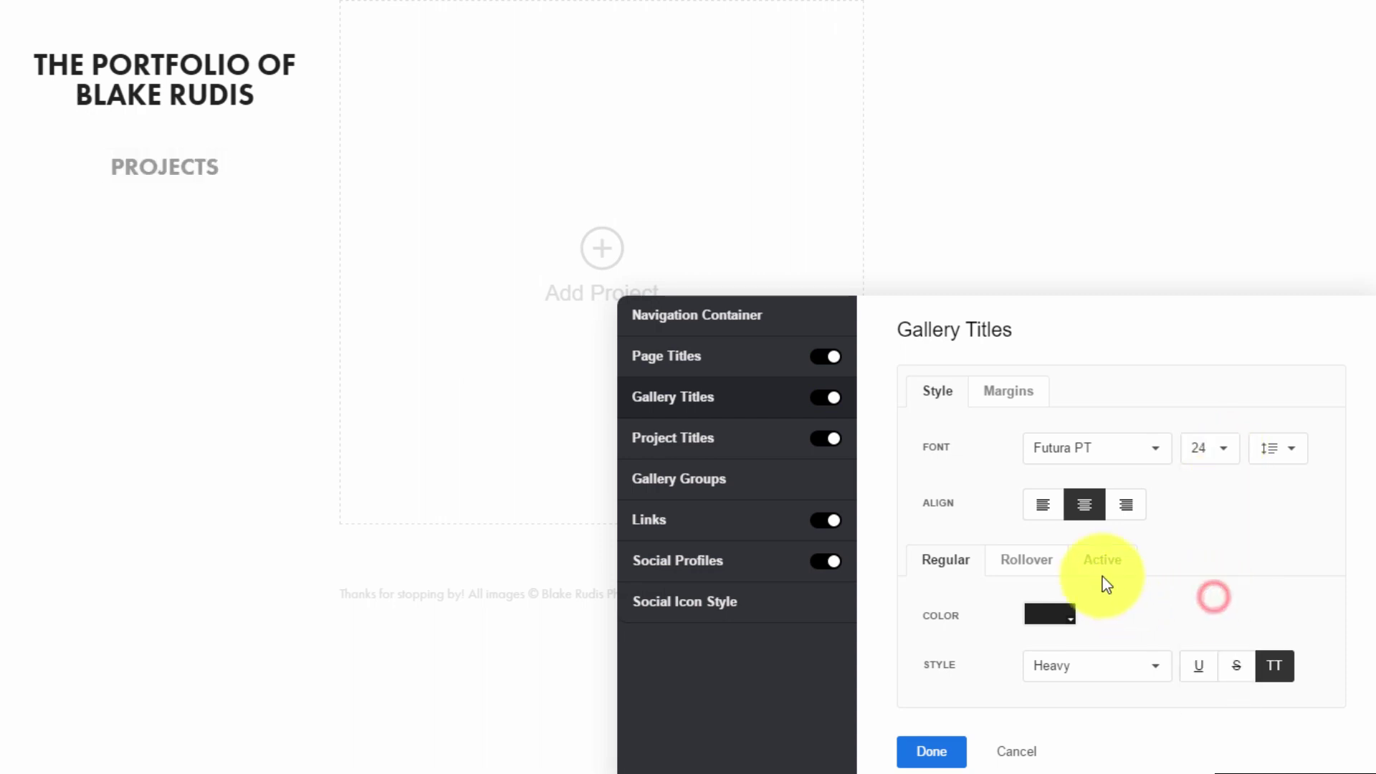
left_click(1129, 513)
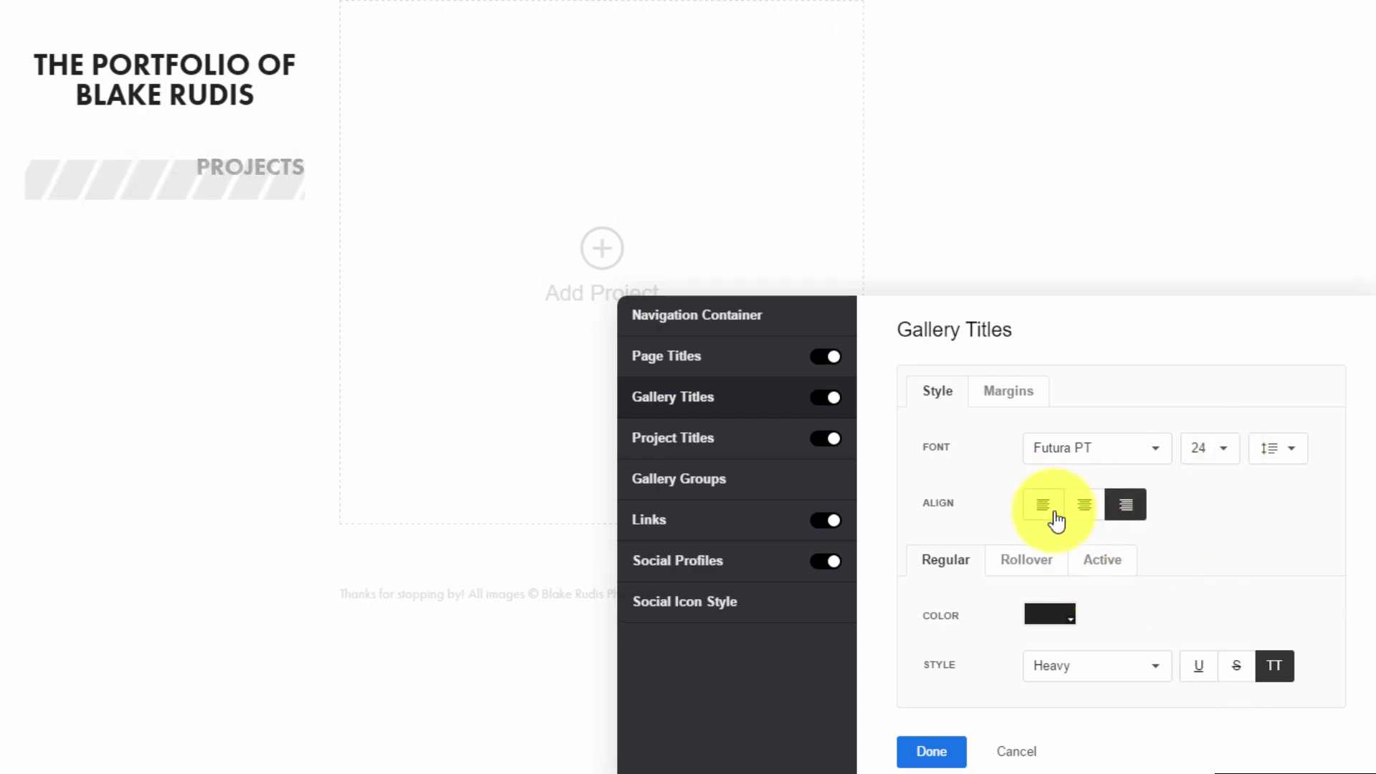
left_click(1052, 513)
left_click(1124, 513)
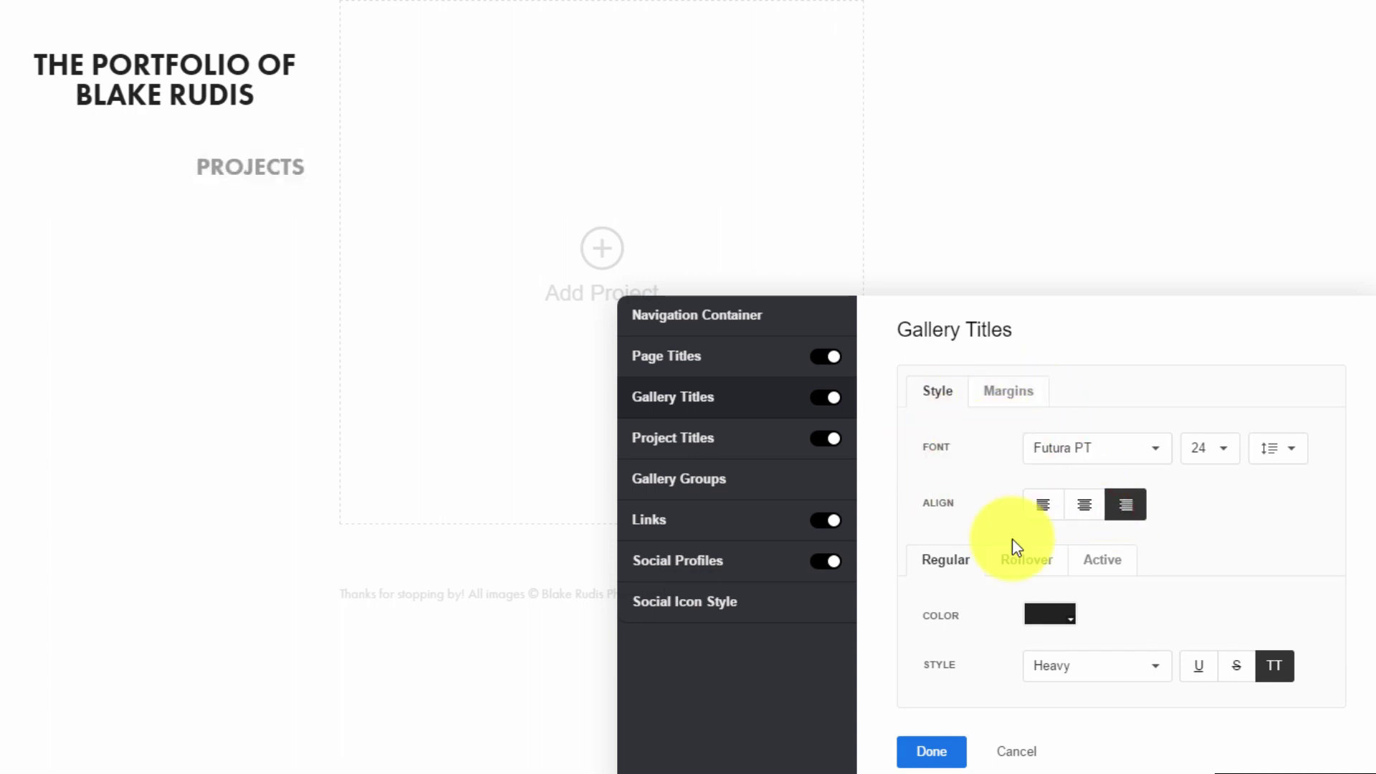
left_click(928, 752)
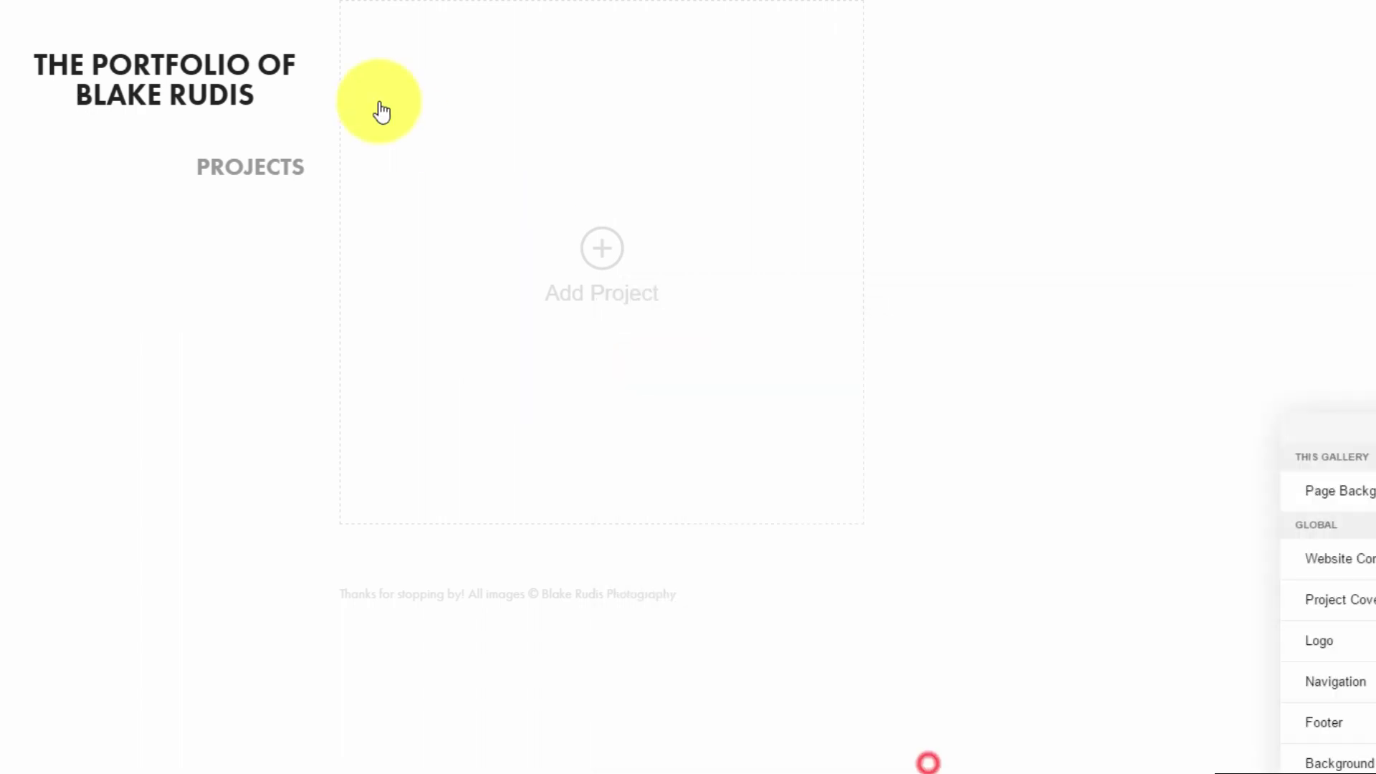
Right-align the site title and confirm
left_click(21, 38)
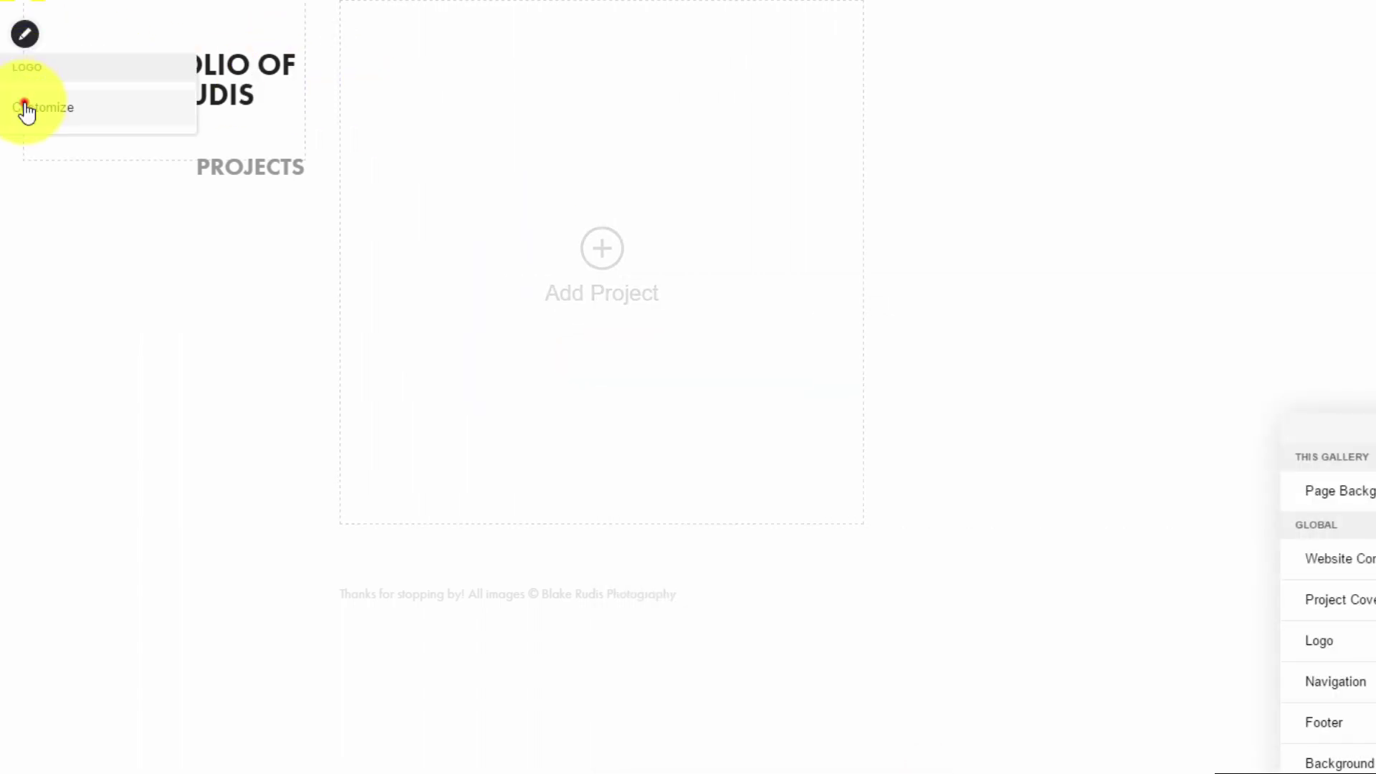
left_click(25, 112)
left_click(779, 498)
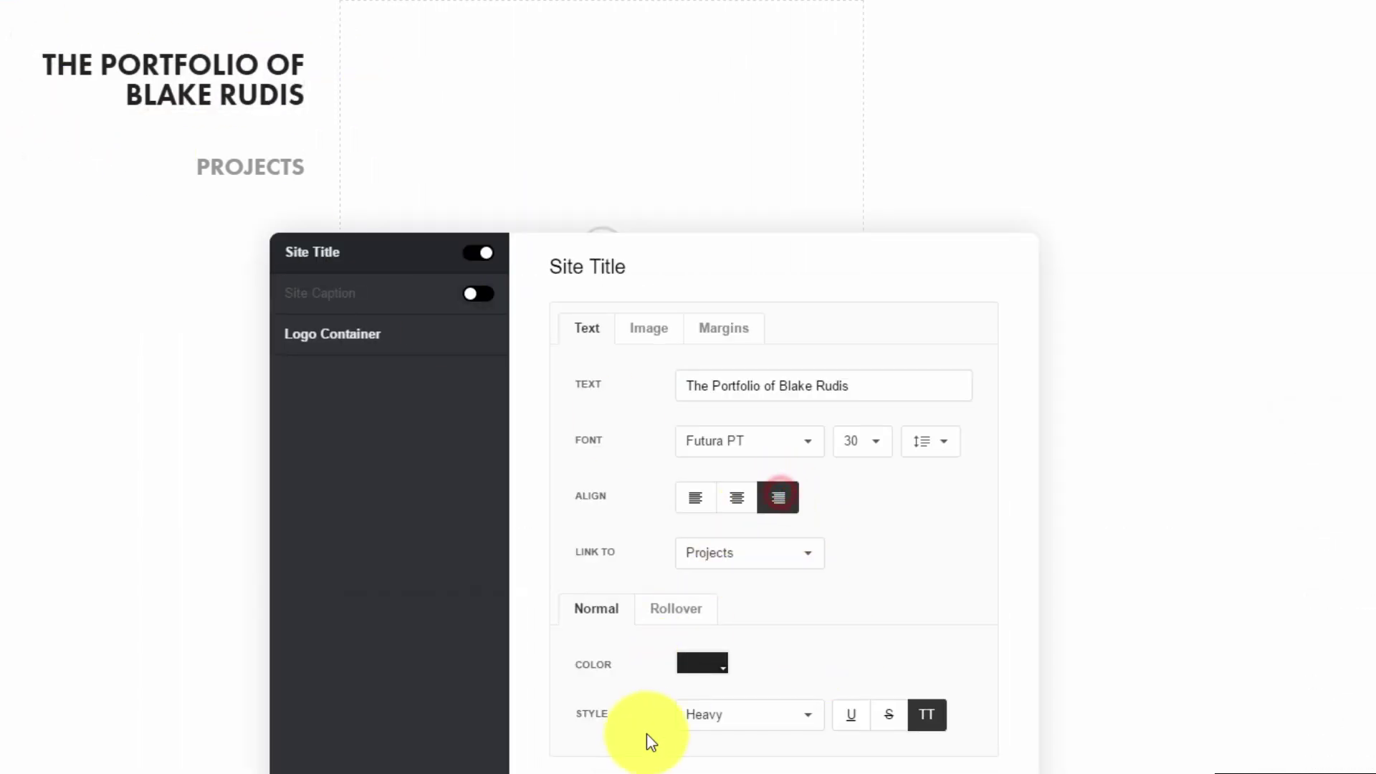
left_click(609, 765)
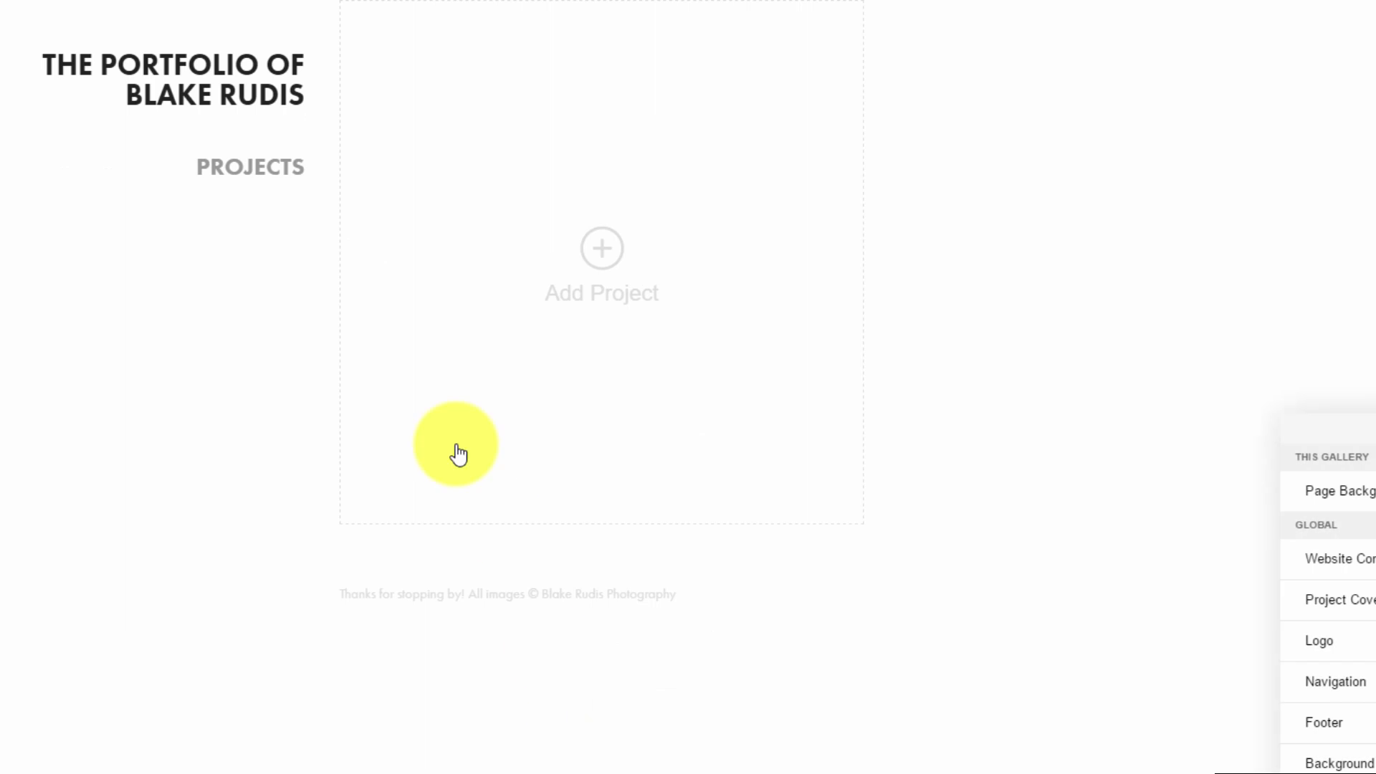
Adjust the gallery title's bottom margin in the navigation settings
left_click(21, 188)
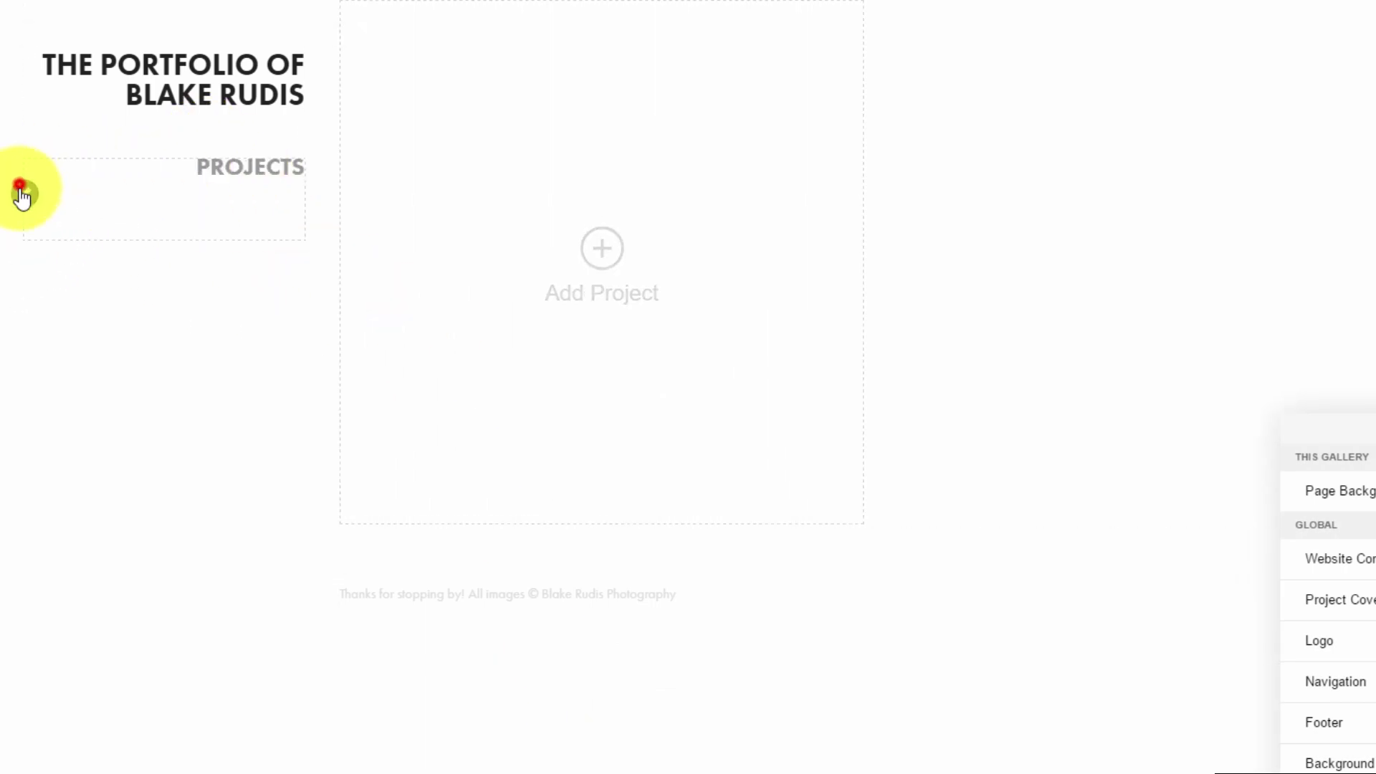
left_click(21, 189)
left_click(22, 267)
left_click(678, 385)
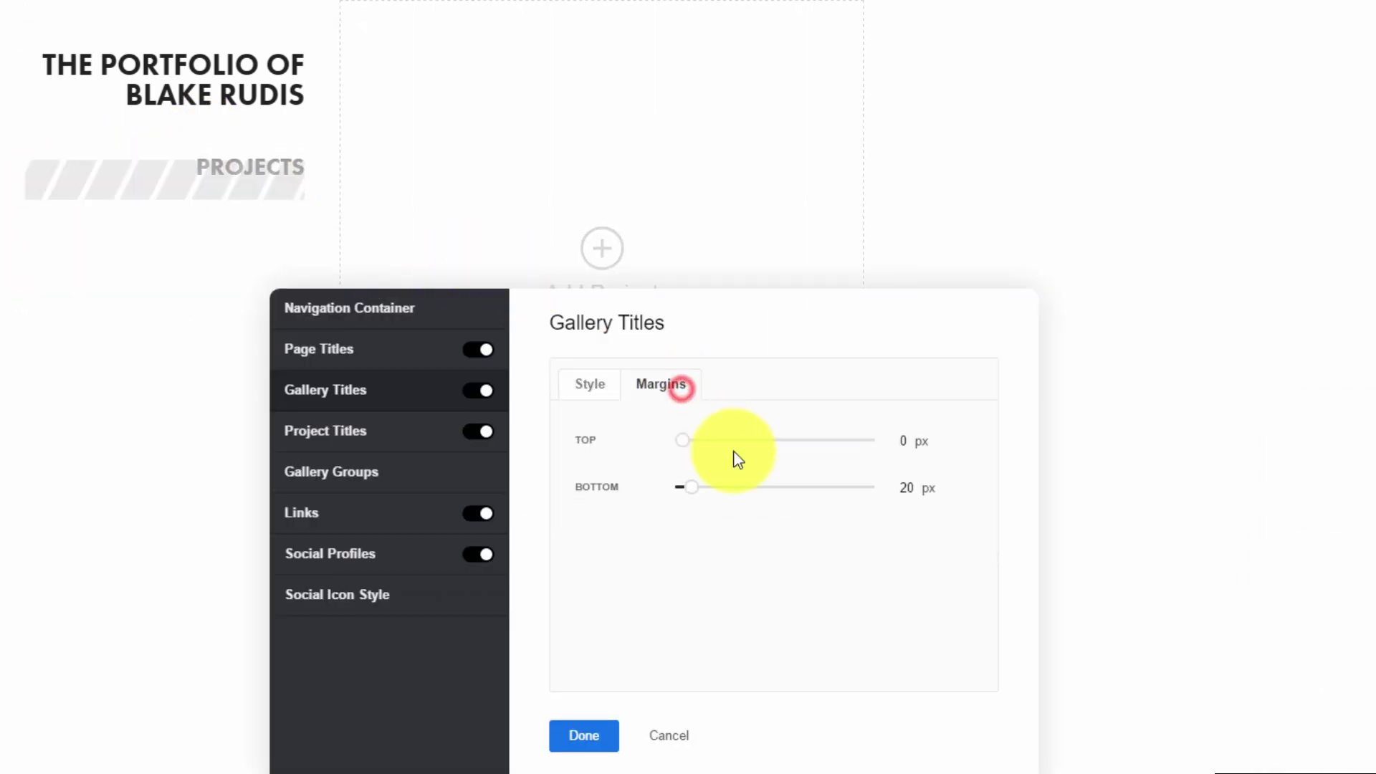
left_click_drag(681, 488, 673, 441)
left_click(602, 387)
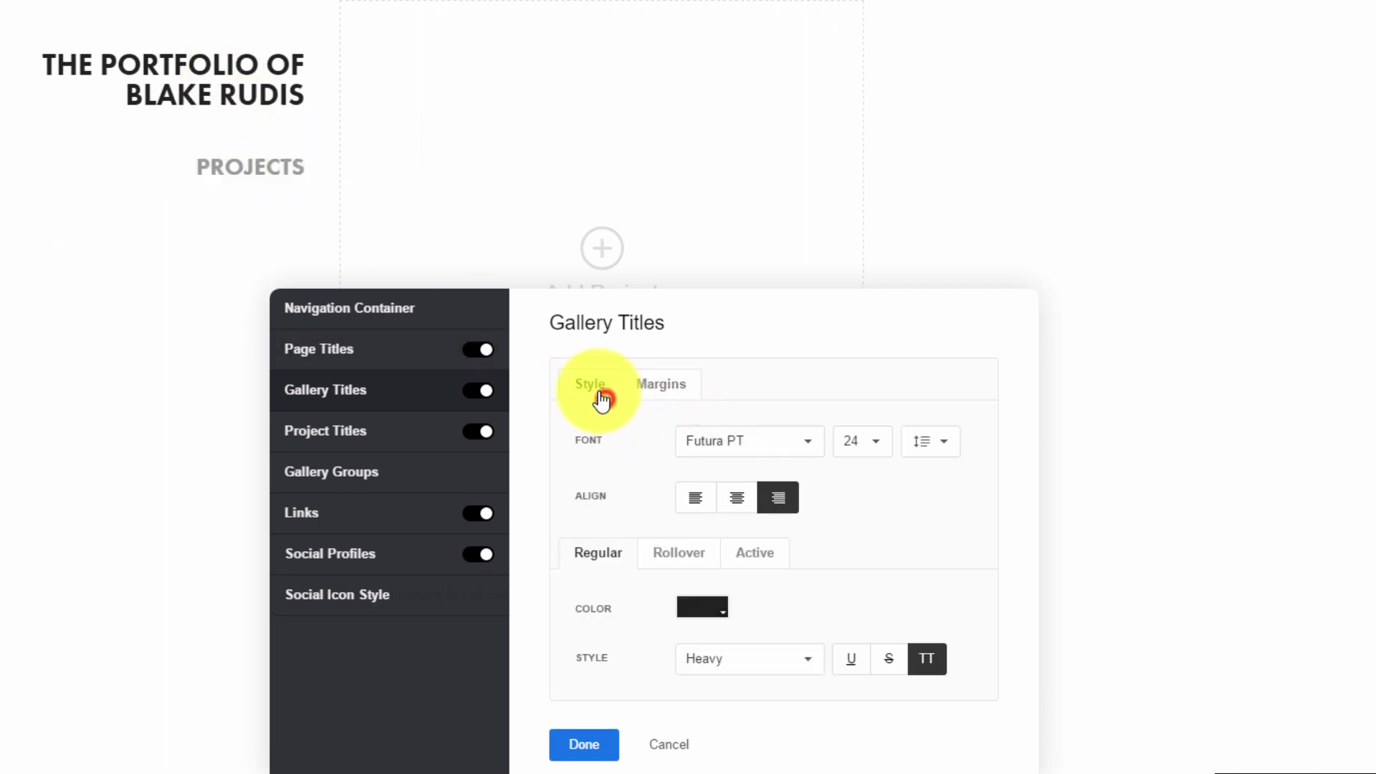
Narrow the navigation container to 67% width, review page title colours, and close the settings
left_click(369, 308)
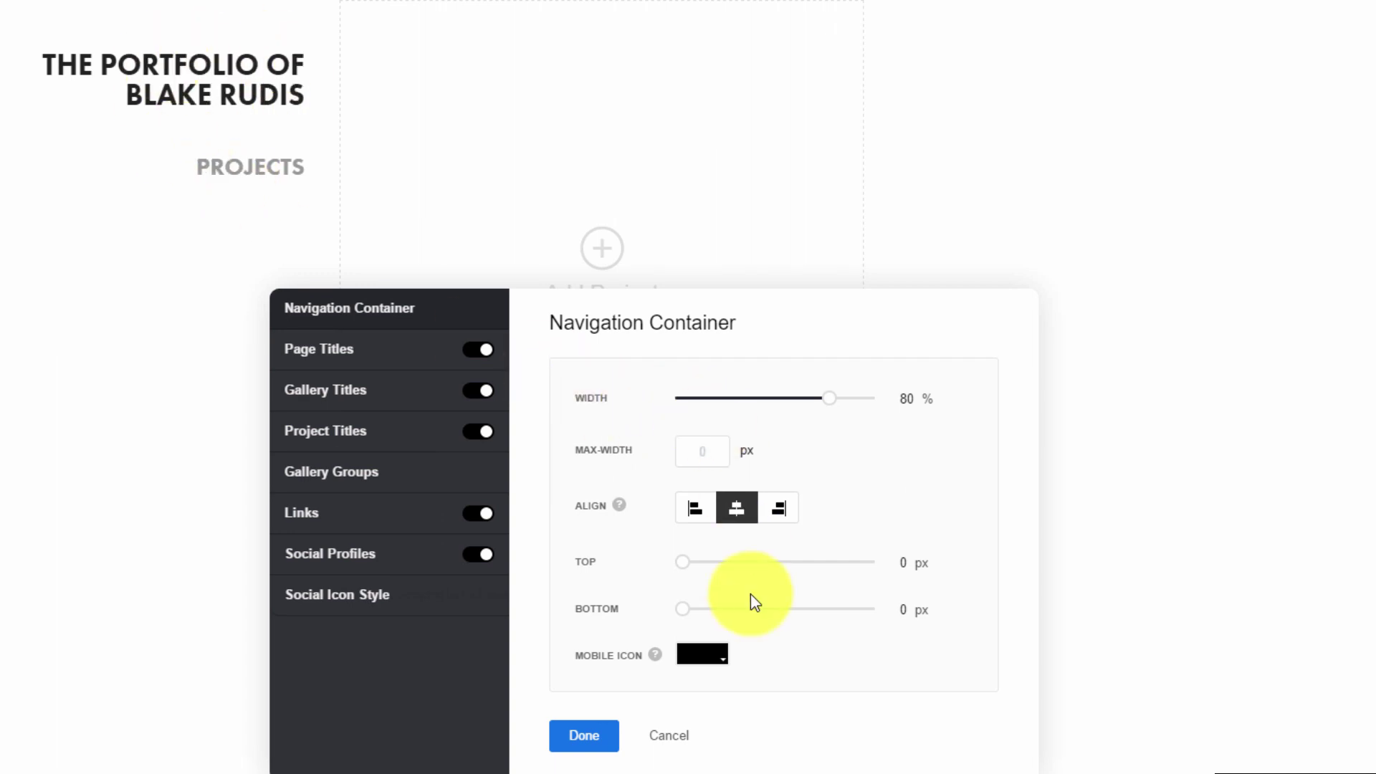
mouse_move(823, 402)
left_mouse_down()
mouse_move(664, 408)
mouse_move(879, 402)
mouse_move(811, 400)
mouse_move(810, 420)
left_mouse_up()
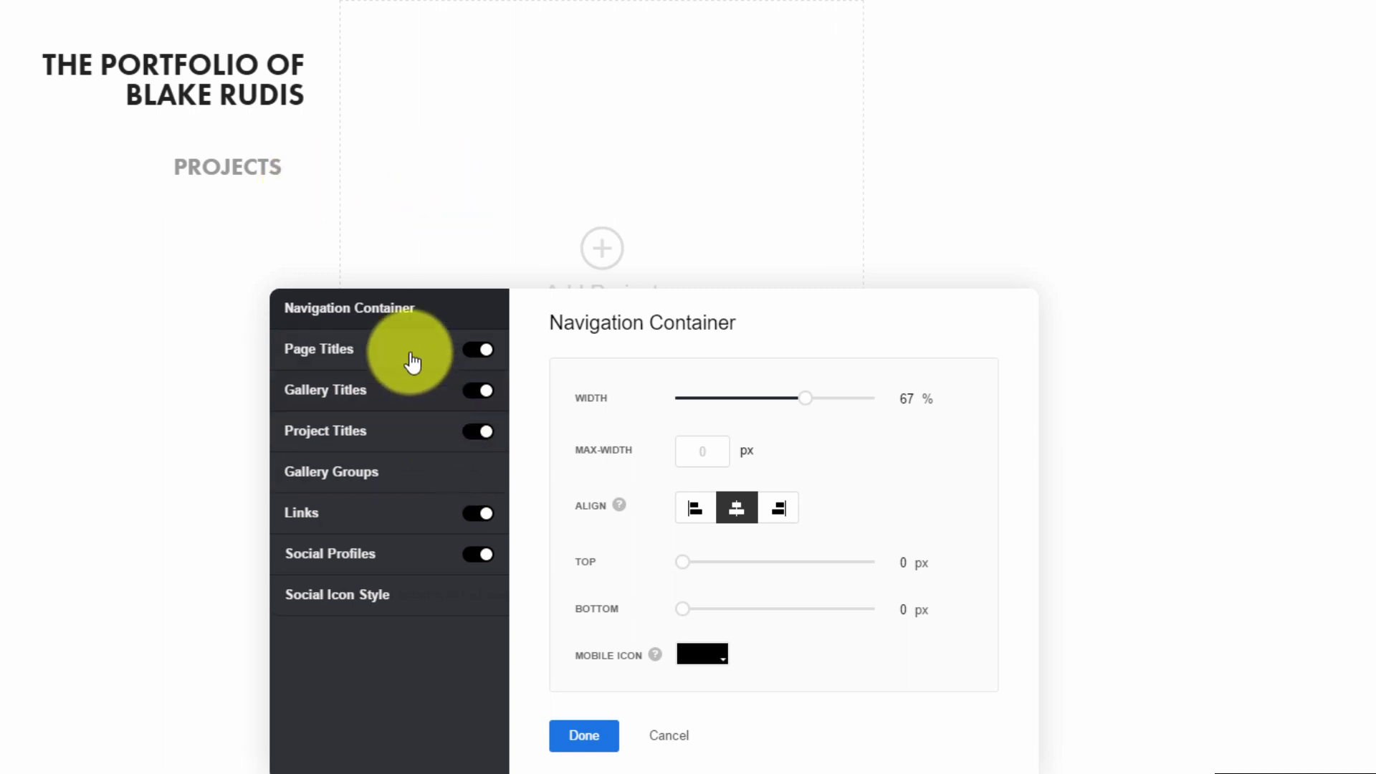
left_click(371, 360)
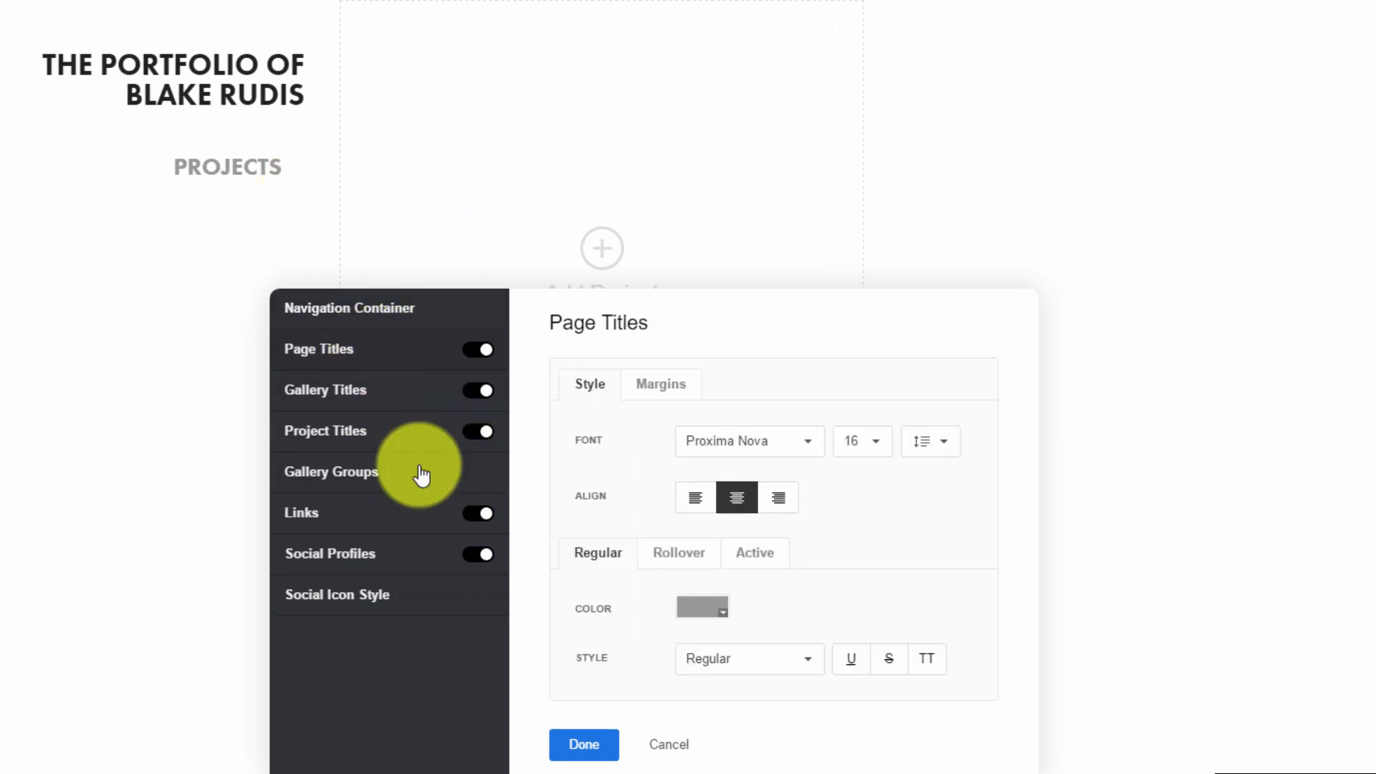
left_click(670, 557)
left_click(582, 557)
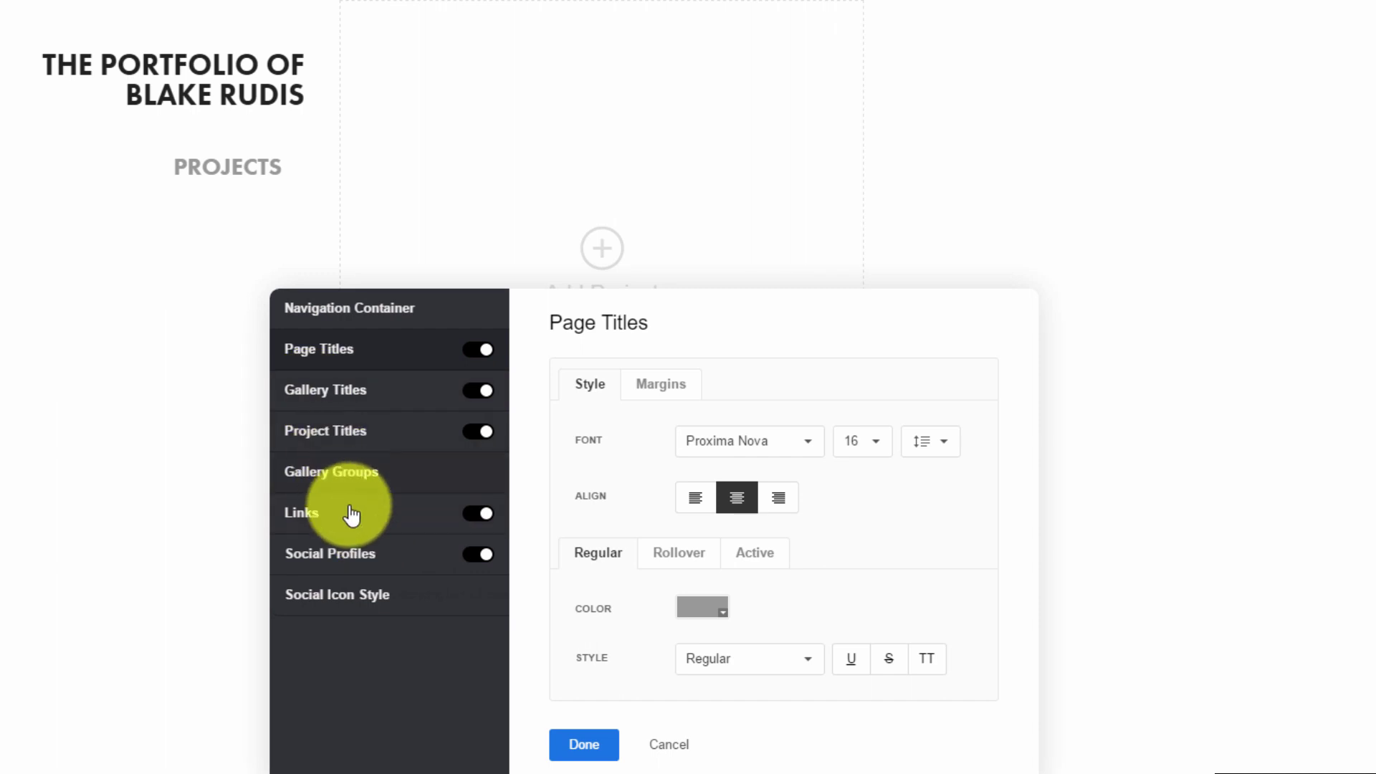
left_click(587, 745)
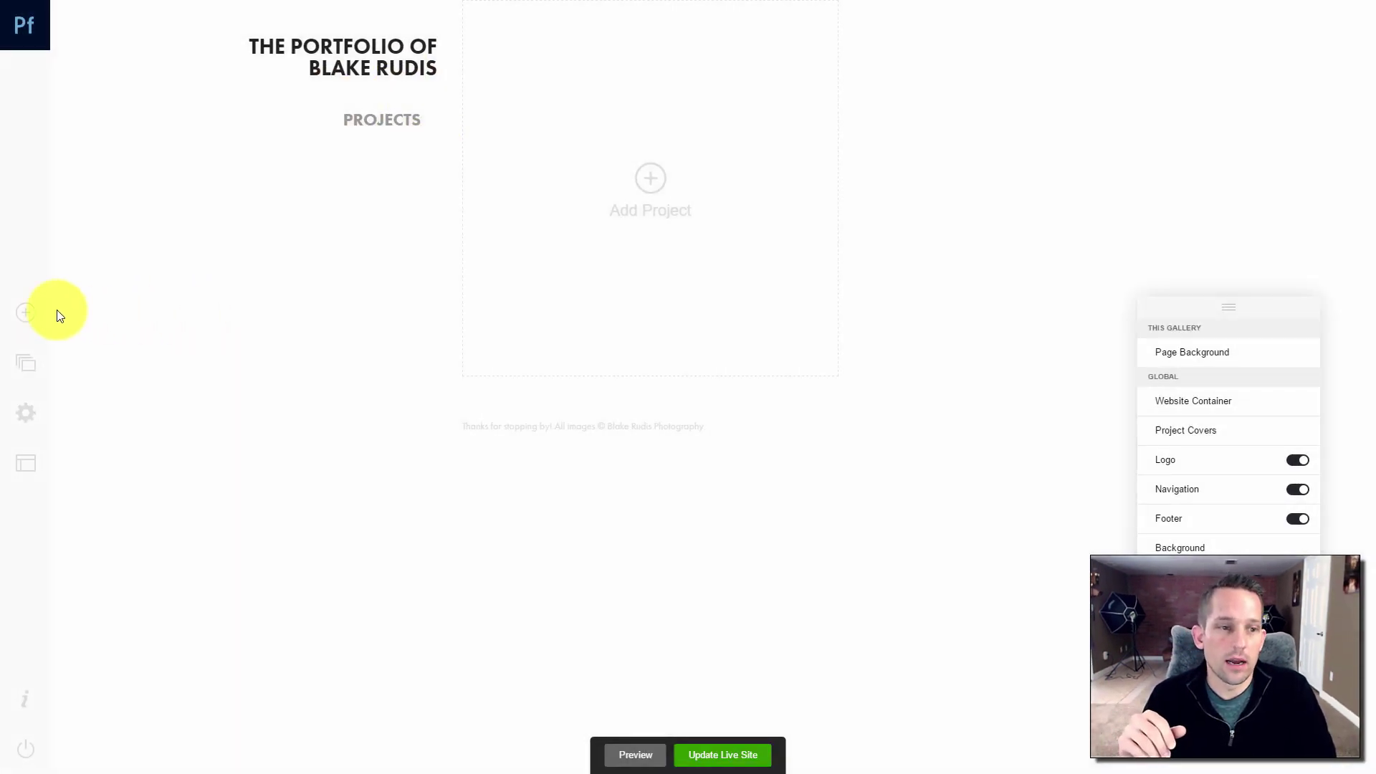
left_click(36, 319)
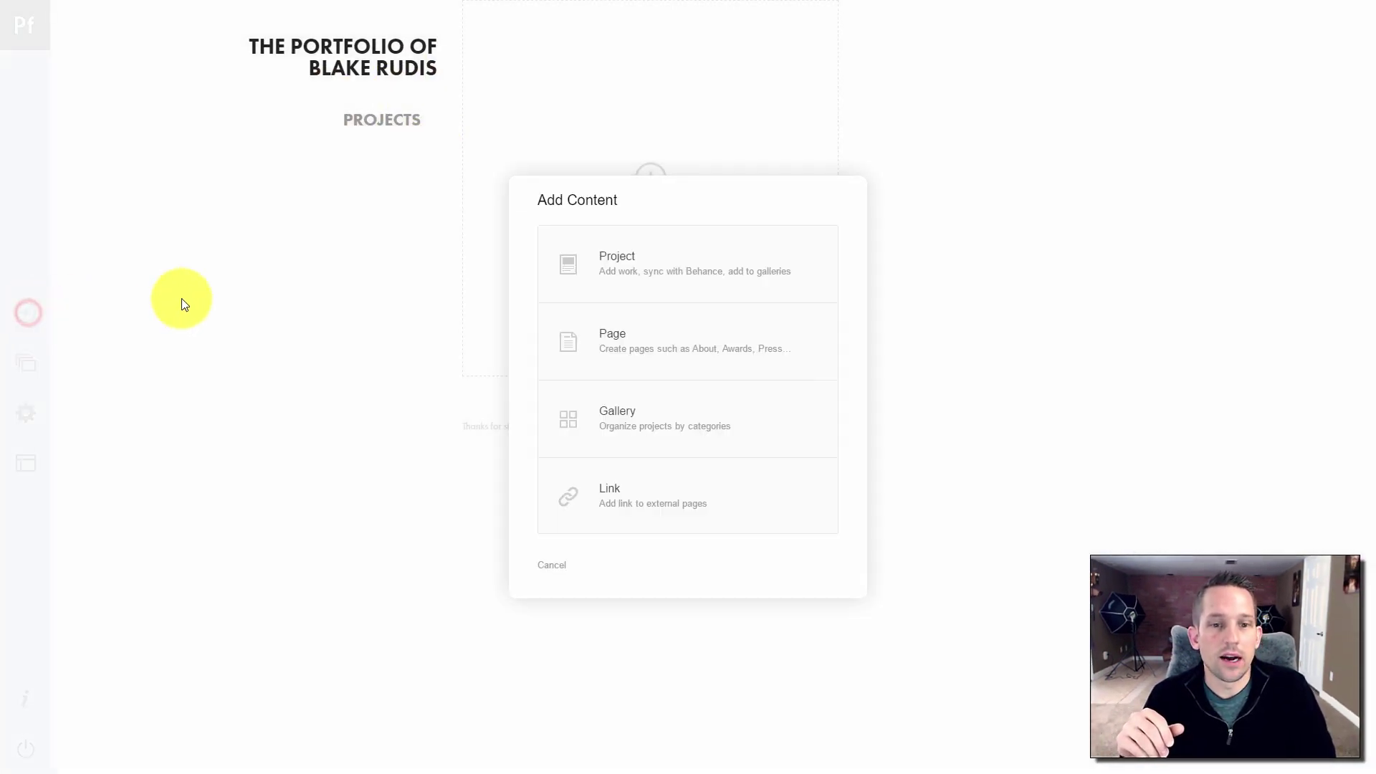
left_click(615, 488)
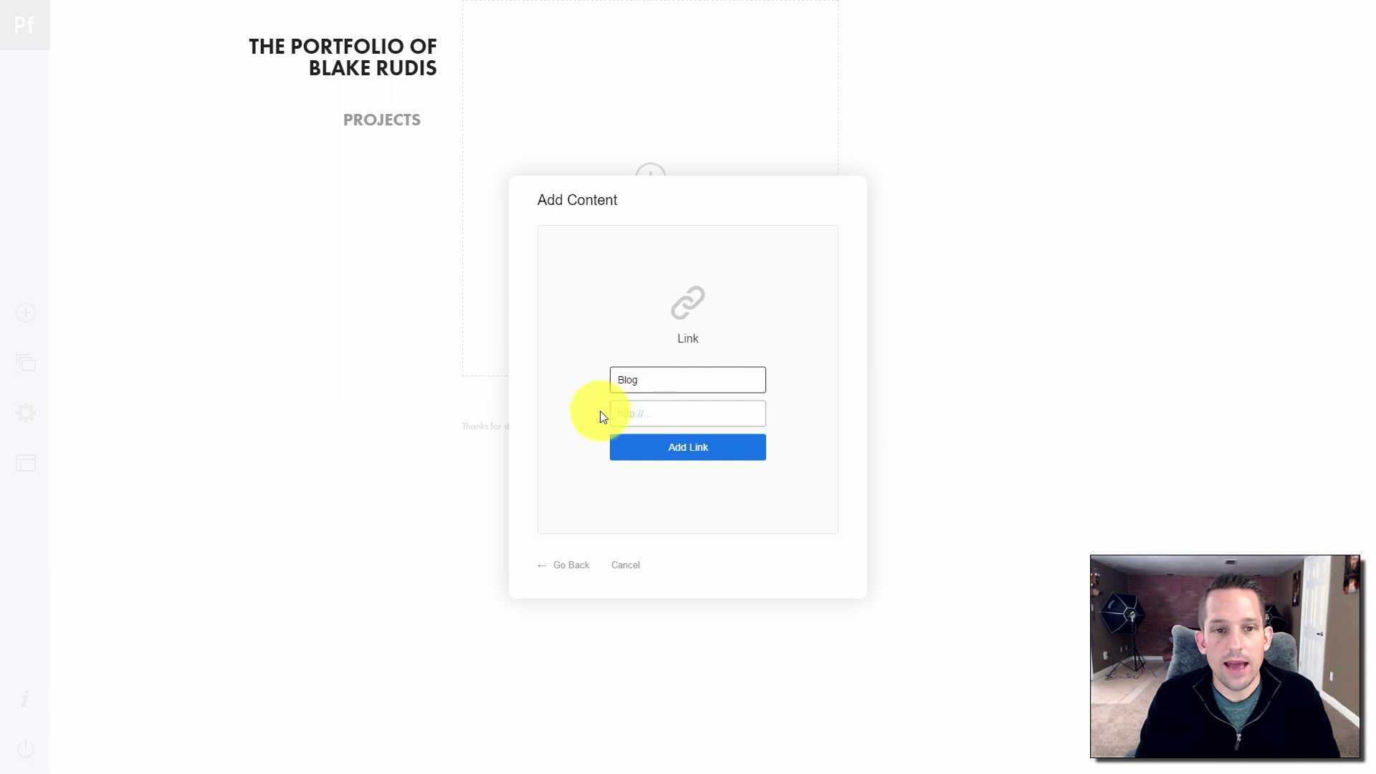
left_click(647, 411)
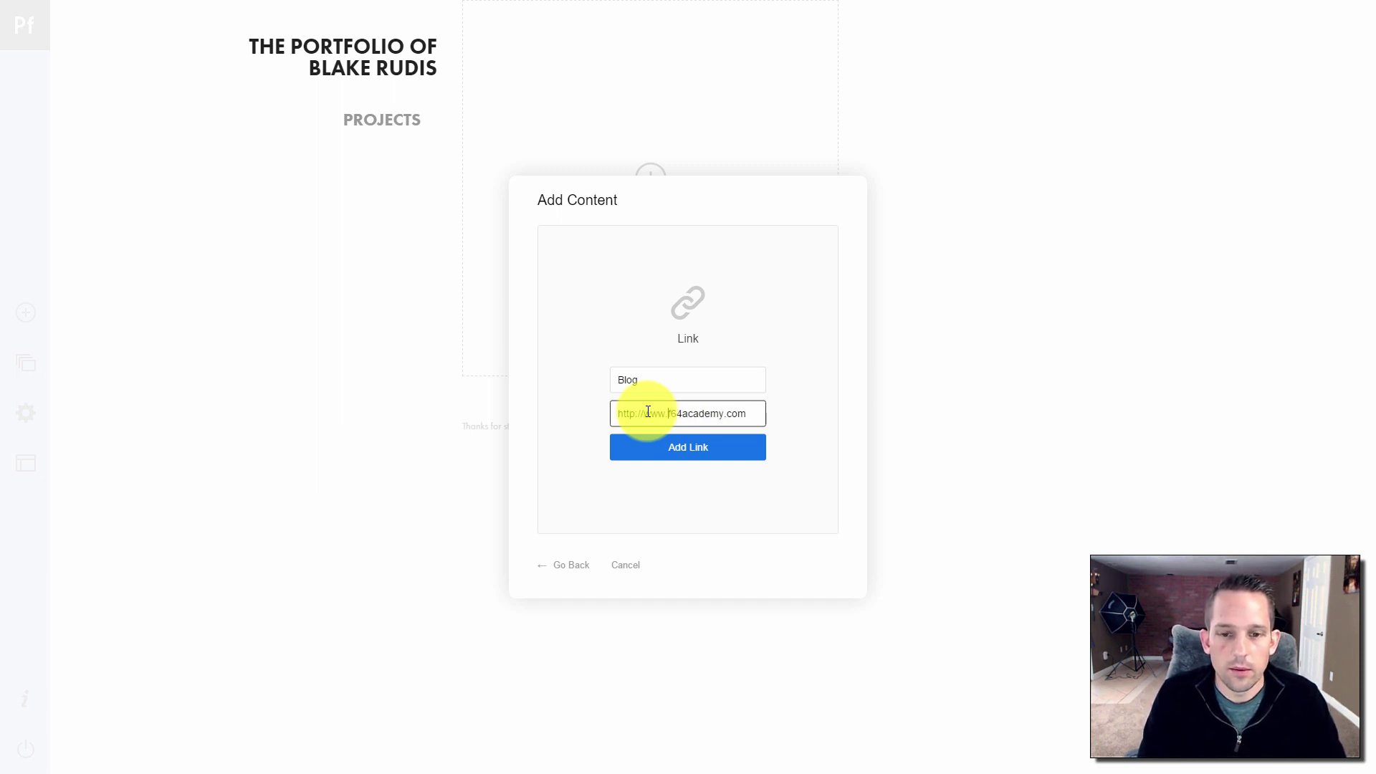
left_click(672, 452)
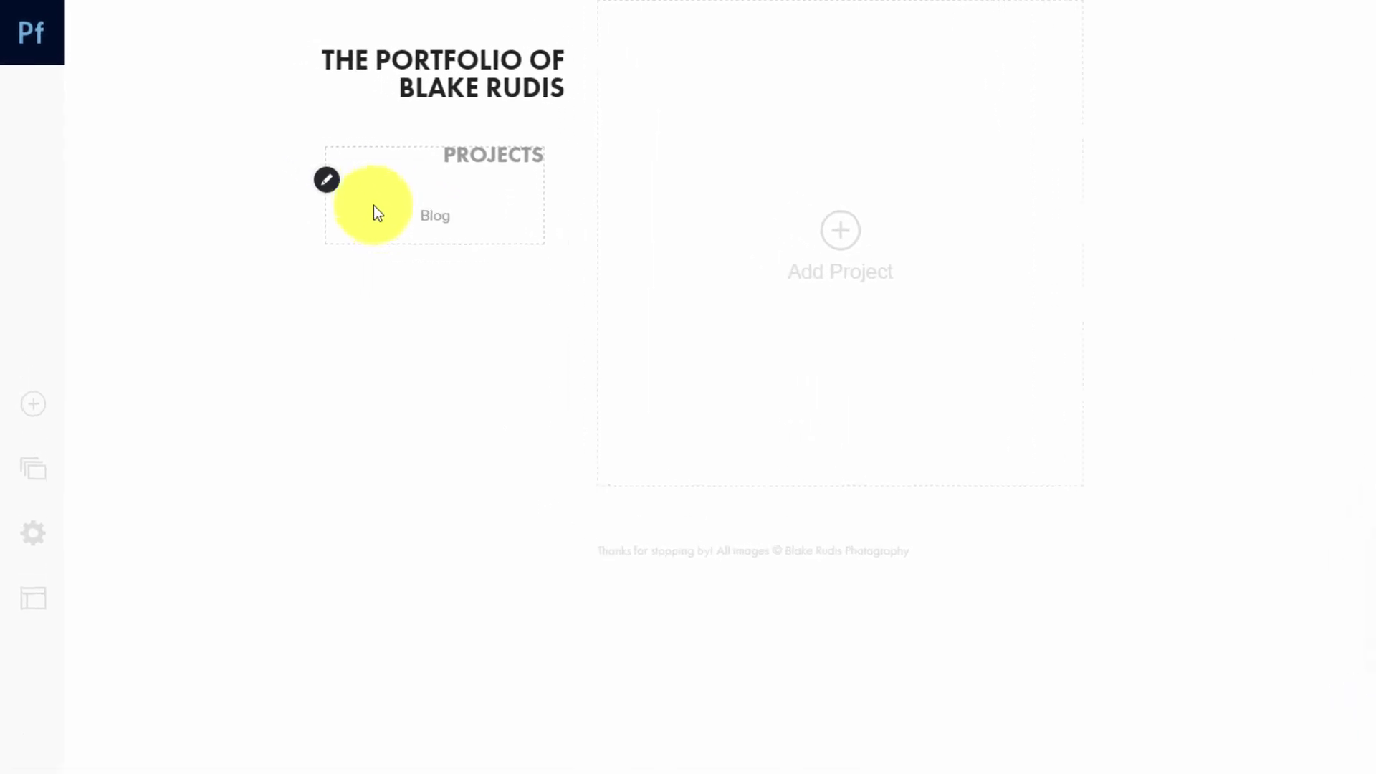
Open the navigation's Customize settings on the Links style
left_click(332, 185)
left_click(332, 186)
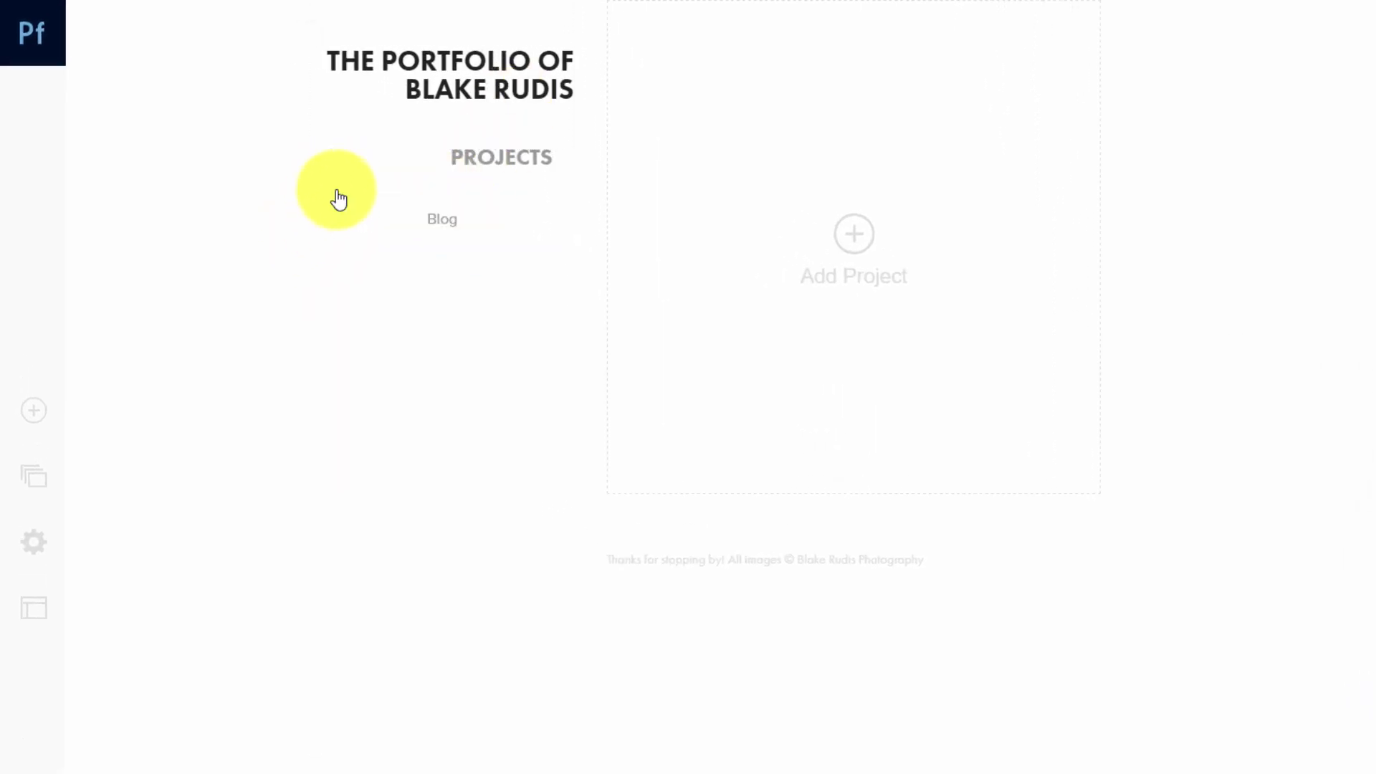
left_click(332, 188)
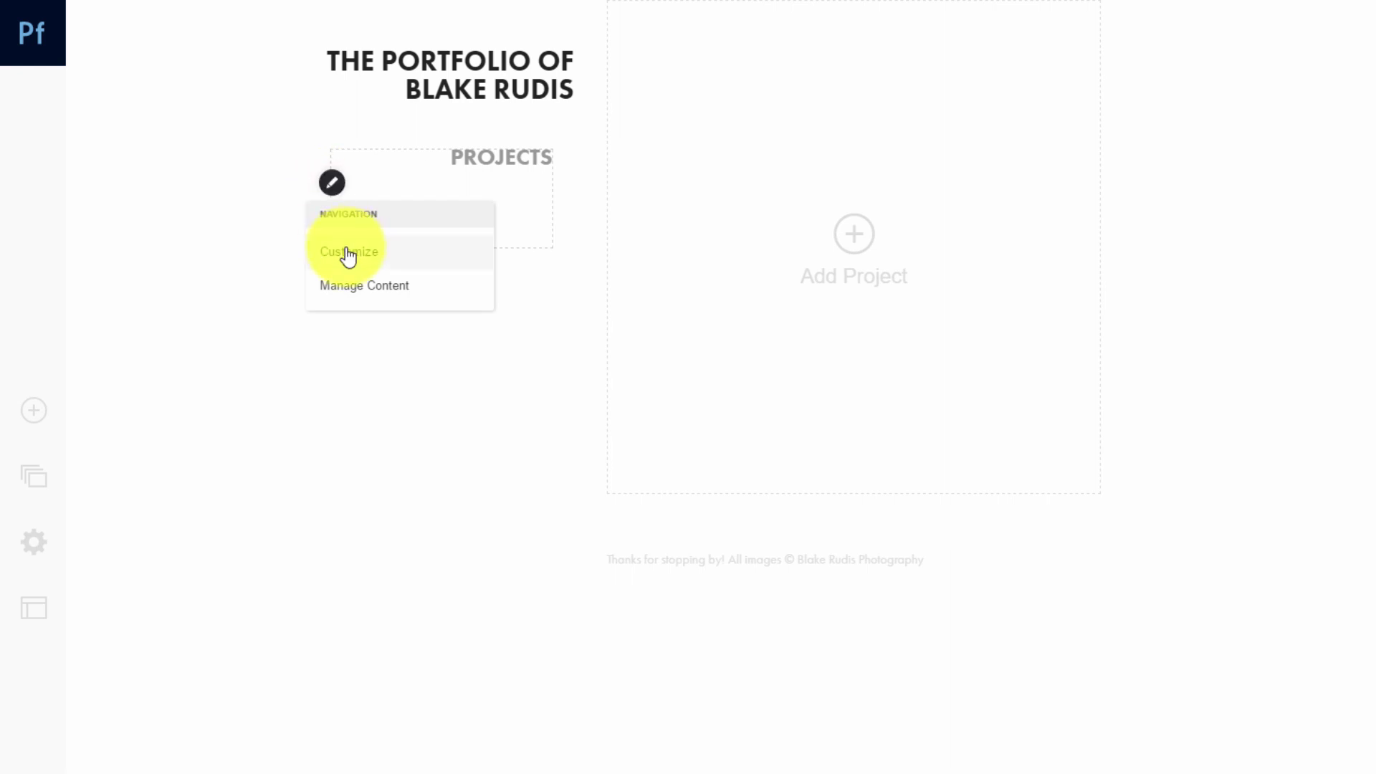
left_click(347, 253)
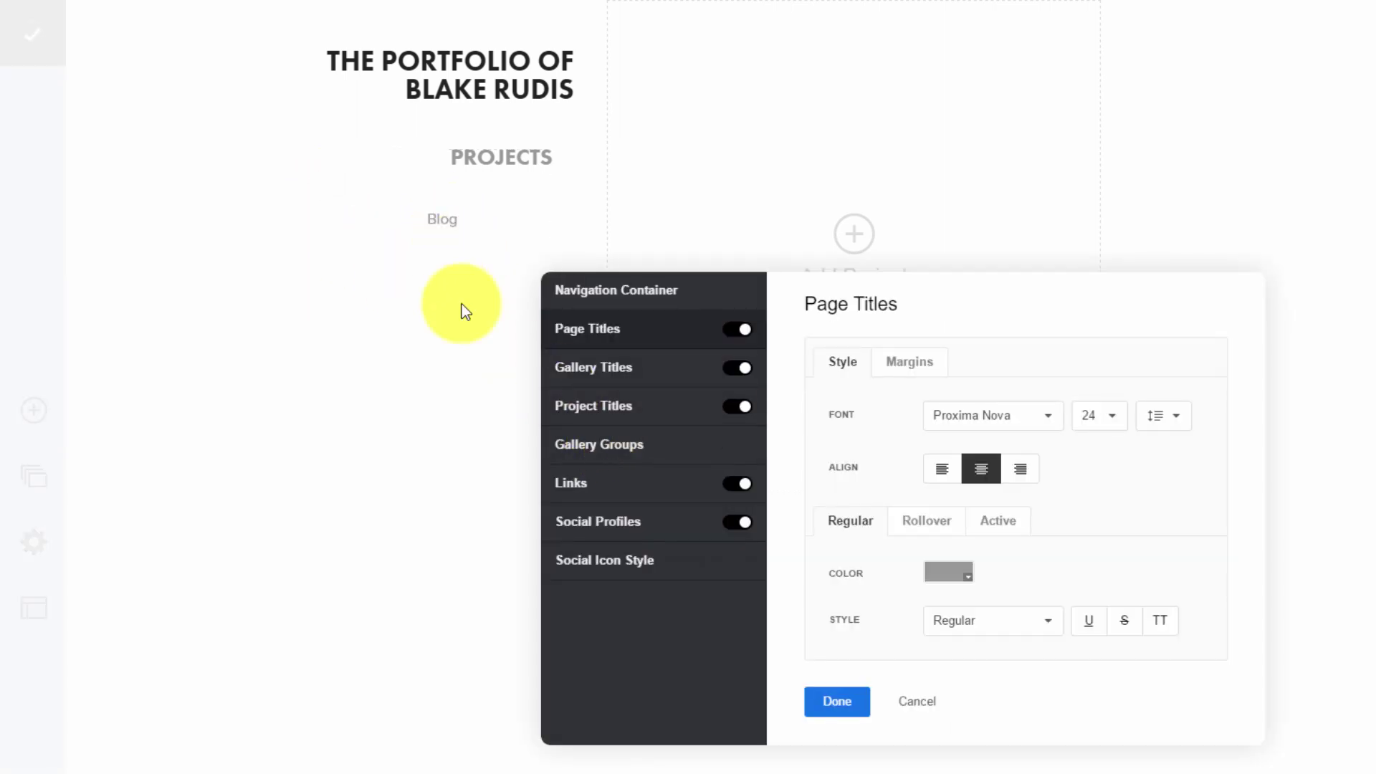
left_click(612, 487)
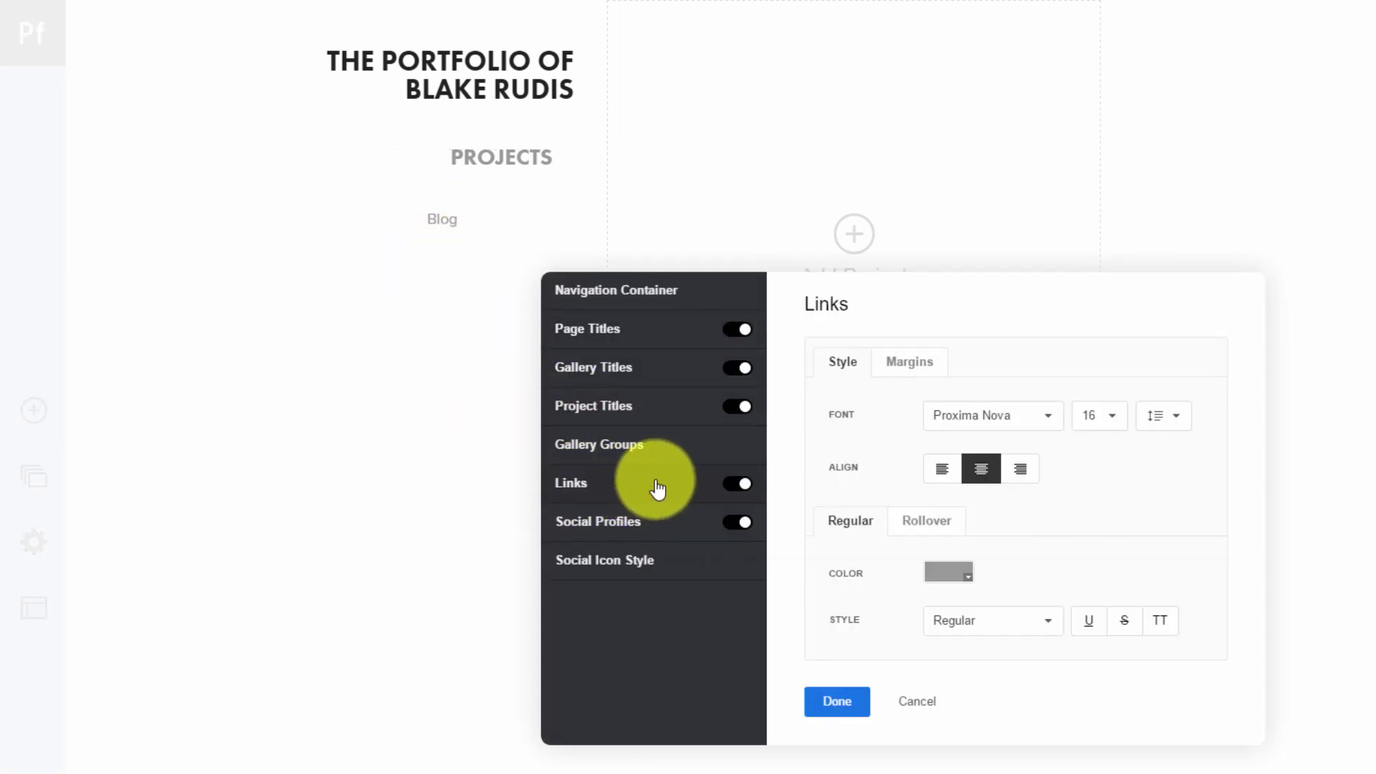
Make the Blog link right-aligned, size 24 Futura PT, and confirm the styling
left_click(1023, 470)
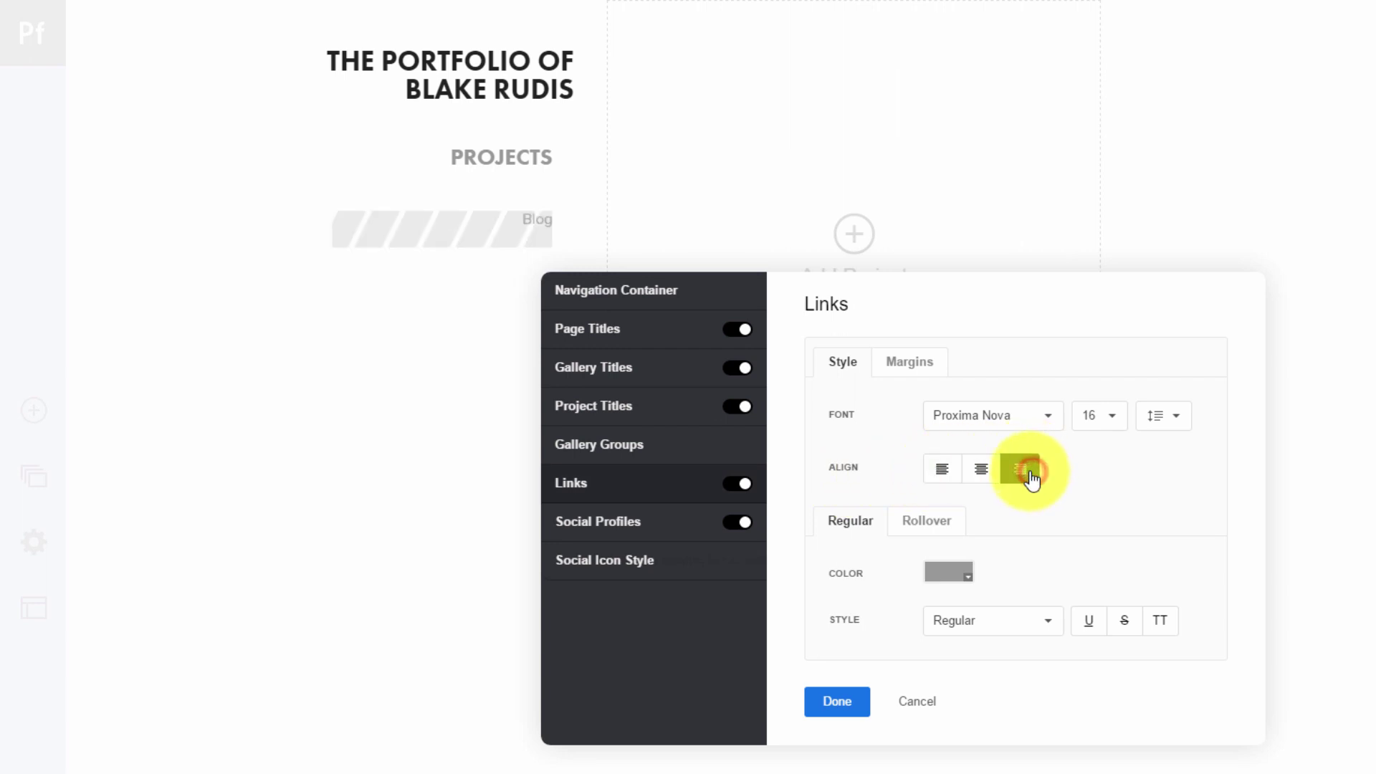
left_click(1100, 418)
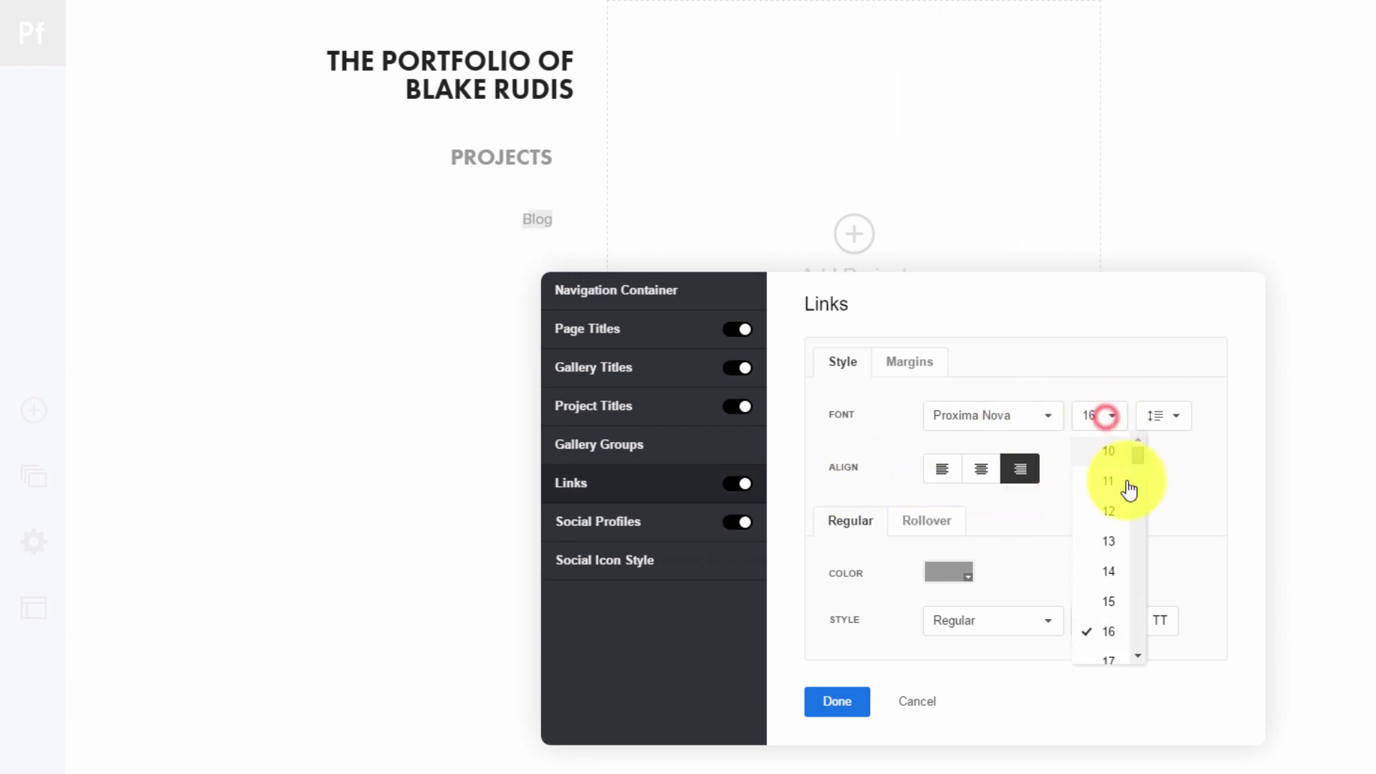
scroll(1140, 622, "down", 5)
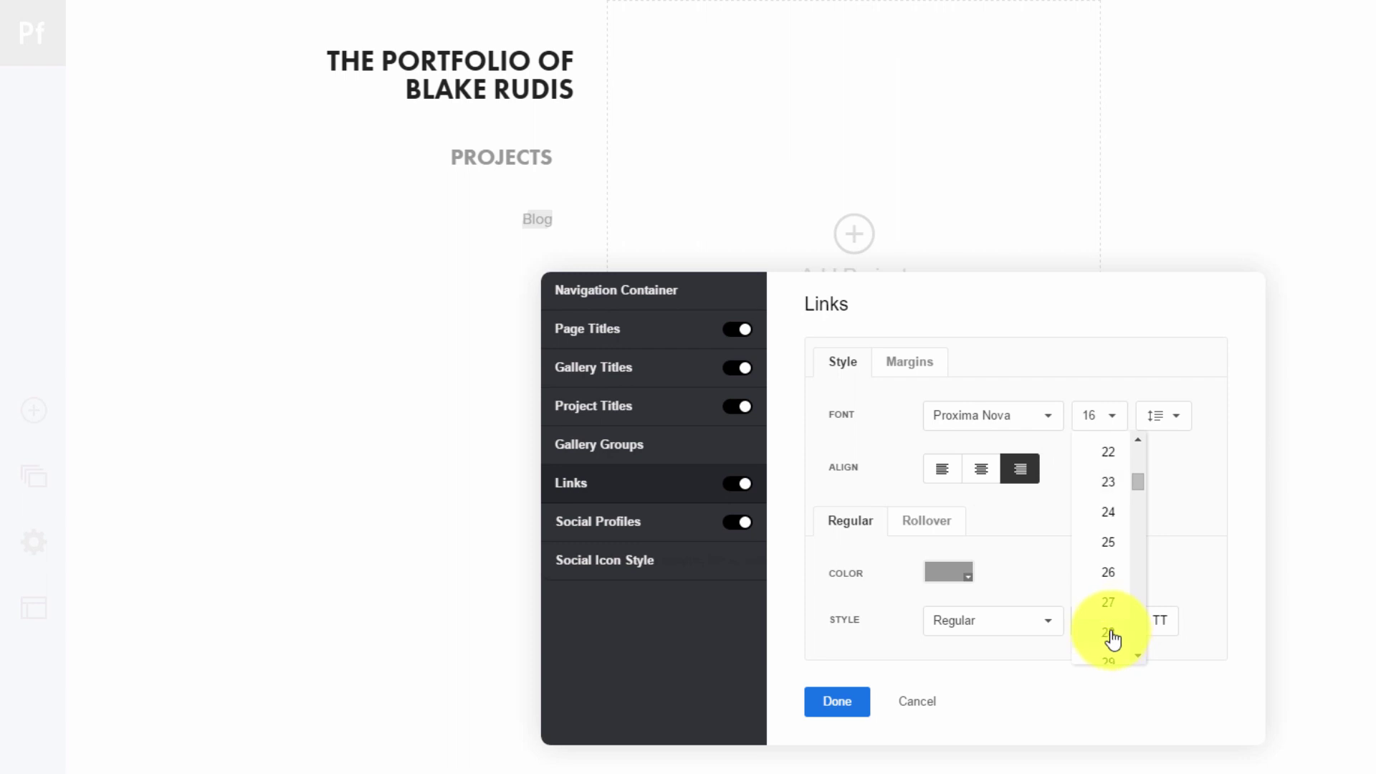
left_click(1108, 512)
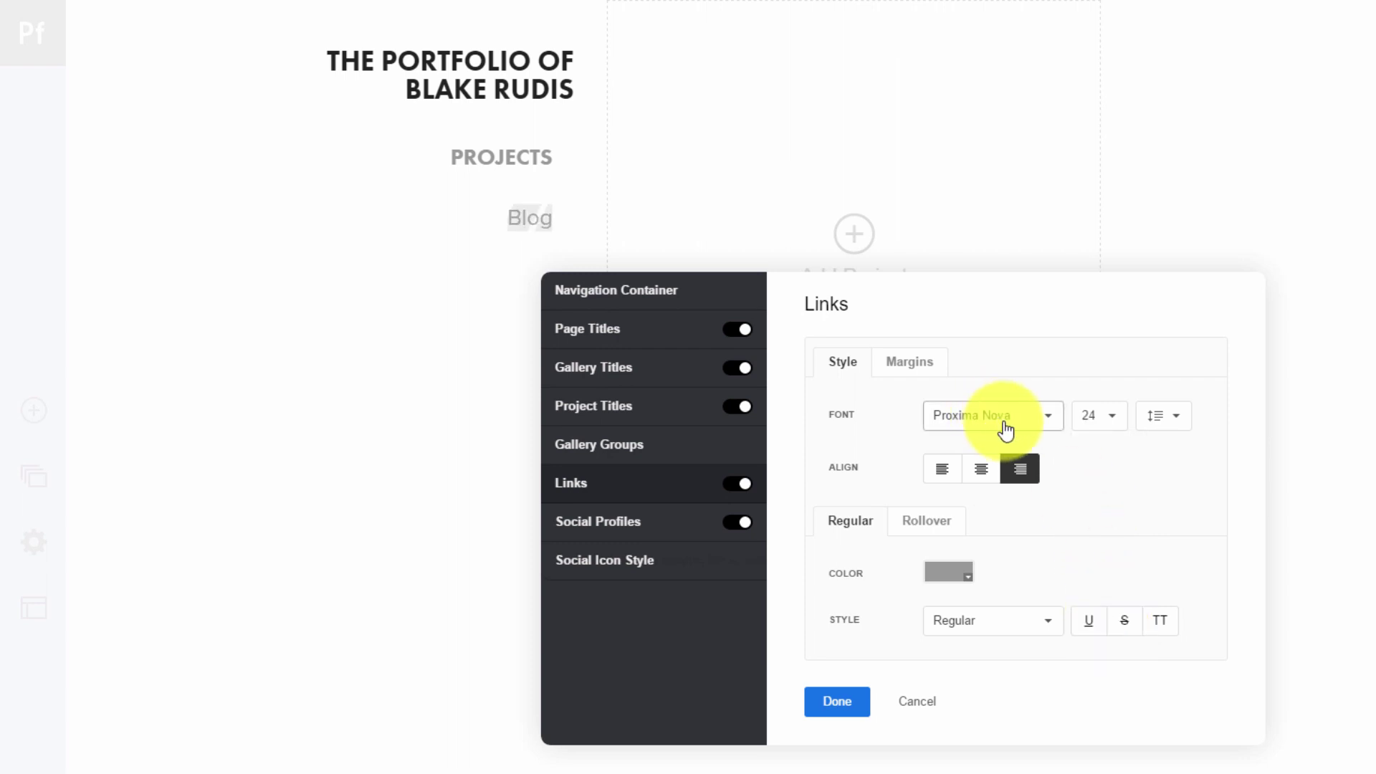
left_click(1029, 418)
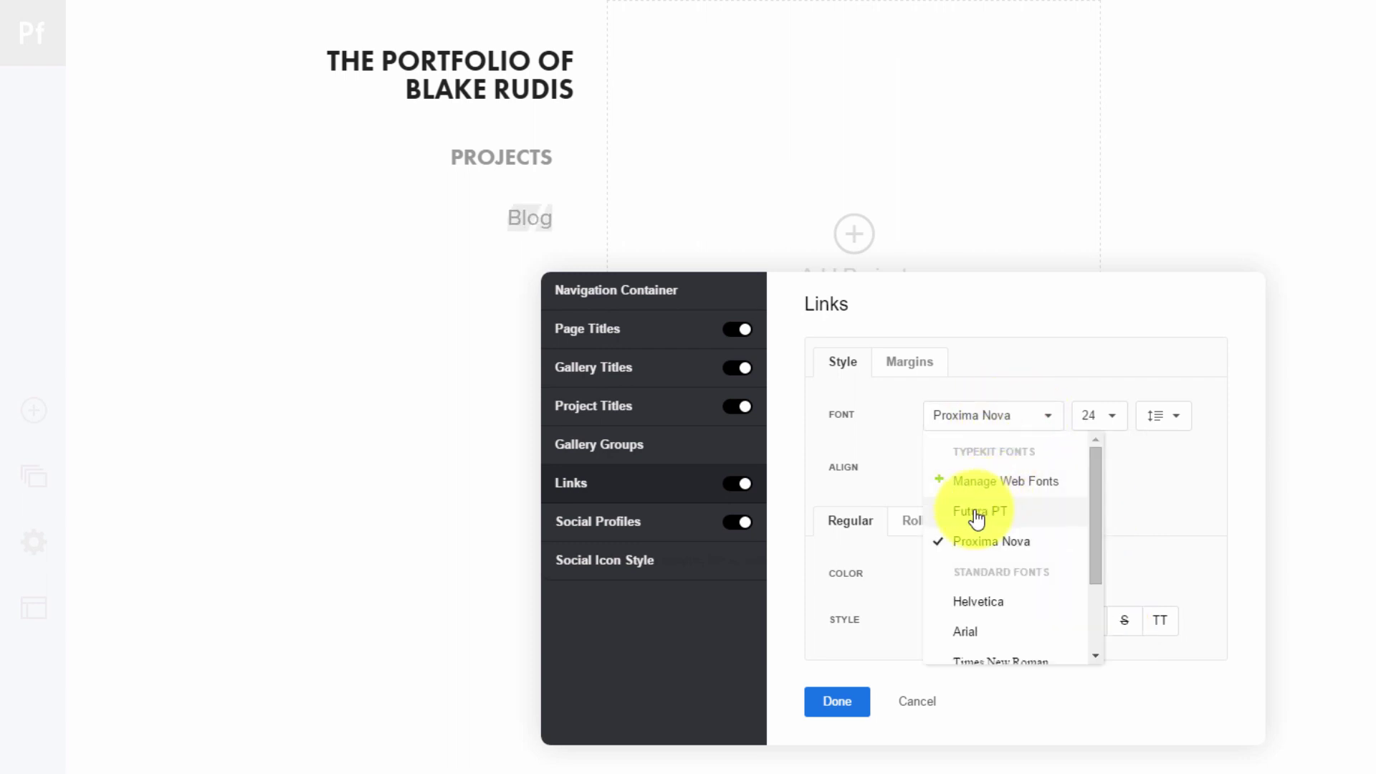
left_click(976, 510)
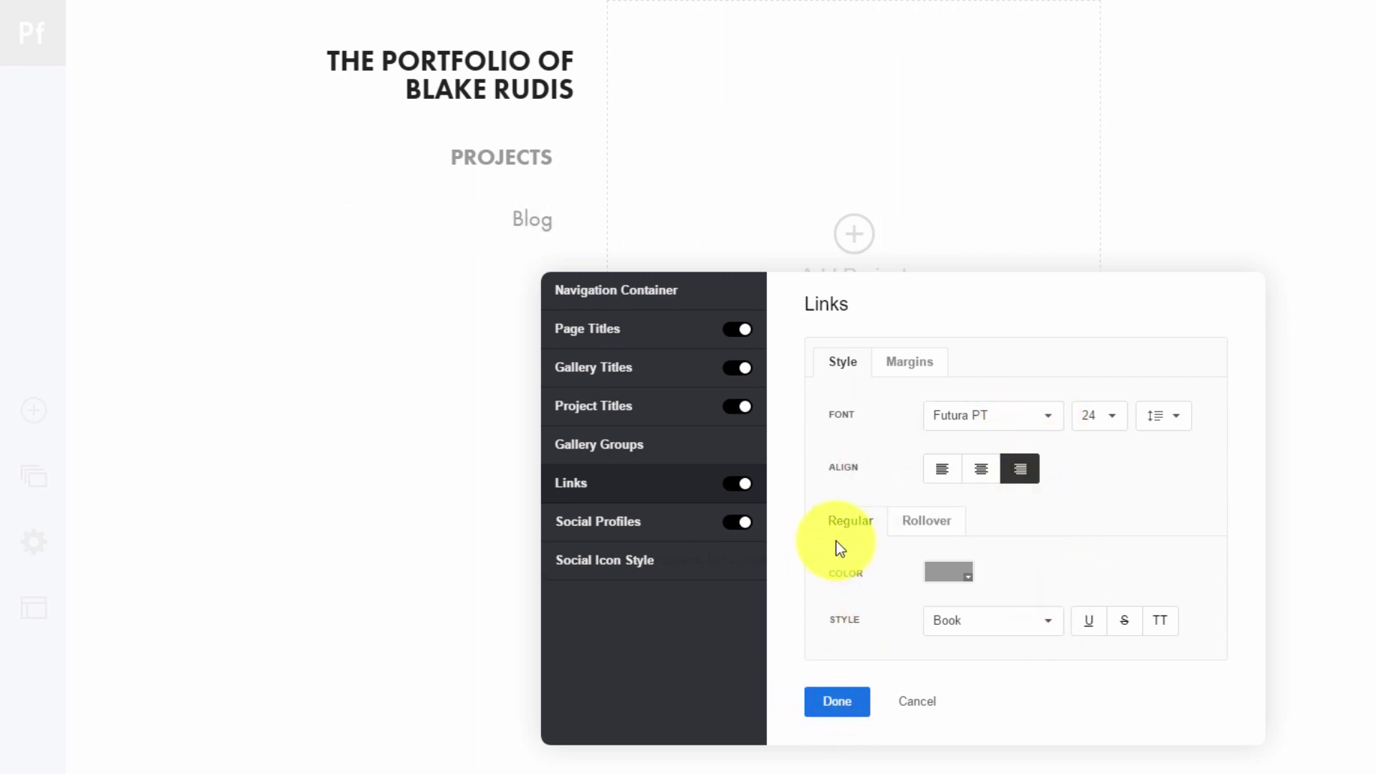
left_click(842, 702)
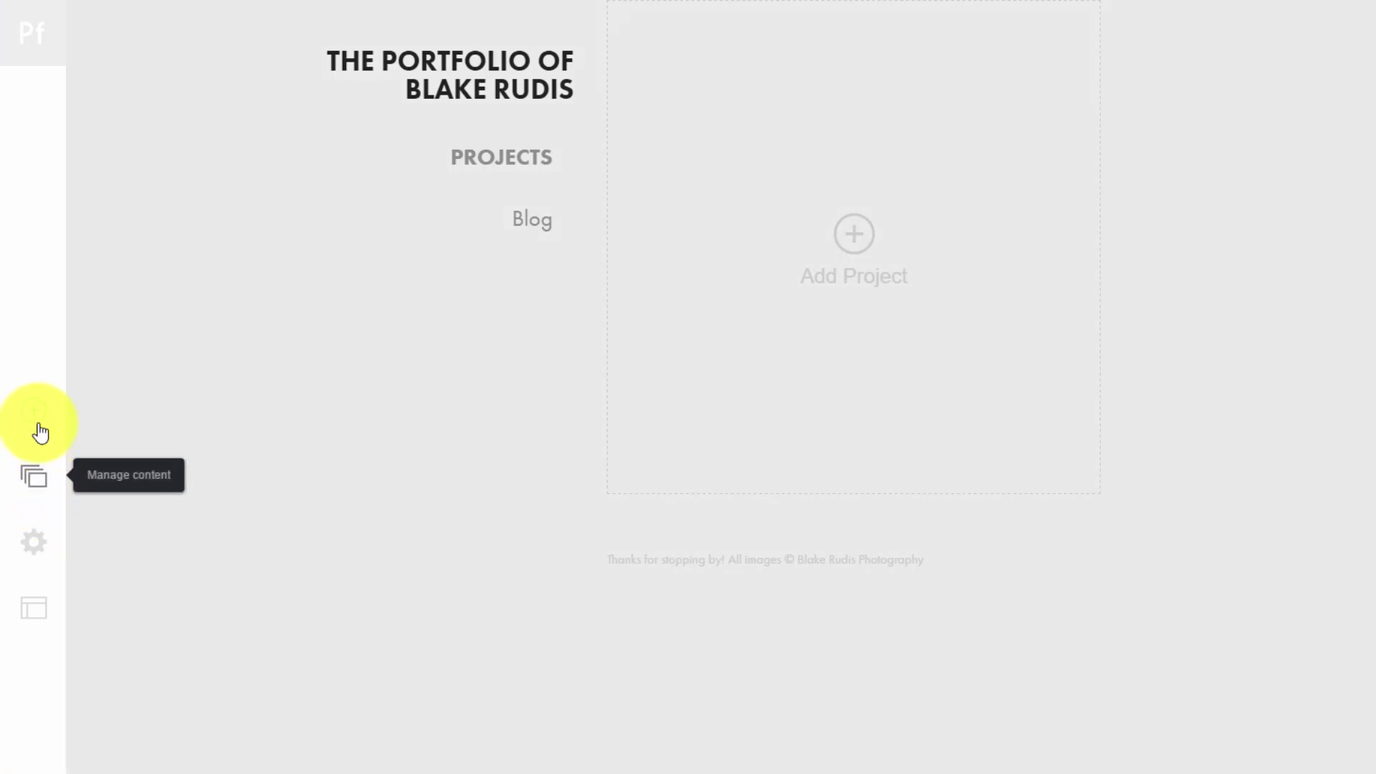
left_click(35, 410)
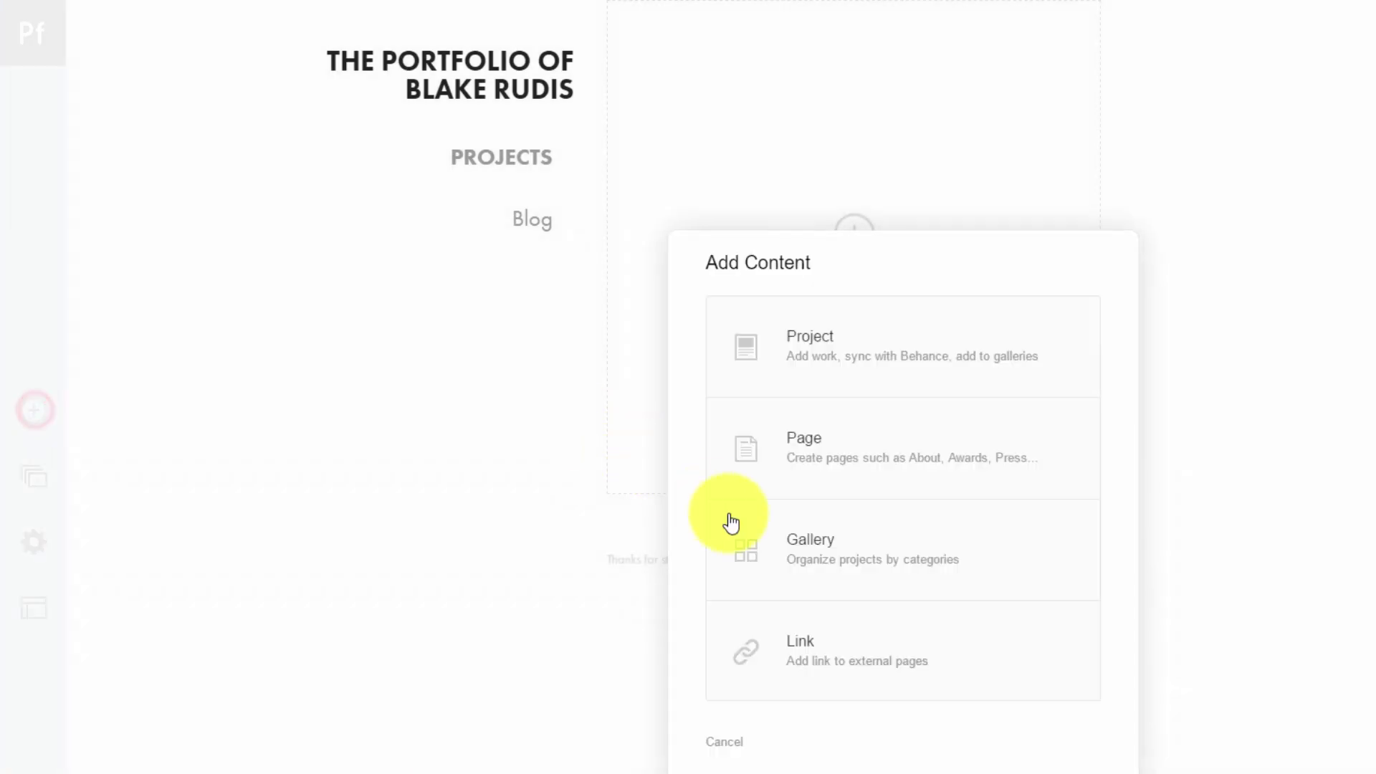
Create a new About page
left_click(812, 430)
left_click(857, 521)
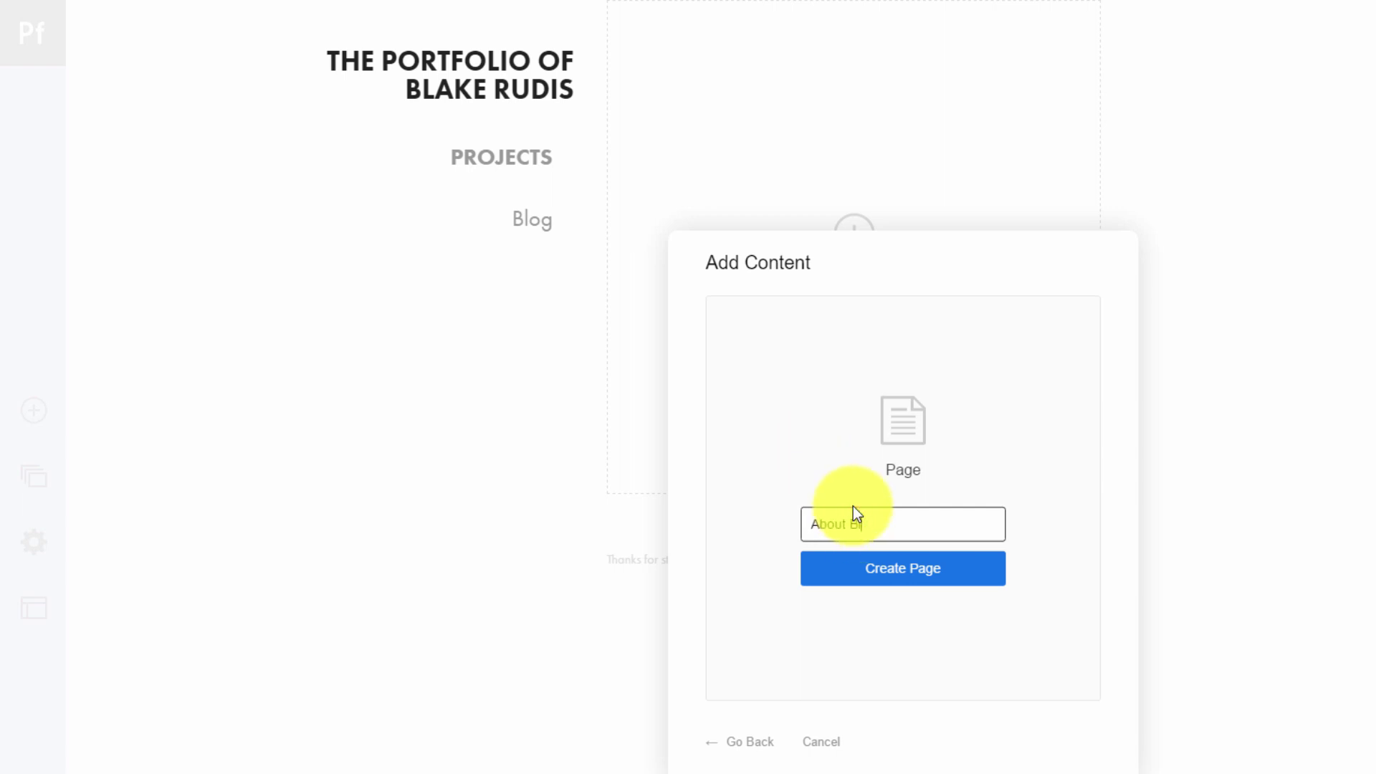
left_click(867, 569)
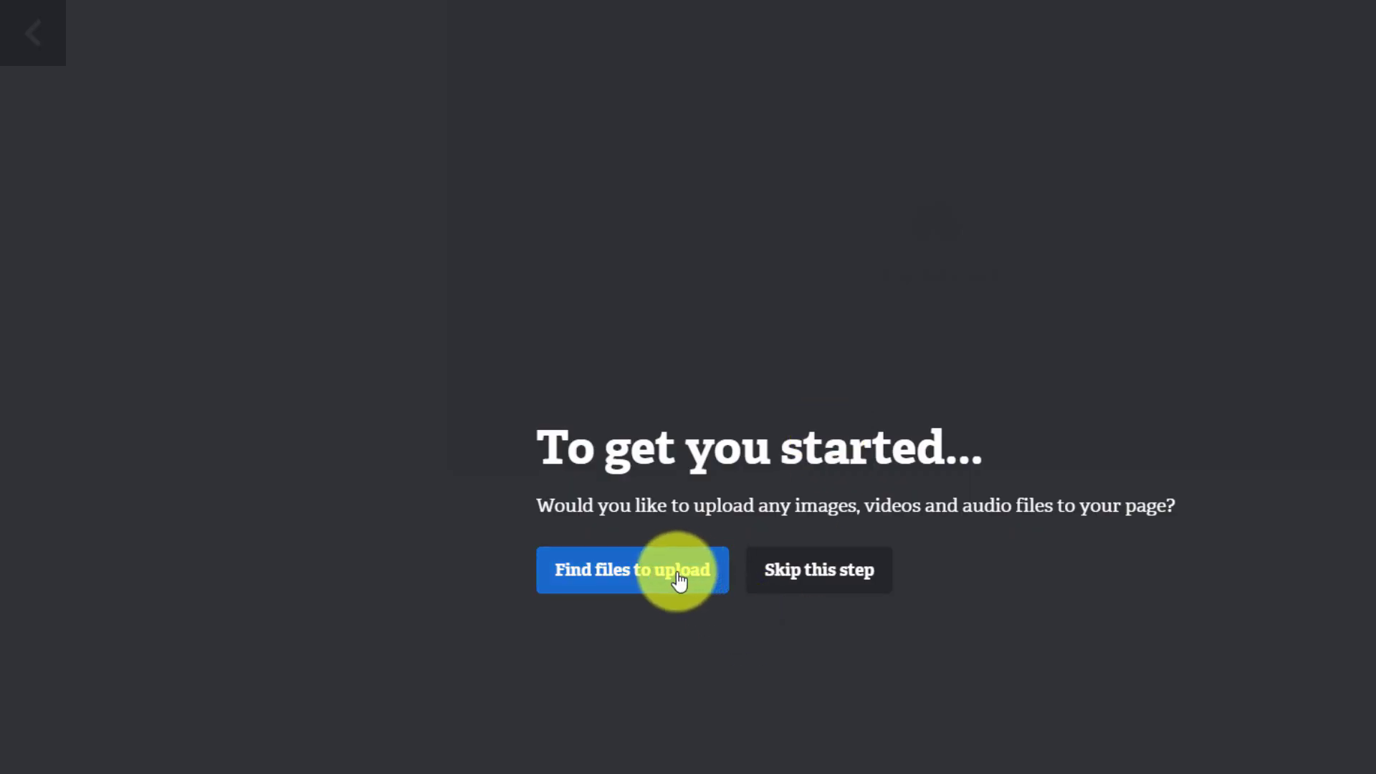
Upload the round about-me profile photo from the portfolio photos folder to the page
left_click(641, 571)
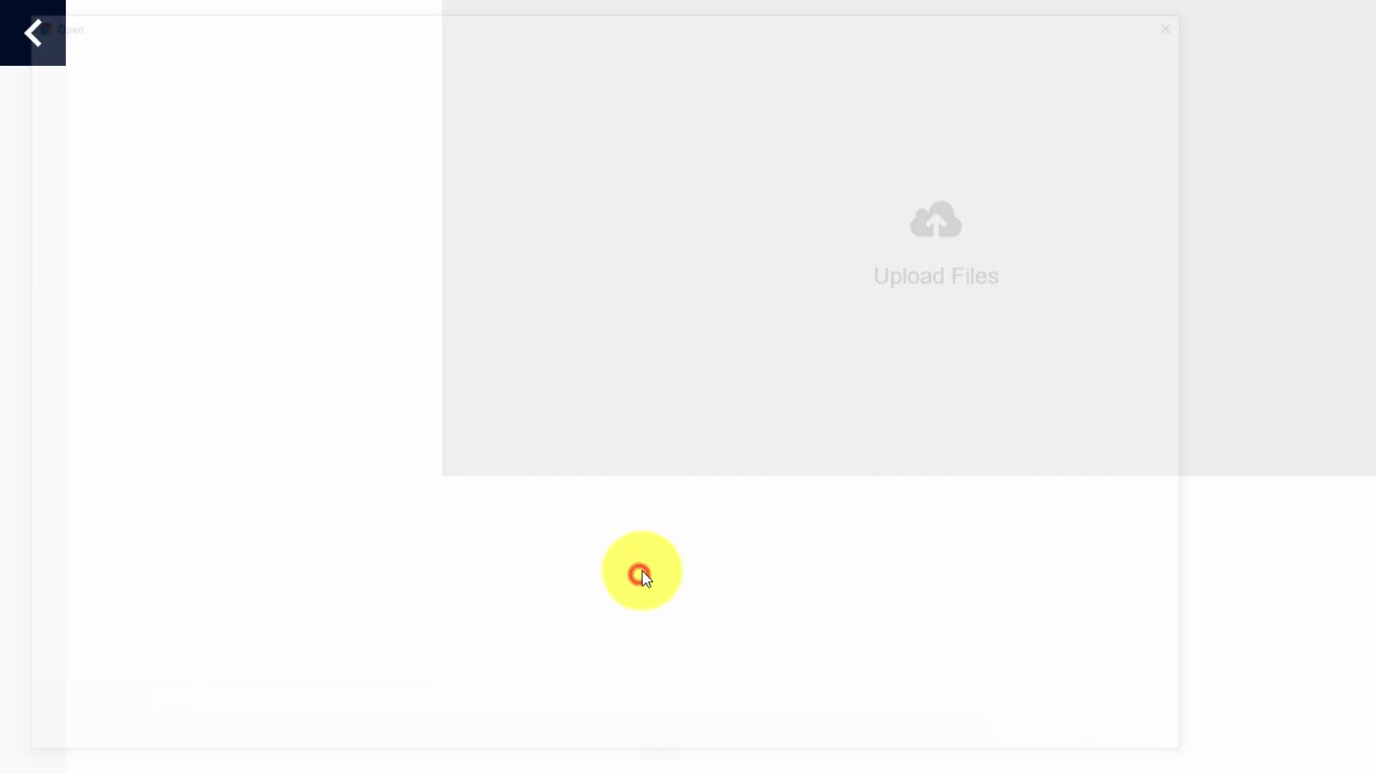
left_click(346, 43)
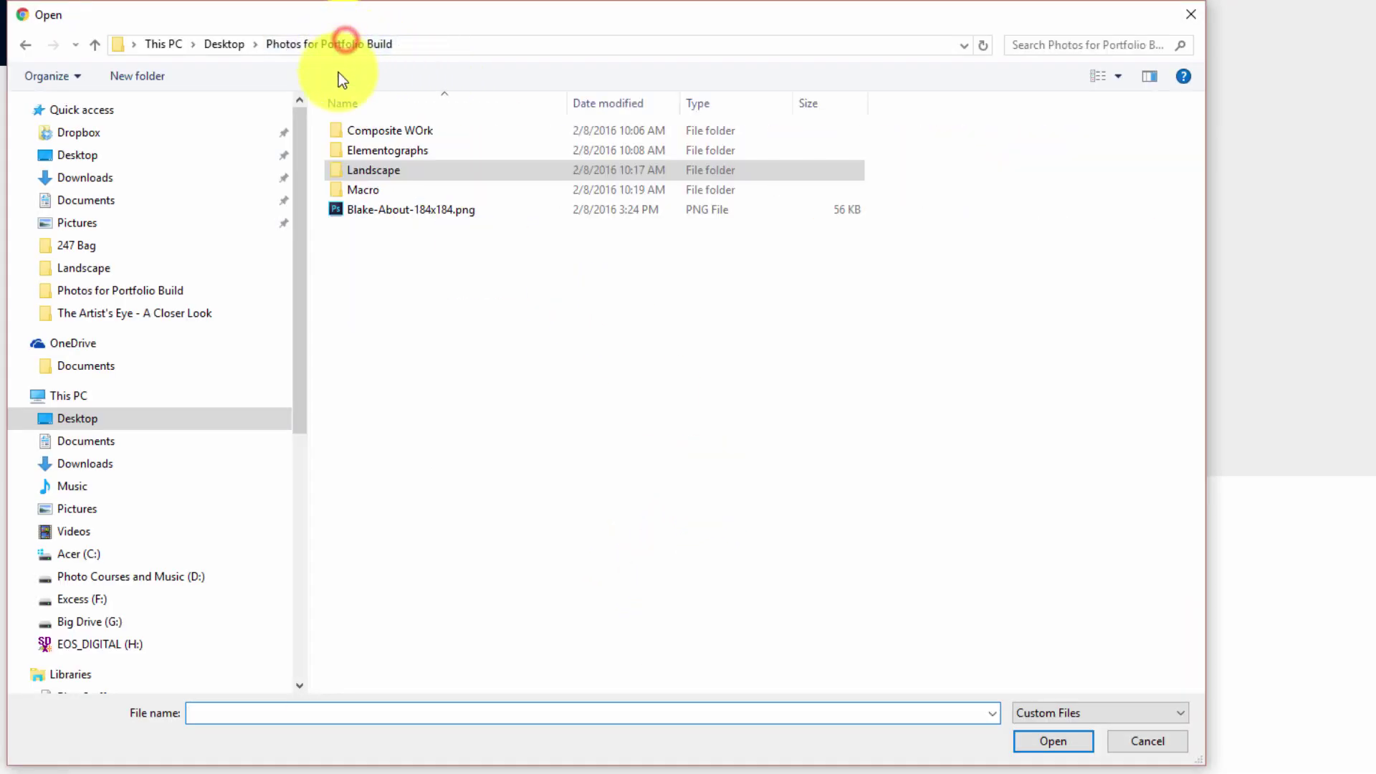
double_click(375, 210)
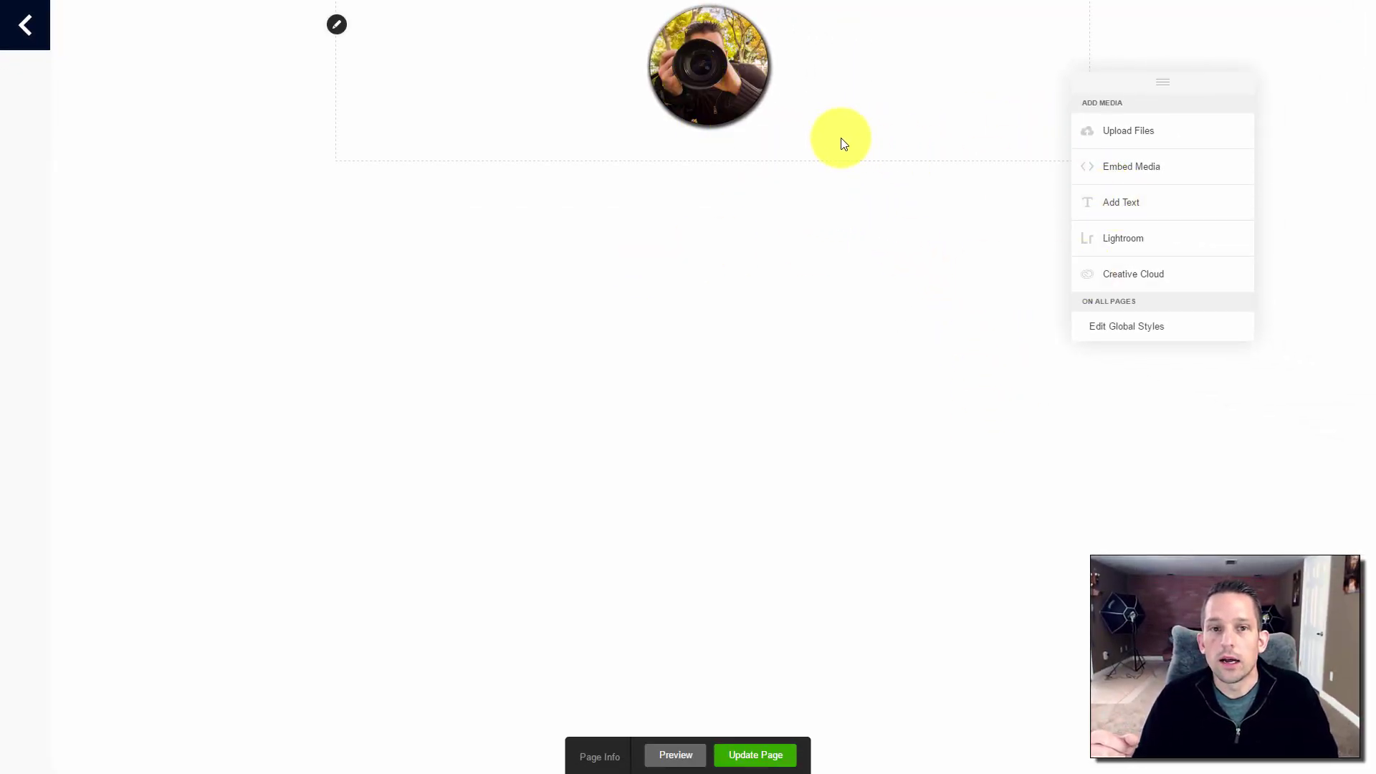
Add a text block below the photo and paste the biography into it
left_click(1142, 208)
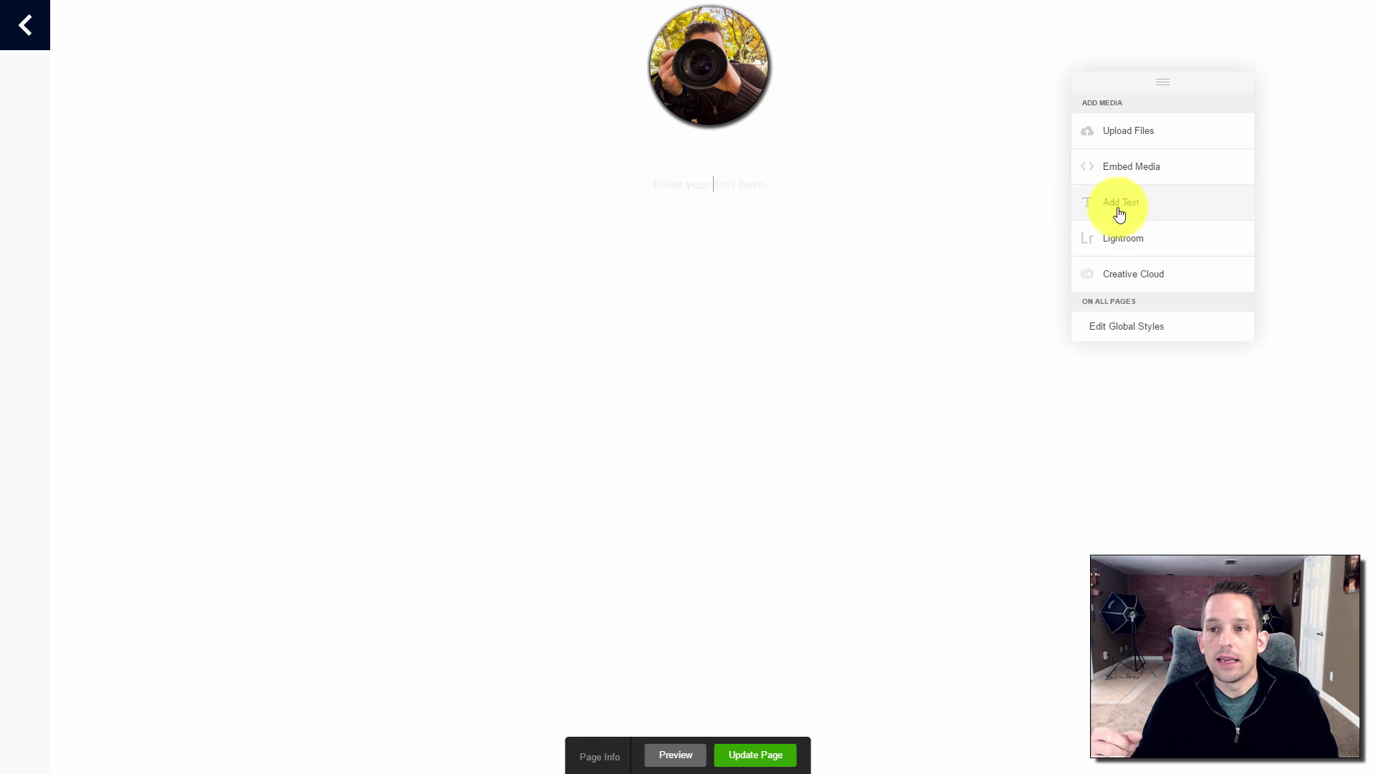
left_click(724, 184)
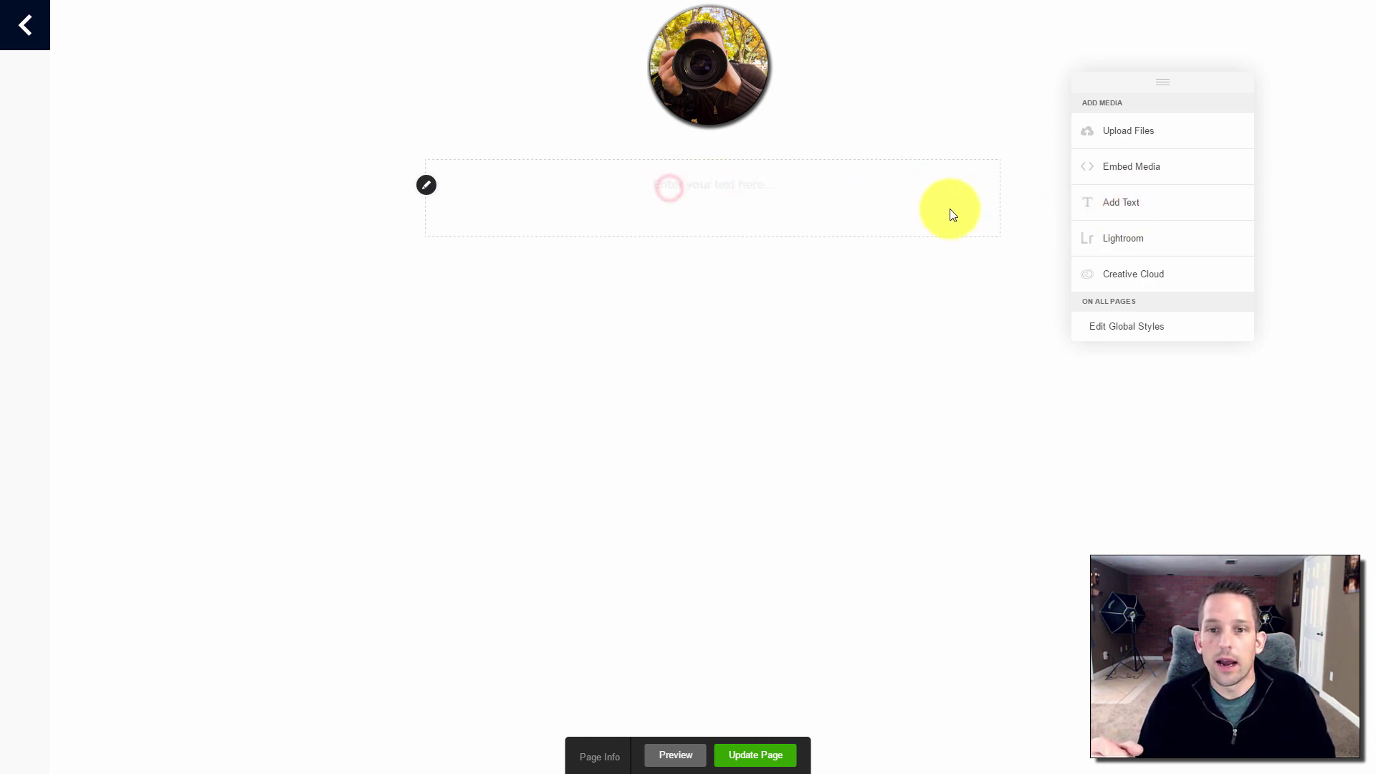
left_click(796, 194)
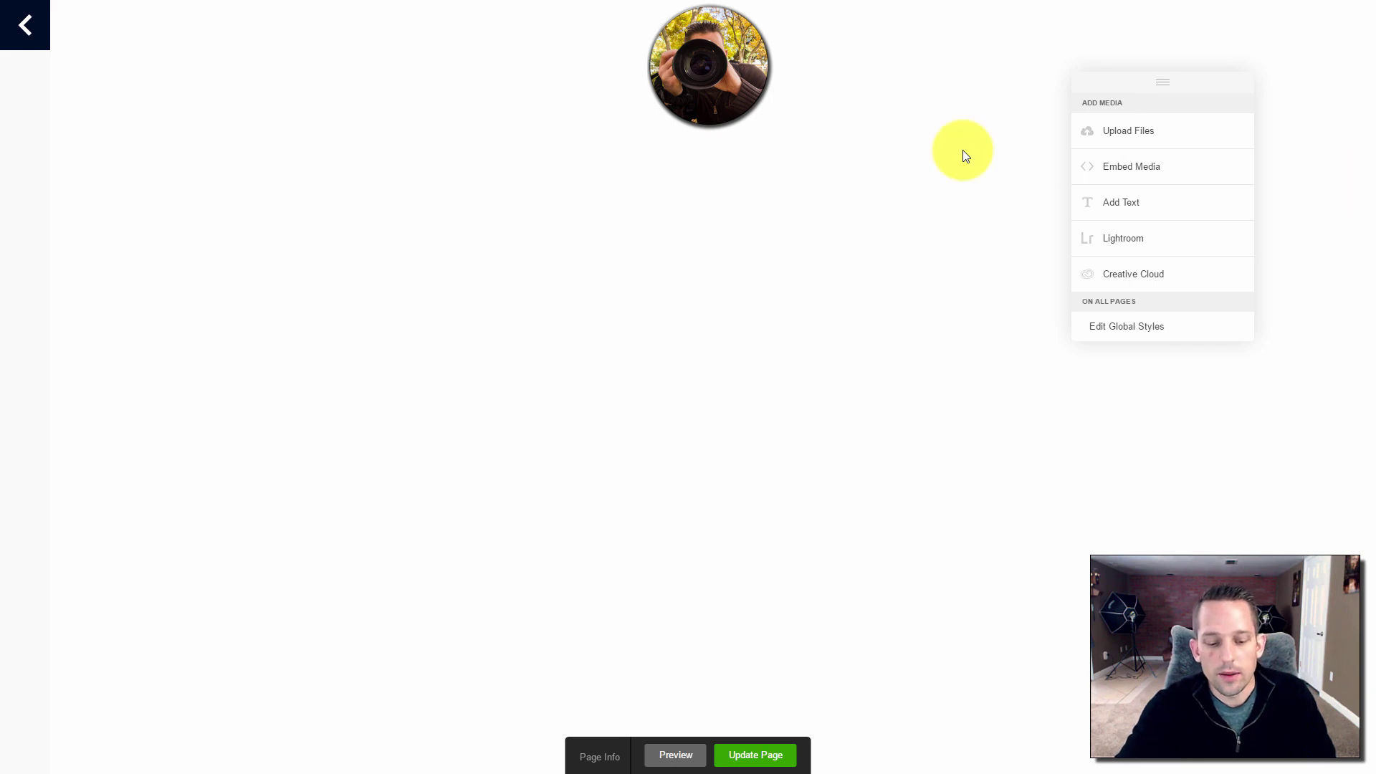
left_click(1084, 208)
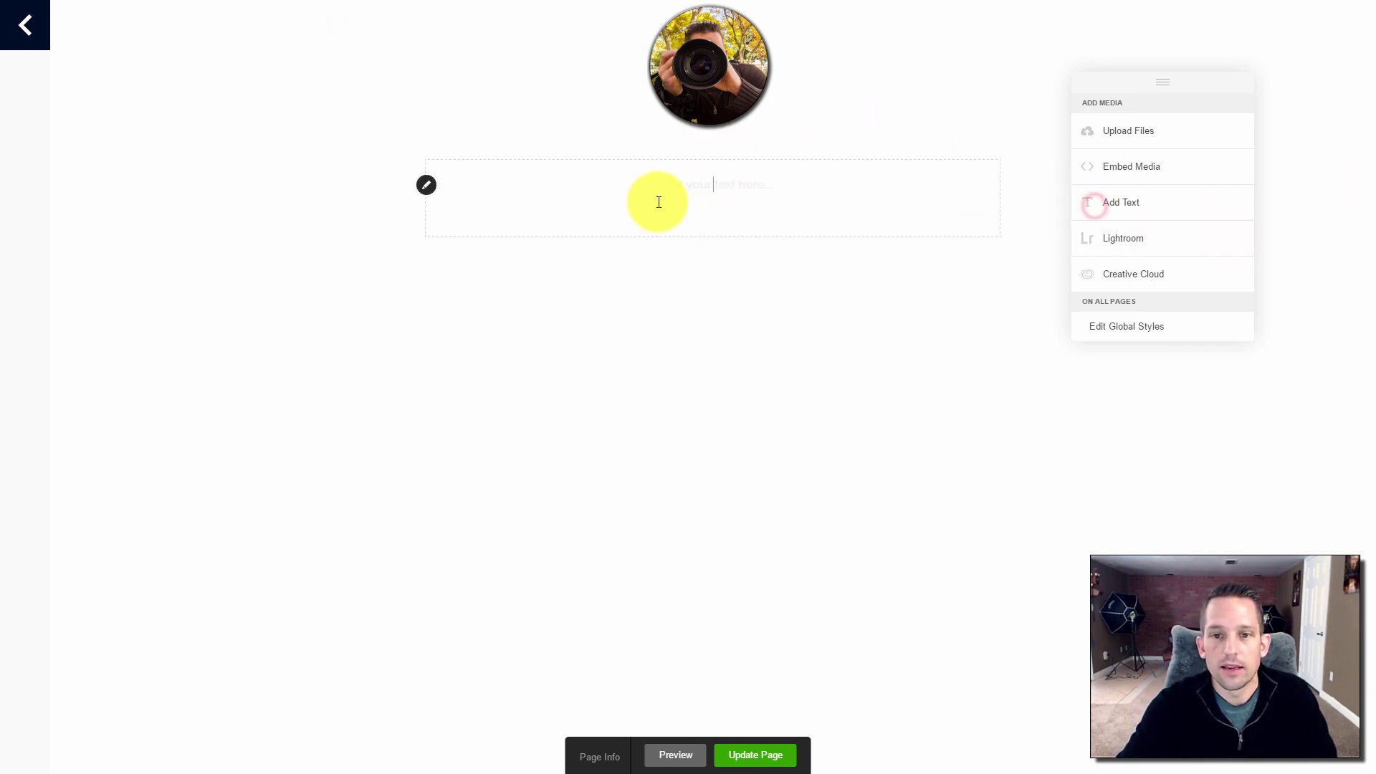
key("ctrl+v")
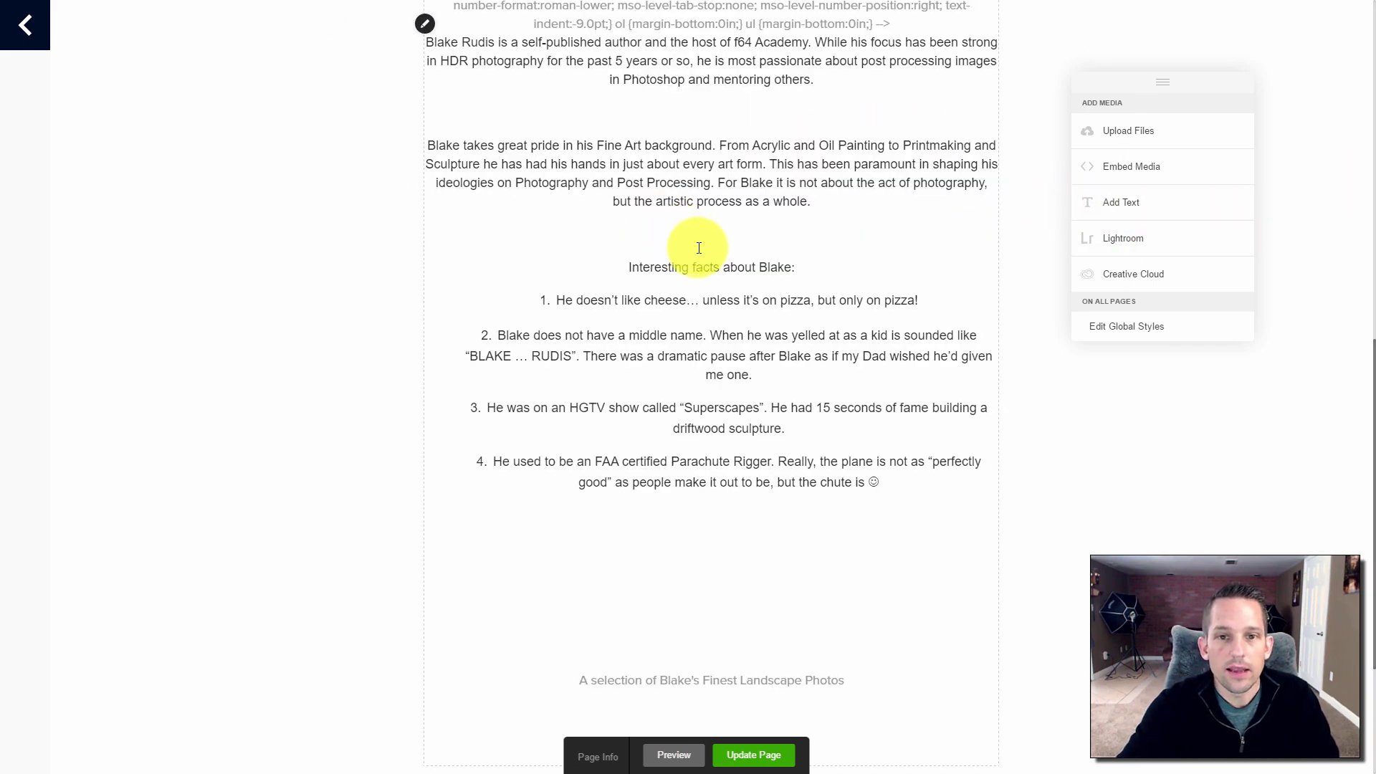
Delete the stray CSS code above the biography
scroll(667, 215, "up", 10)
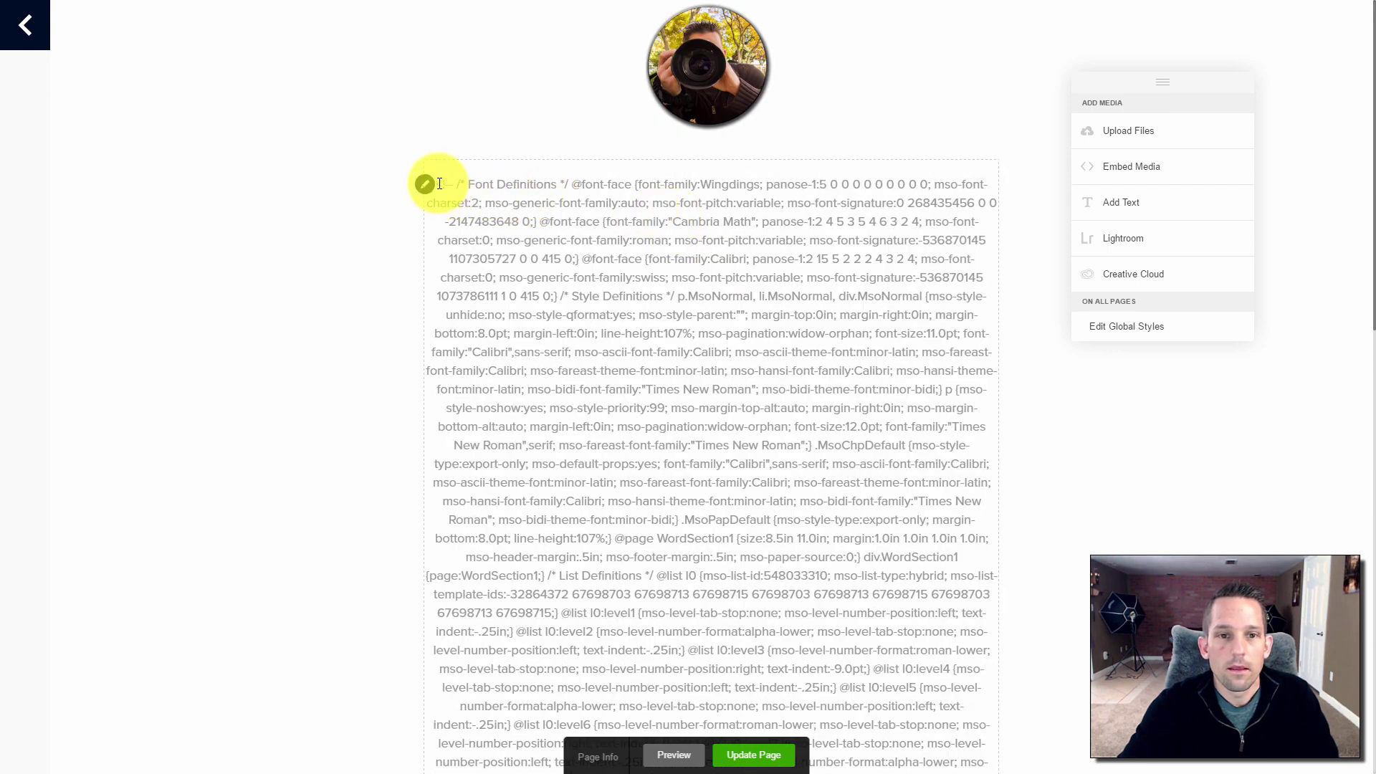
left_click_drag(435, 184, 875, 624)
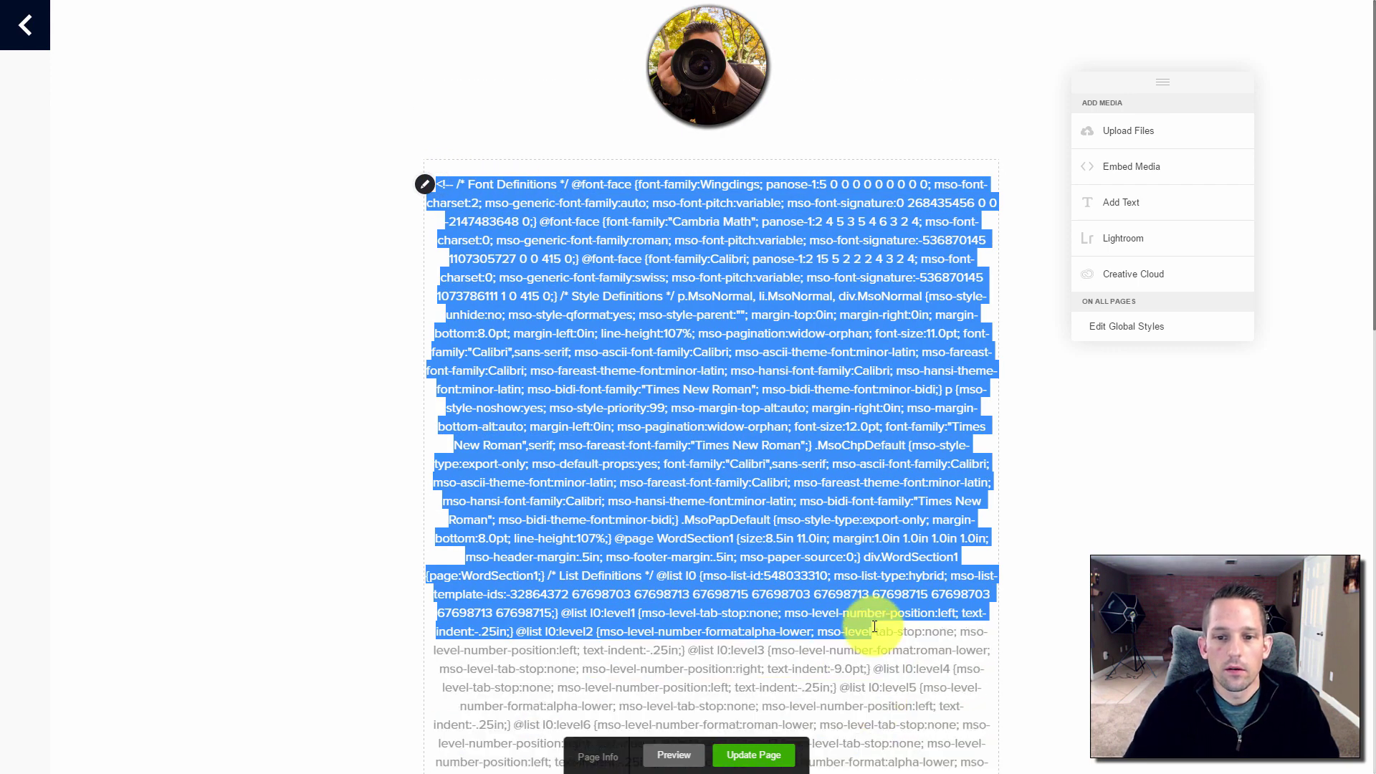
scroll(875, 616, "down", 10)
scroll(730, 184, "up", 3)
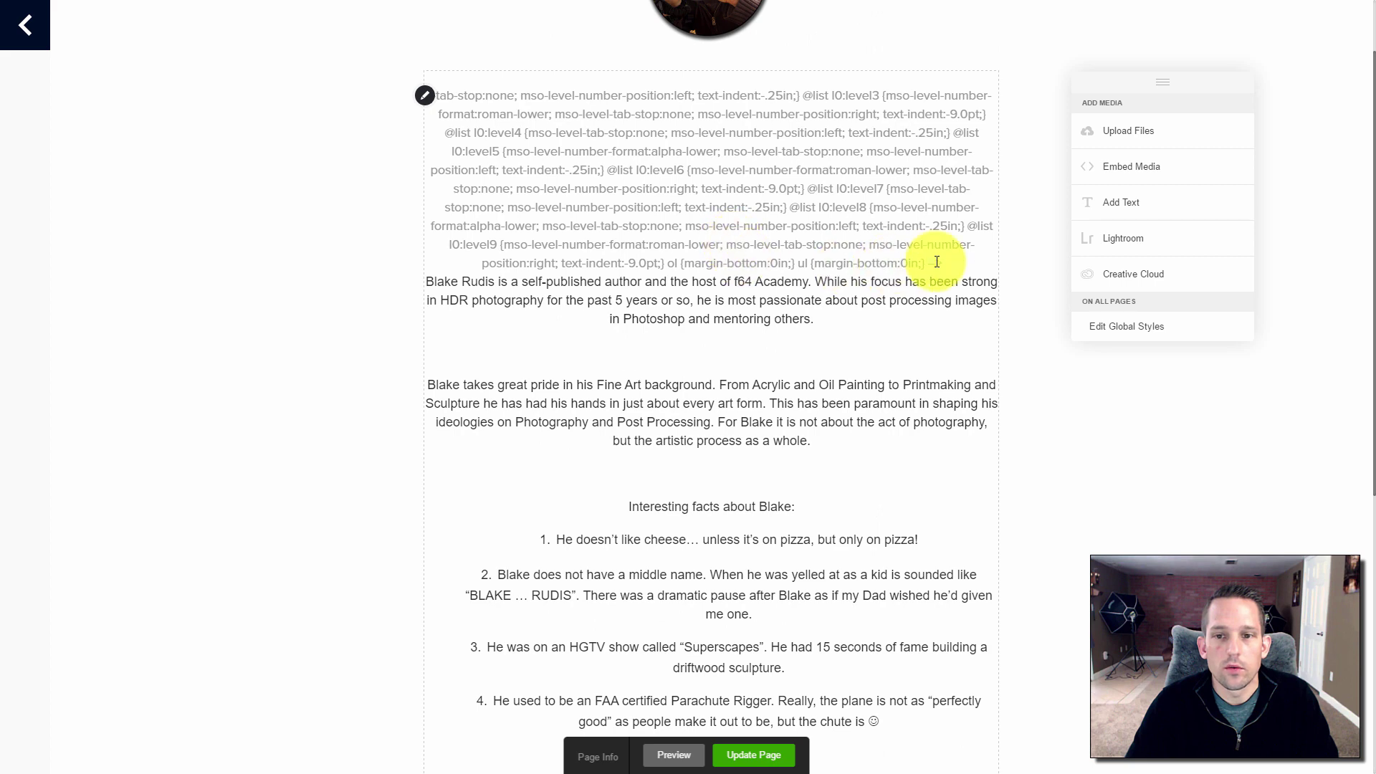
left_click_drag(939, 262, 430, 92)
key("BackSpace")
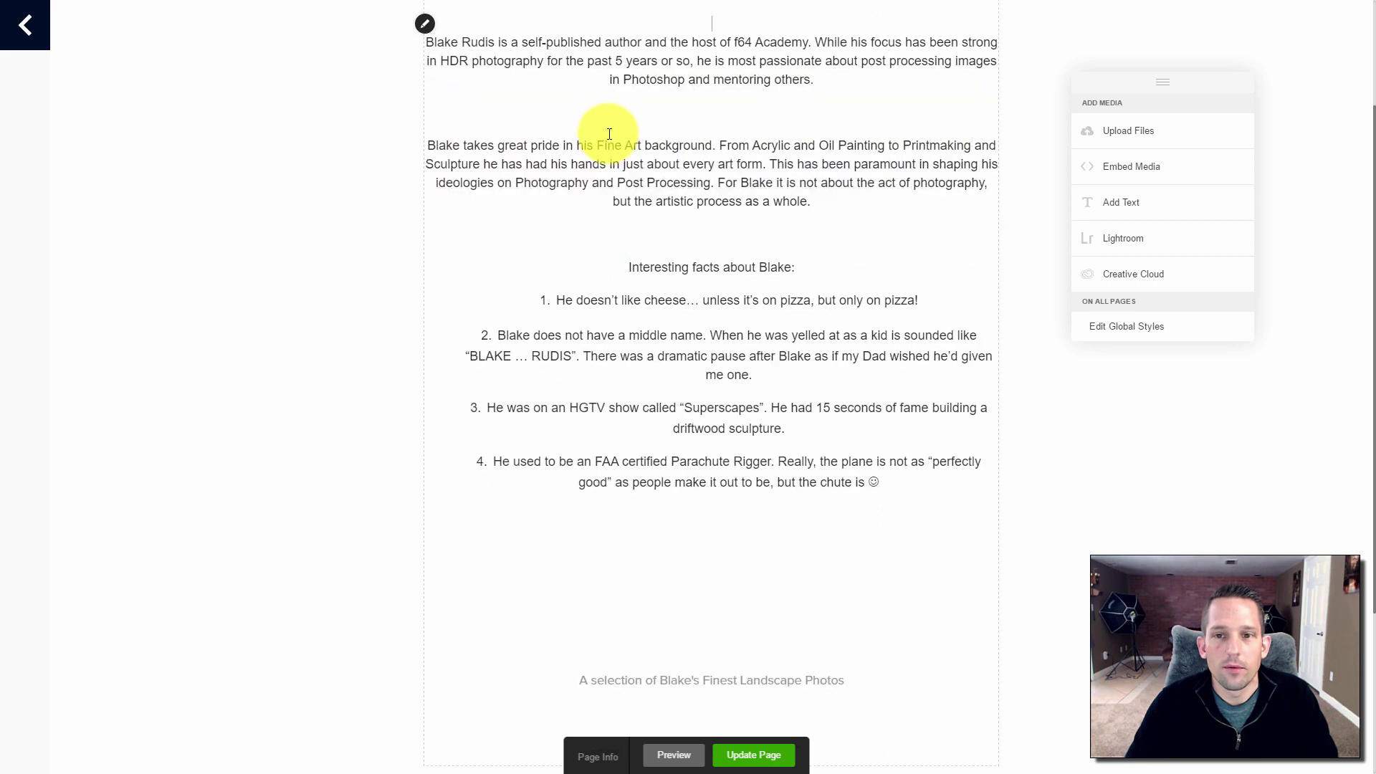
scroll(645, 158, "up", 3)
Insert 'Master' before Parachute Rigger in fact 4 and update the page
left_click(737, 326)
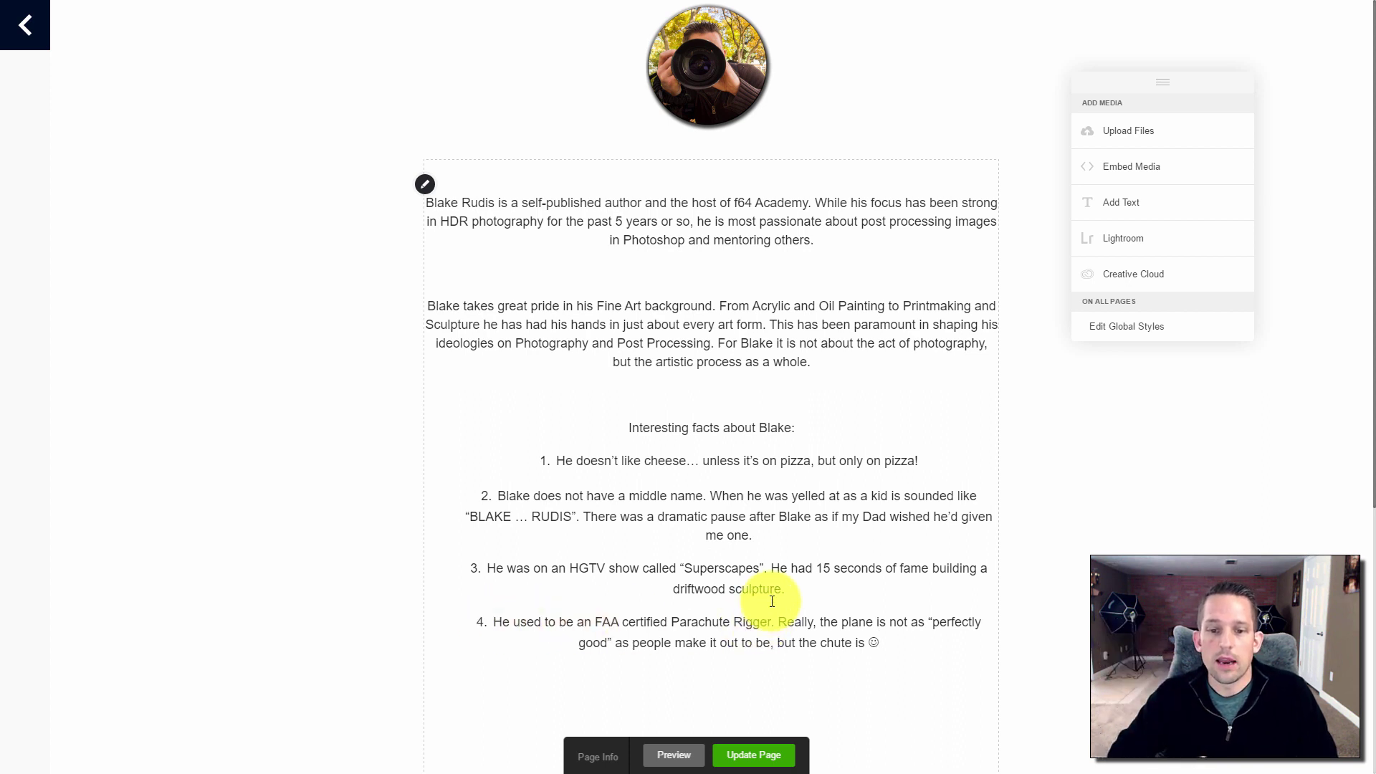
left_click(672, 621)
type("Master")
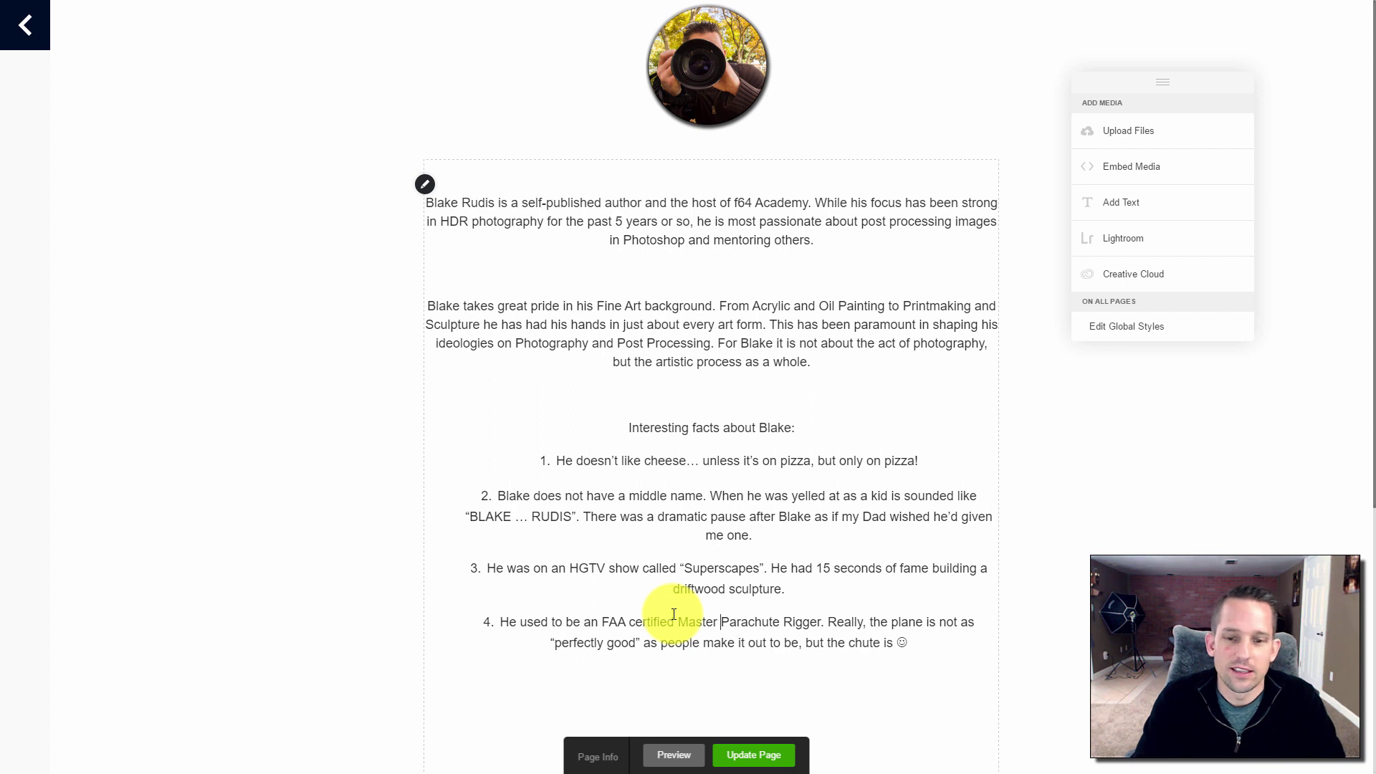
left_click(929, 637)
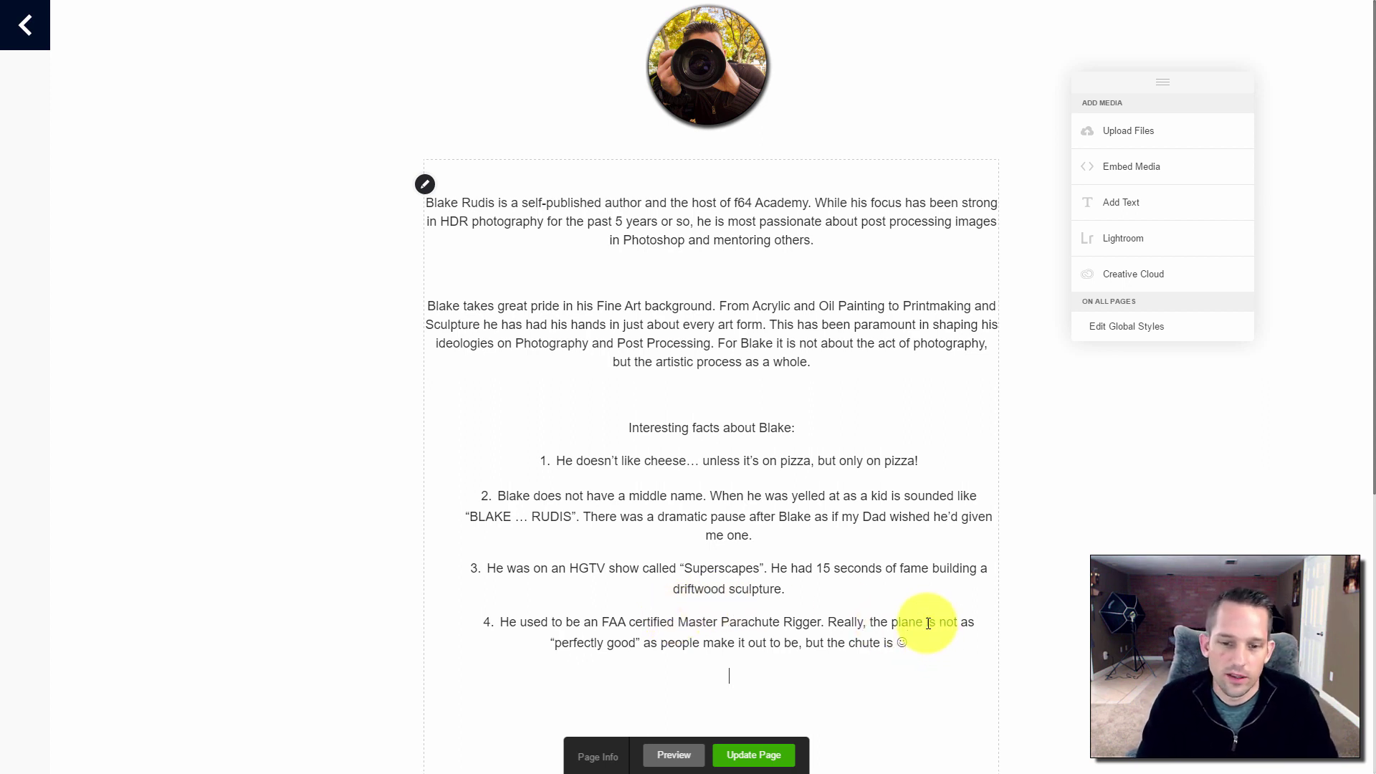
left_click(745, 758)
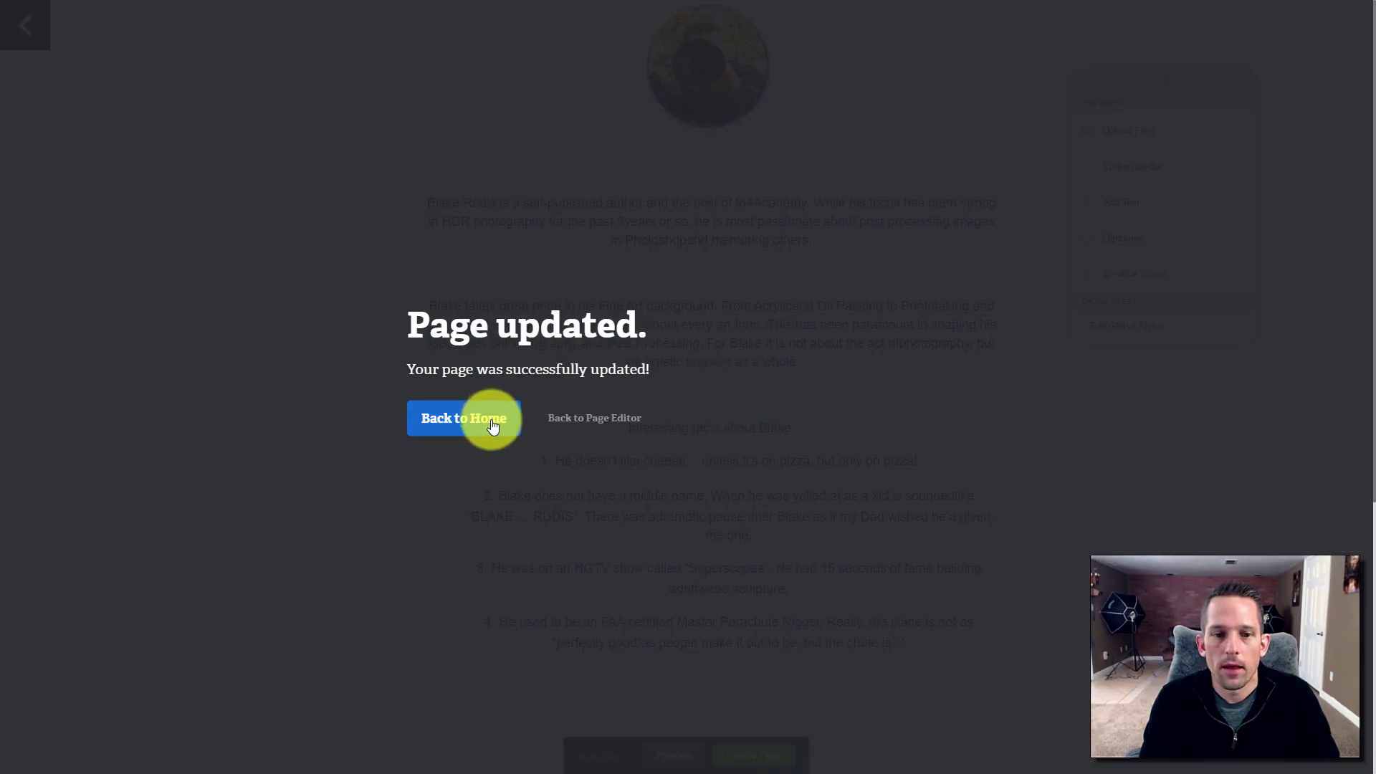
Reorder the navigation so the About page comes after Projects and Blog
left_click(492, 426)
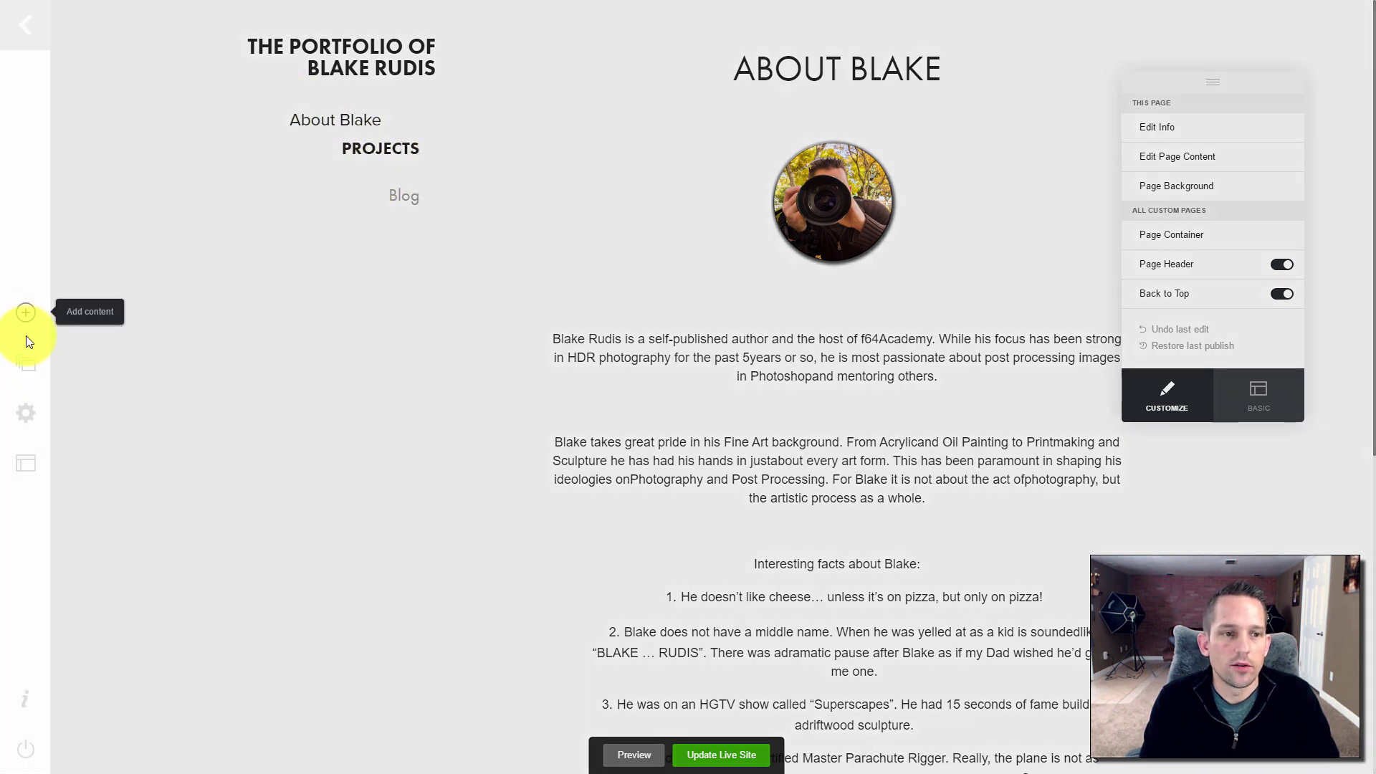
left_click(27, 358)
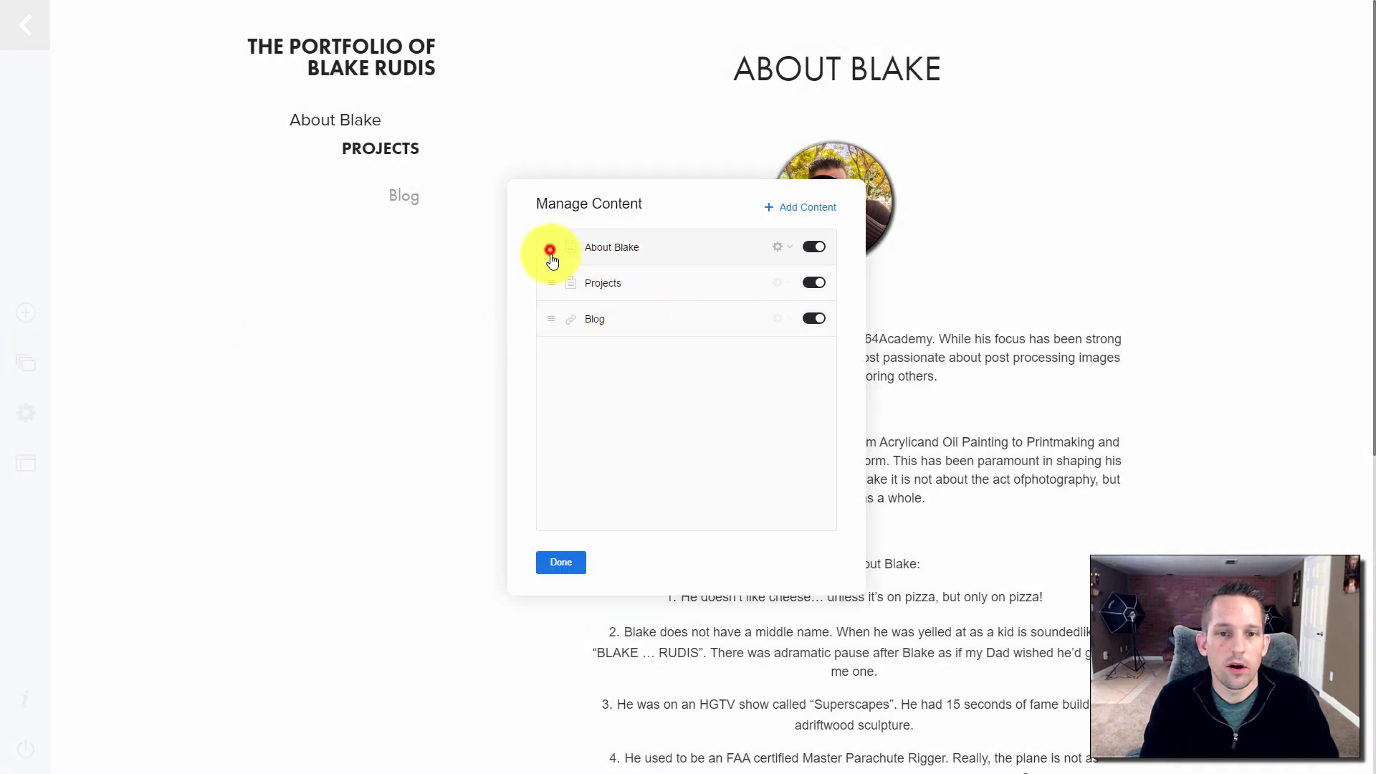
left_click_drag(551, 254, 553, 335)
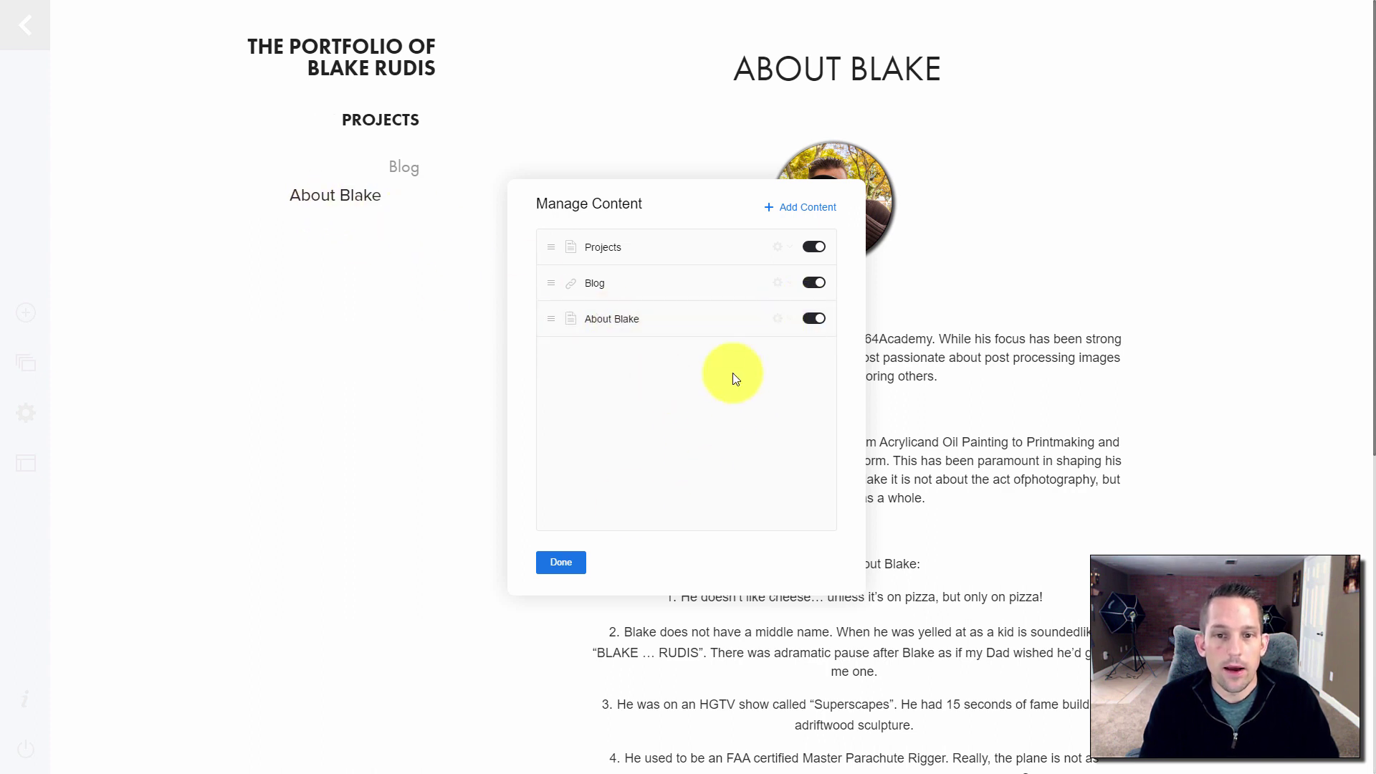
left_click(564, 563)
left_click(252, 140)
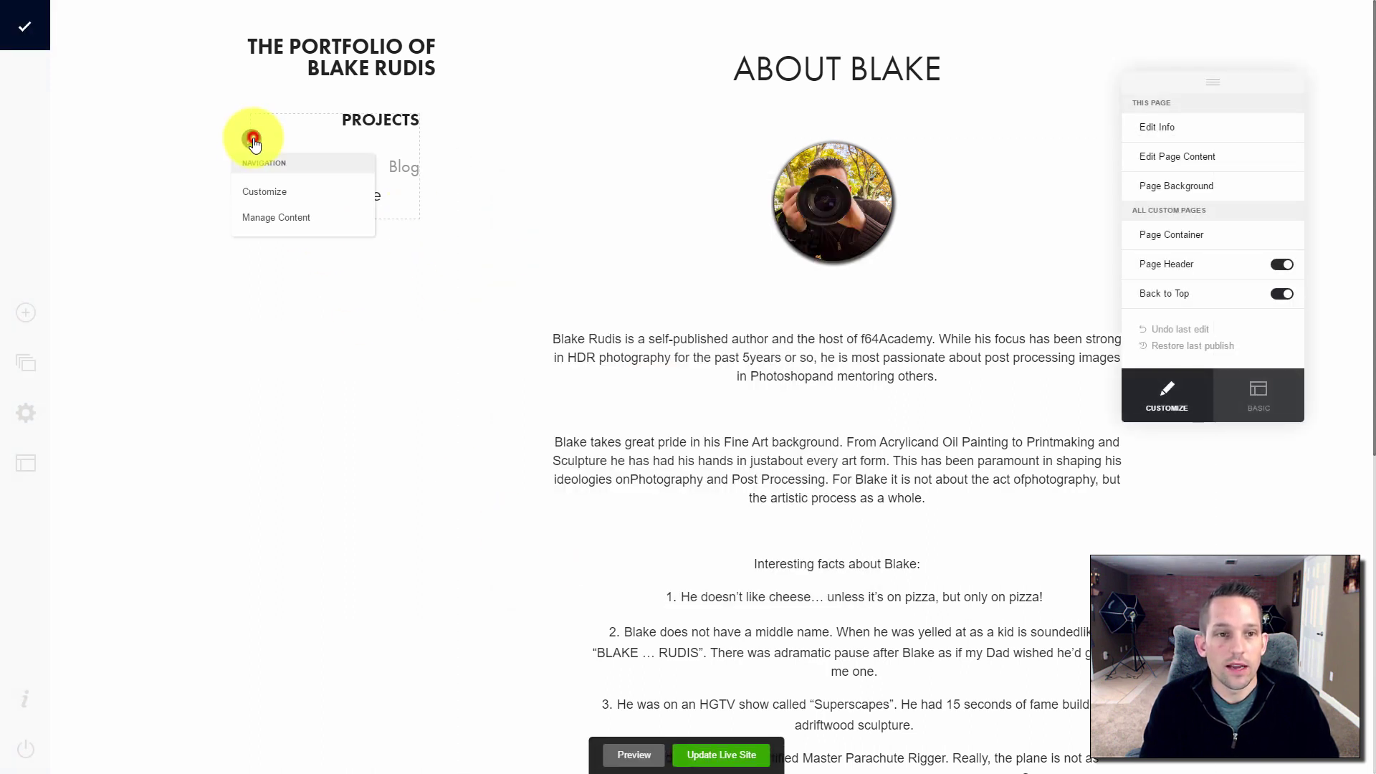
Right-align the navigation page titles and set their font to Futura PT
left_click(274, 199)
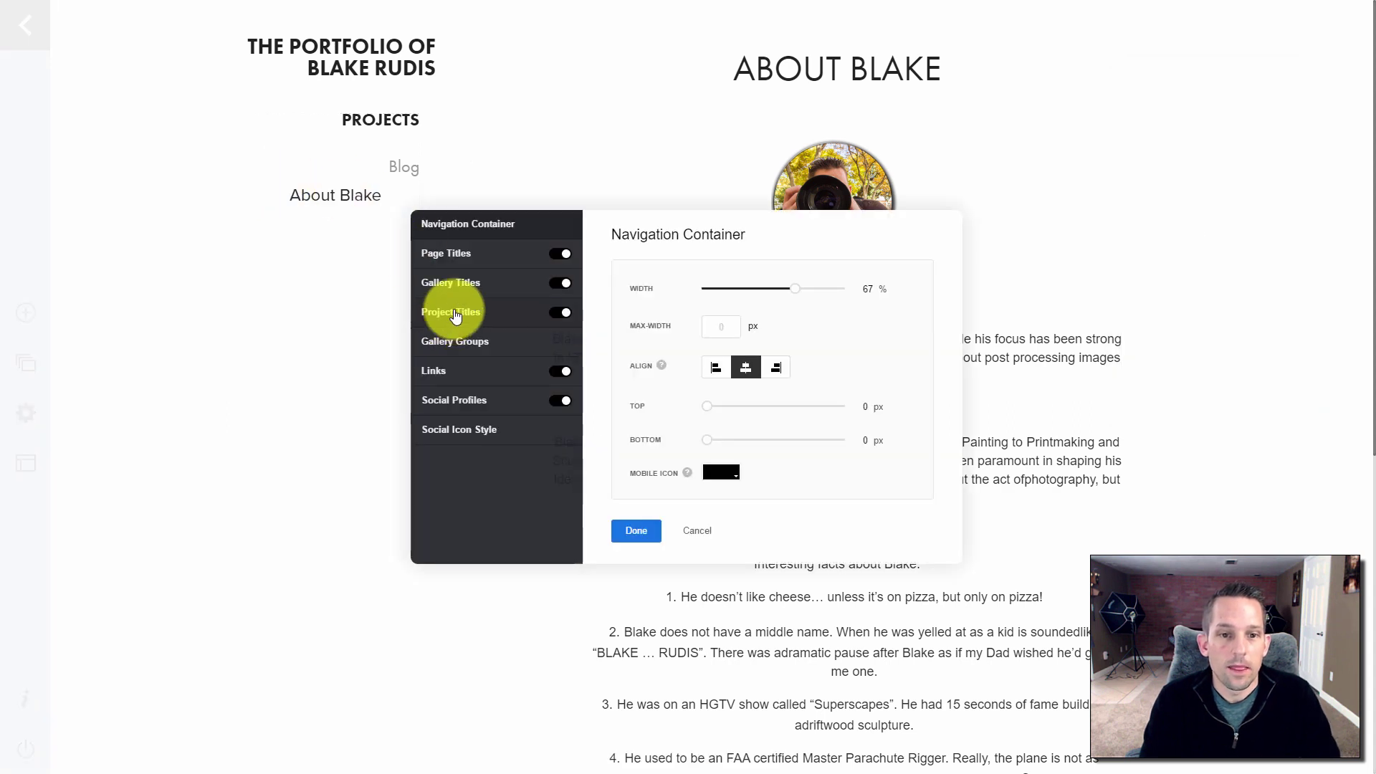
left_click(467, 257)
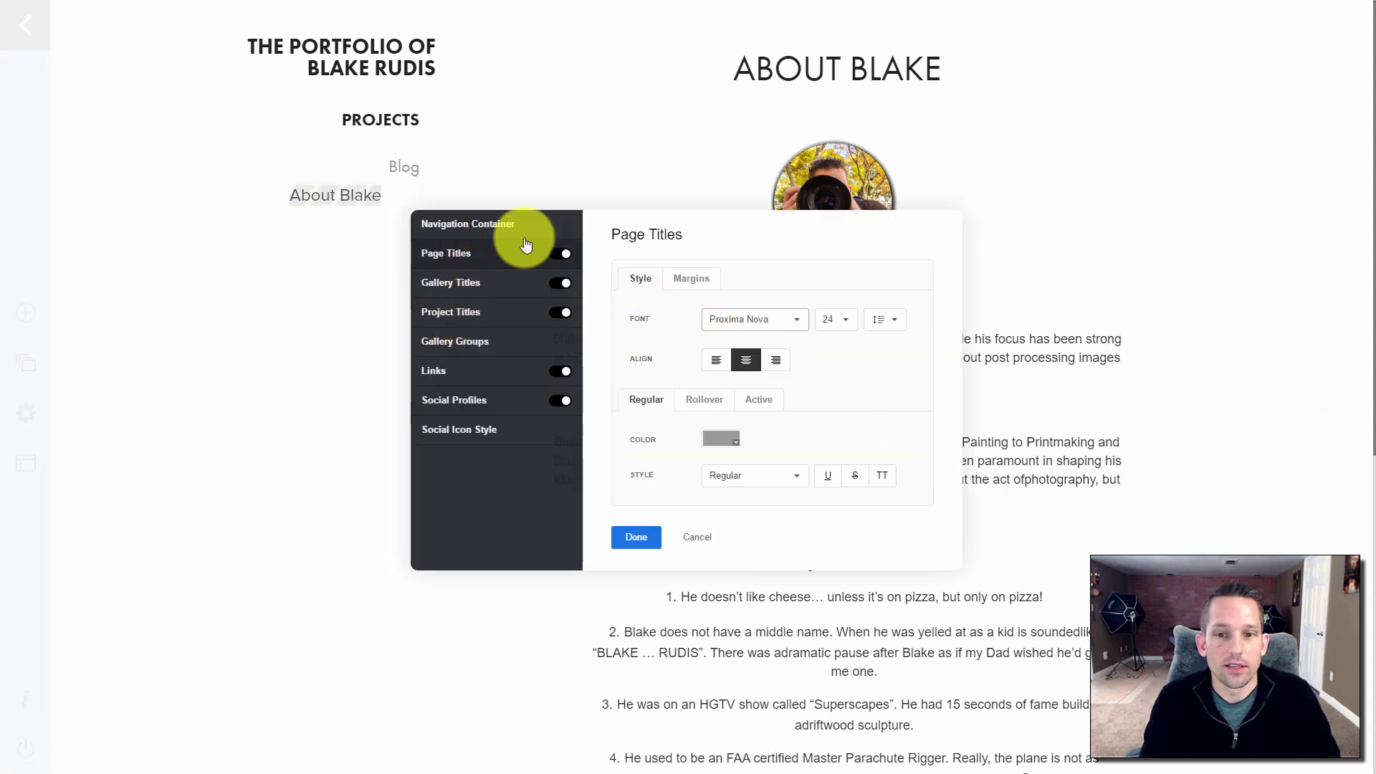
left_click(779, 361)
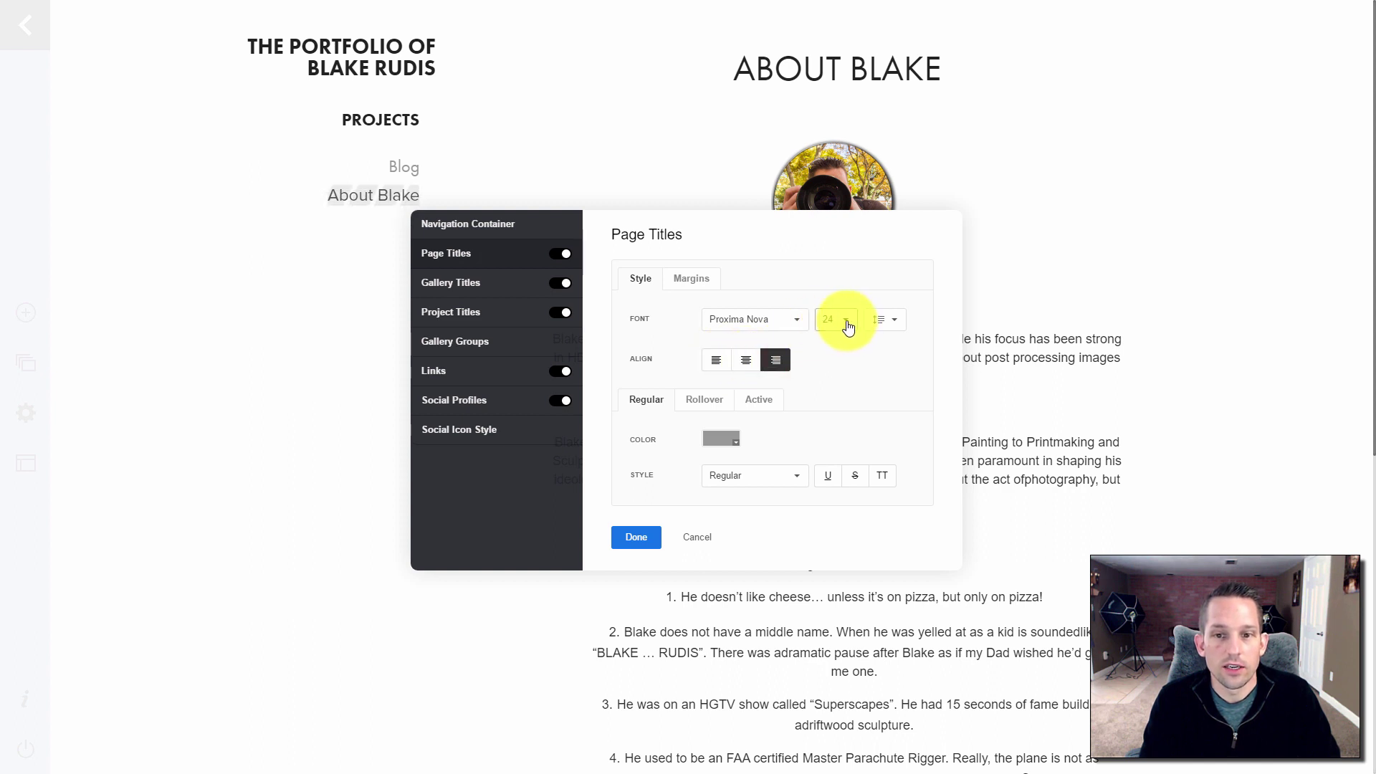
left_click(797, 319)
left_click(749, 388)
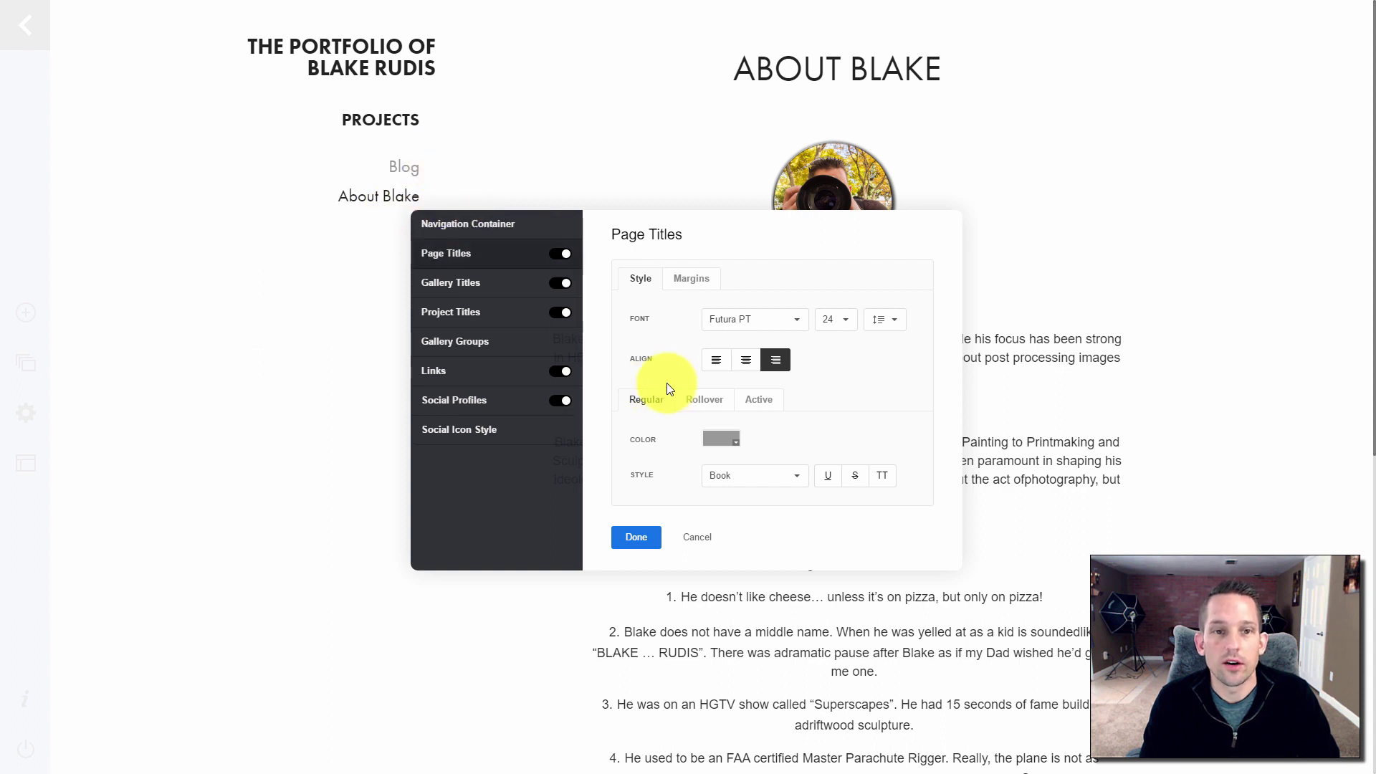
left_click(647, 538)
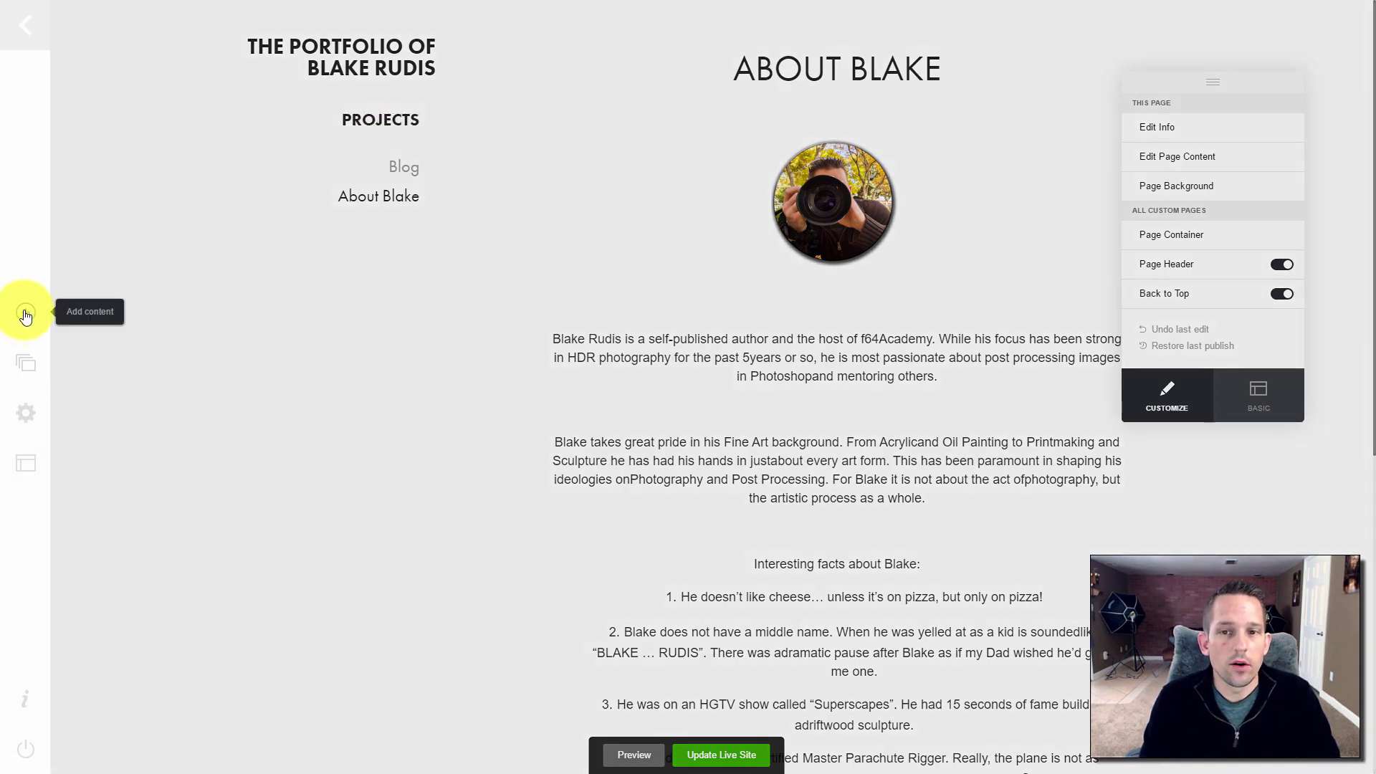
Create a new project named Landscape
left_click(25, 314)
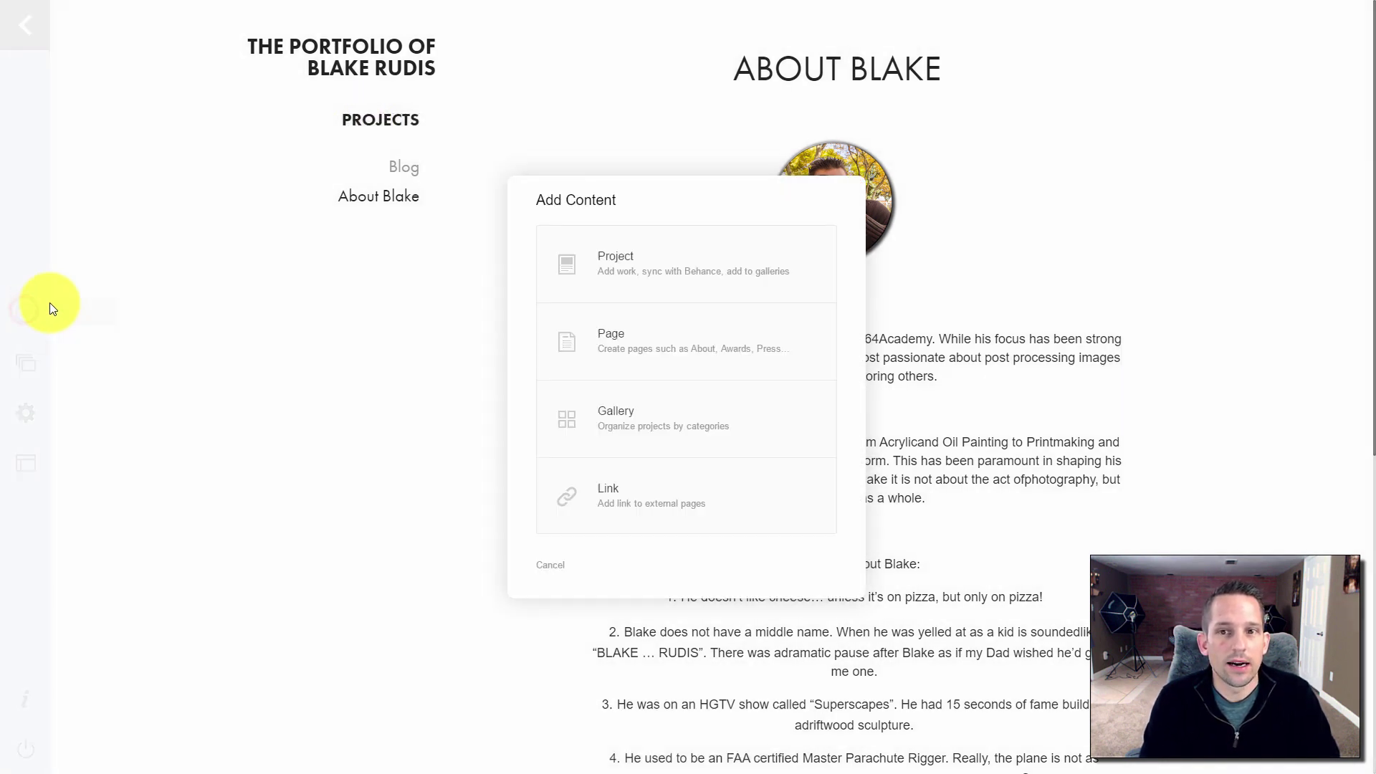
left_click(628, 267)
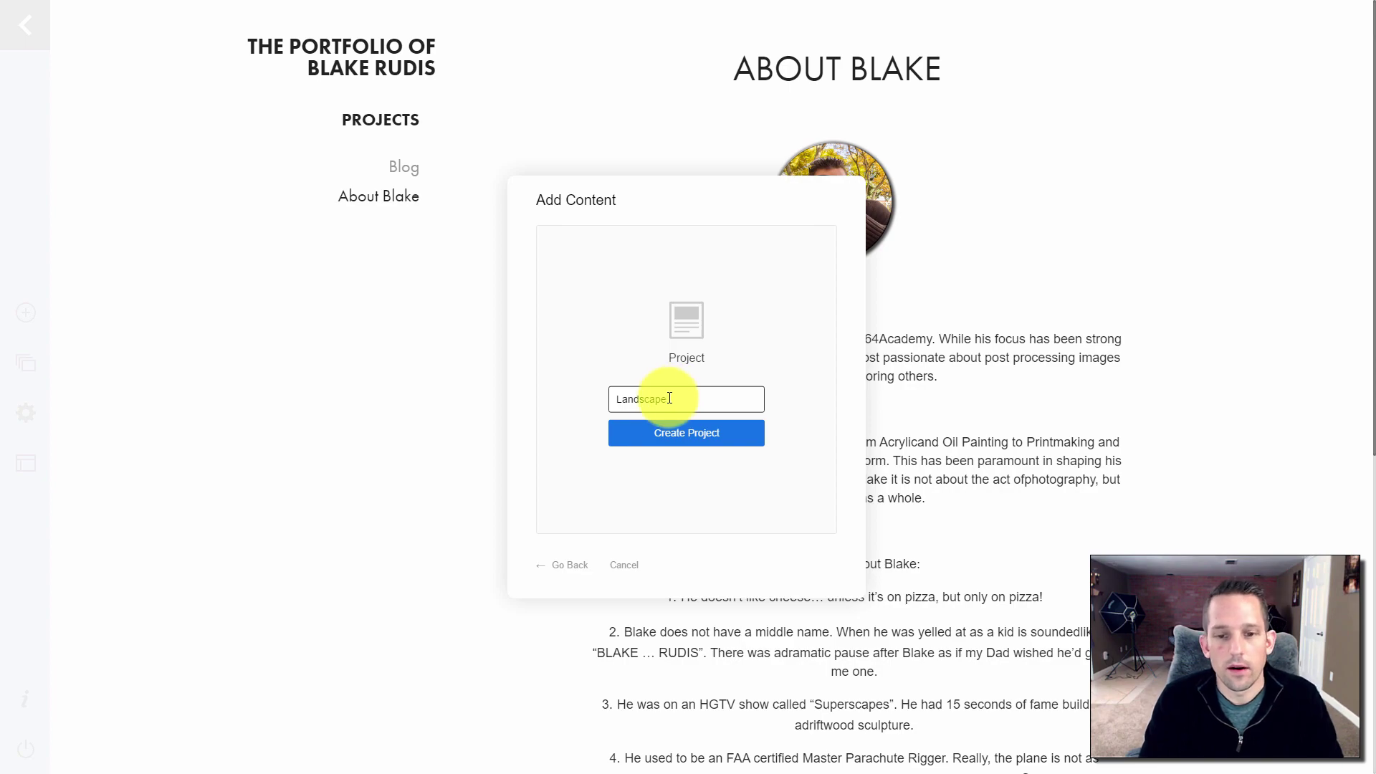
left_click(656, 432)
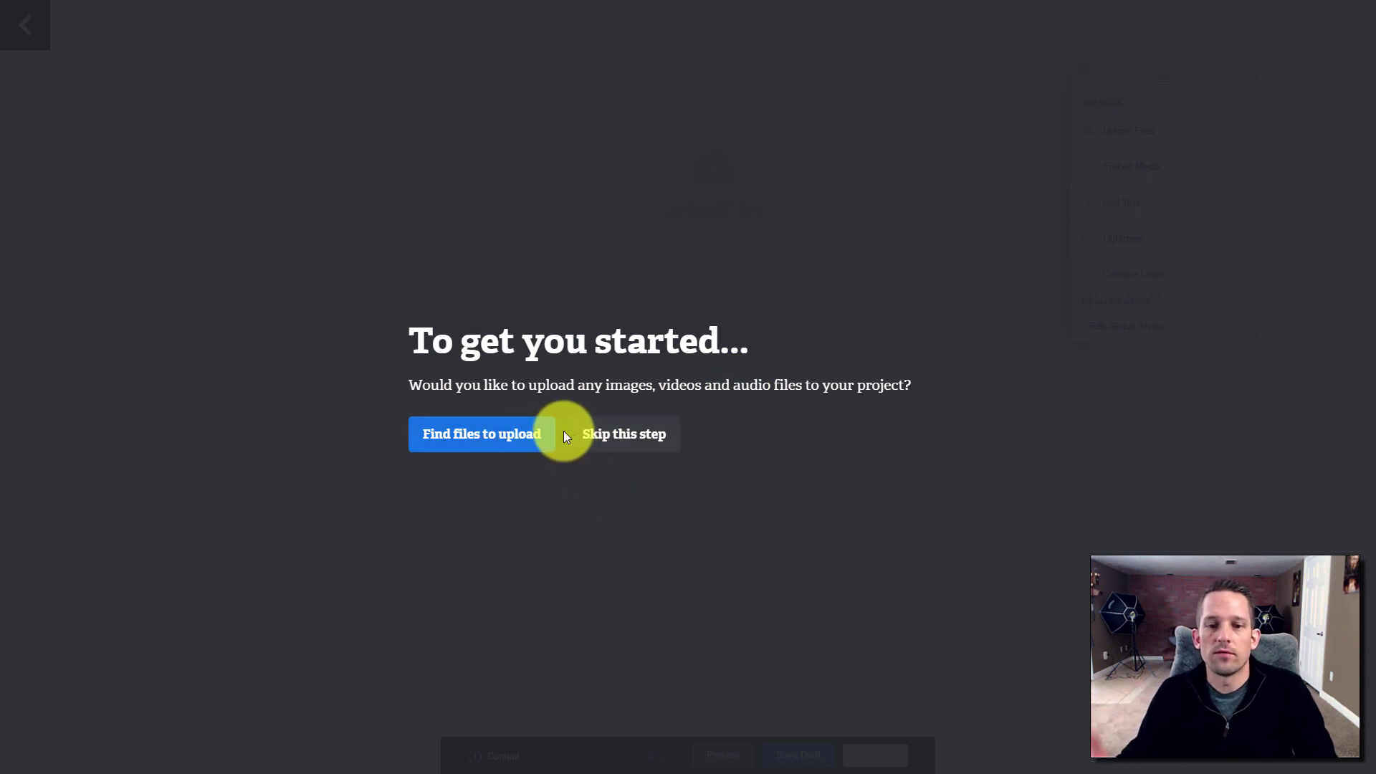
Upload all ten photos from the Landscape folder into the project
left_click(521, 439)
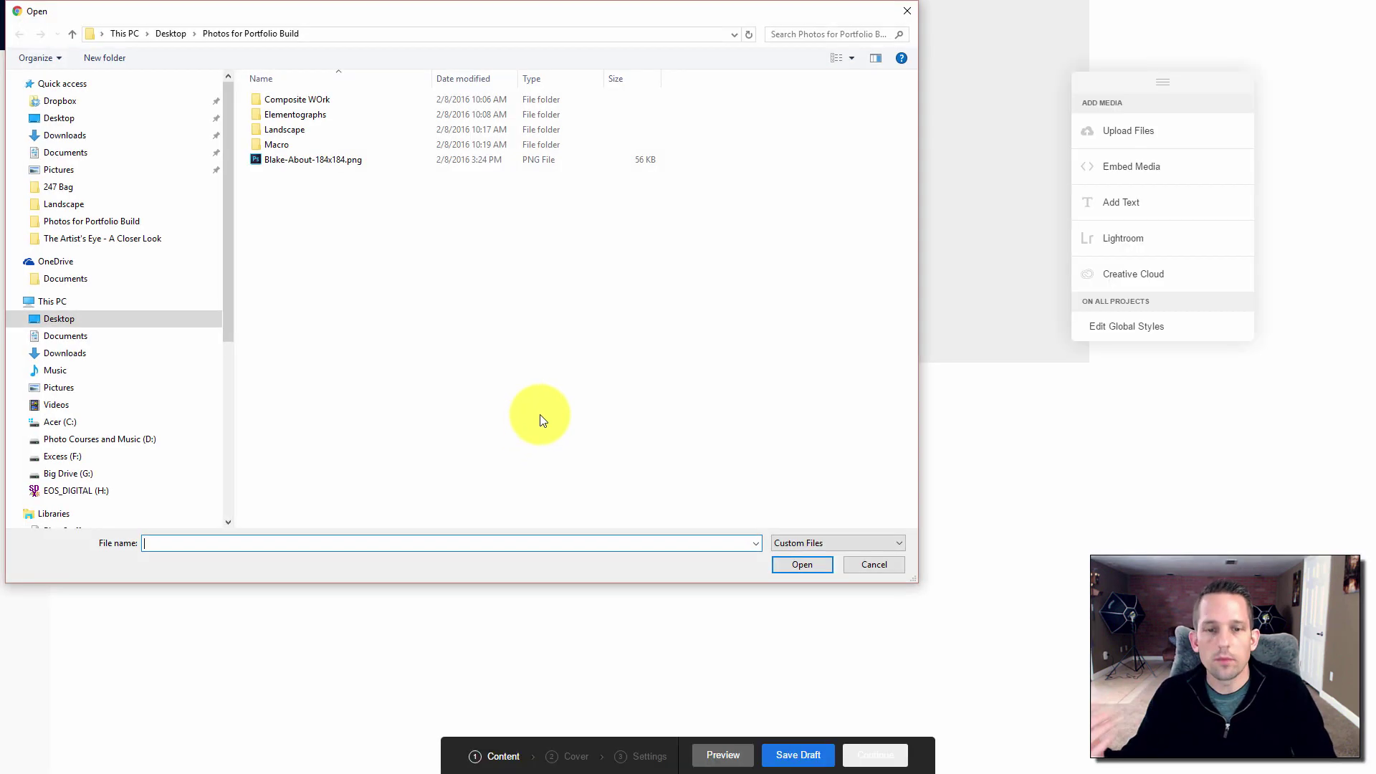
double_click(279, 129)
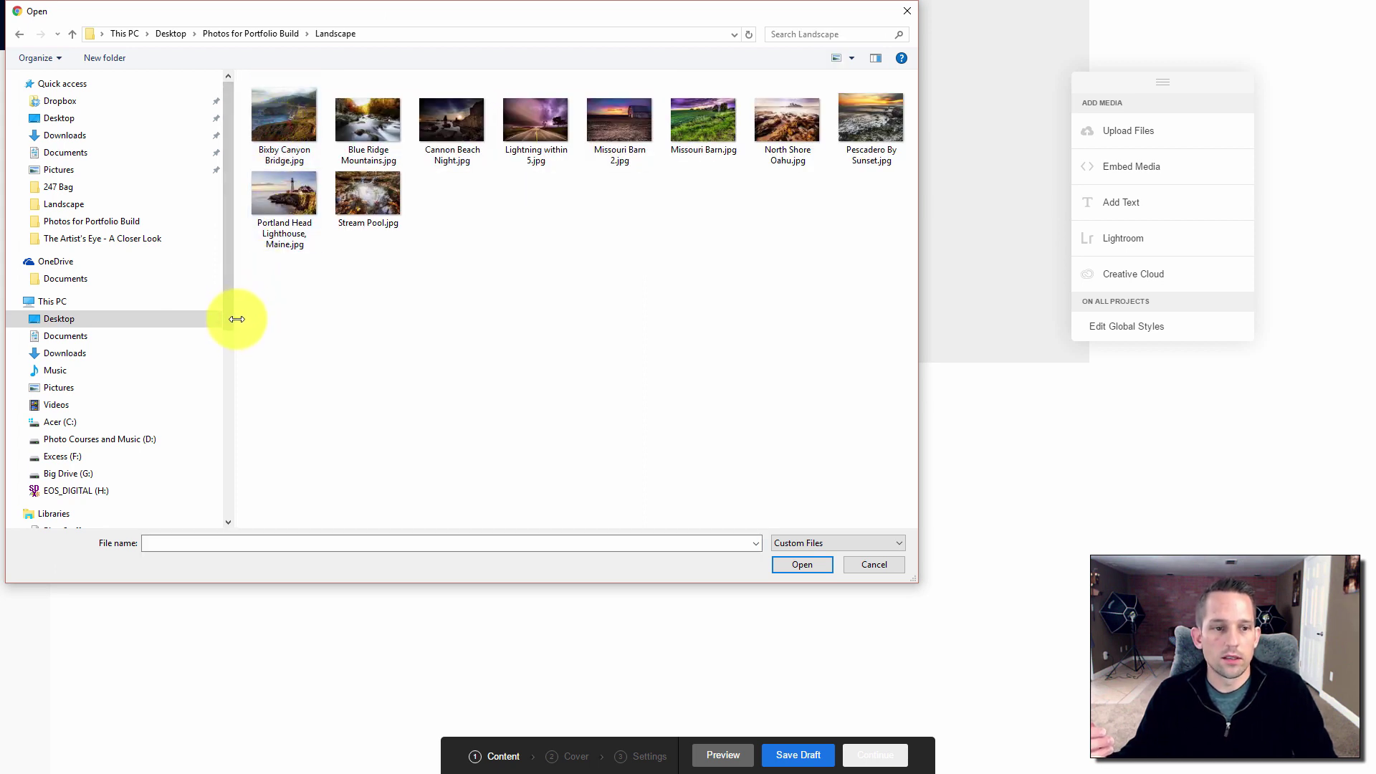
left_click_drag(236, 319, 40, 316)
left_click_drag(868, 247, 126, 138)
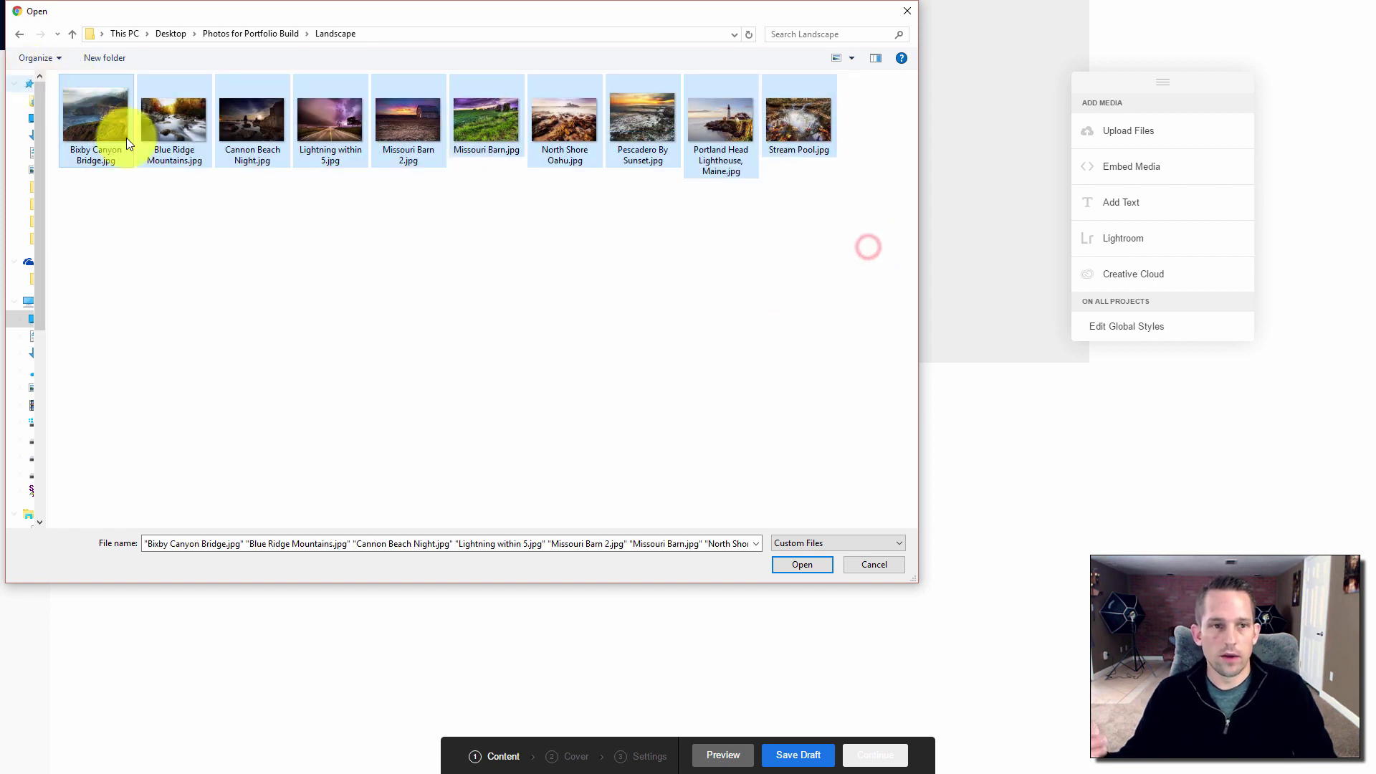
left_click(781, 566)
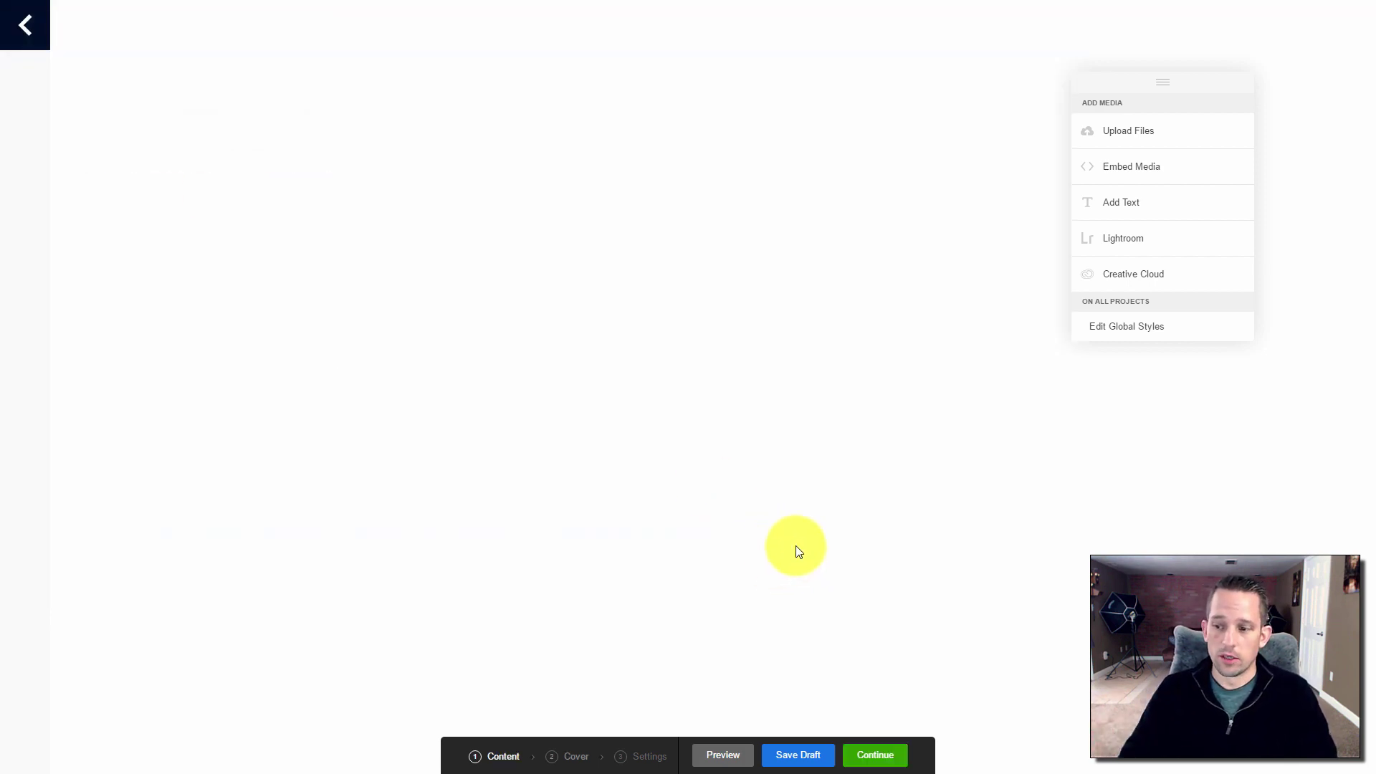
Crop the autumn river photo as the Landscape project's cover image
scroll(795, 551, "down", 2)
scroll(828, 528, "down", 20)
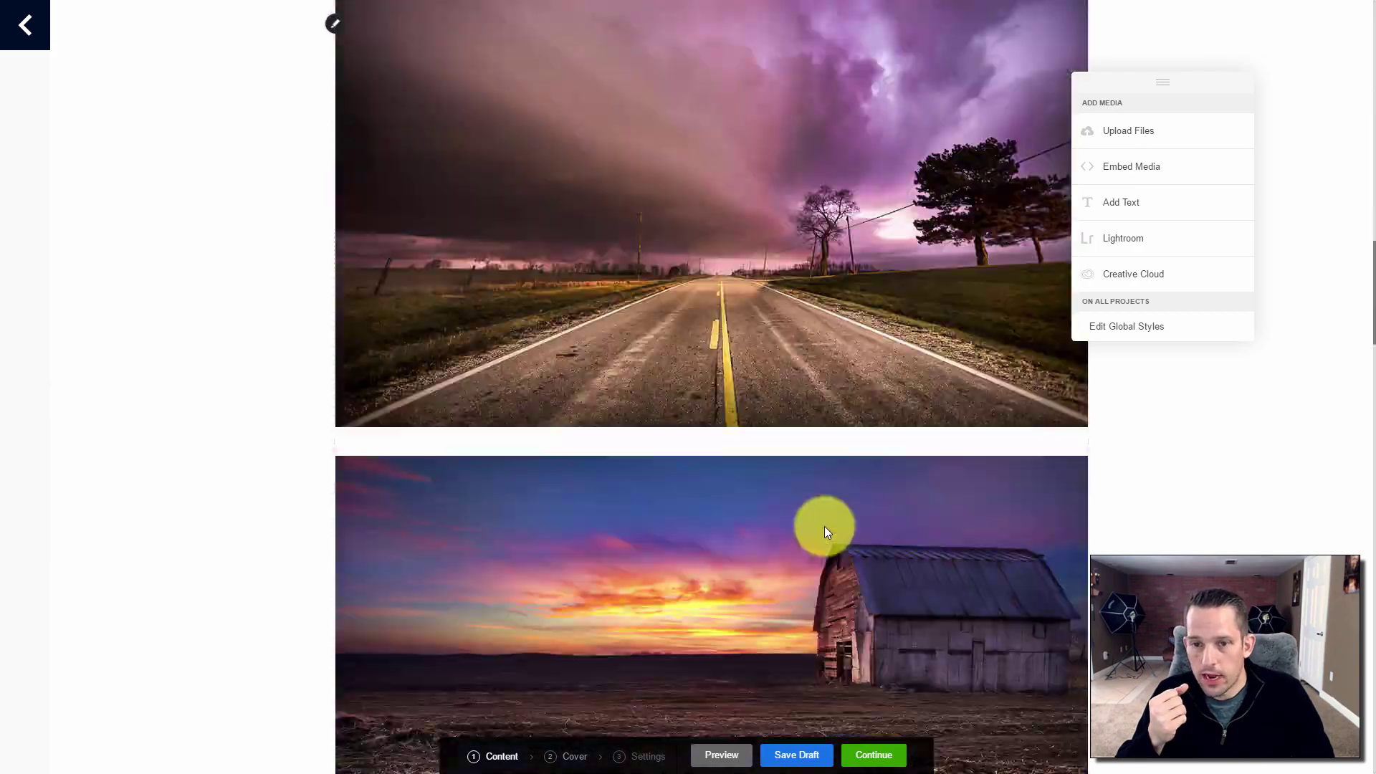
scroll(825, 533, "up", 20)
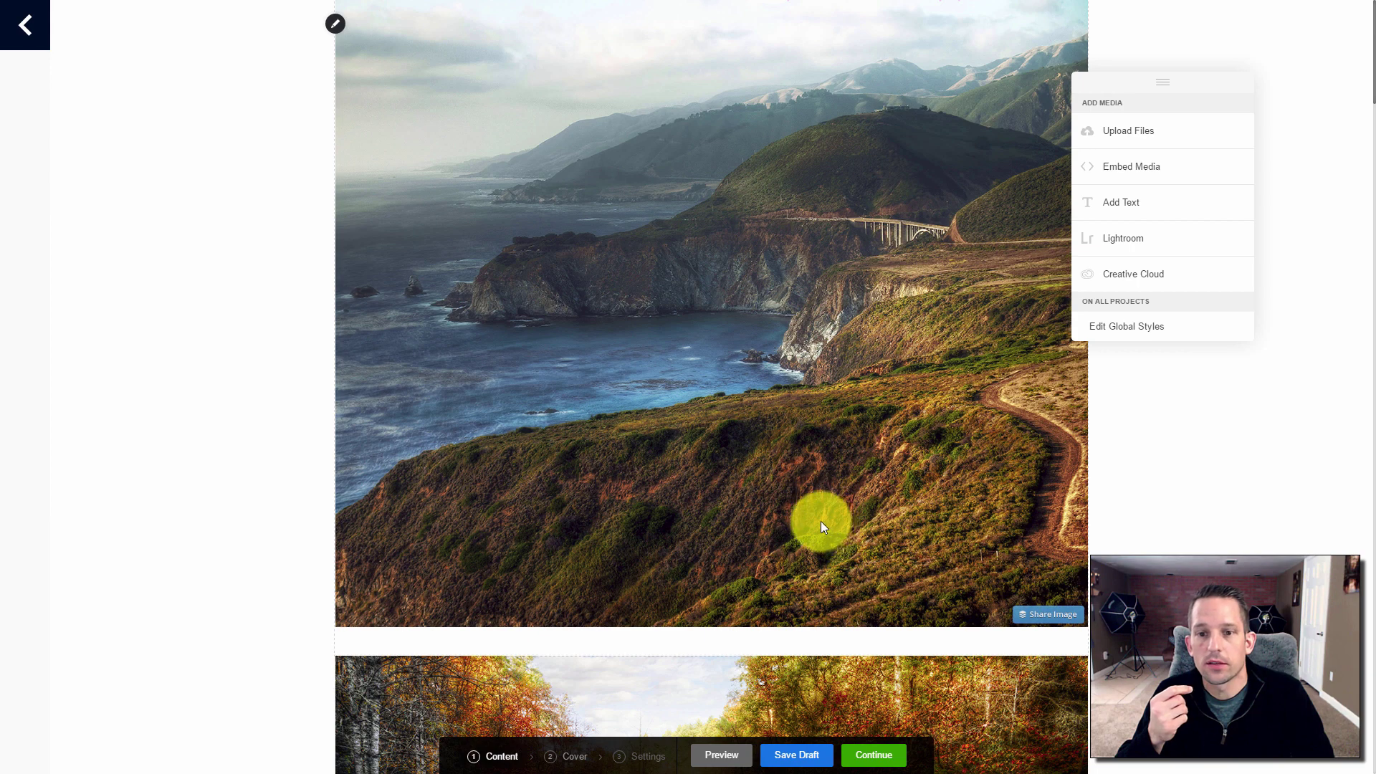
left_click(868, 757)
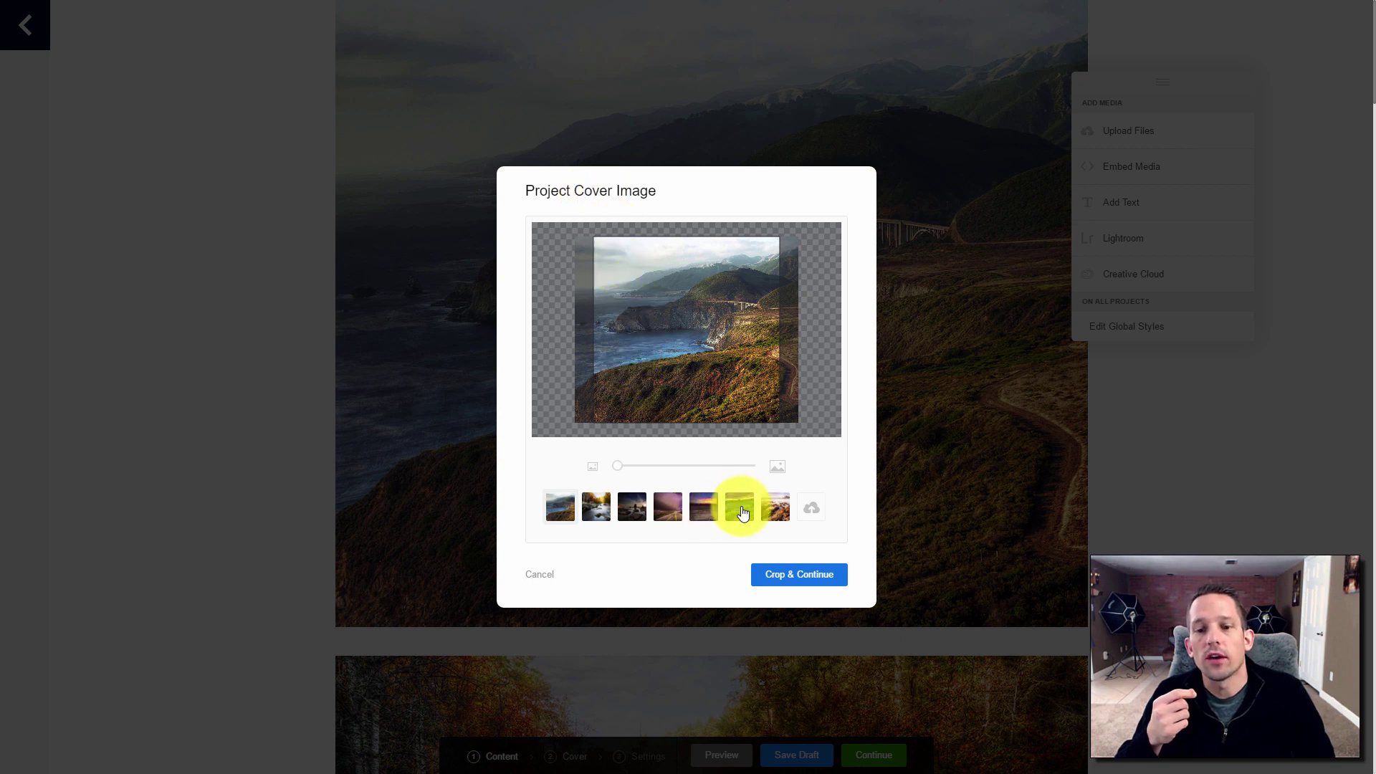
left_click(779, 510)
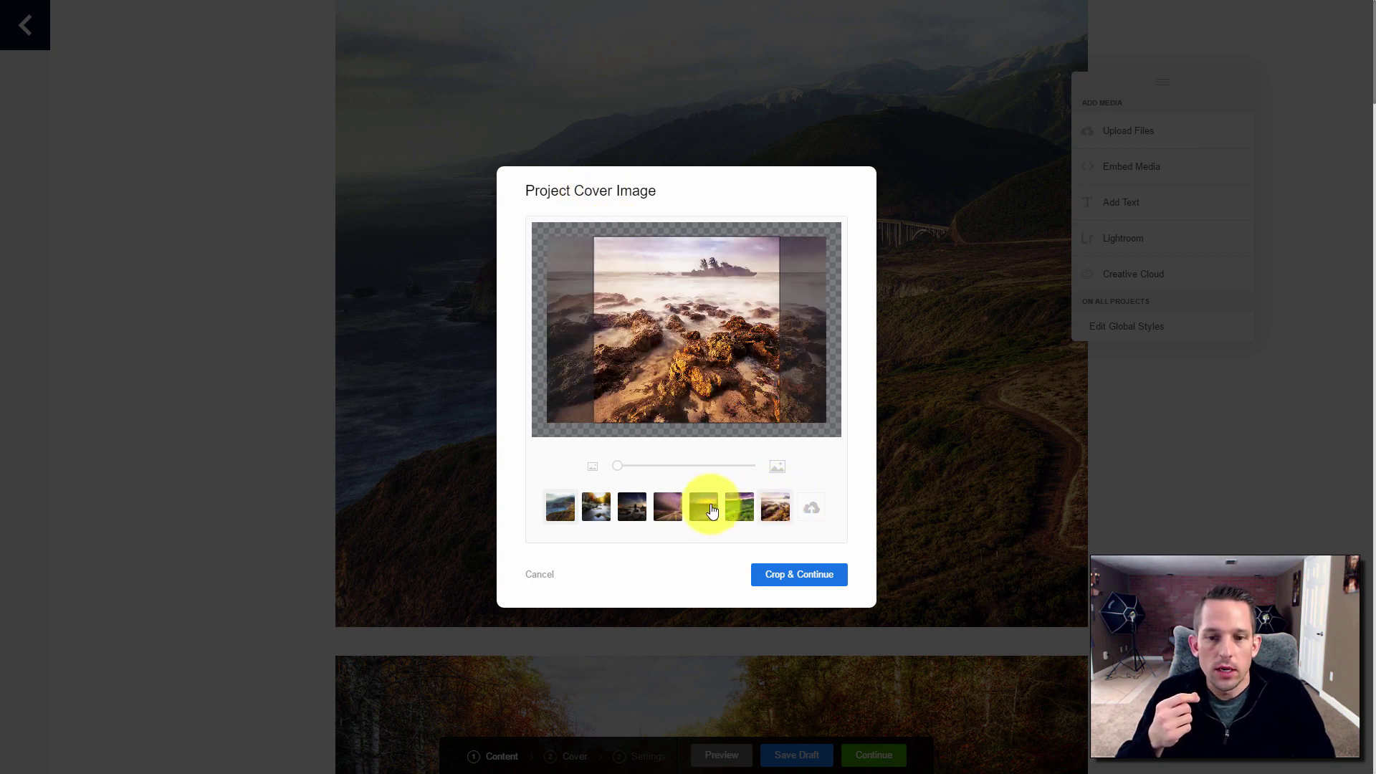
left_click(596, 506)
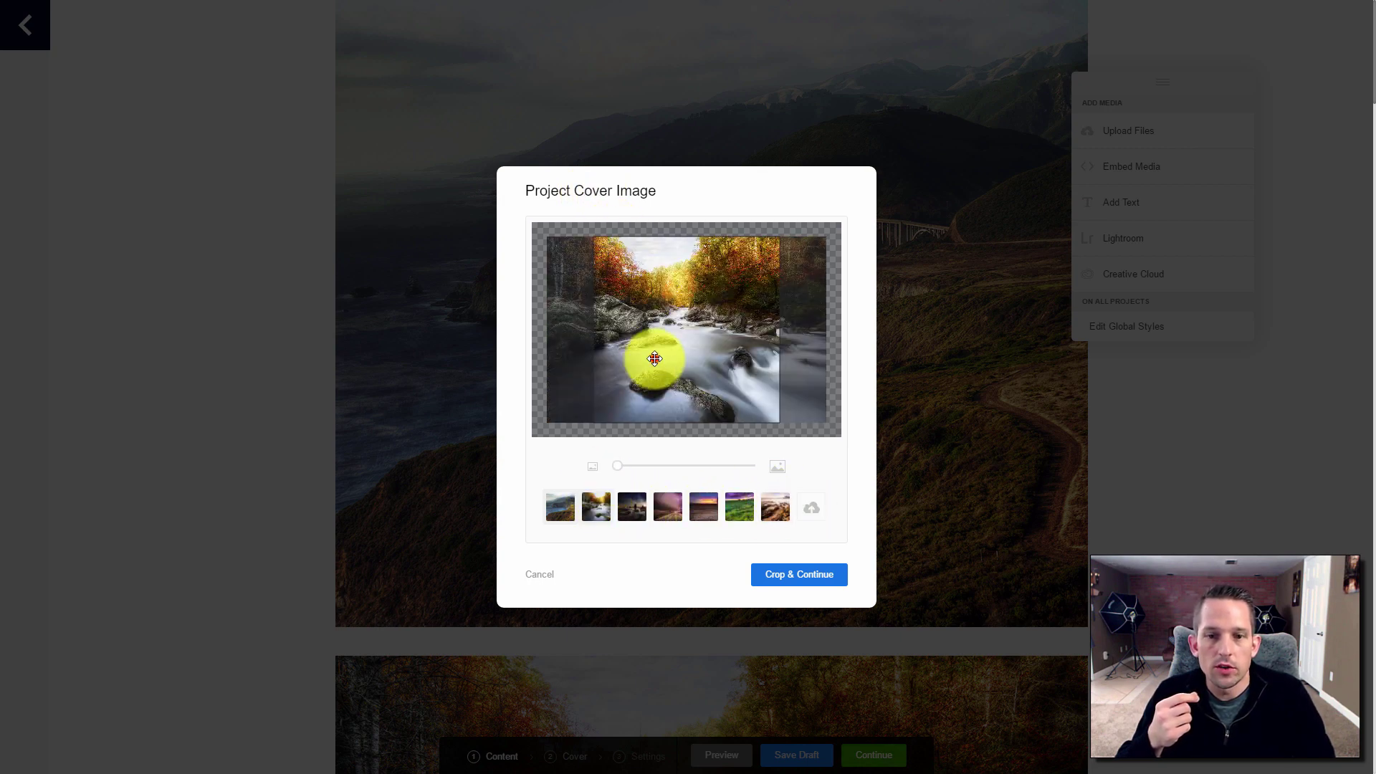
mouse_move(652, 354)
left_mouse_down()
mouse_move(663, 358)
mouse_move(633, 367)
left_mouse_up()
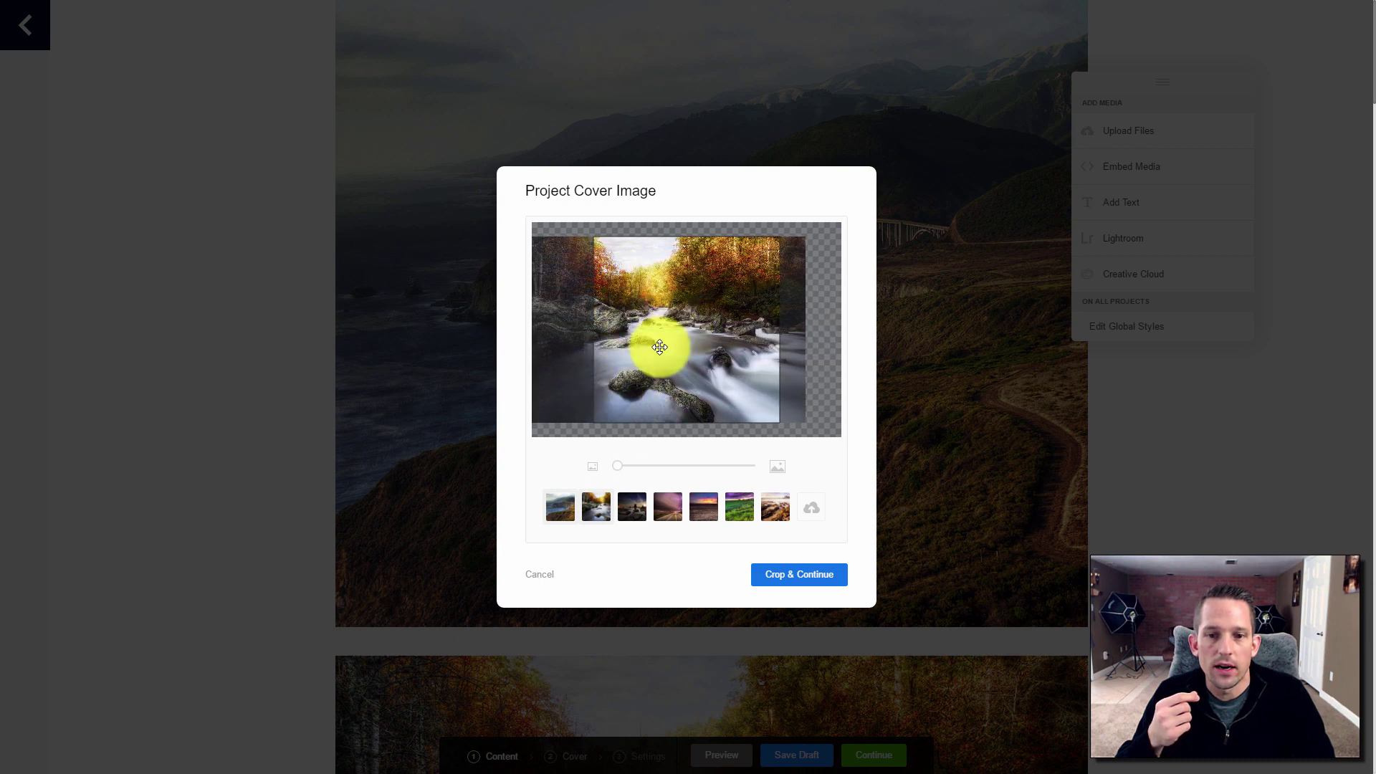
left_click(799, 586)
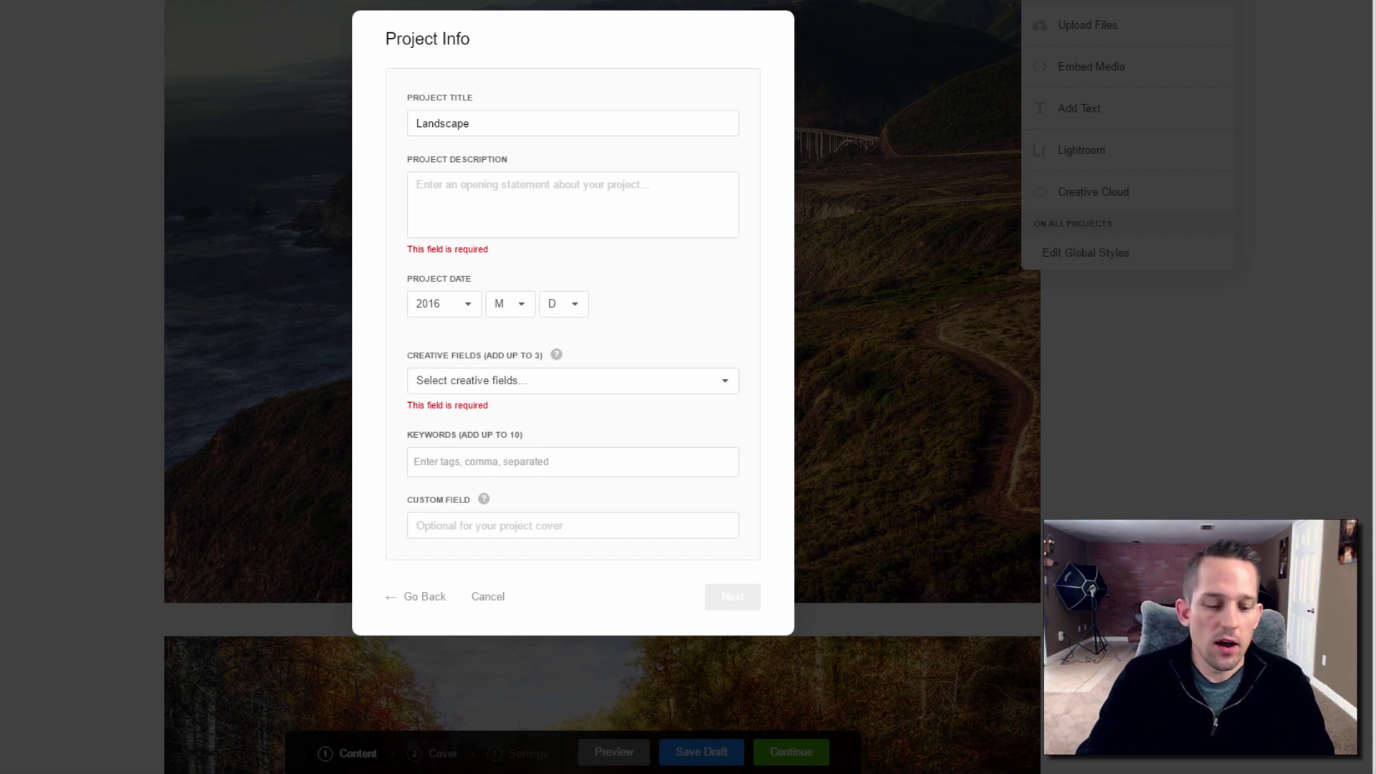
Paste the Landscape description, choose the Fine Arts creative field and add the keyword Landscape
left_click(565, 202)
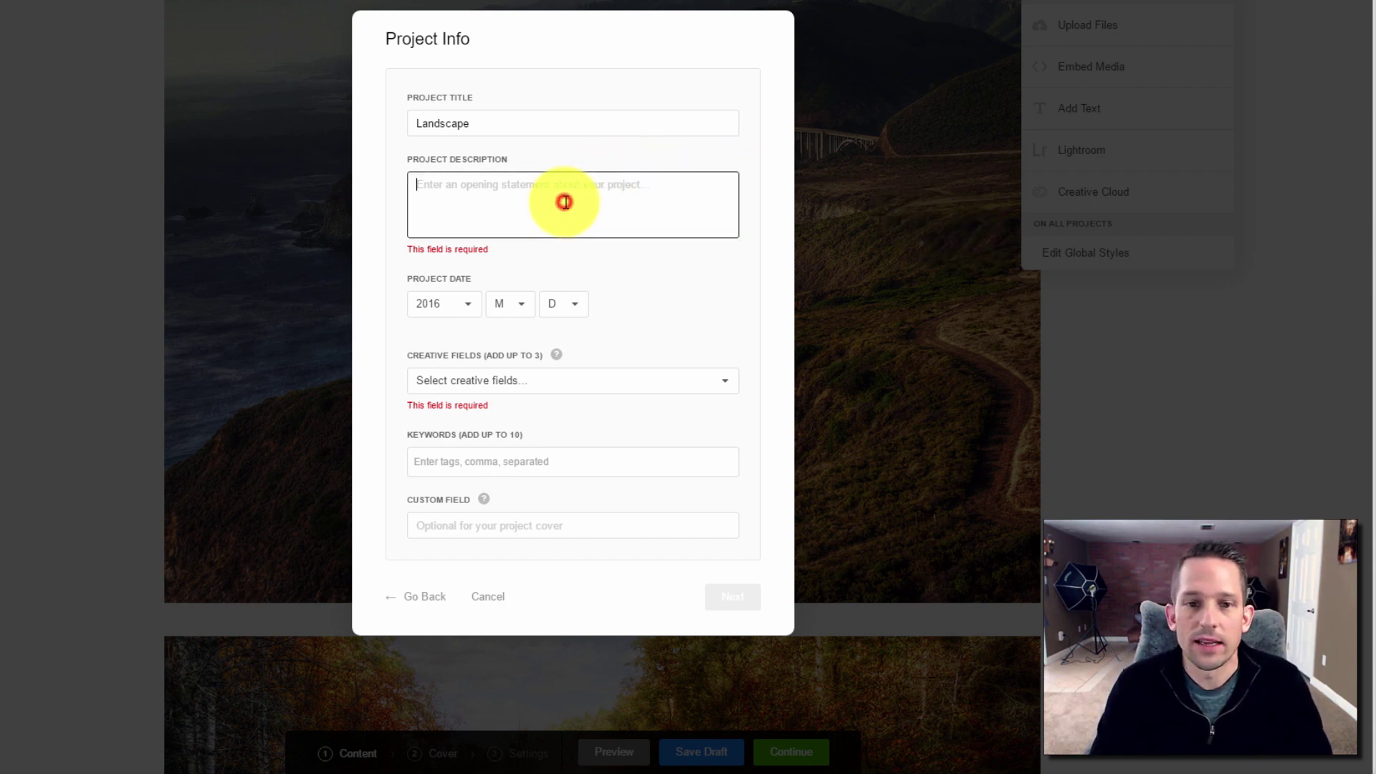
type("A selection of Blake's Finest Landscape Photos")
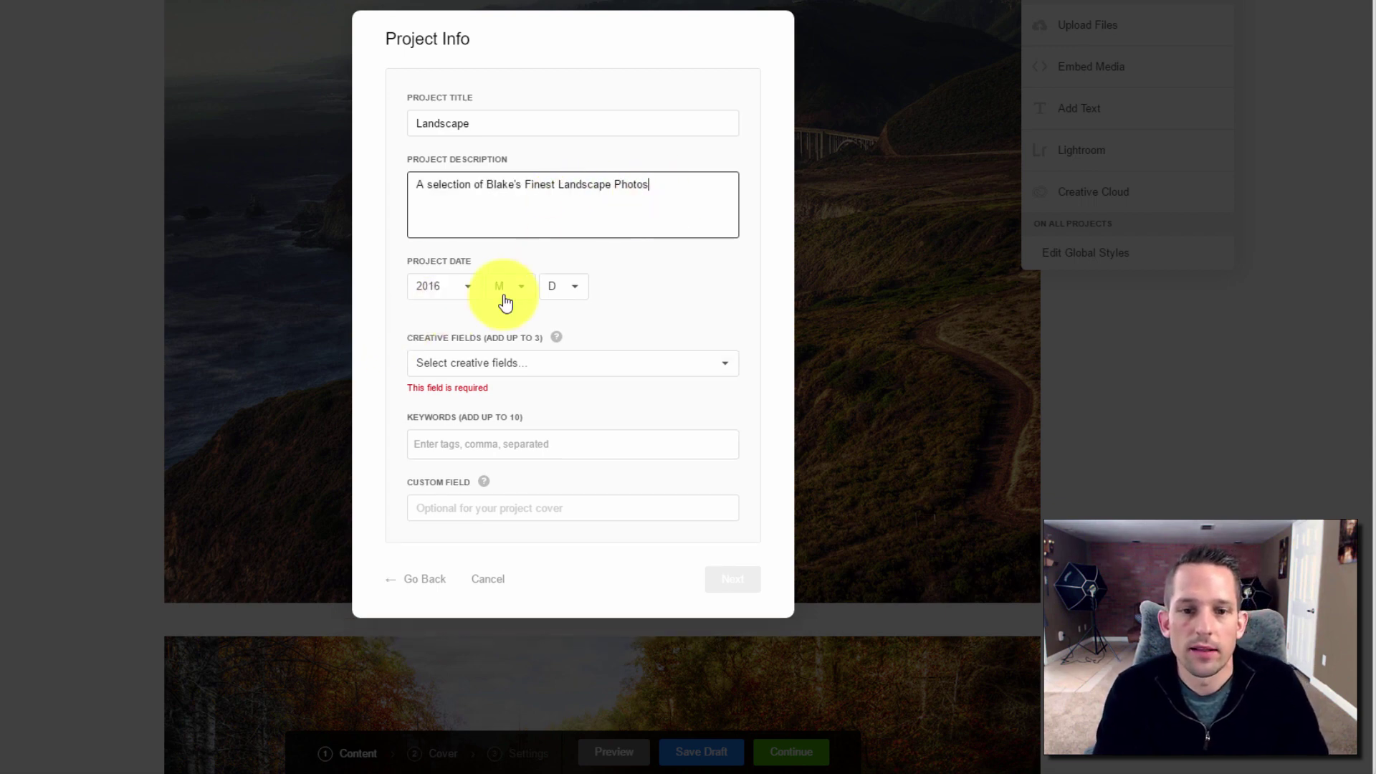
left_click(504, 366)
scroll(511, 492, "down", 4)
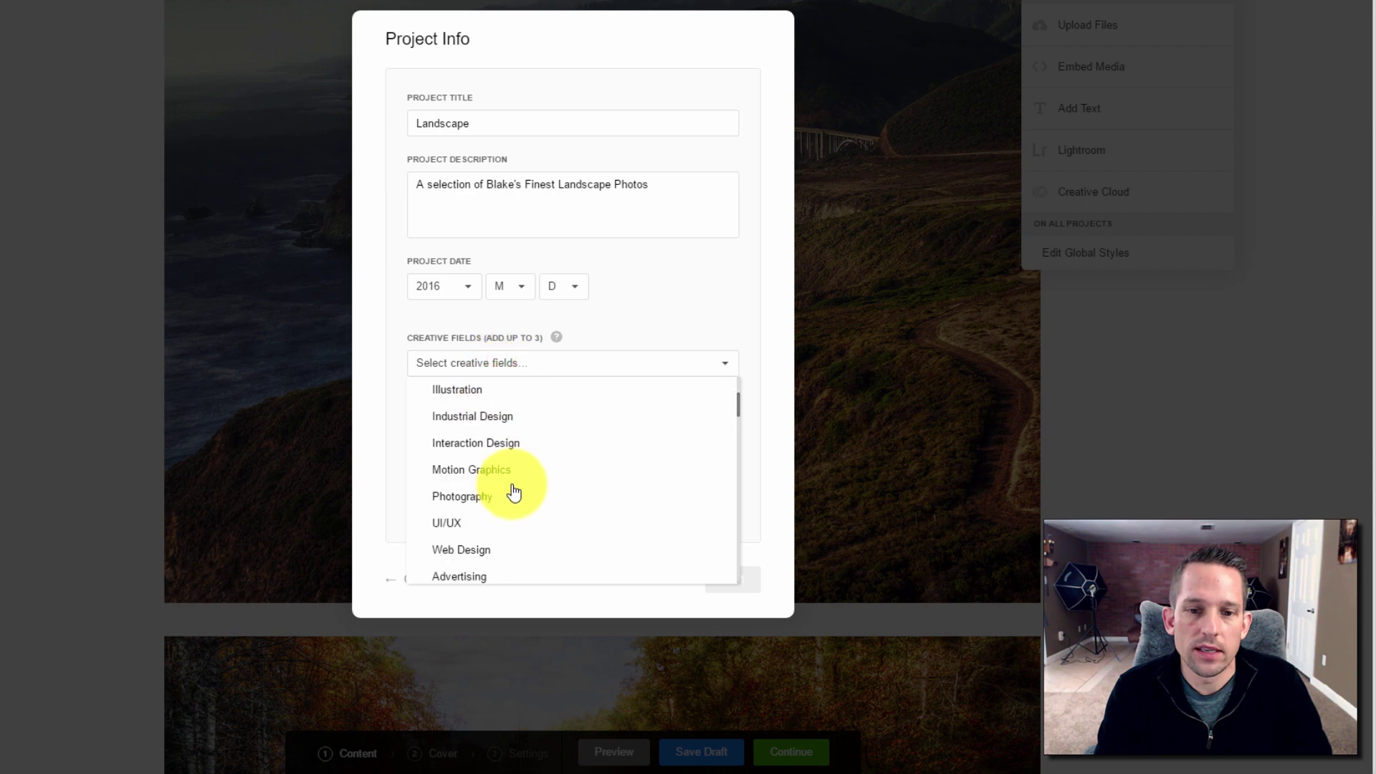
scroll(505, 458, "up", 2)
scroll(505, 458, "down", 8)
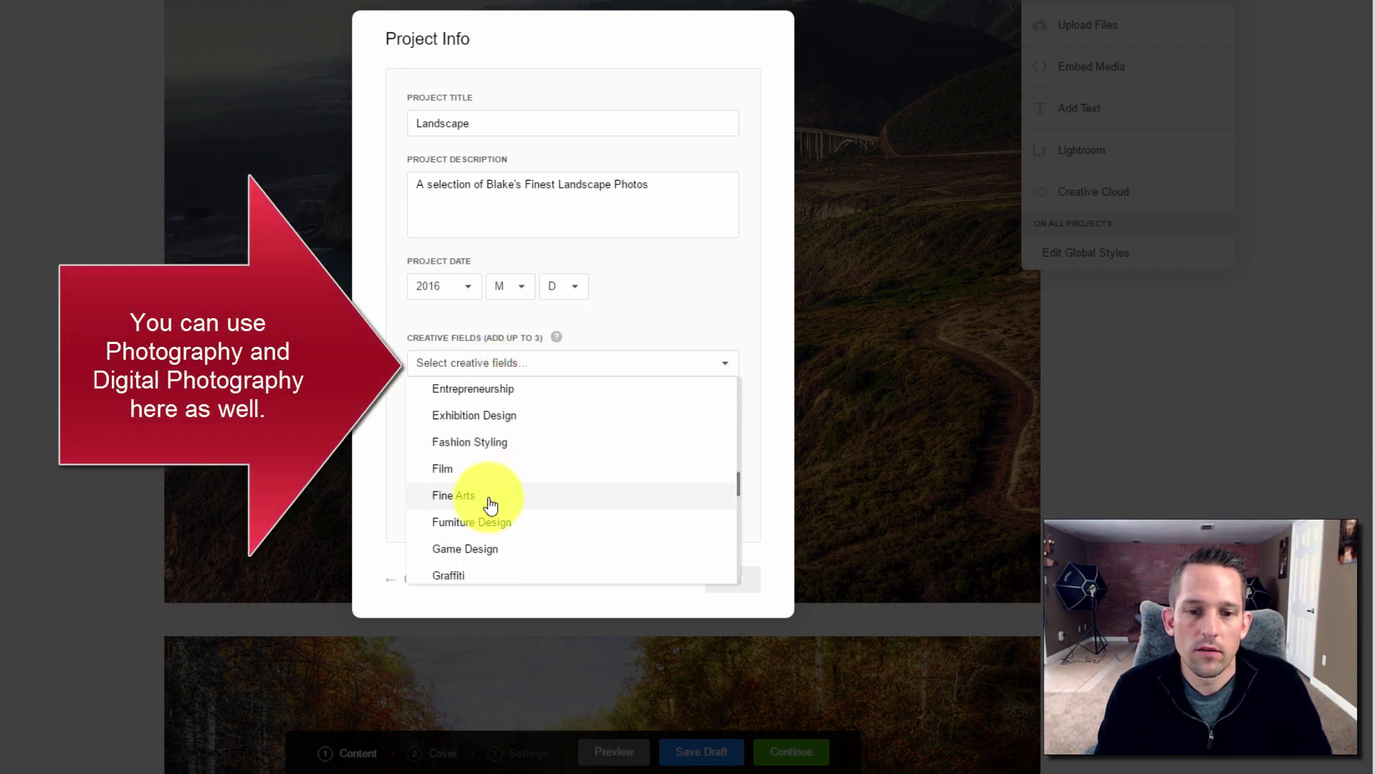
left_click(484, 494)
left_click(648, 326)
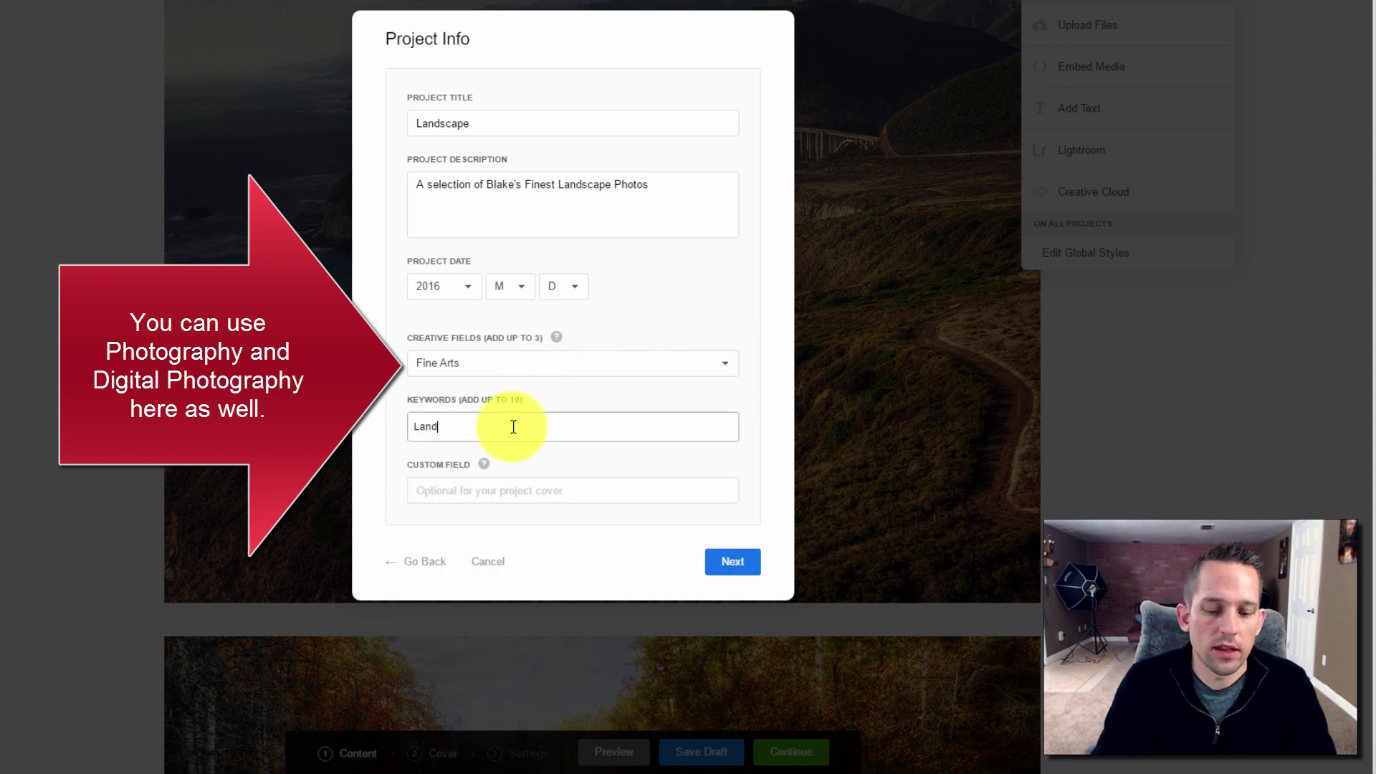
left_click(513, 426)
type("Landscape")
key("Return")
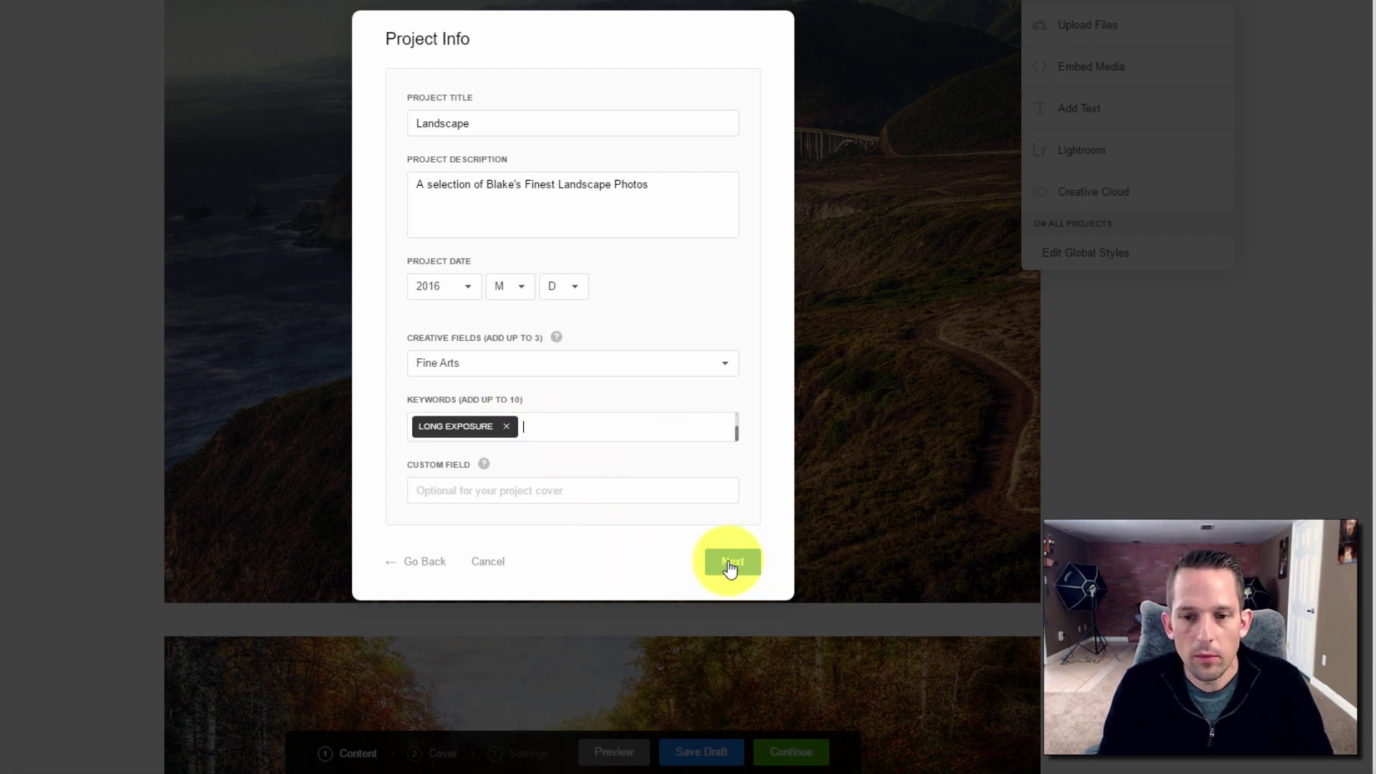
Create the project without publishing to Behance, then return to the editor home
left_click(730, 566)
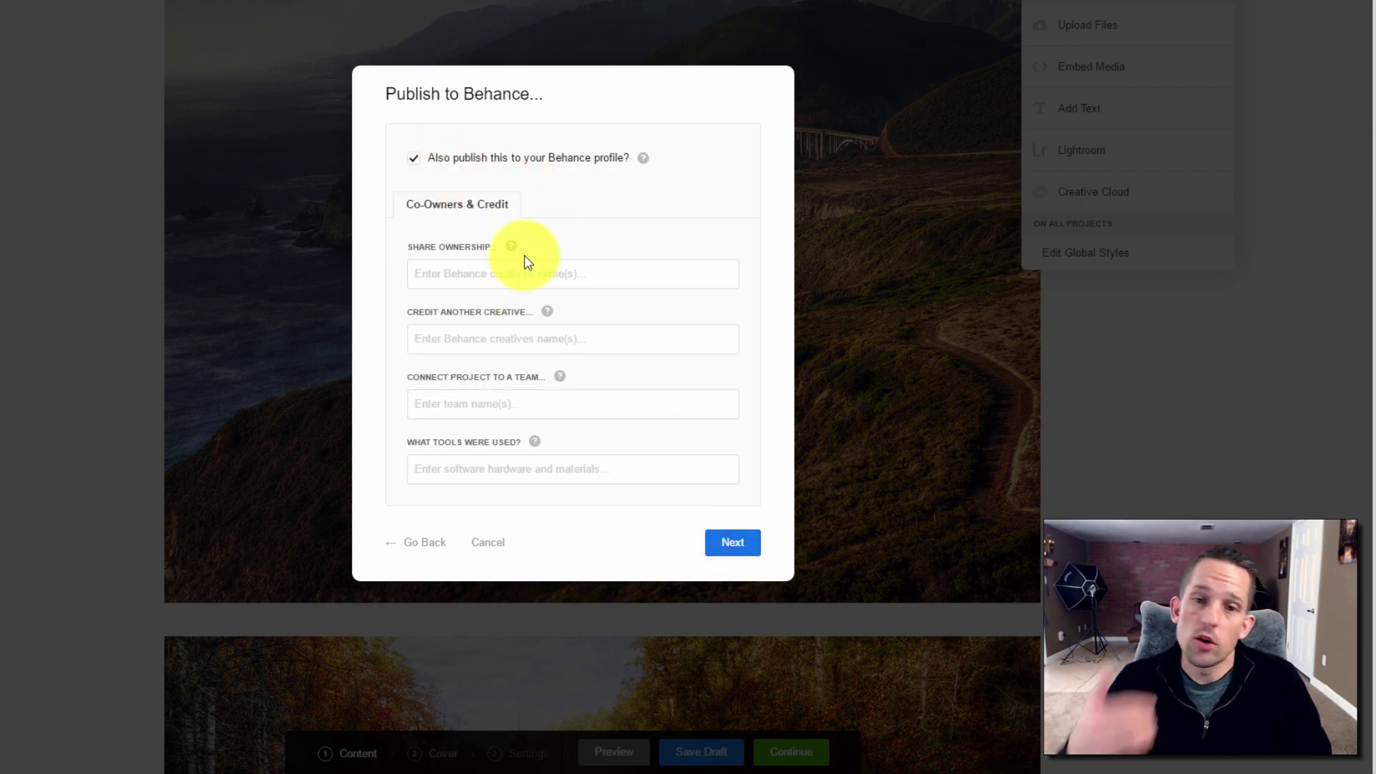
left_click(425, 162)
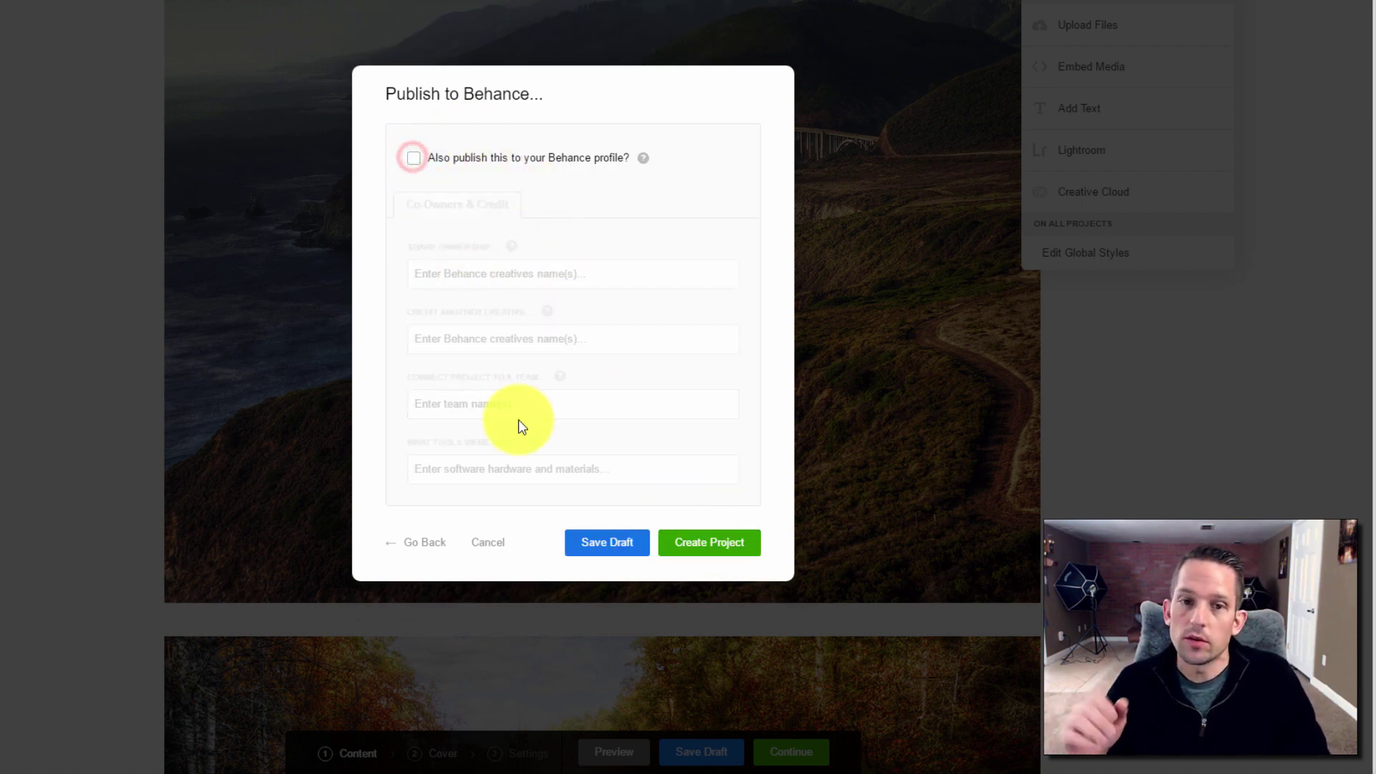
left_click(688, 542)
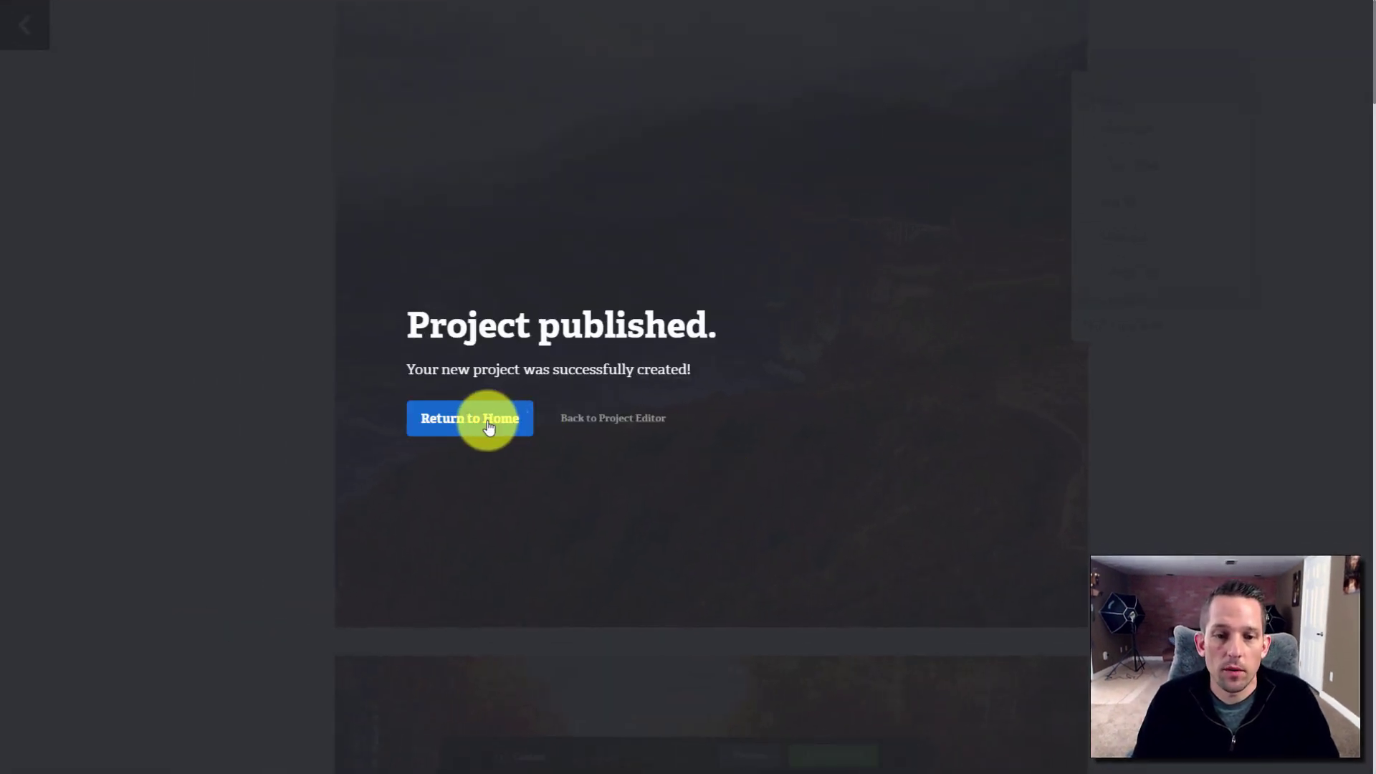
left_click(488, 426)
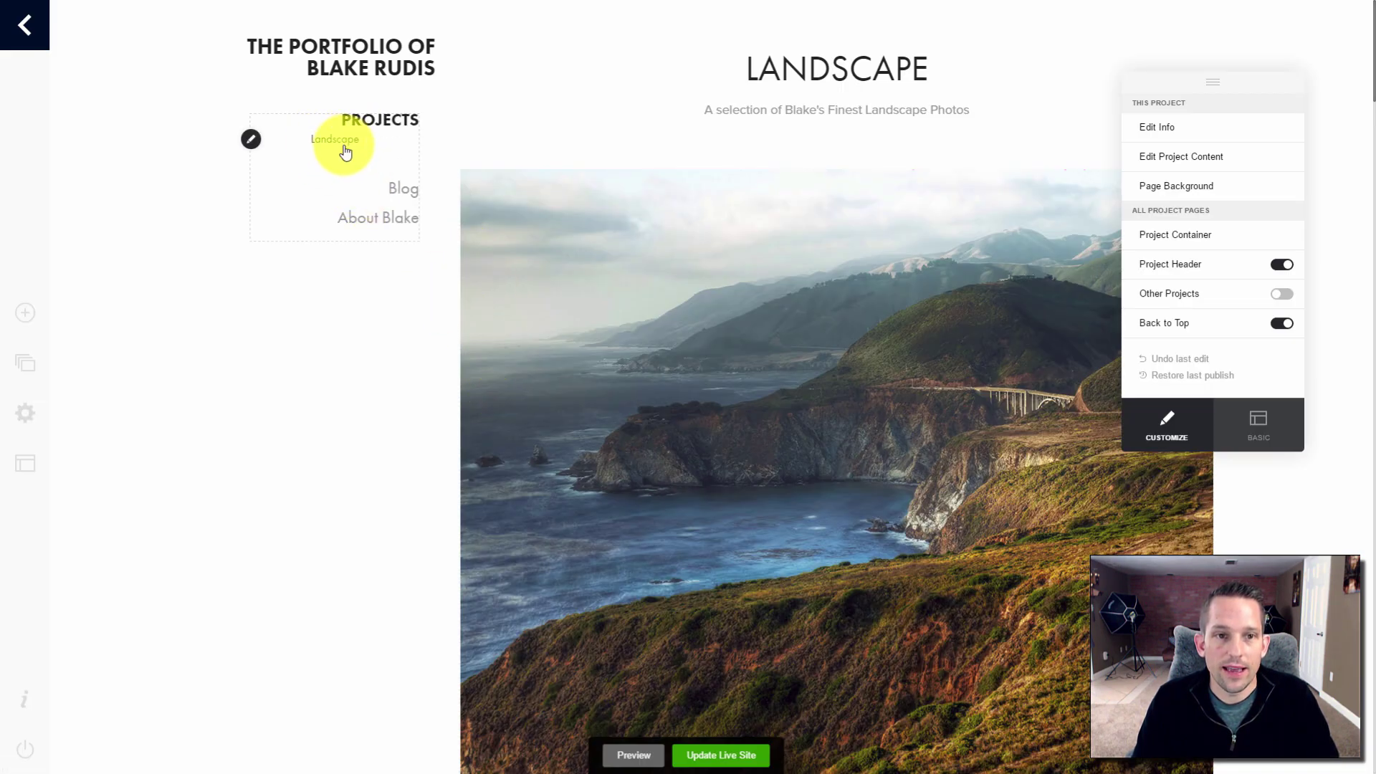
Style the navigation's project titles right-aligned at size 22
left_click(250, 143)
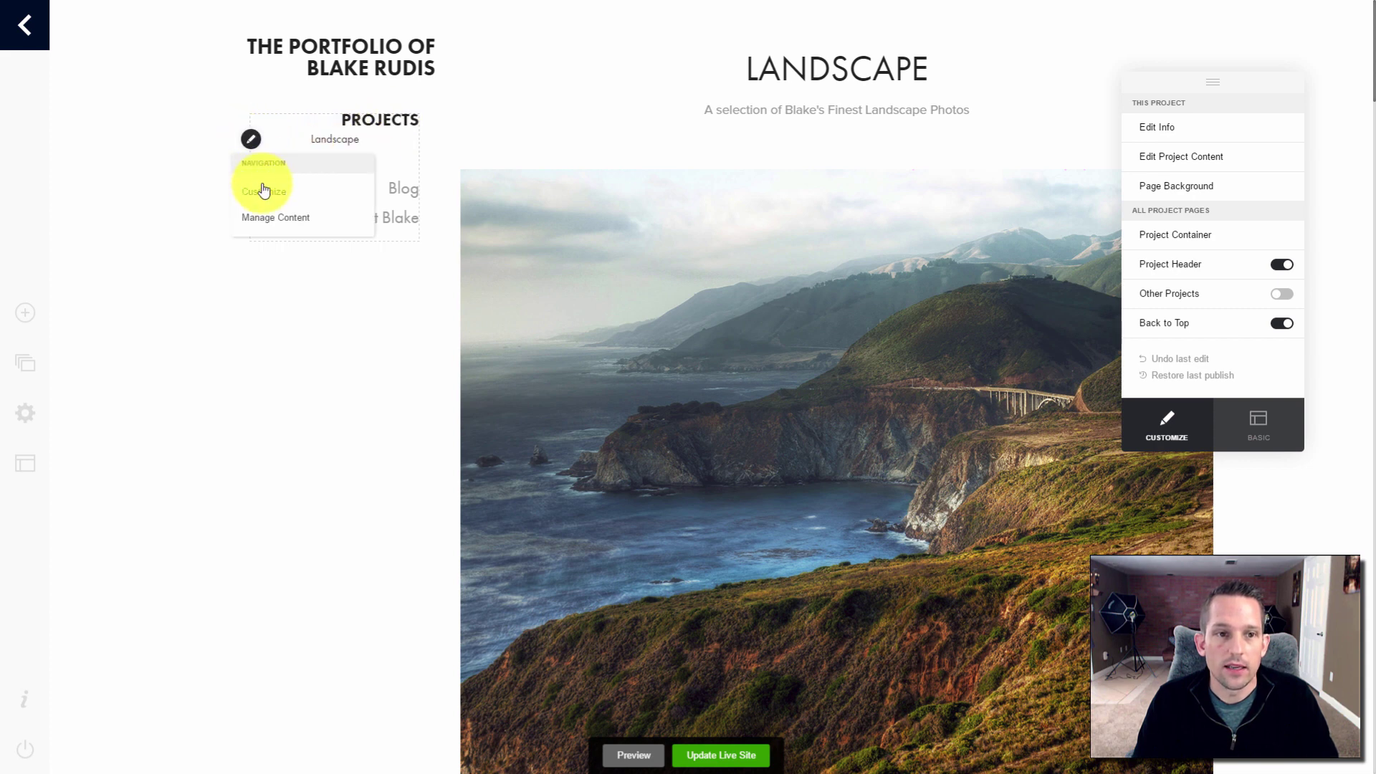
left_click(263, 190)
left_click(505, 292)
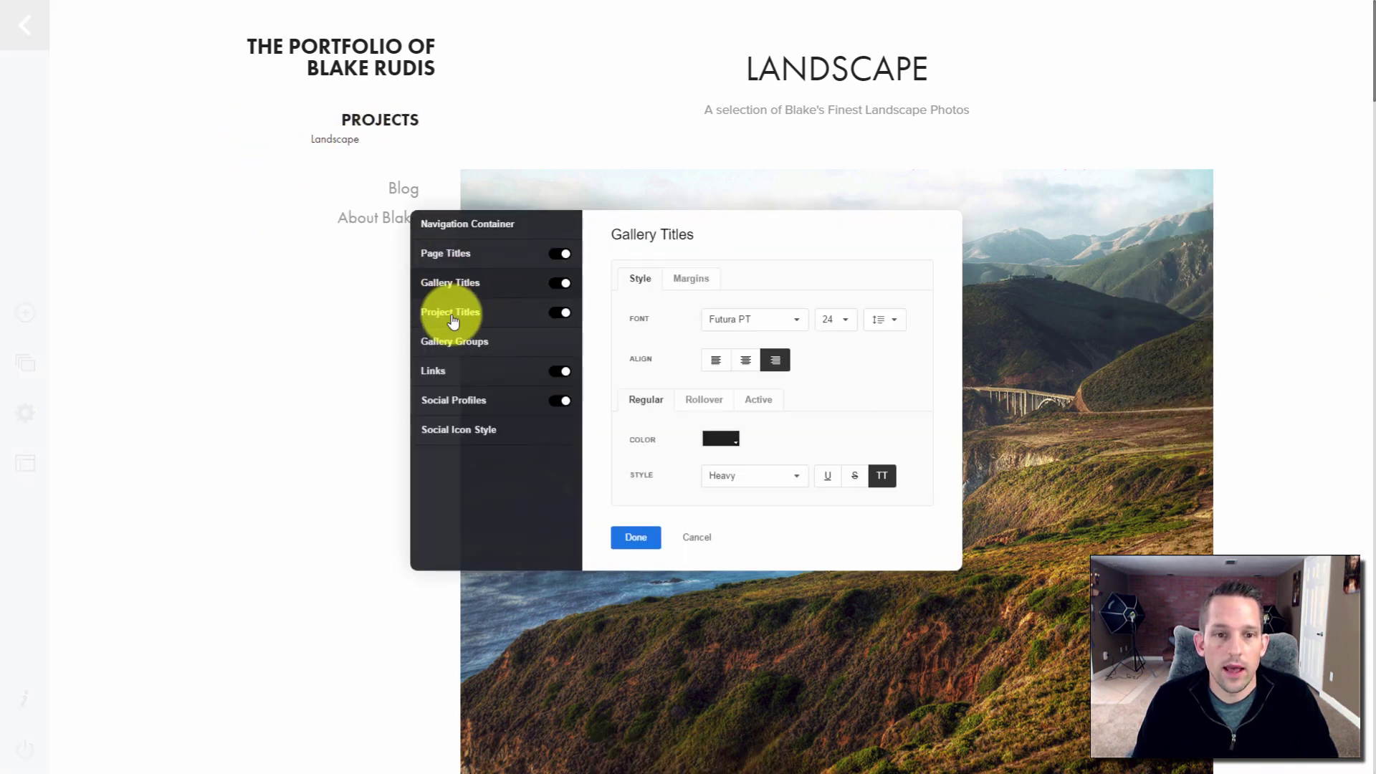
left_click(453, 315)
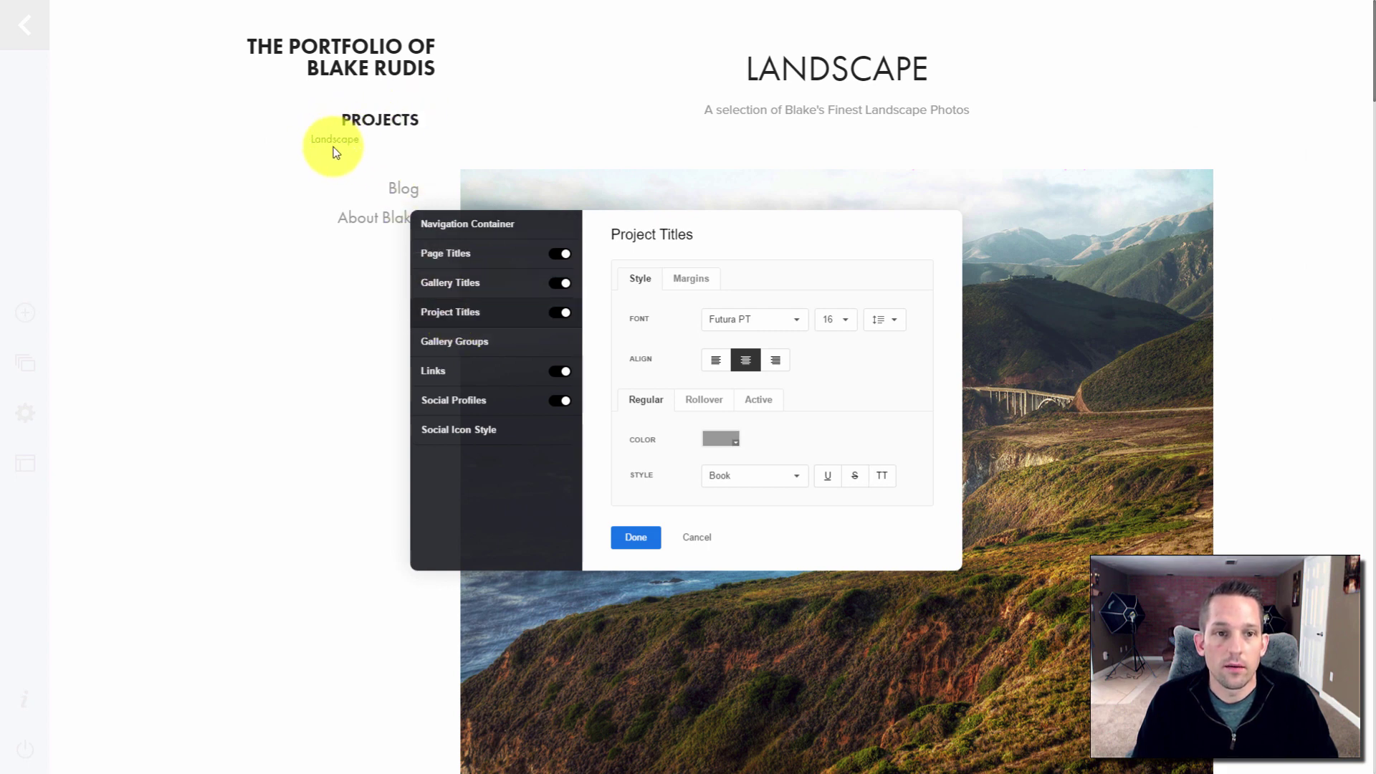
left_click(767, 366)
left_click(846, 317)
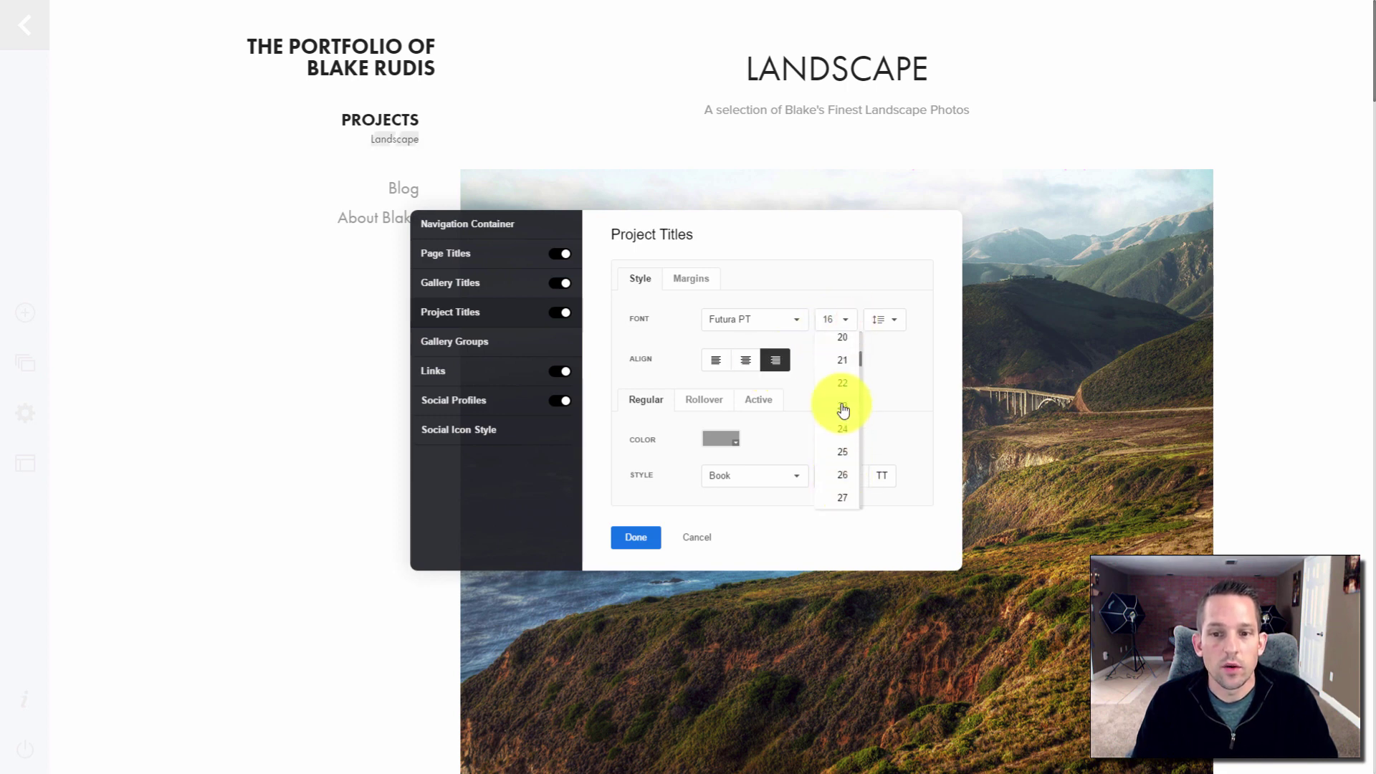
left_click(843, 387)
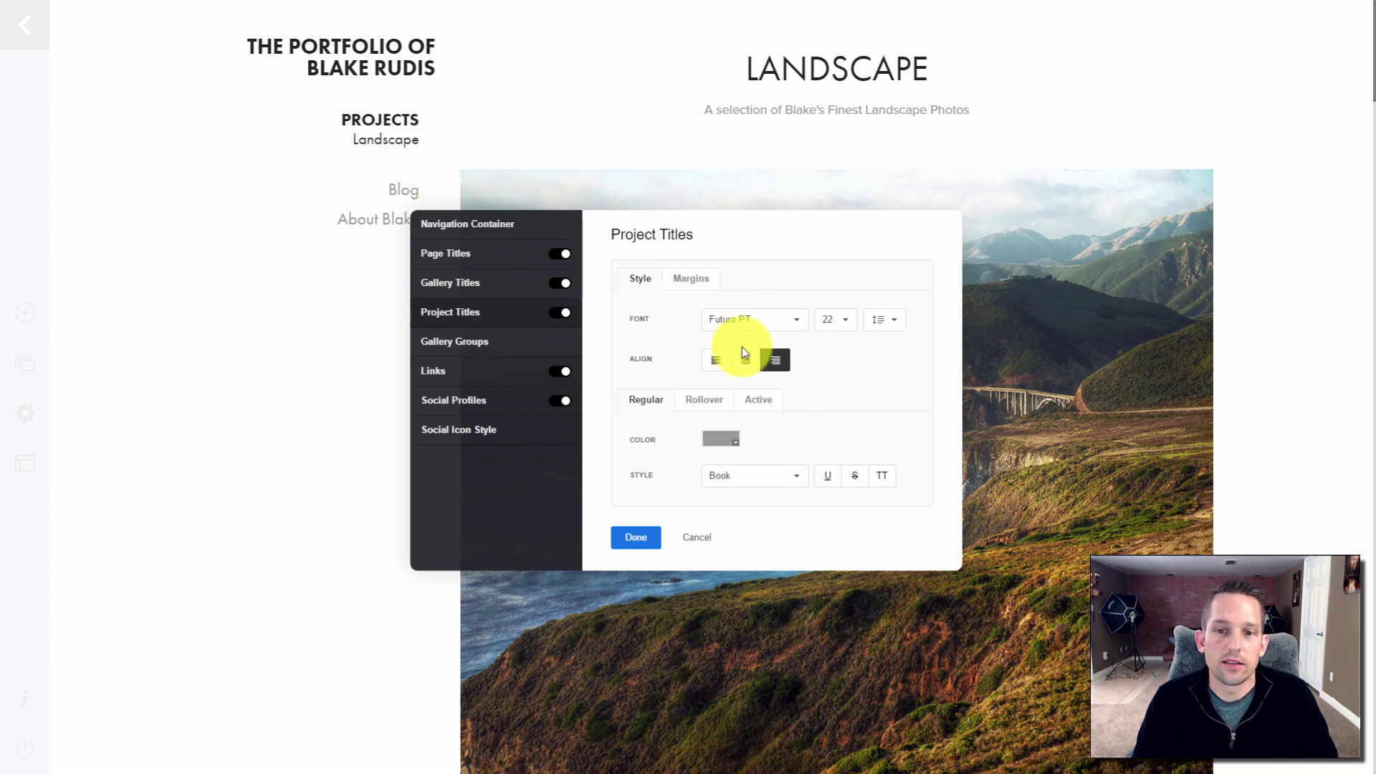
left_click(632, 539)
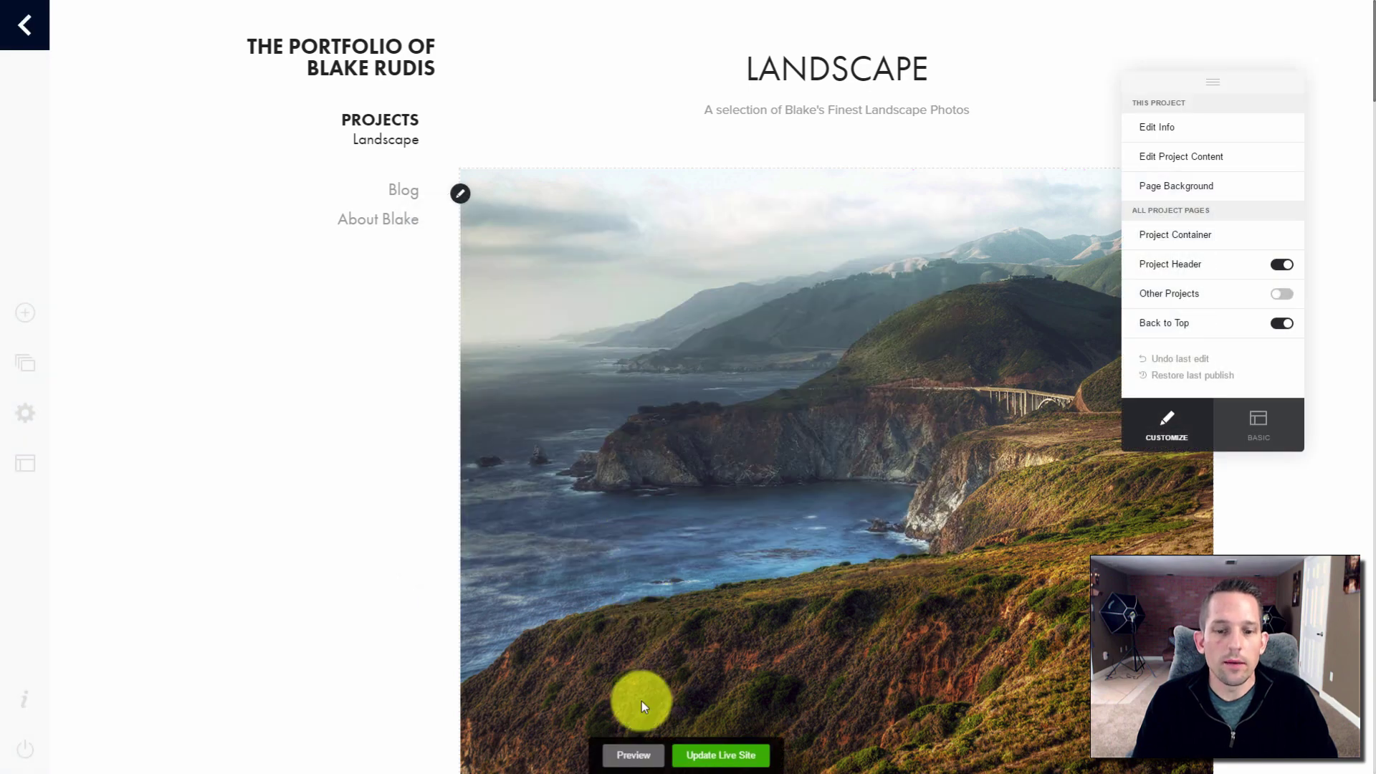
Publish the changes and view the live site, checking the Blog link and biography page
left_click(712, 751)
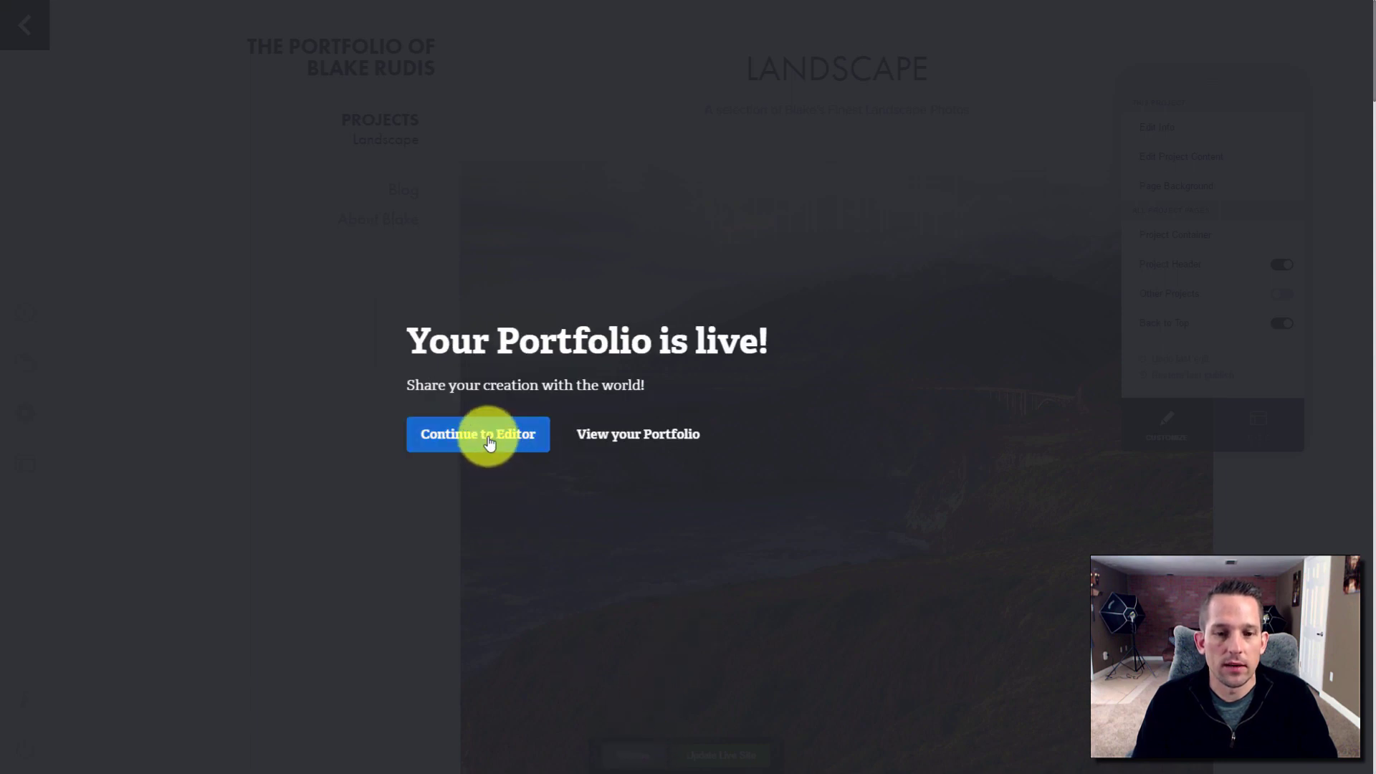
left_click(615, 433)
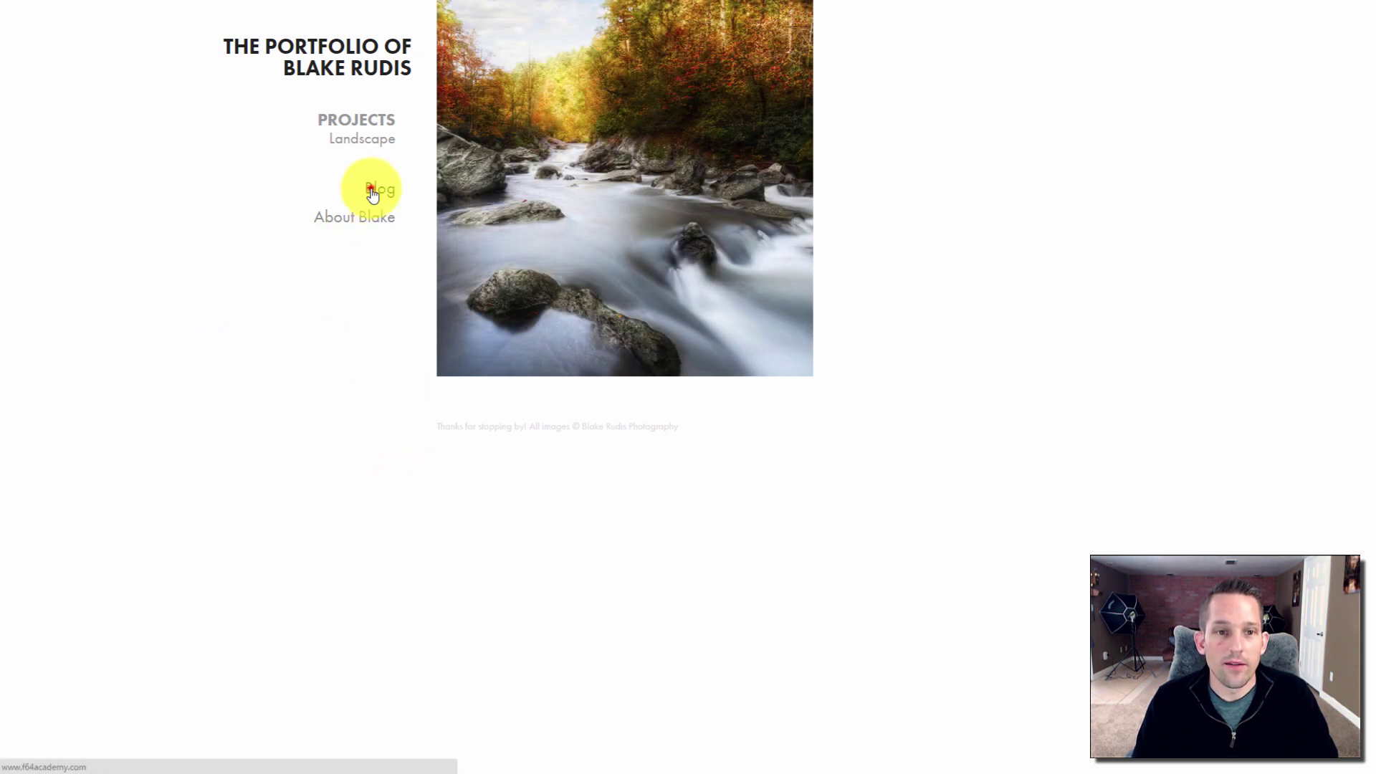
left_click(373, 191)
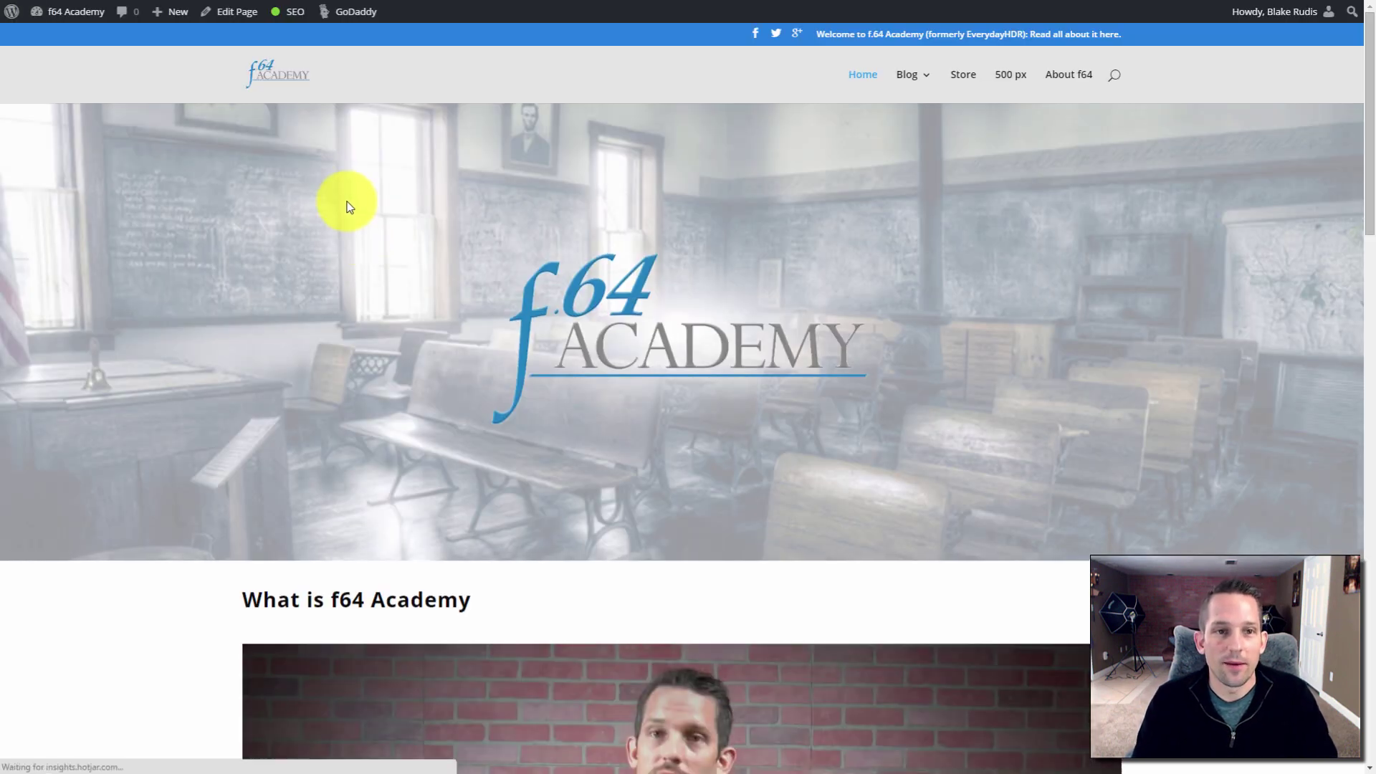
key("alt+Left")
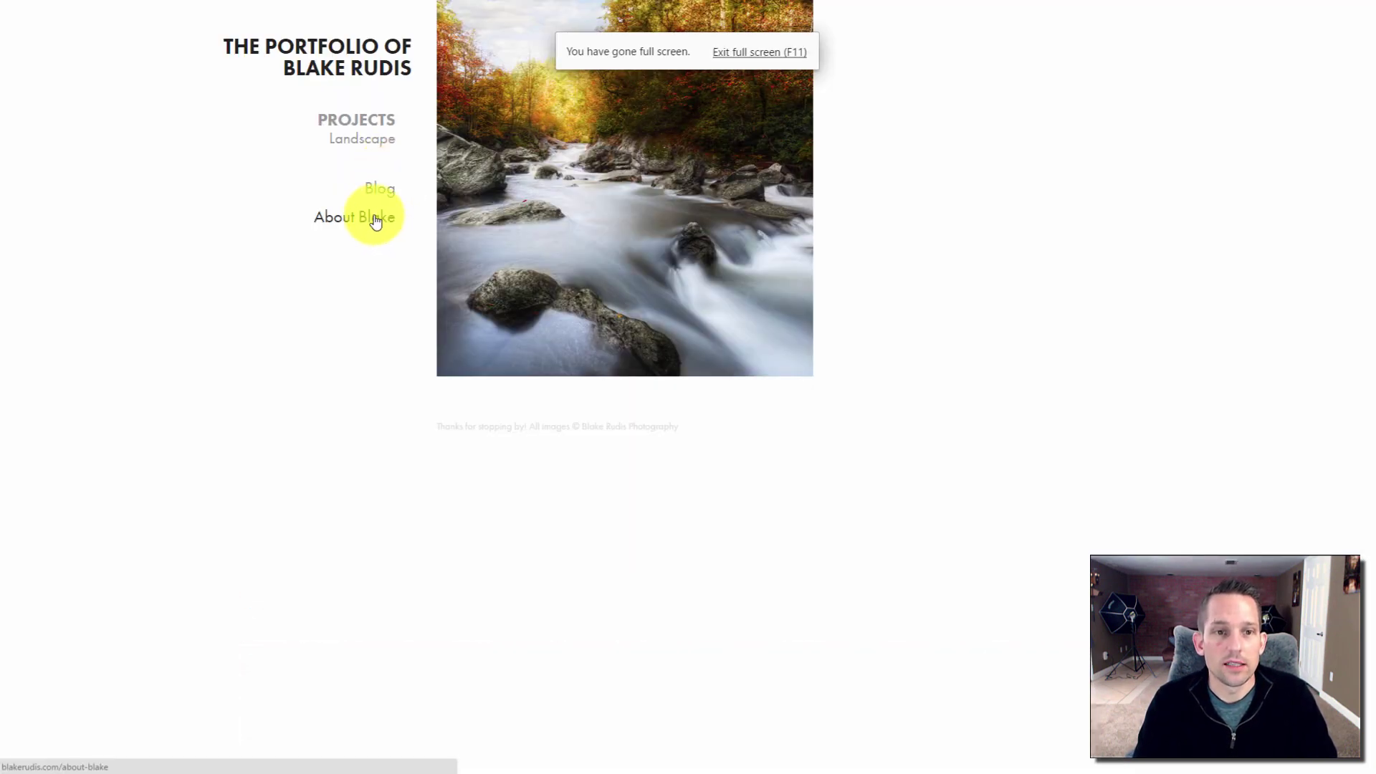
left_click(376, 220)
scroll(745, 279, "down", 5)
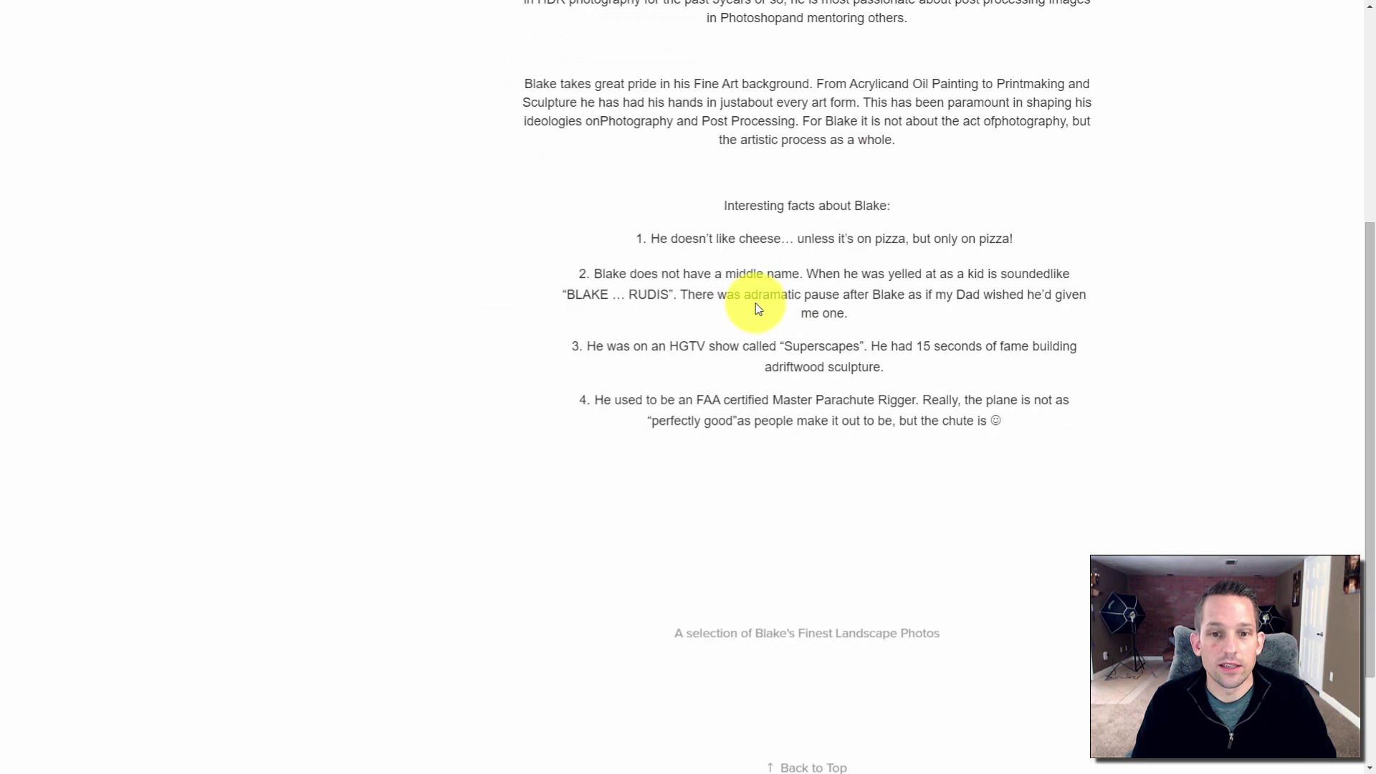
scroll(754, 303, "up", 2)
scroll(754, 304, "down", 4)
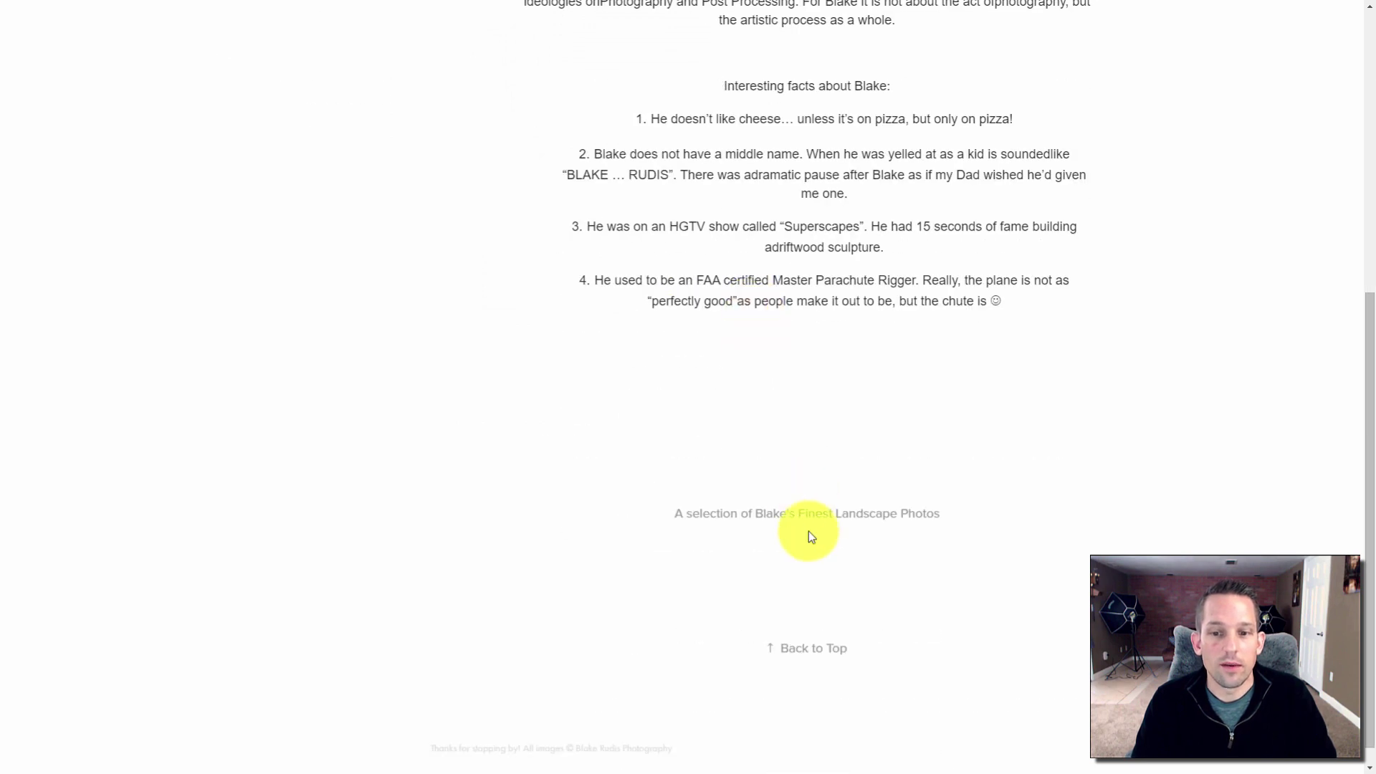
scroll(958, 514, "up", 6)
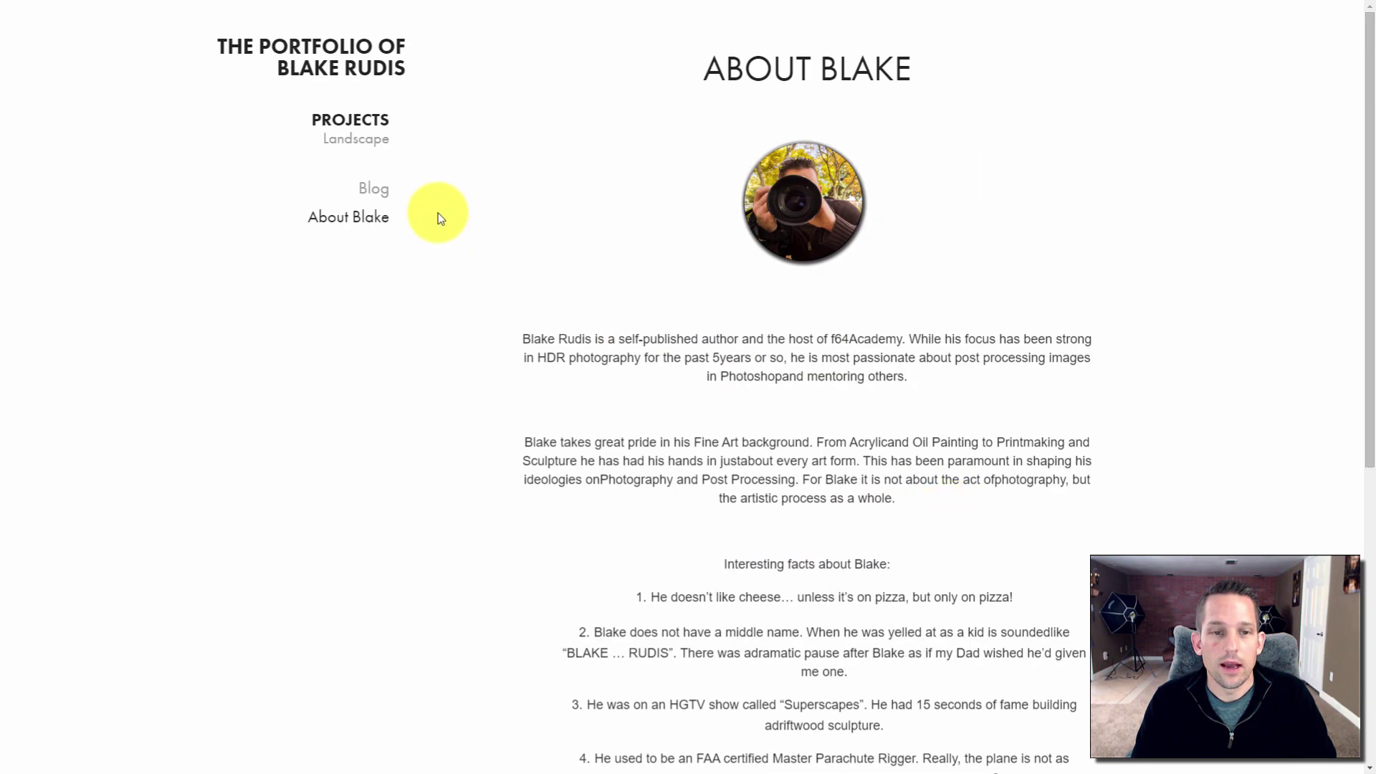
Open the Landscape gallery from the live site's PROJECTS page and browse its photos
left_click(350, 143)
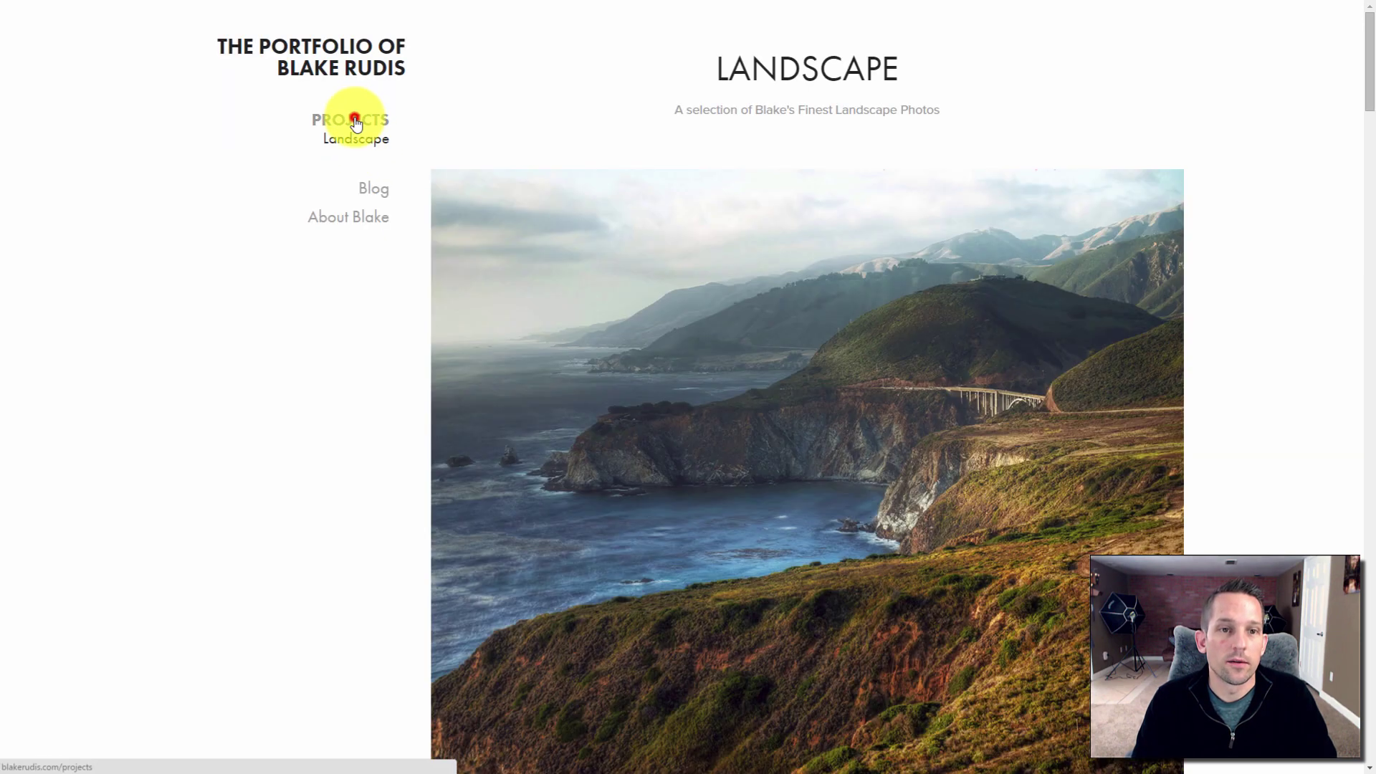
left_click(356, 122)
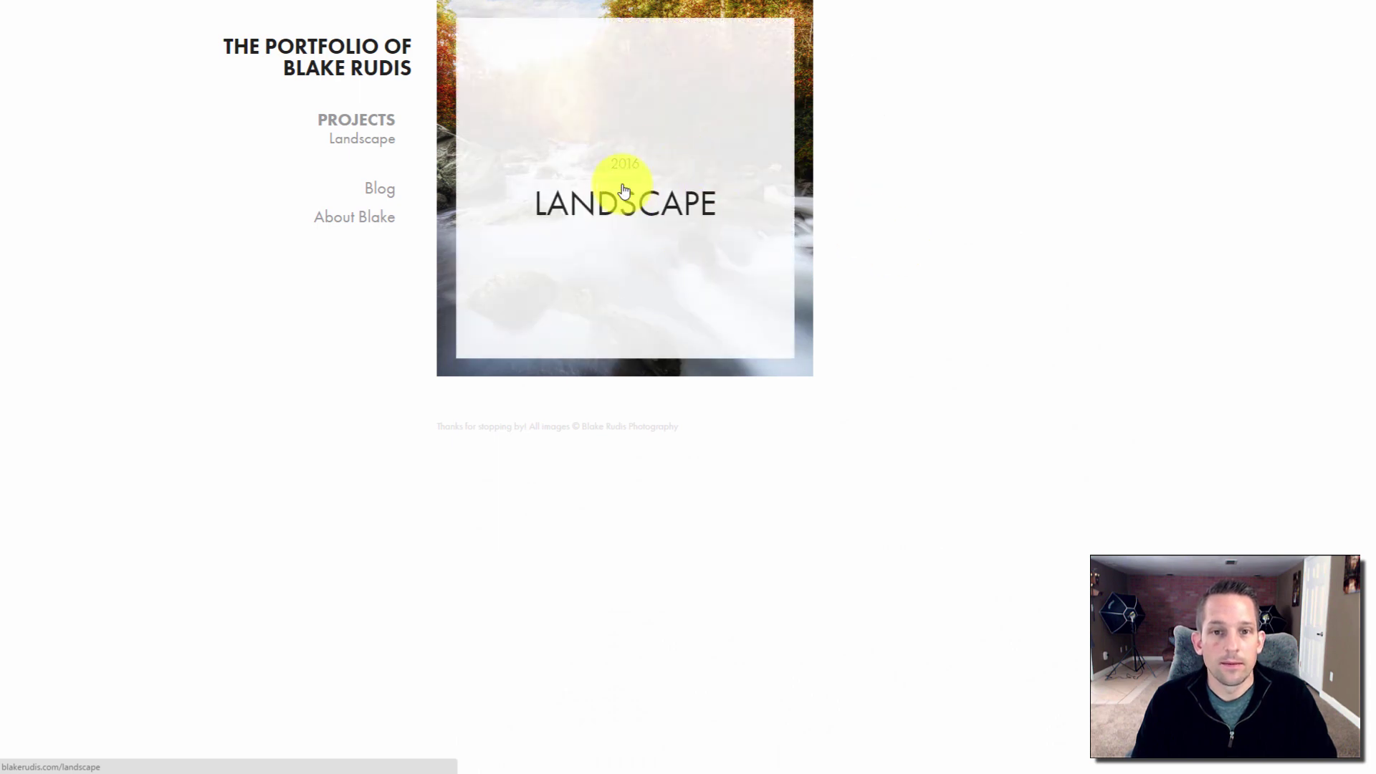
left_click(629, 192)
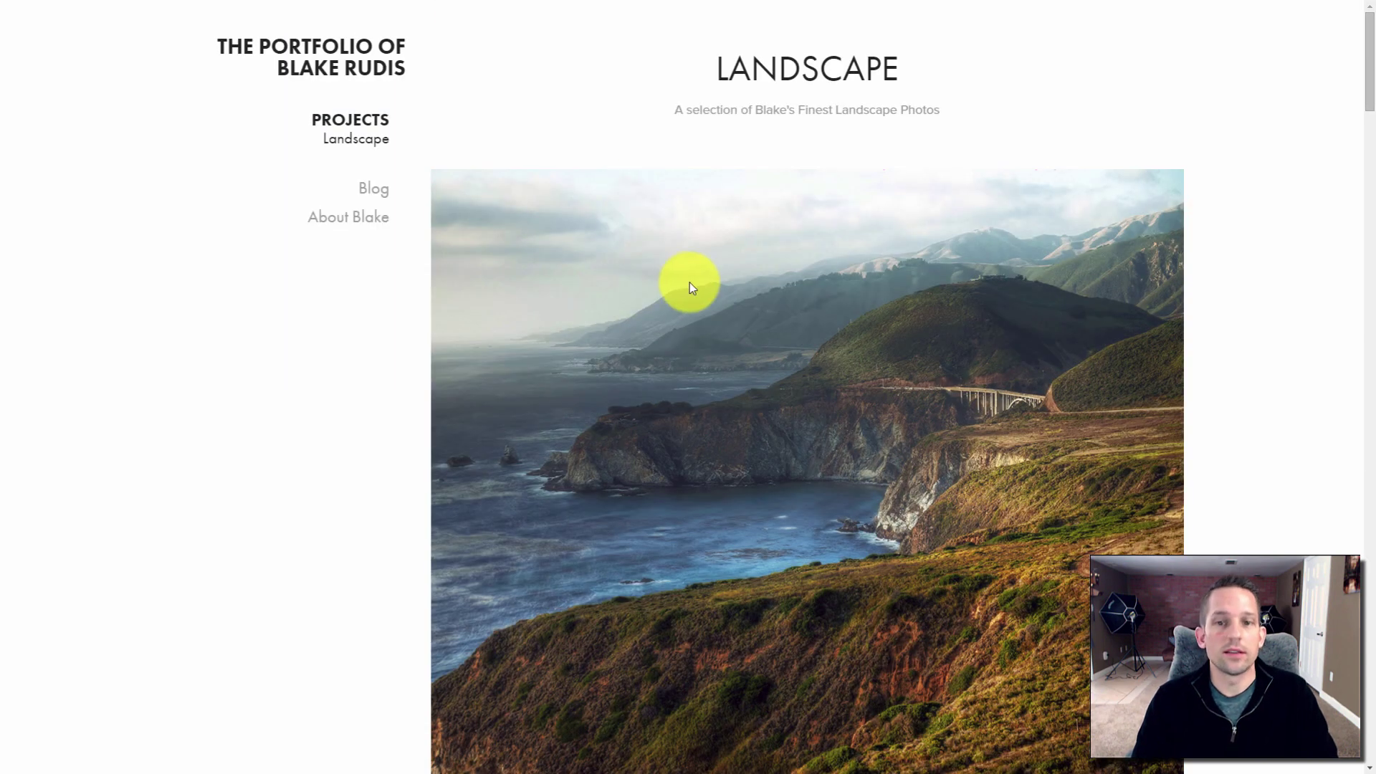
scroll(692, 283, "down", 9)
scroll(693, 281, "up", 9)
scroll(695, 272, "down", 12)
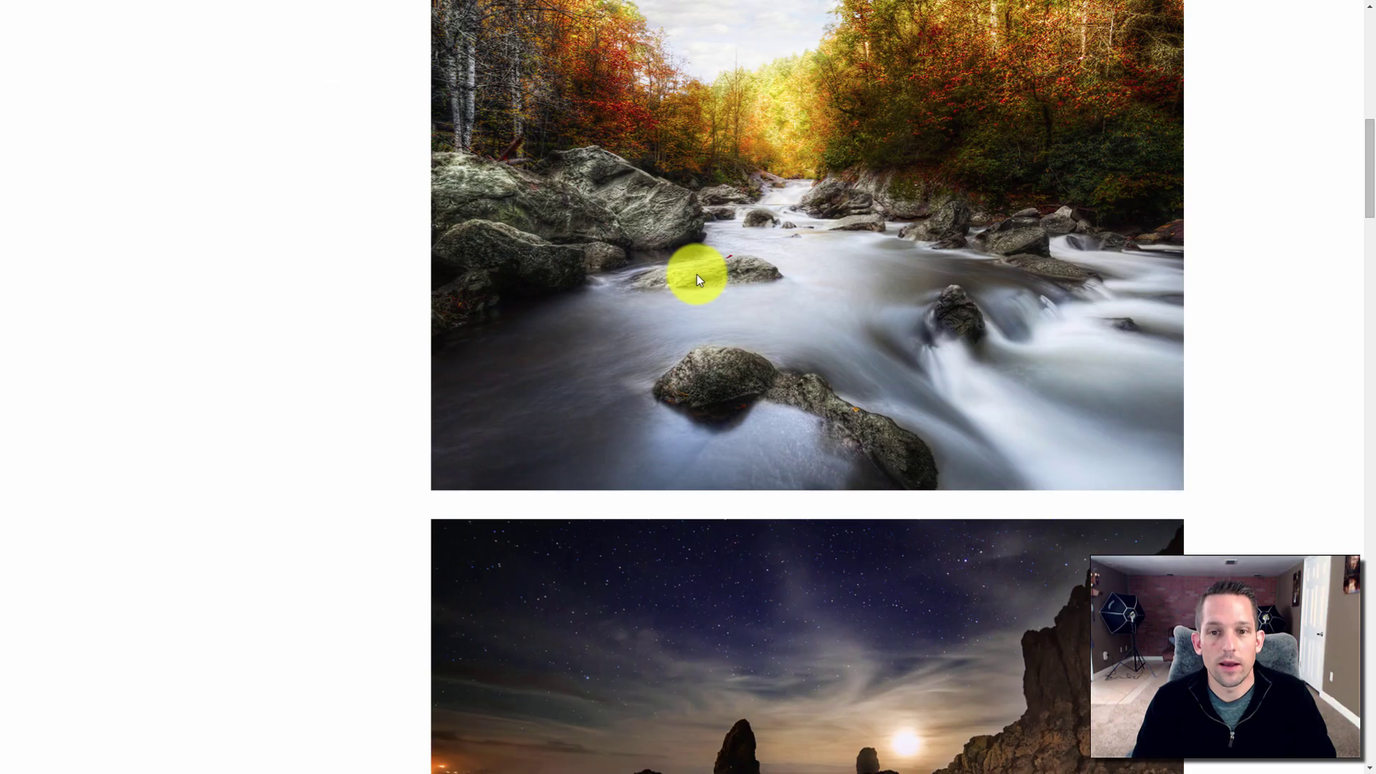
scroll(700, 279, "down", 20)
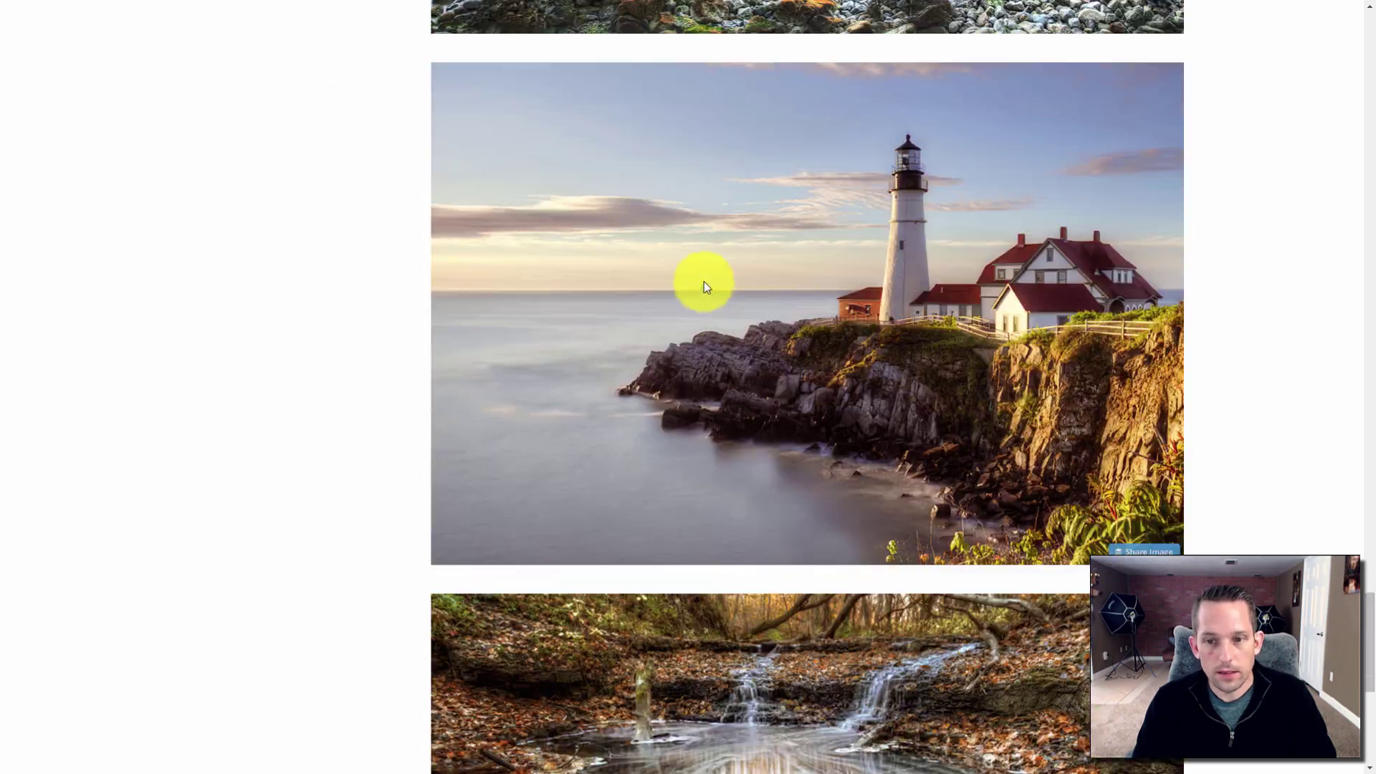
scroll(704, 285, "up", 20)
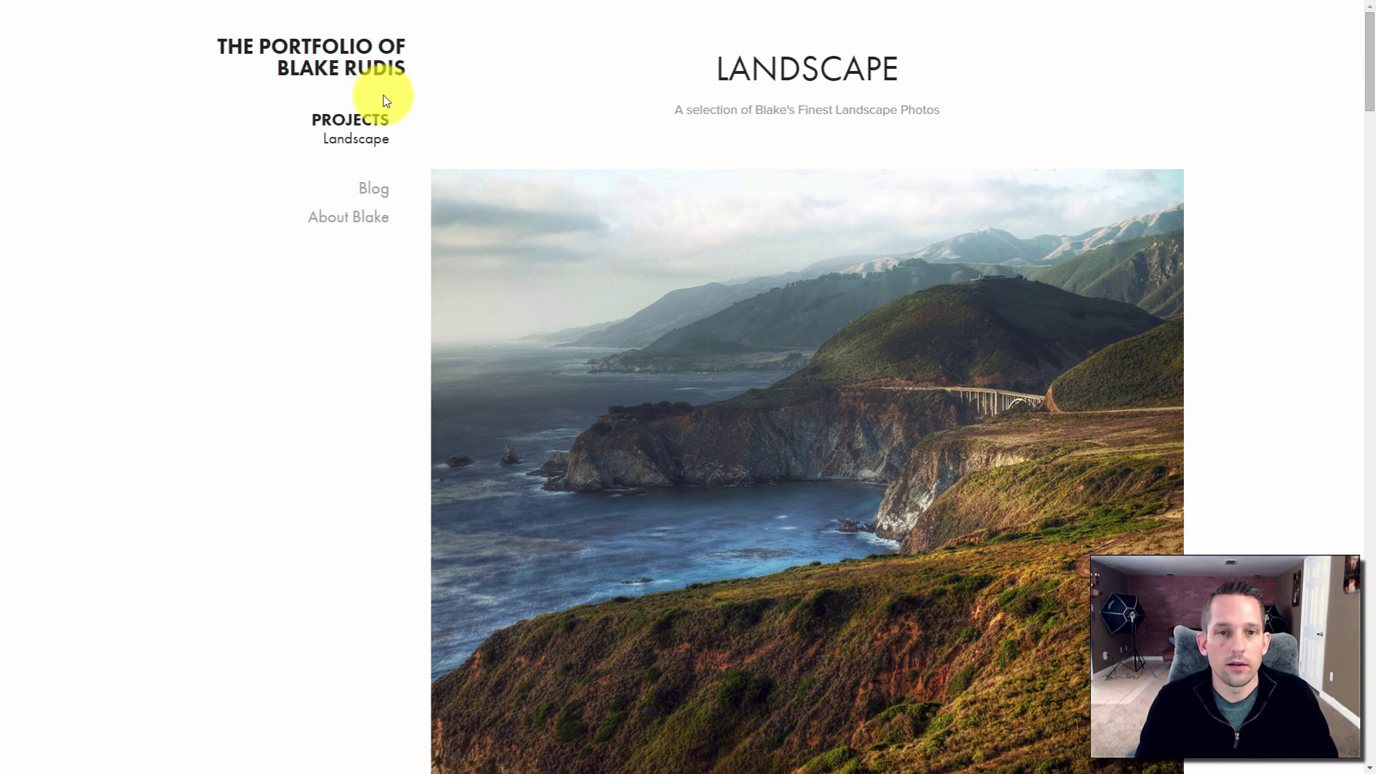
key("F11")
Preview the Landscape page on upright and sideways phone, both tablet orientations and desktop, then resume editing
left_click(390, 9)
key("F11")
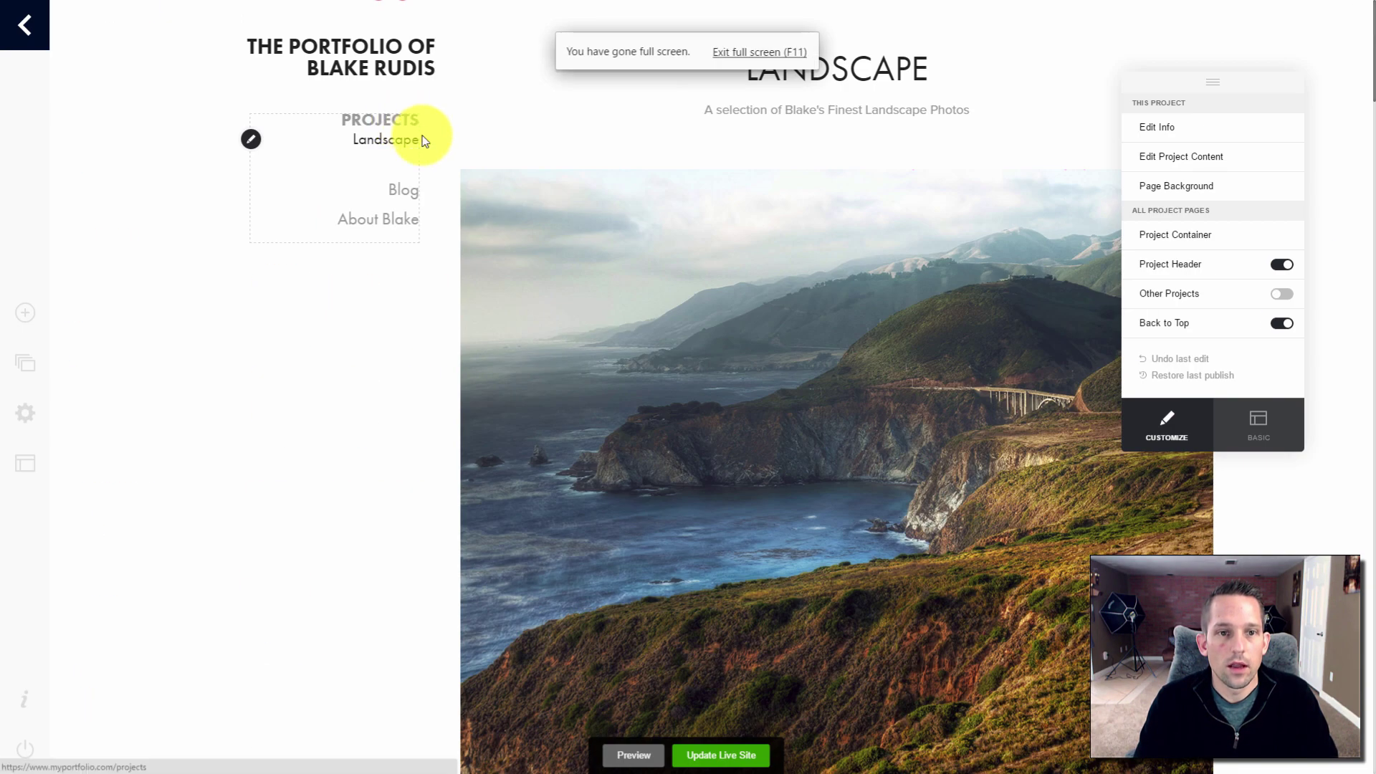
left_click(635, 756)
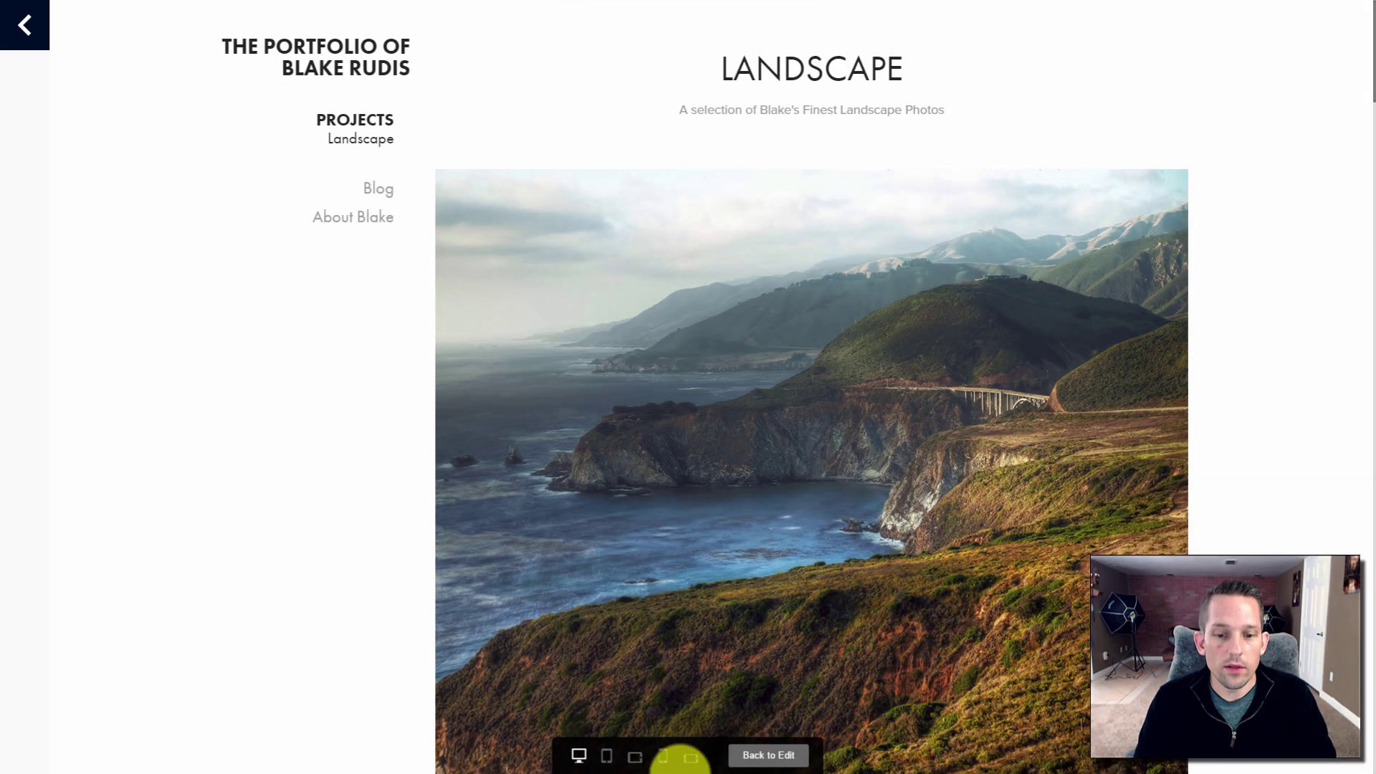
left_click(664, 757)
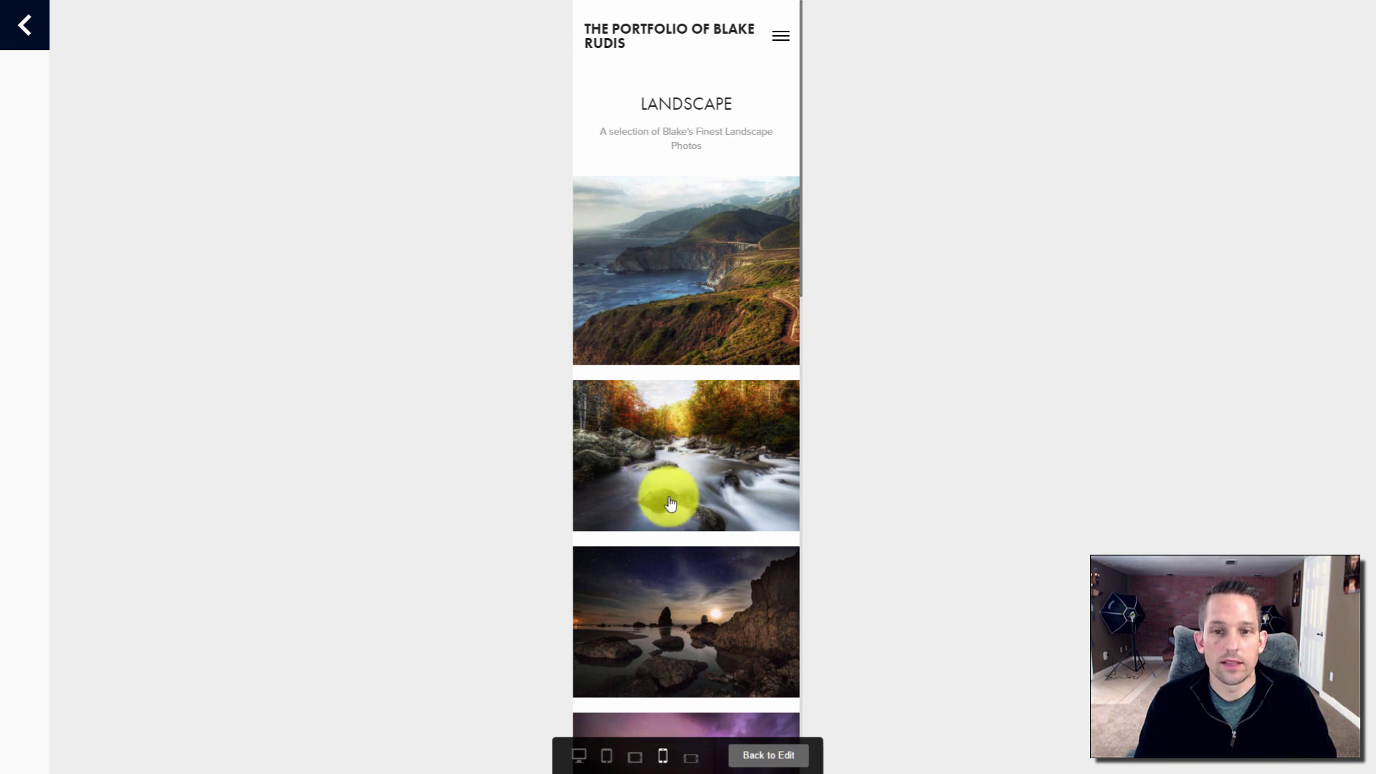
left_click(692, 758)
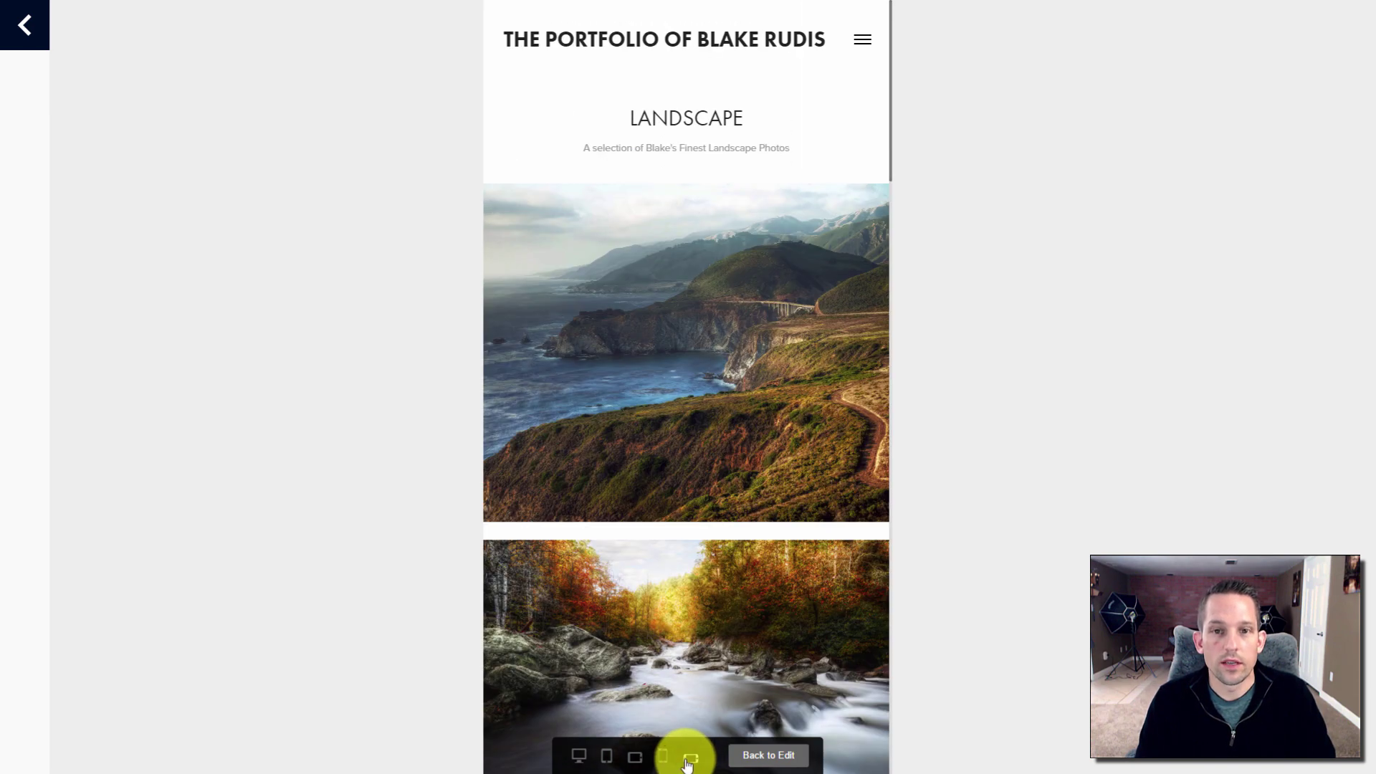
left_click(635, 758)
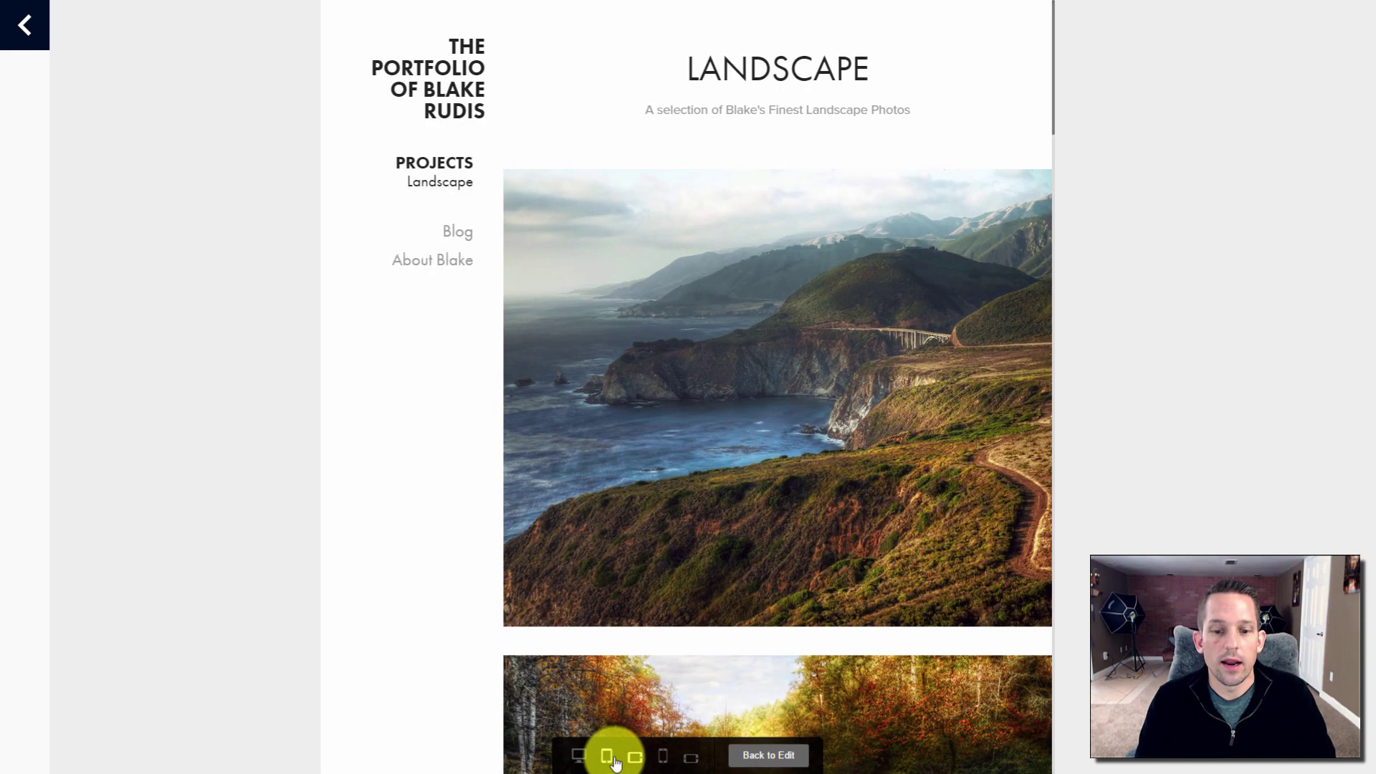
left_click(609, 758)
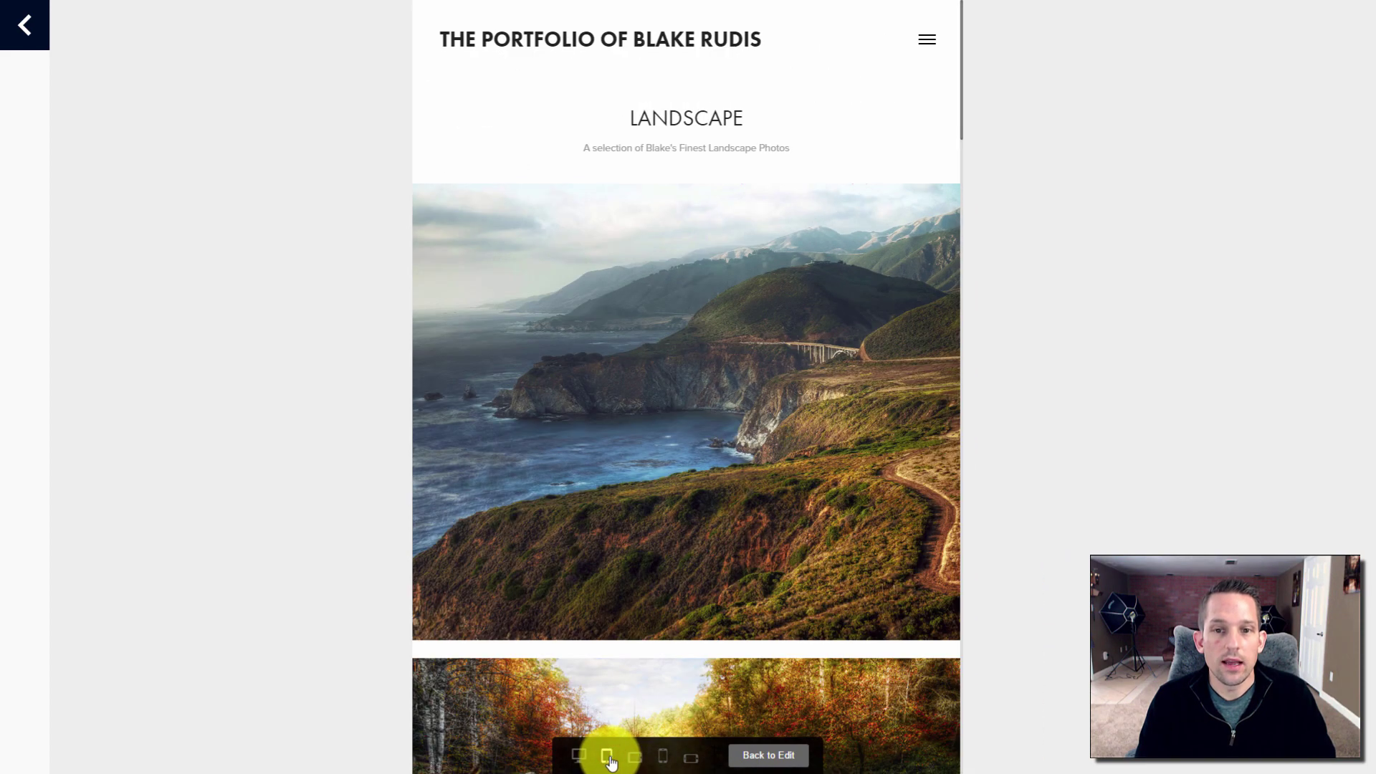
left_click(579, 756)
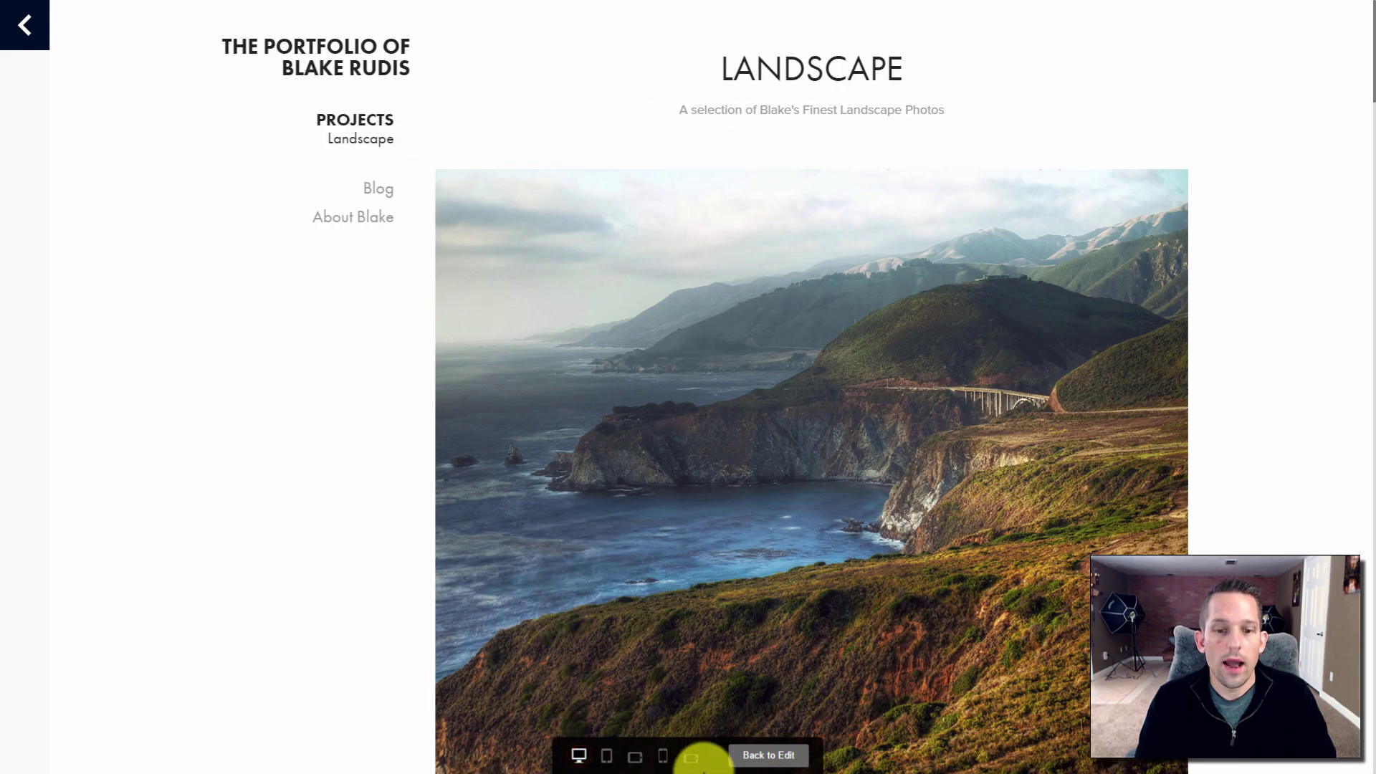
left_click(748, 756)
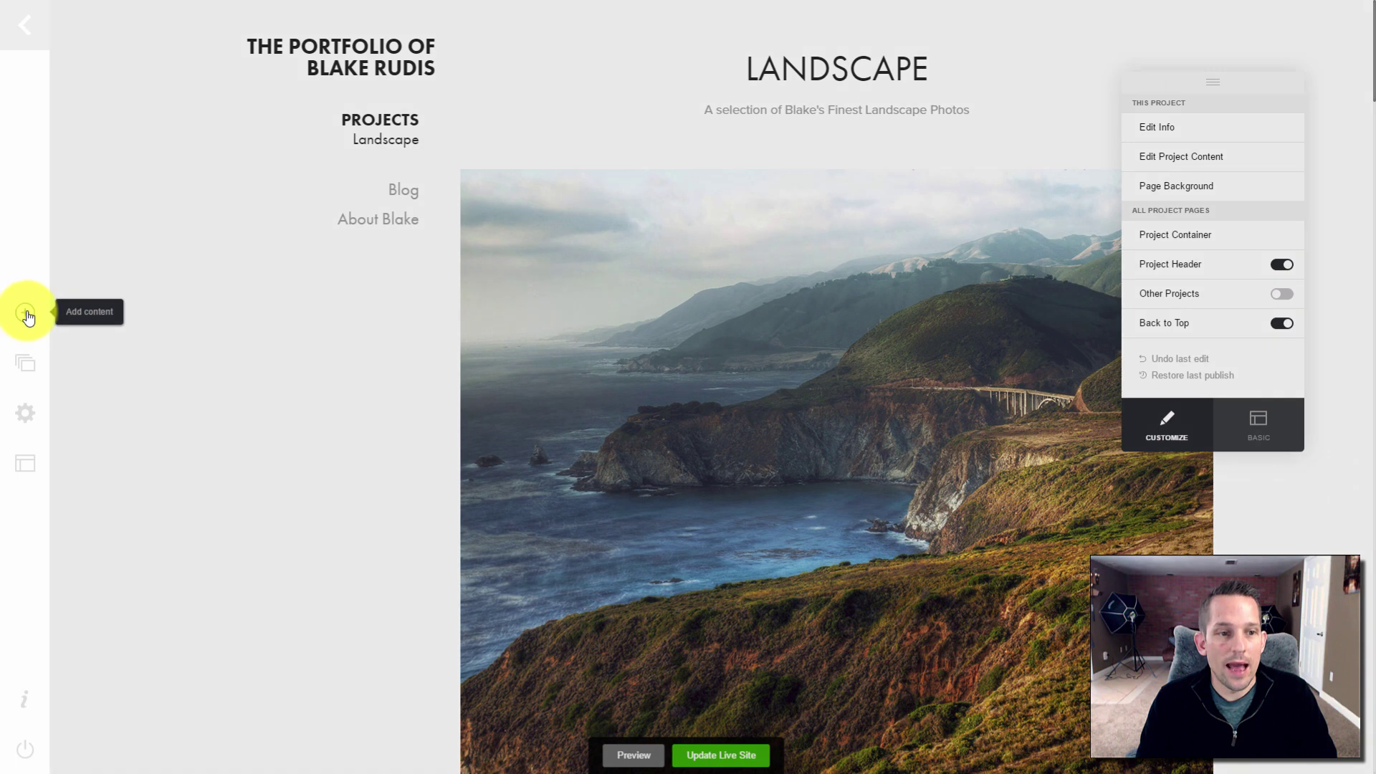
Add a new project named Macro
left_click(25, 313)
left_click(615, 264)
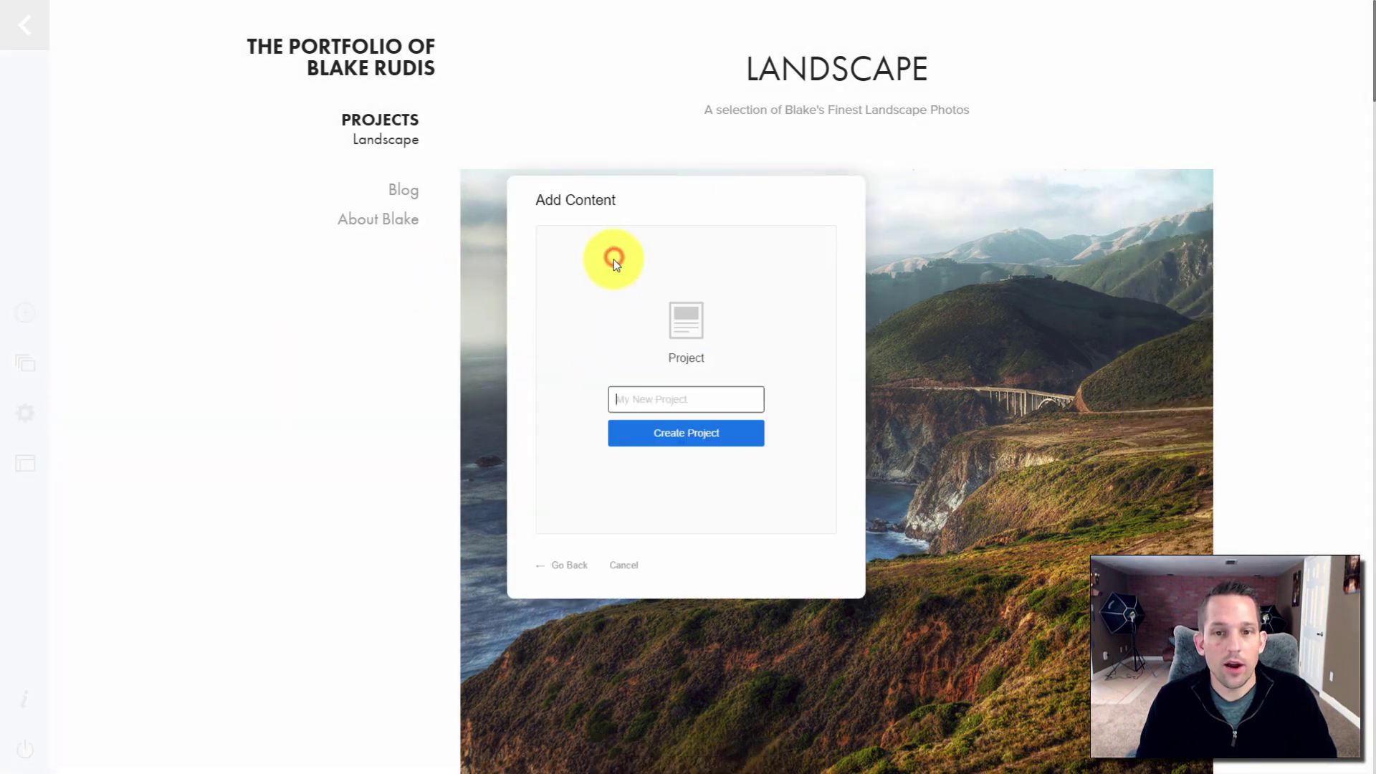
type("MA")
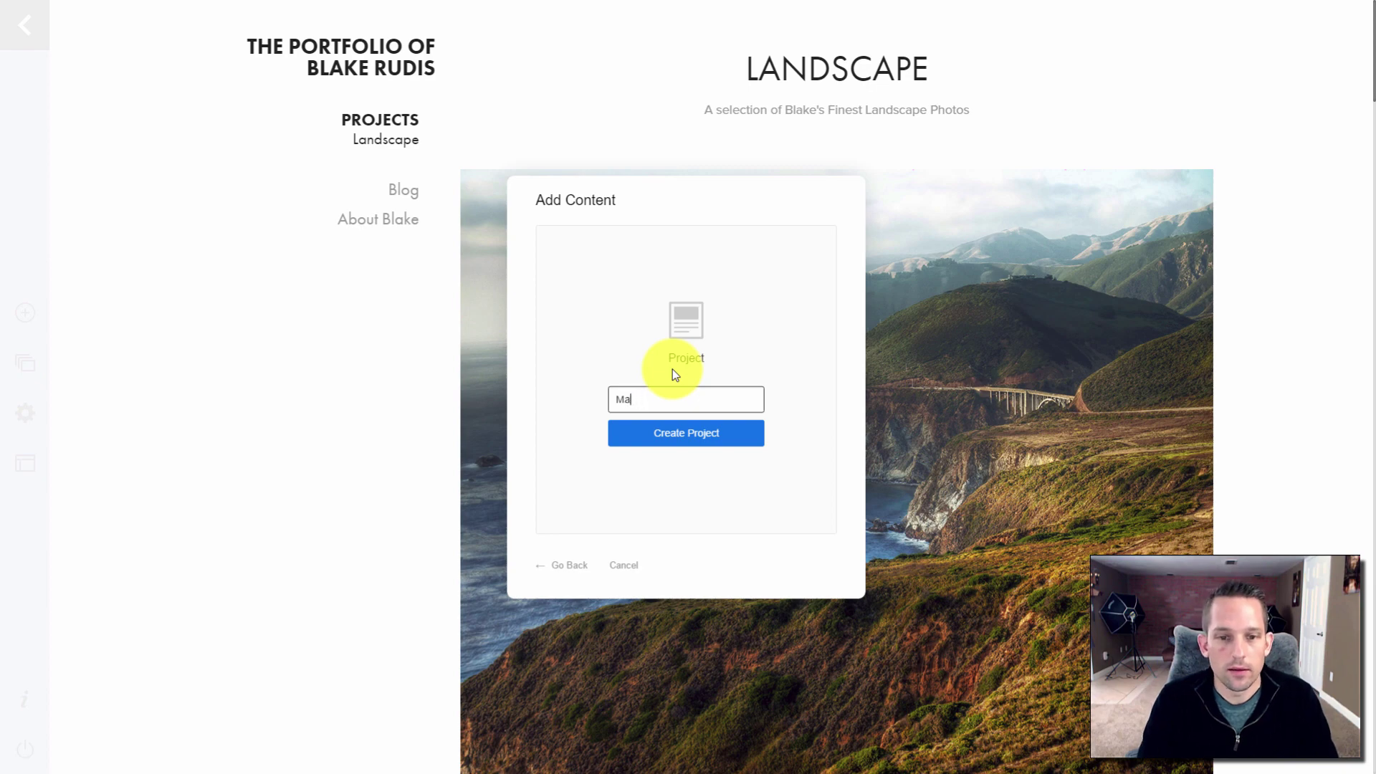
left_click(667, 438)
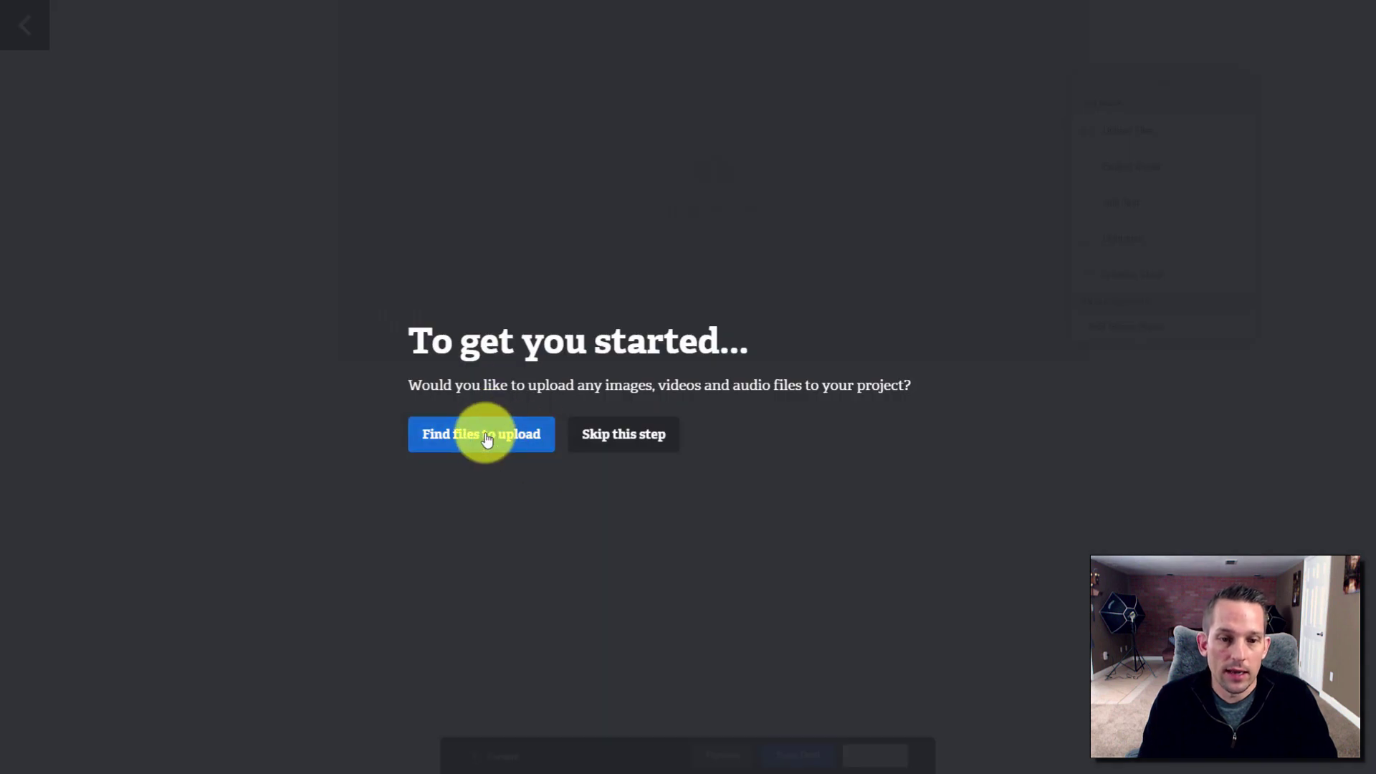
Upload all nine photos from the Macro folder into the project
left_click(483, 433)
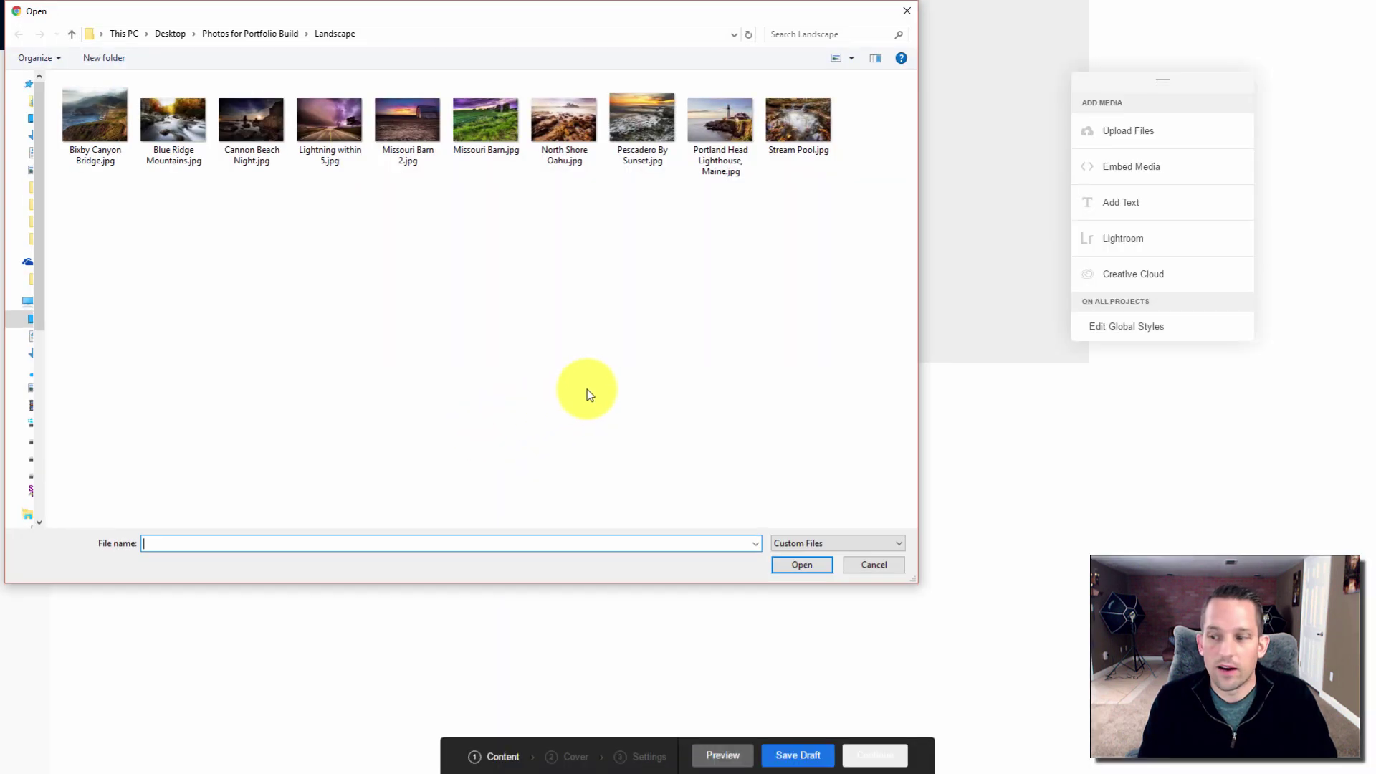
left_click(264, 34)
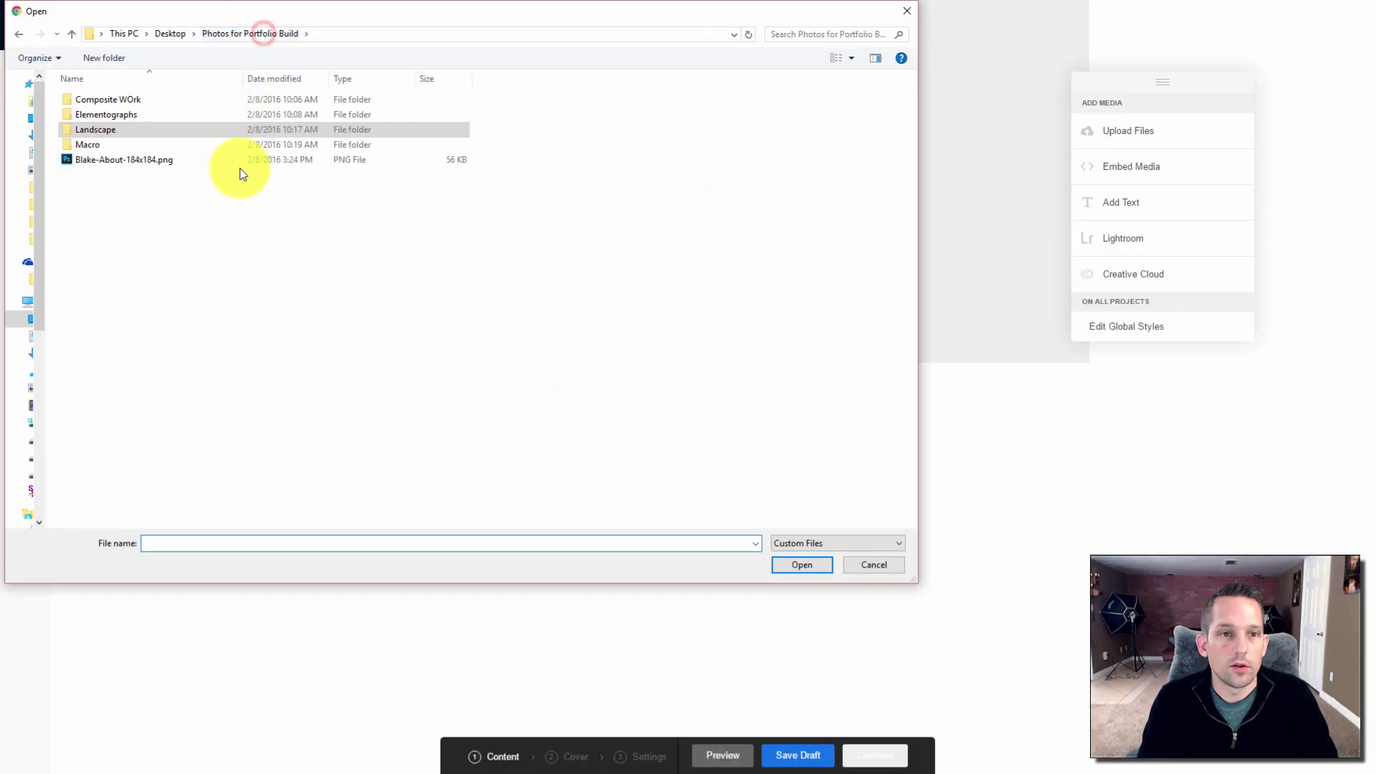
double_click(111, 146)
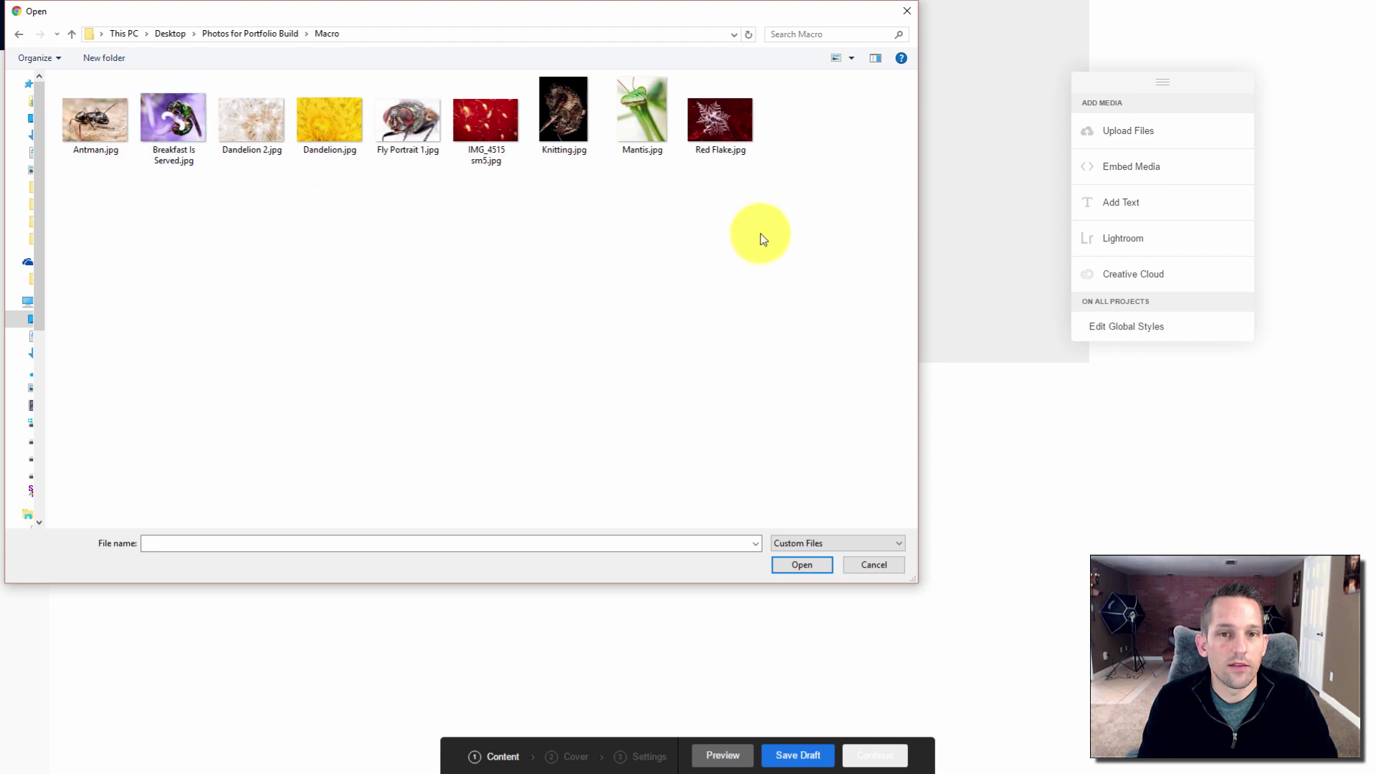
left_click_drag(766, 232, 57, 57)
left_click(809, 565)
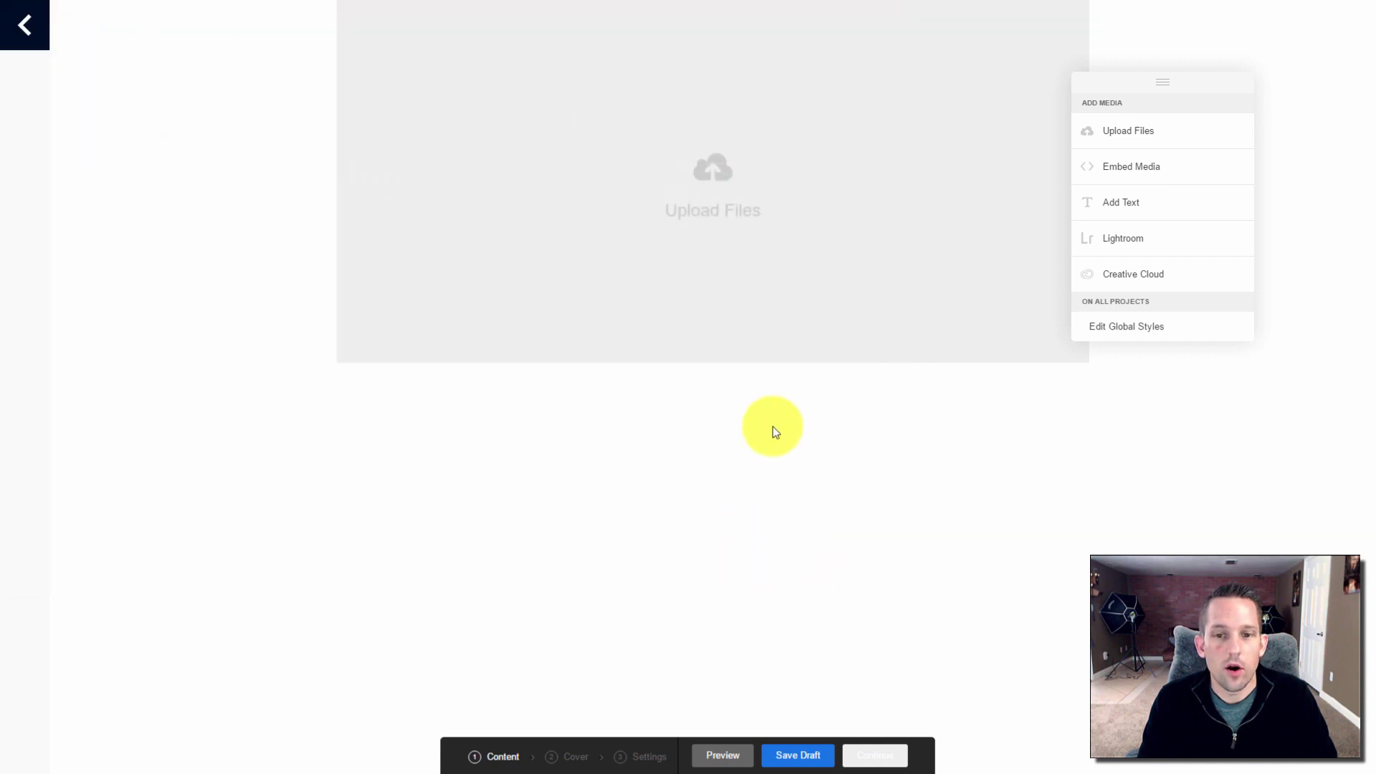
Crop the purple bee photo as the Macro project's cover
scroll(763, 389, "down", 3)
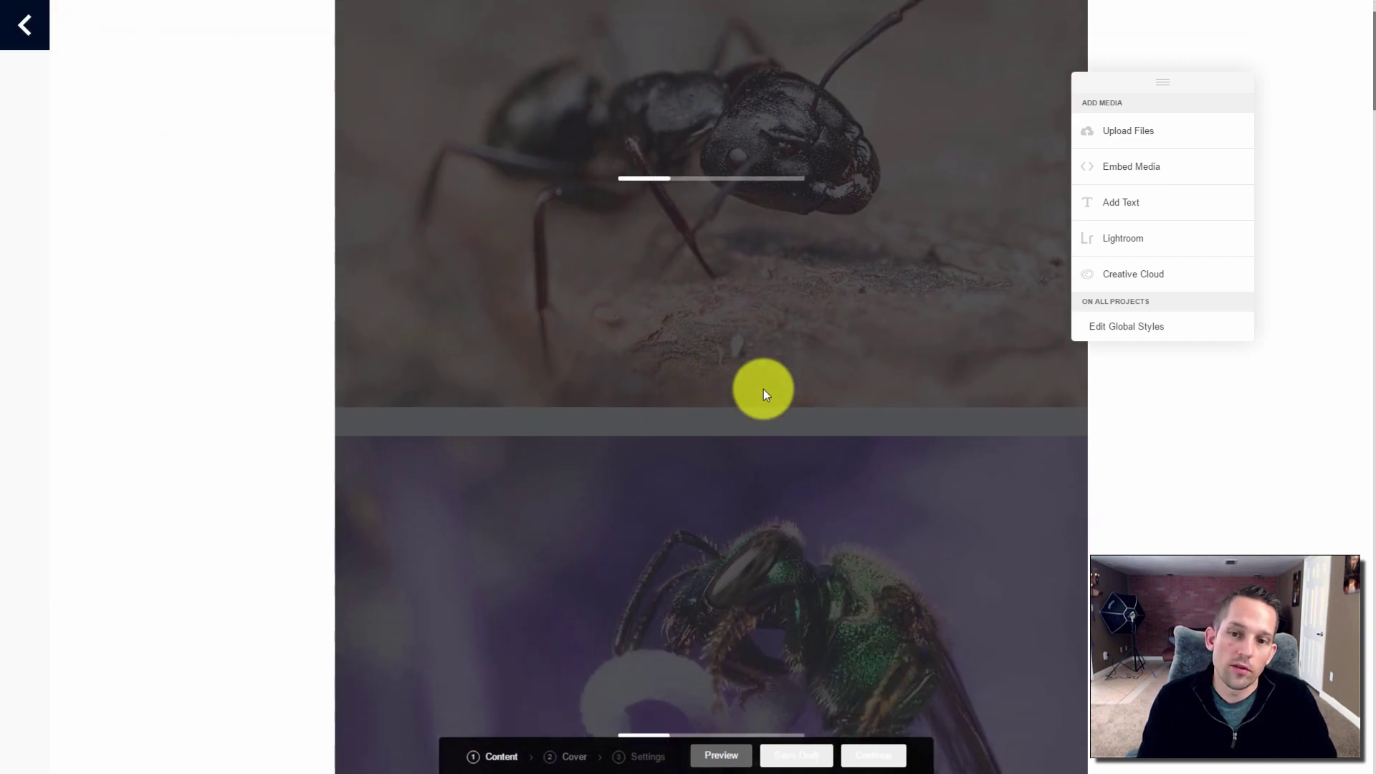
scroll(764, 387, "down", 20)
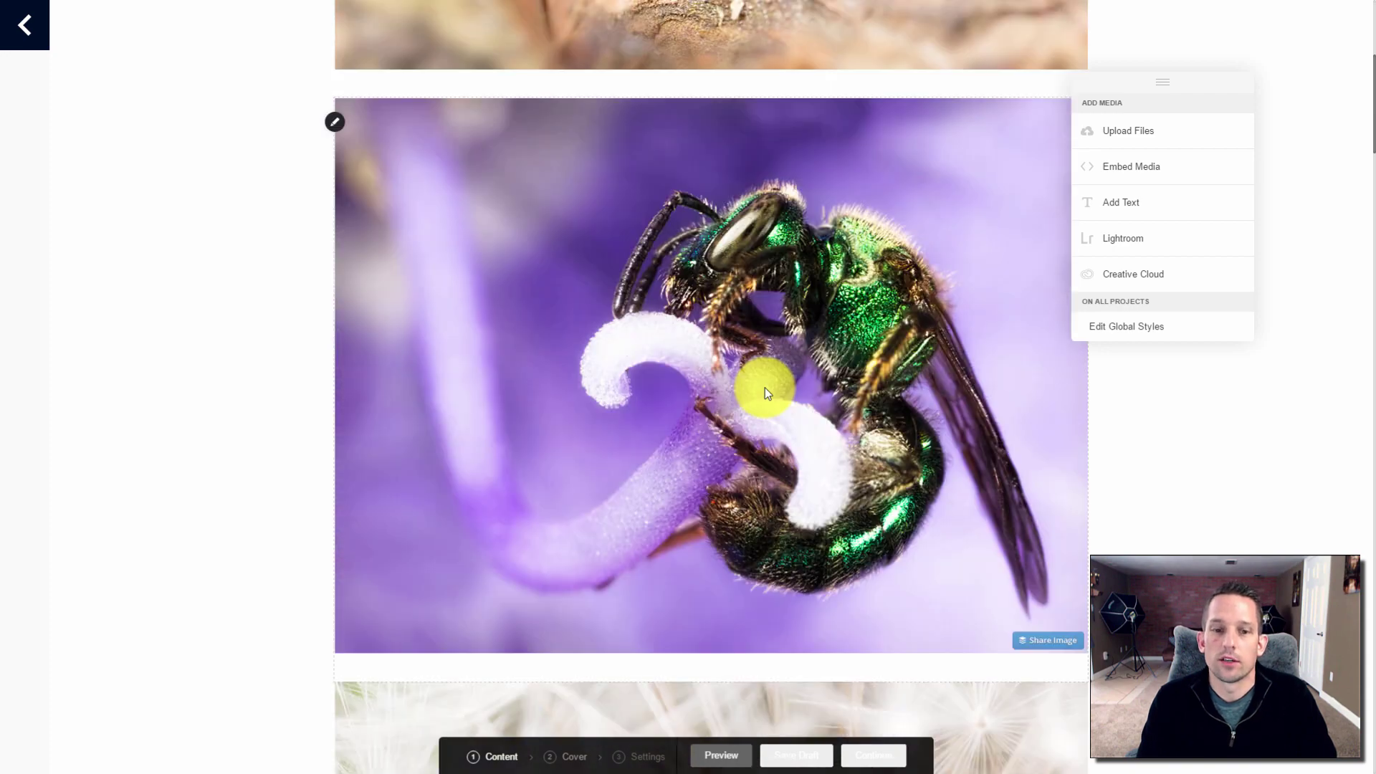
left_click(874, 755)
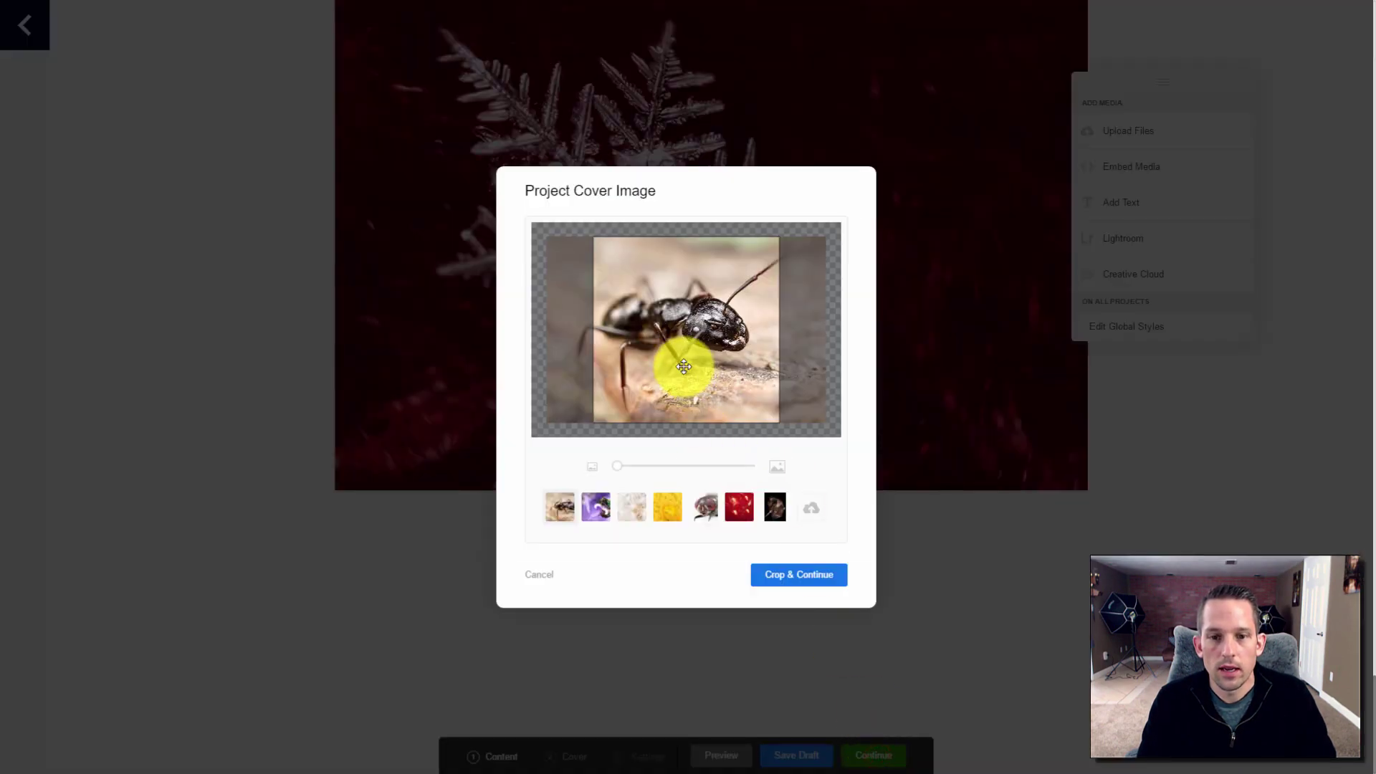
left_click_drag(681, 369, 635, 391)
left_click(594, 509)
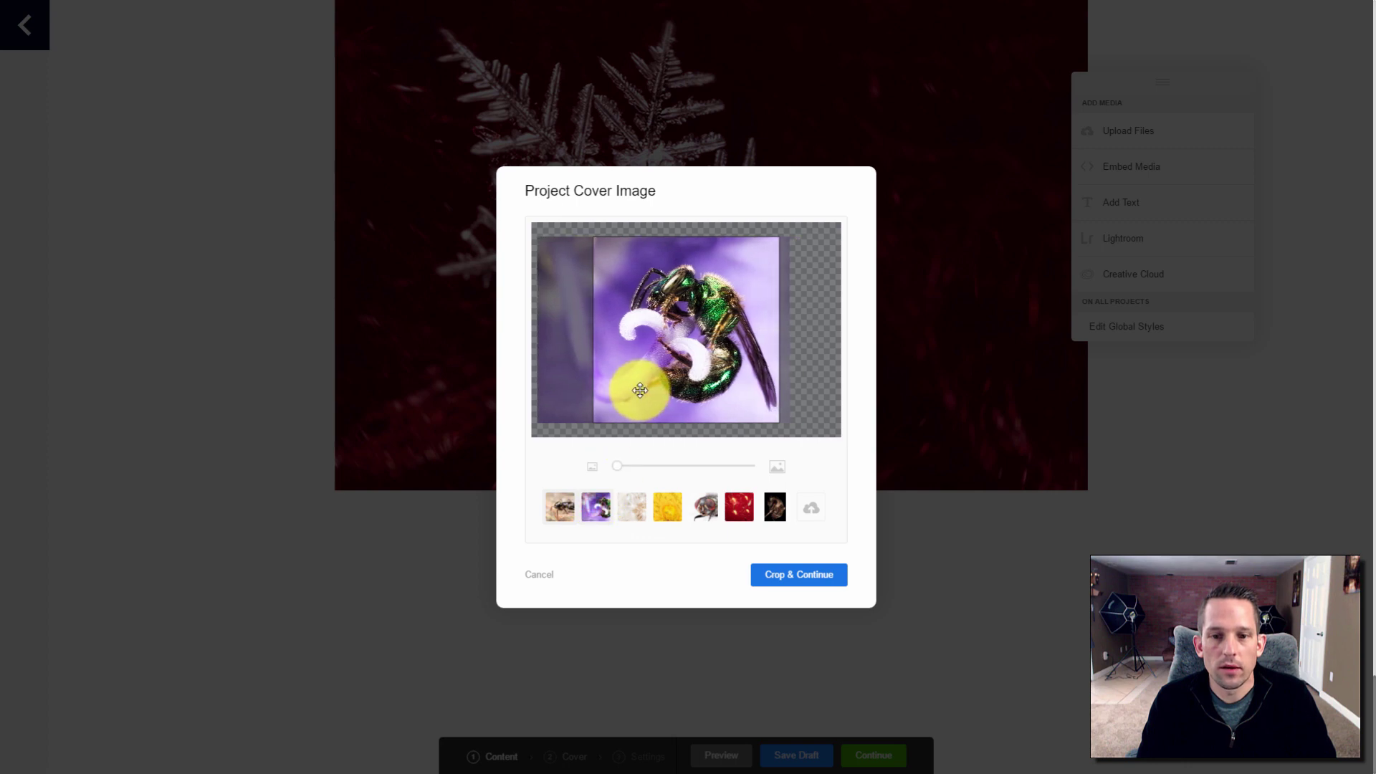
left_click(789, 584)
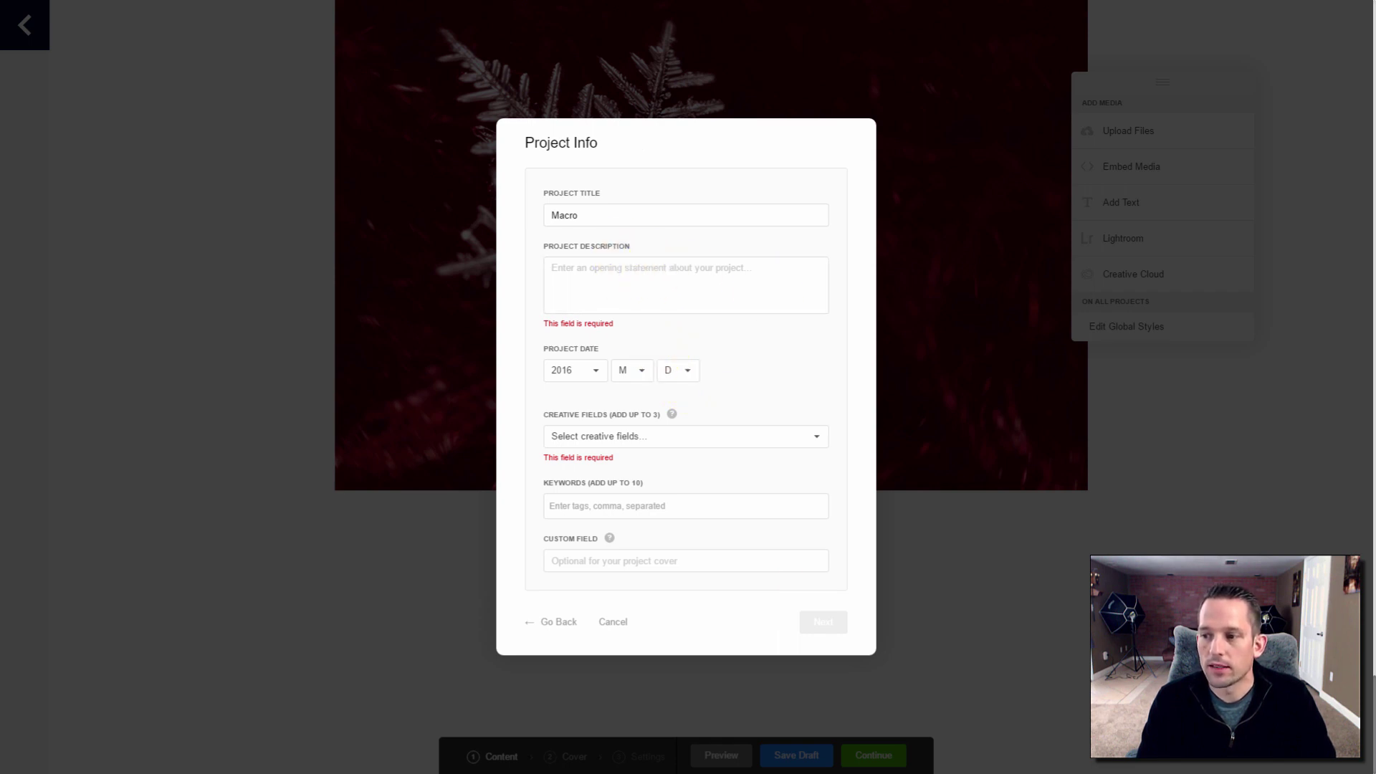
Paste the Macro description and choose Fine Arts as the creative field
left_click(756, 305)
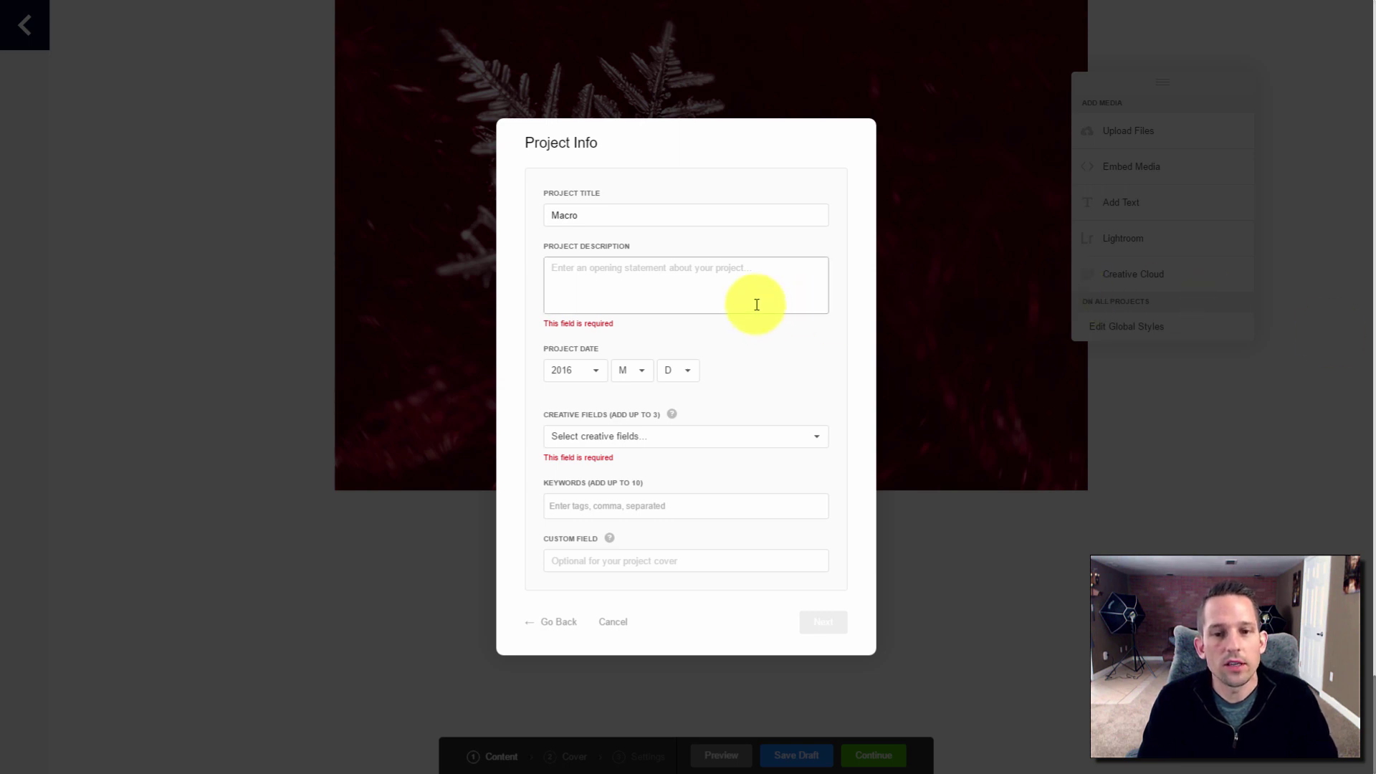
type("A selection of Blake's Finest Landscape Photos")
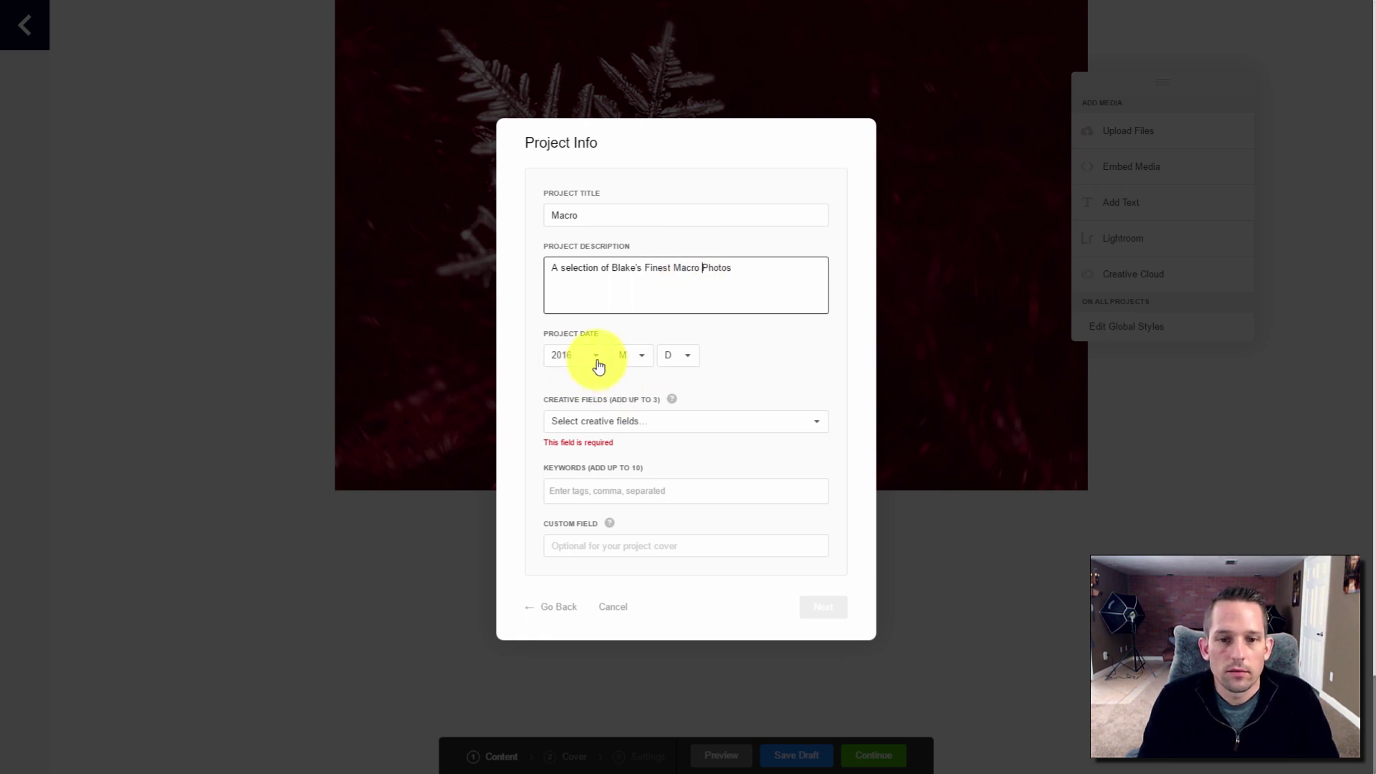
left_click(615, 422)
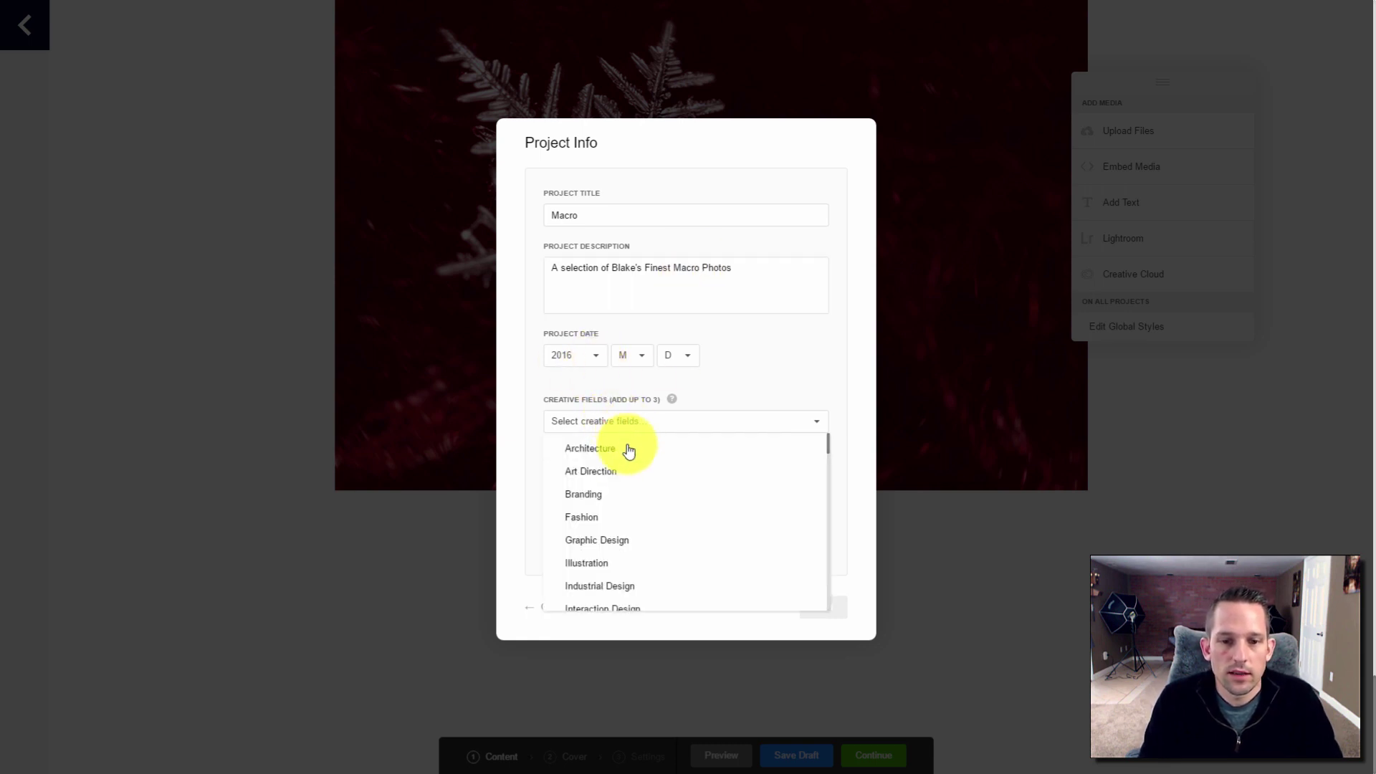
scroll(629, 467, "down", 10)
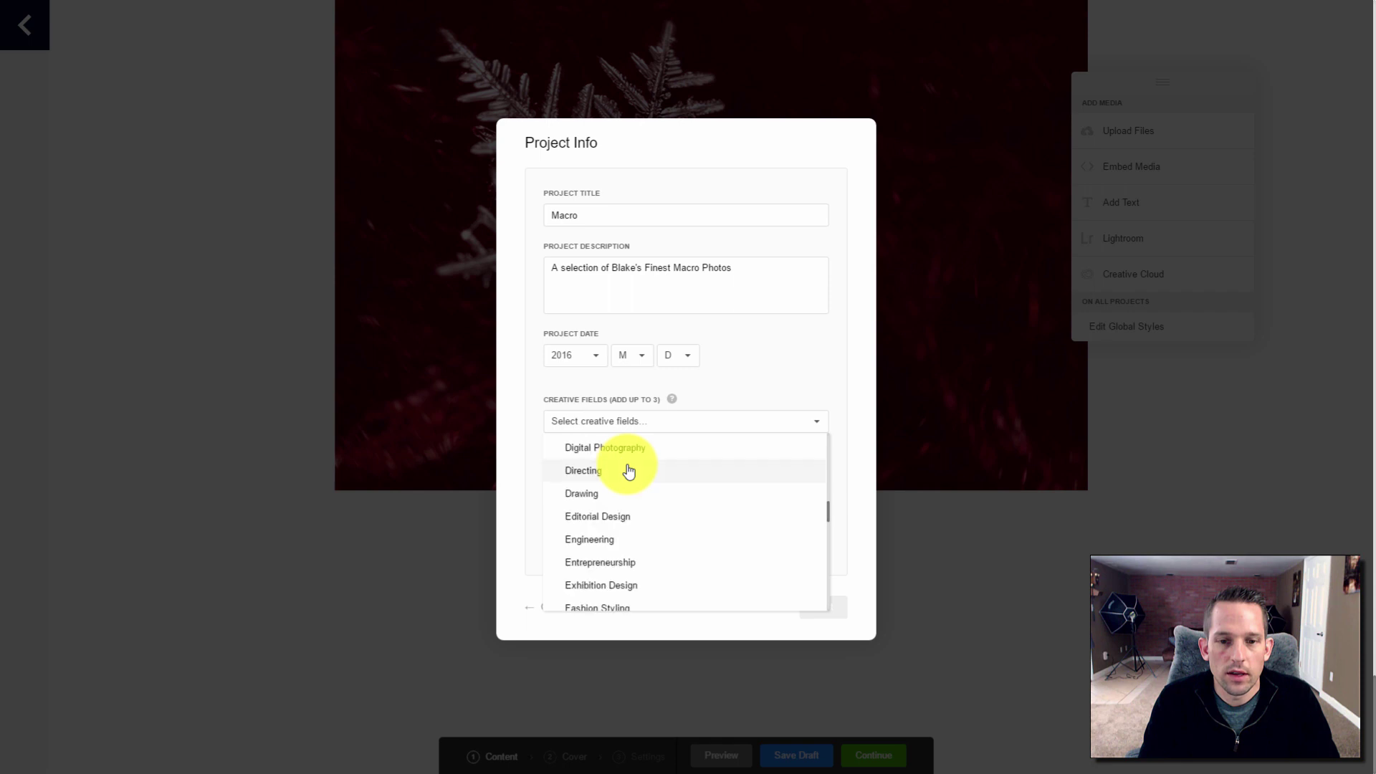
scroll(628, 470, "down", 3)
scroll(628, 470, "up", 4)
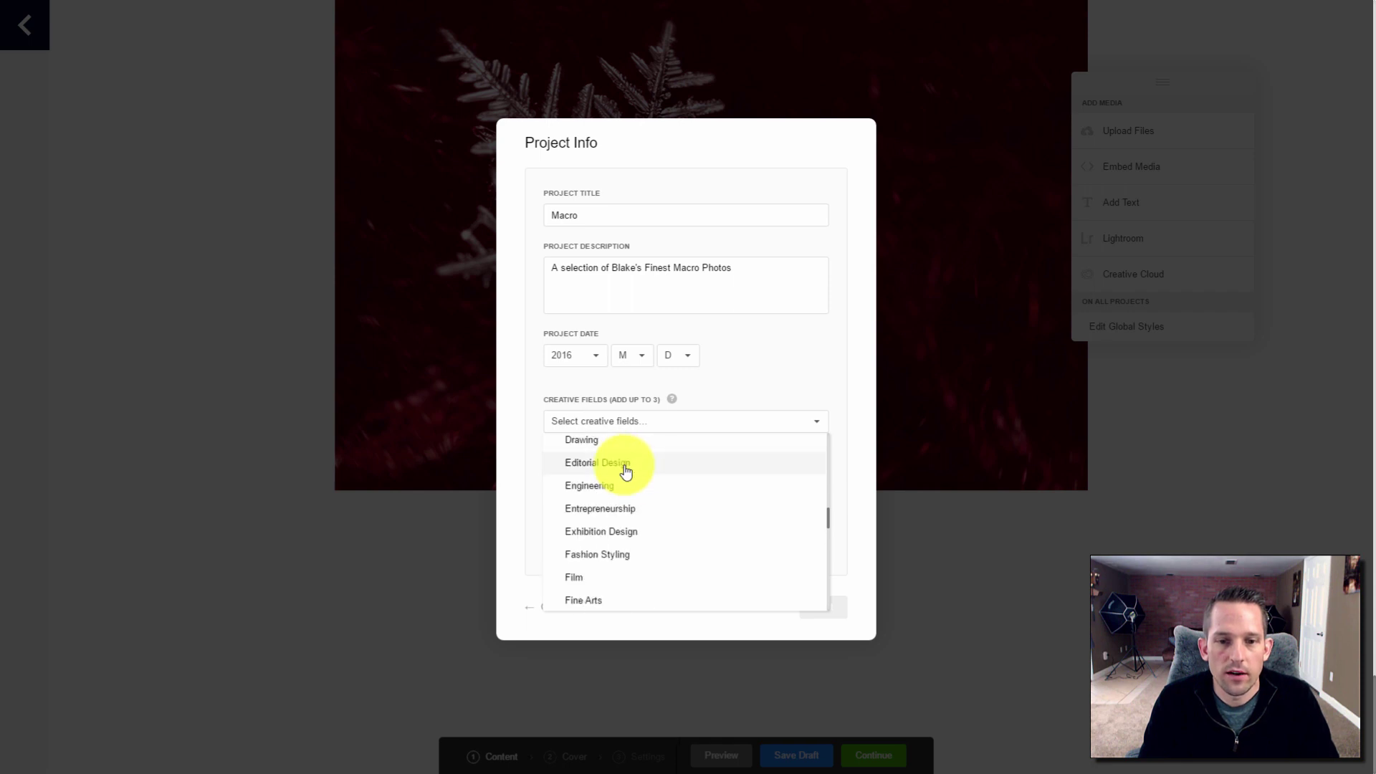
scroll(606, 566, "down", 3)
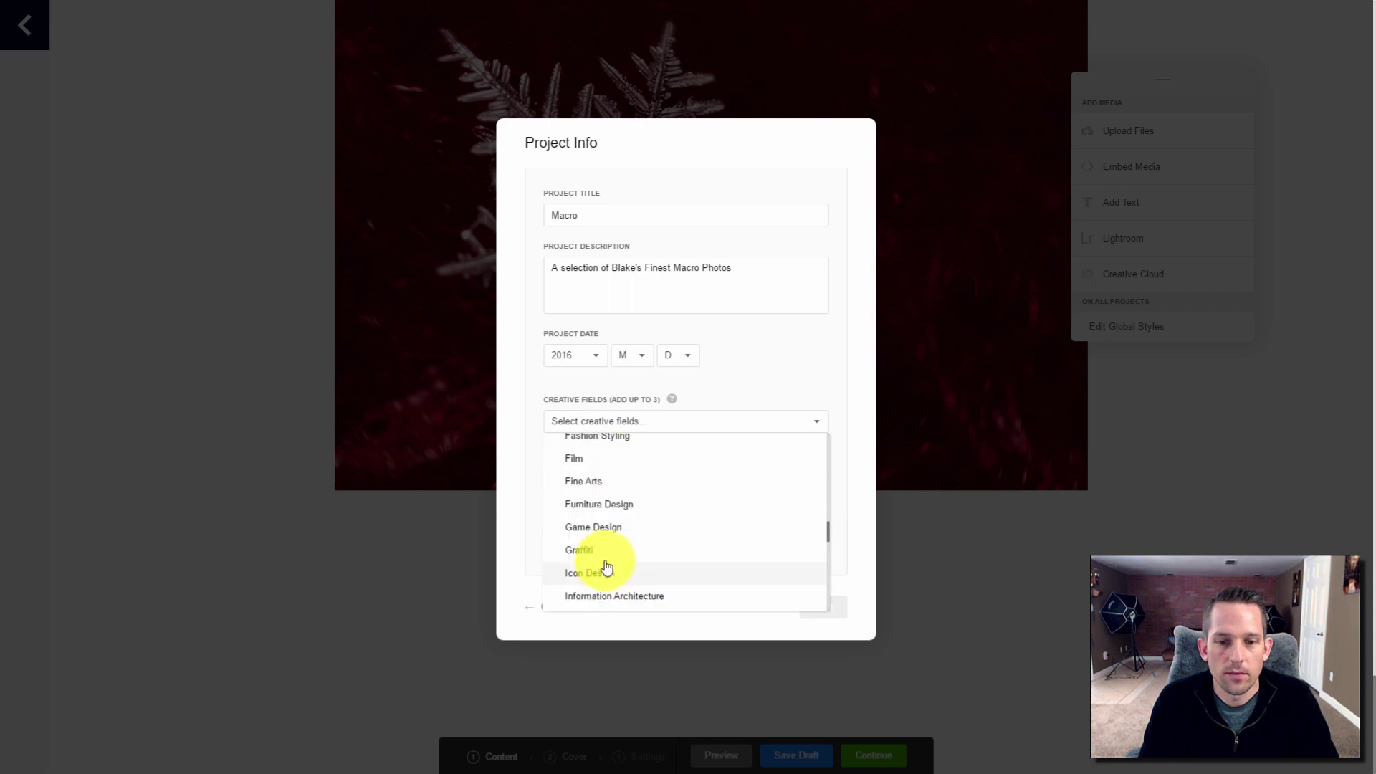
left_click(588, 481)
left_click(753, 384)
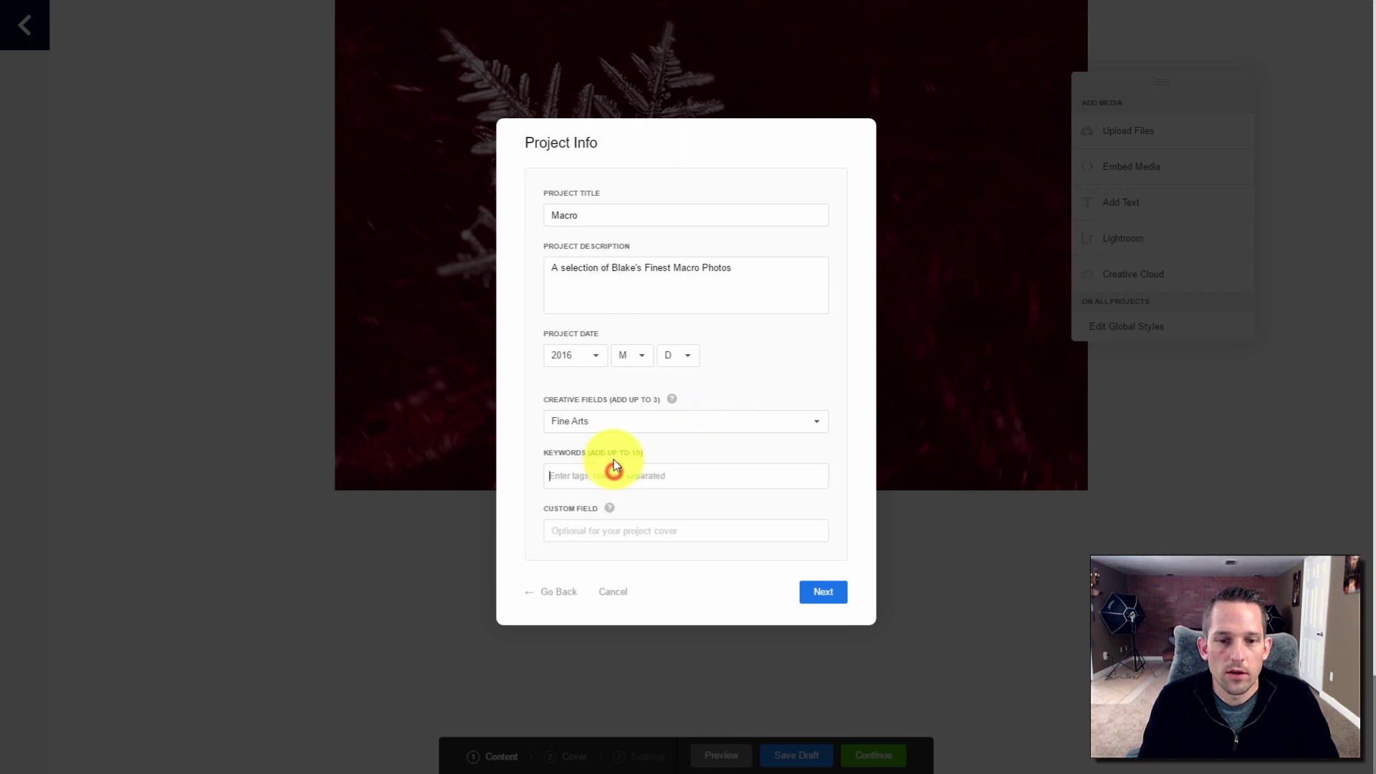
Add the keywords Macro, spider, Bee and Dandelion
type("Macro")
key("Return")
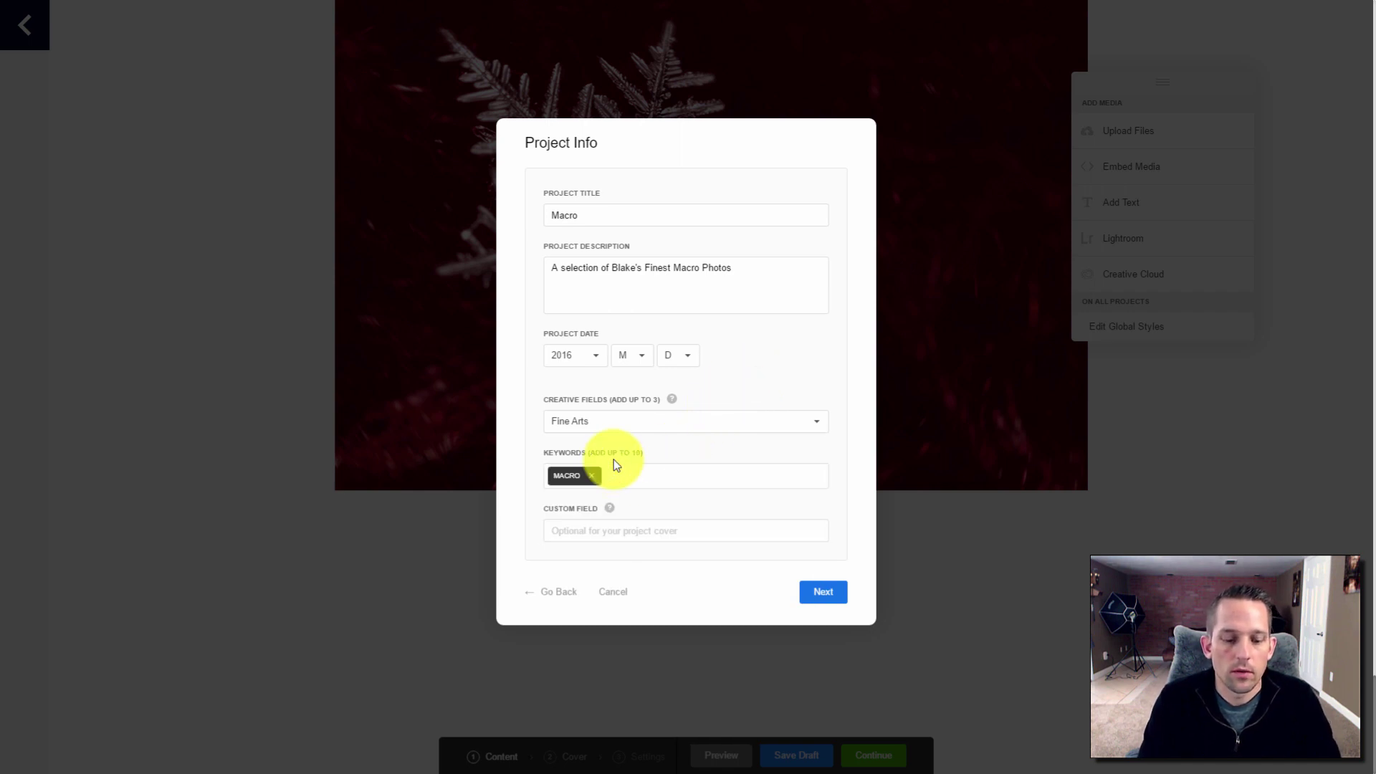
type("spider")
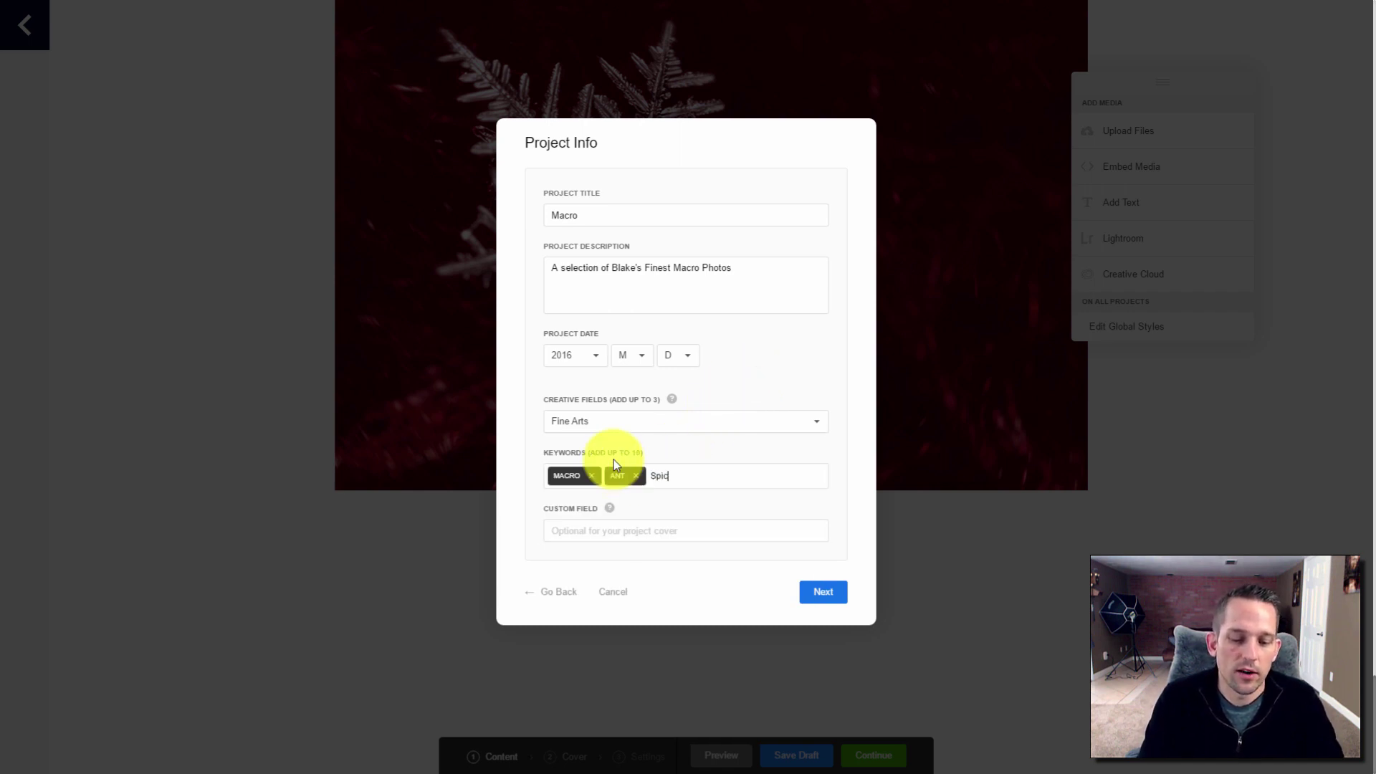
key("Return")
type("Bee")
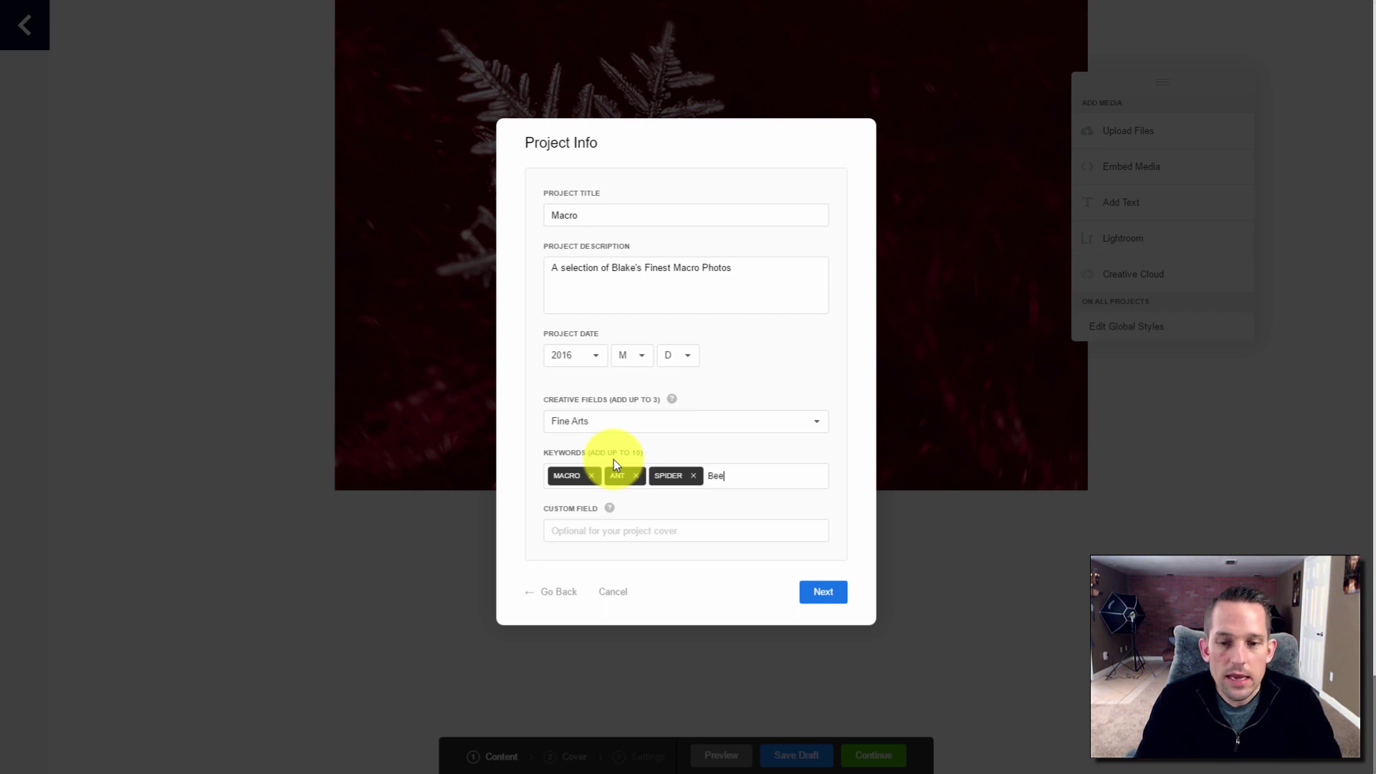
key("Return")
type("Dandelion")
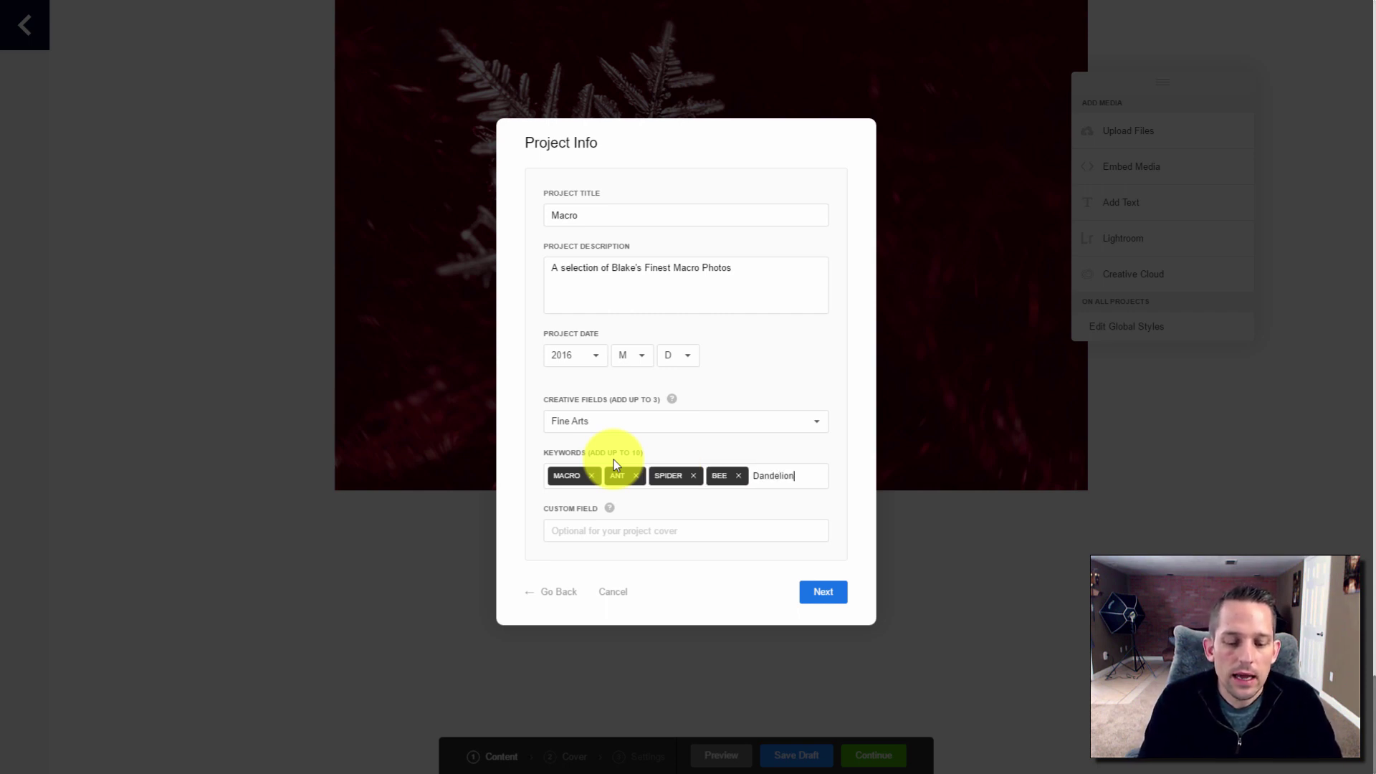
Create the Macro project without publishing to Behance and return to the editor
left_click(817, 592)
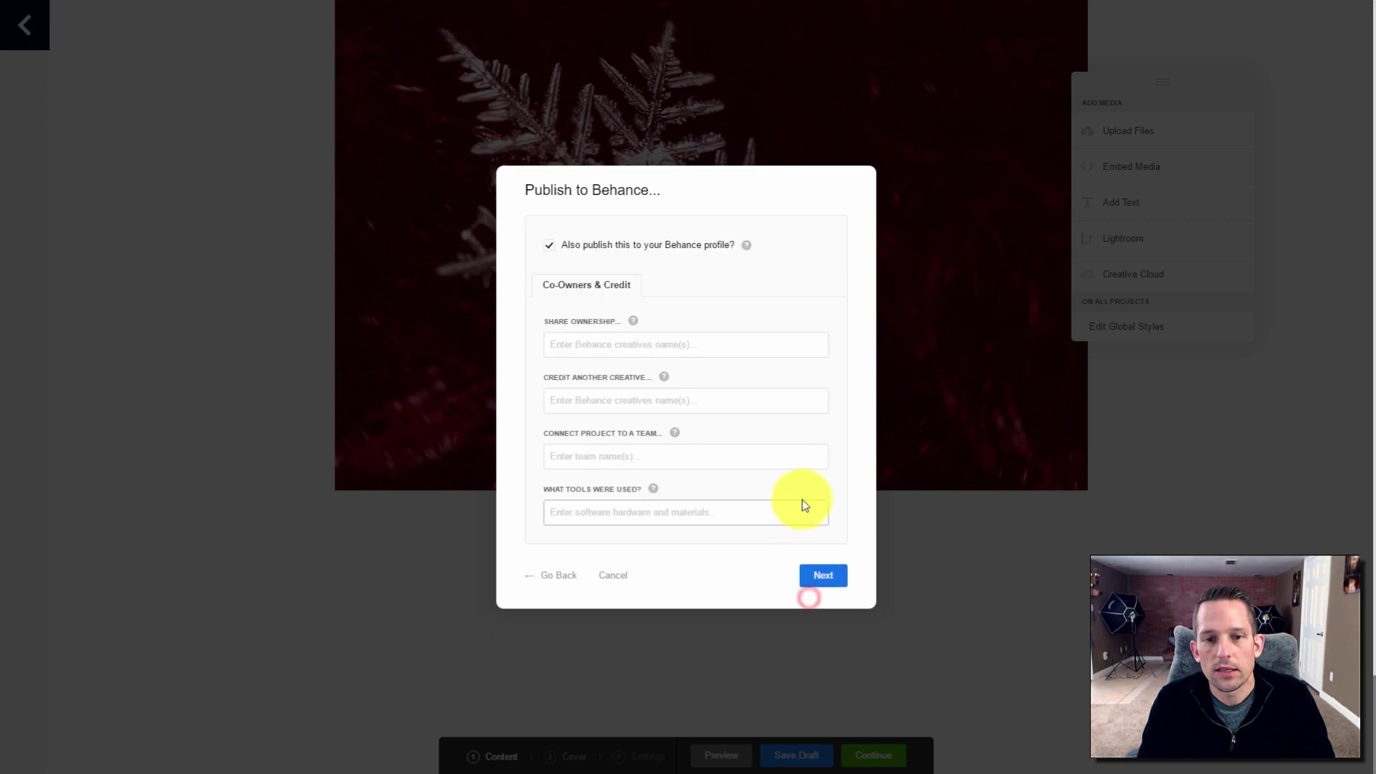
left_click(549, 245)
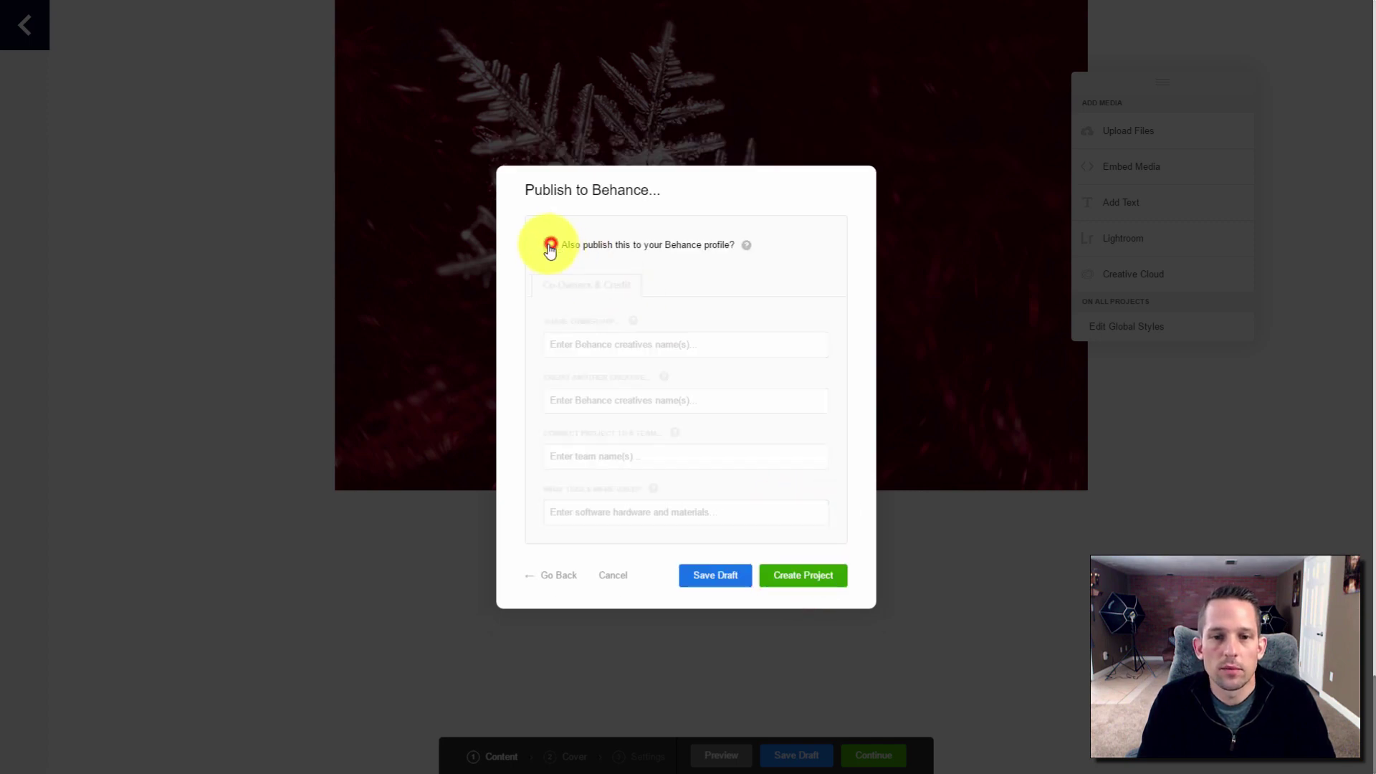
left_click(790, 581)
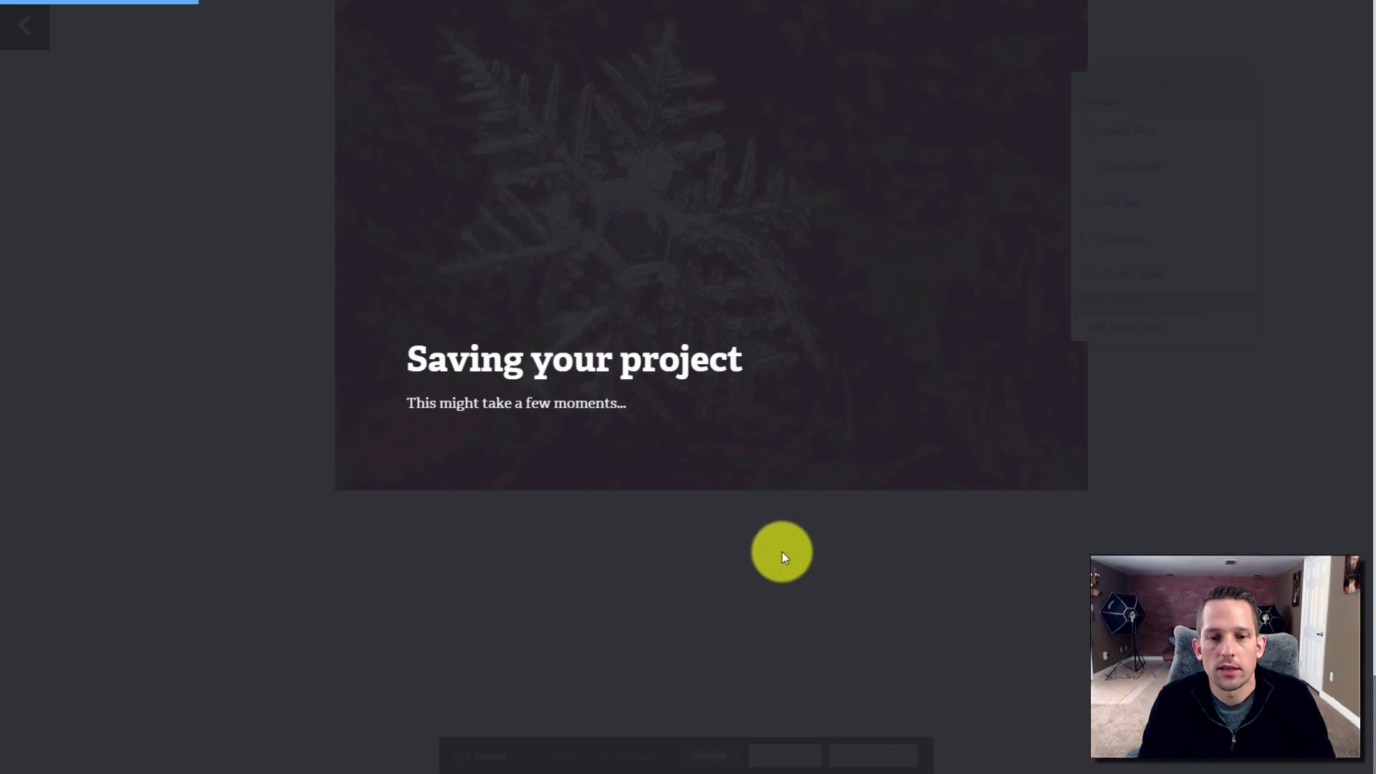
left_click(491, 421)
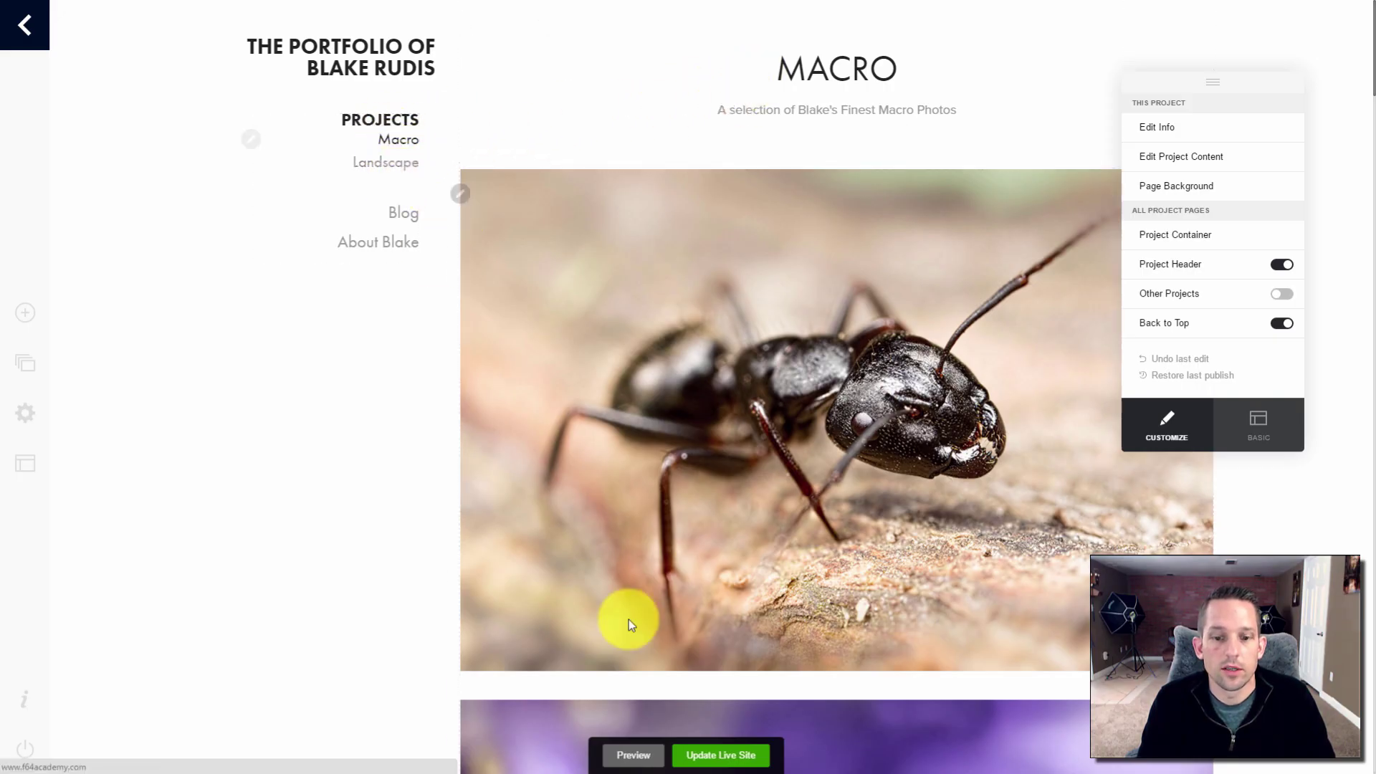
Preview the site and open its home page gallery
left_click(623, 752)
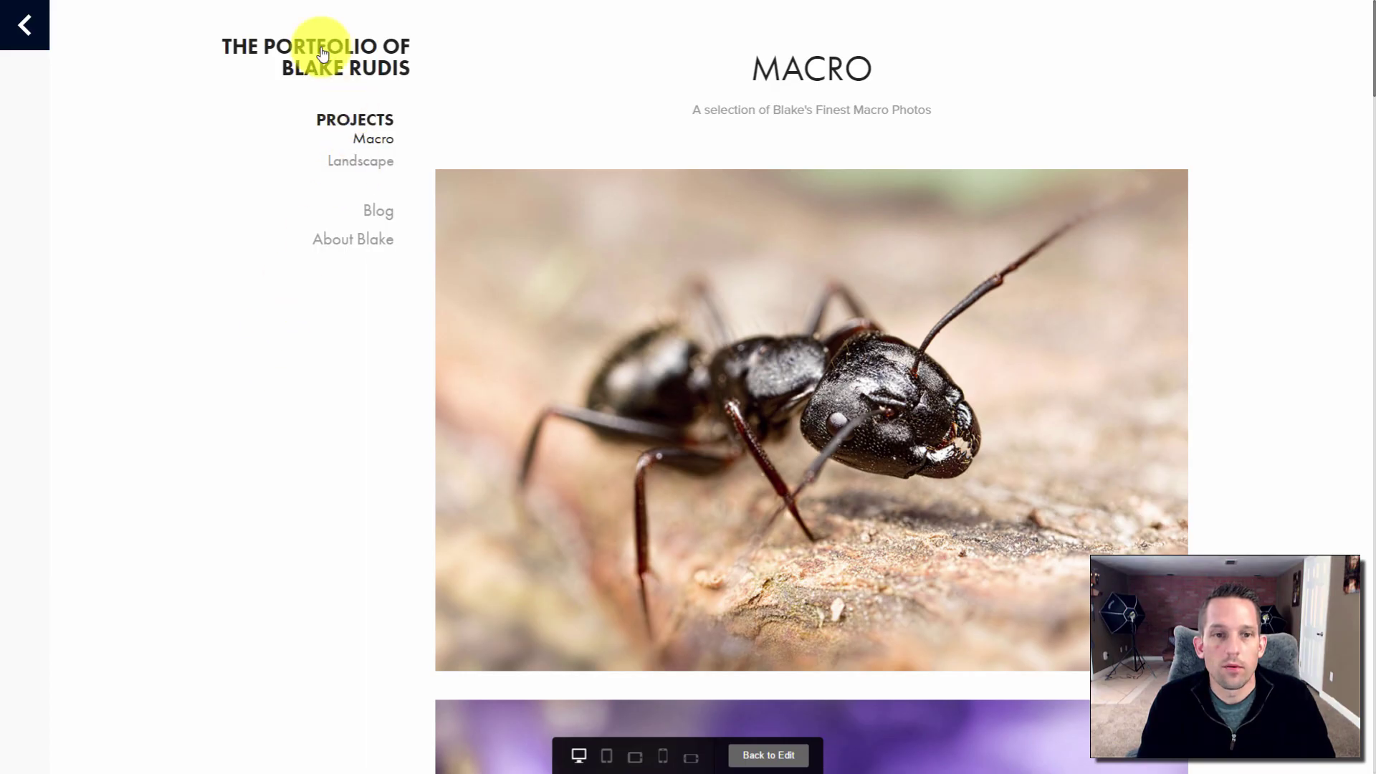
left_click(320, 49)
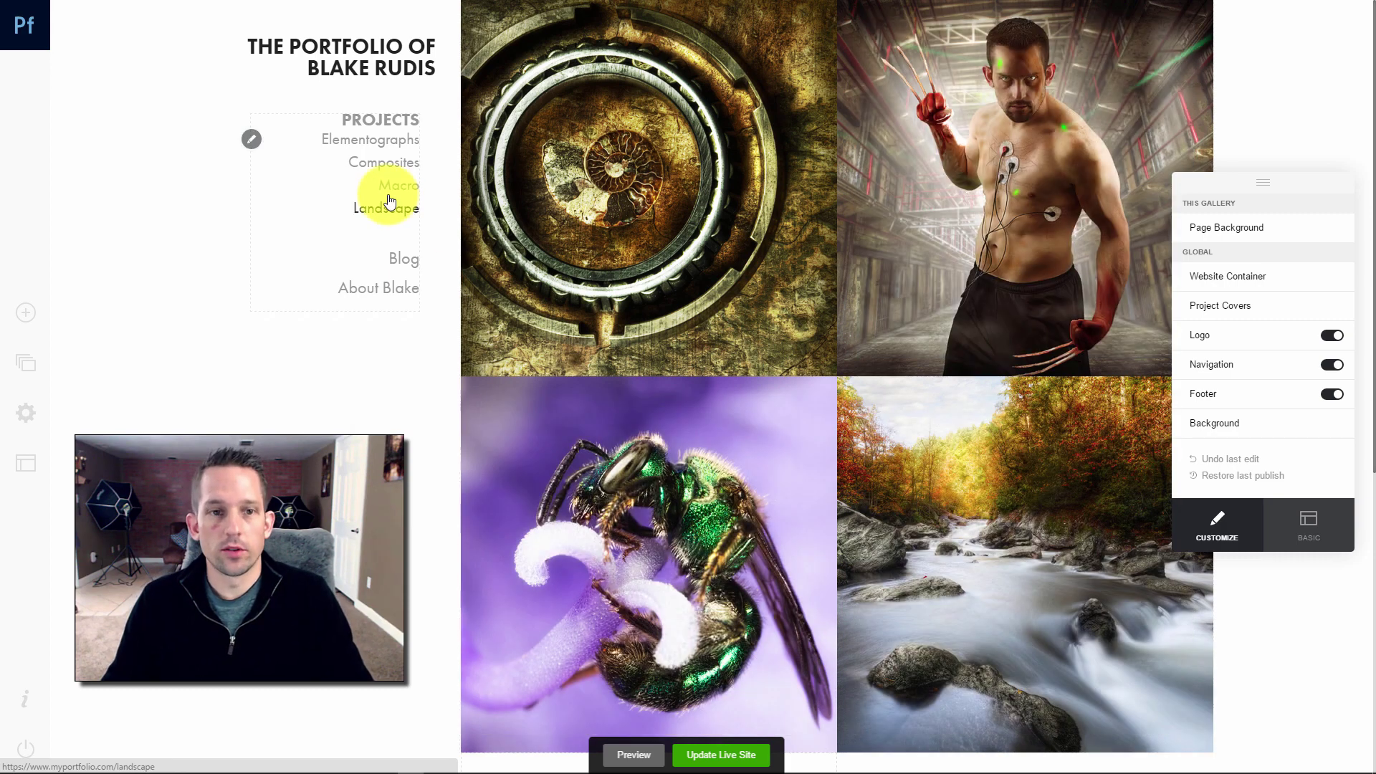
In Manage Content, drag Landscape to the top of the Projects list
left_click(251, 139)
left_click(252, 193)
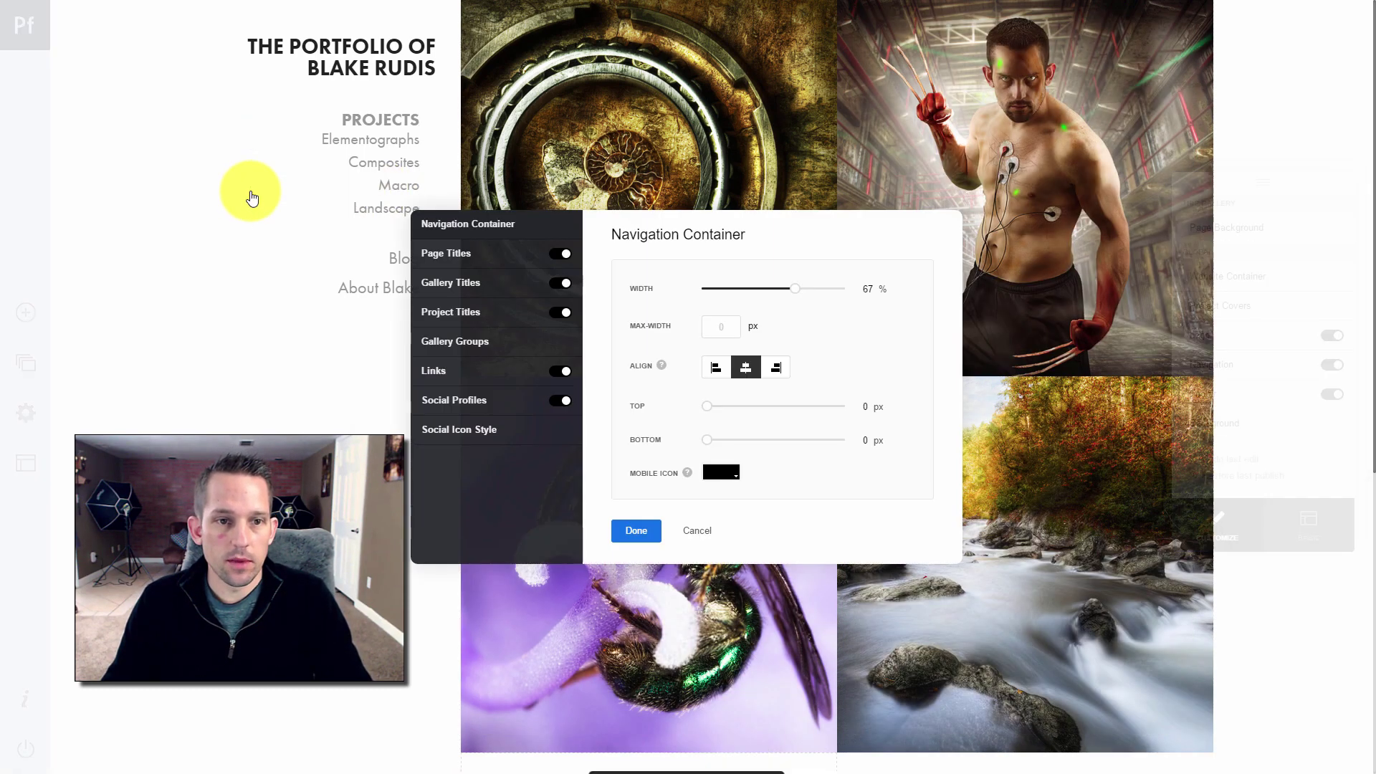
left_click(701, 534)
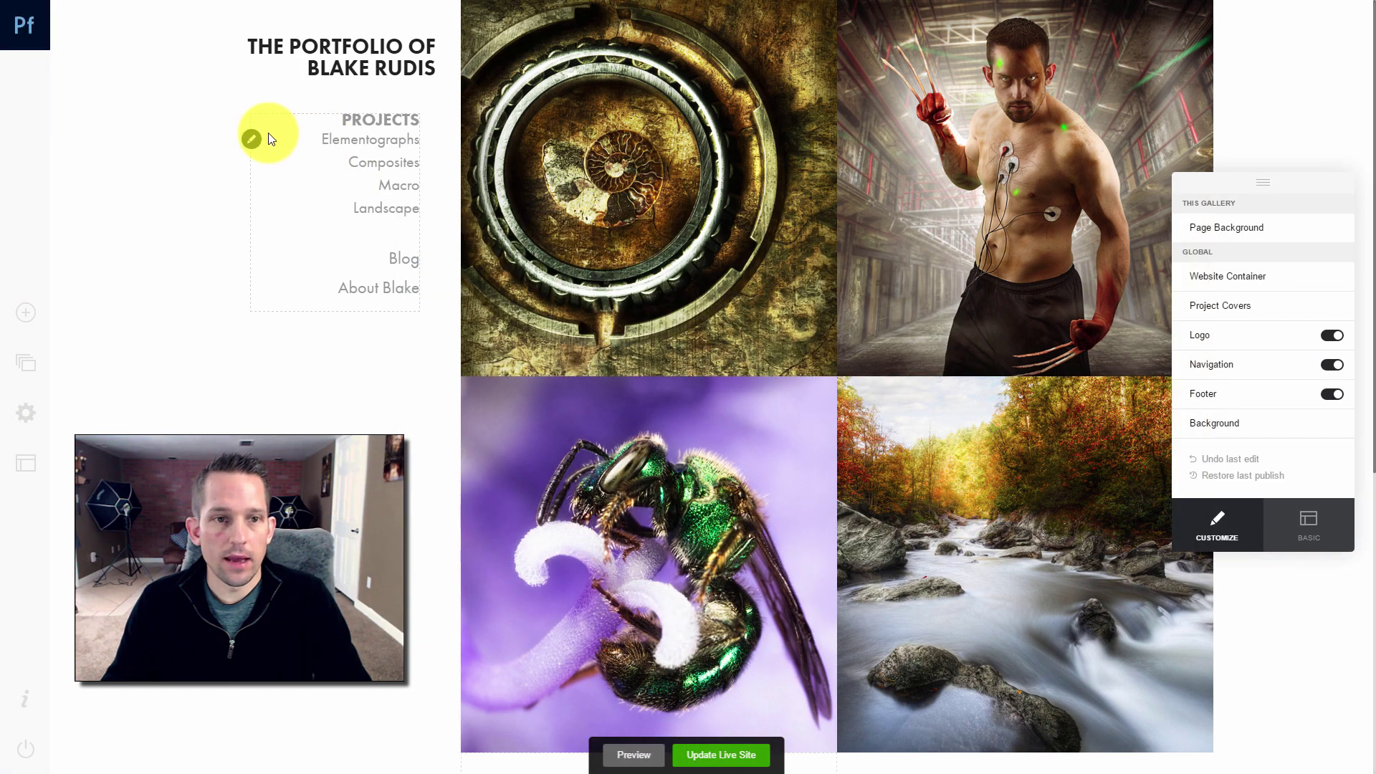
left_click(250, 136)
left_click(275, 221)
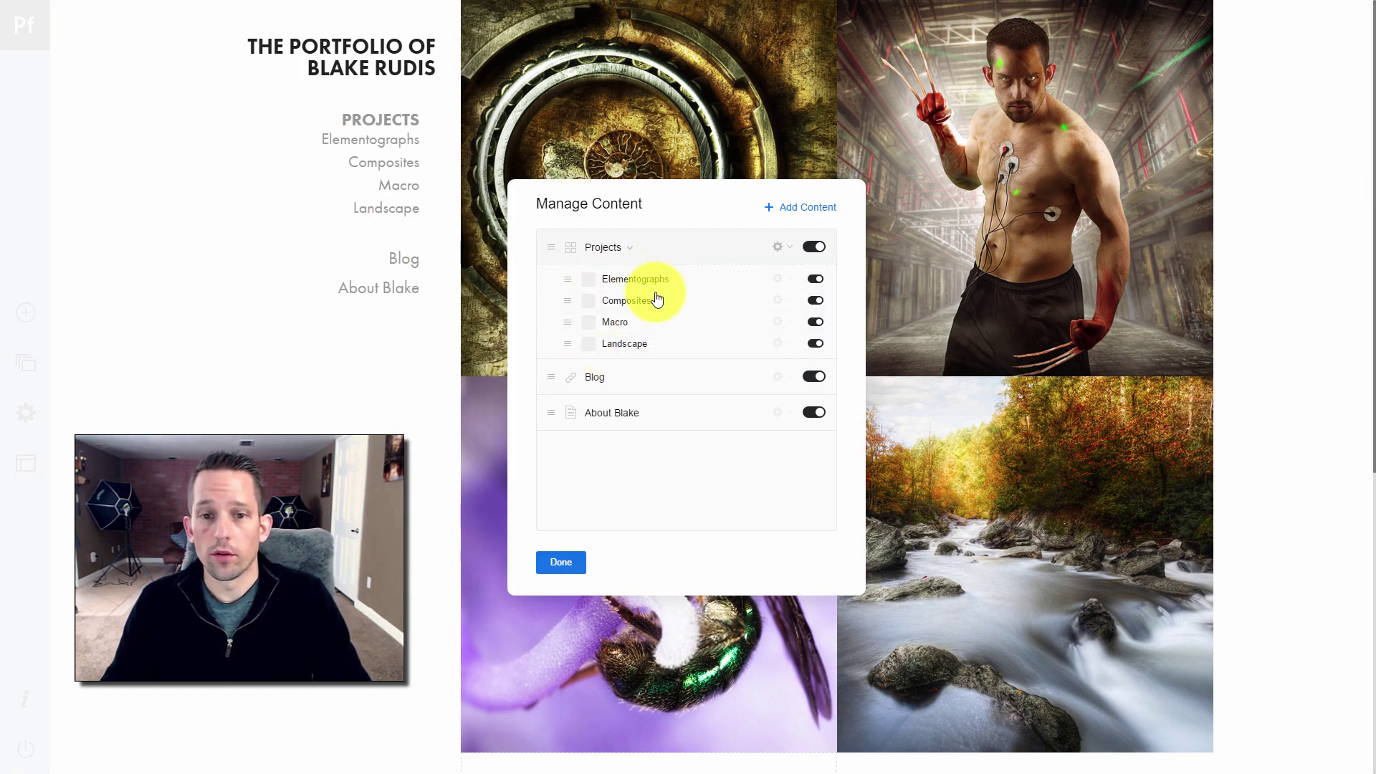
mouse_move(575, 343)
left_mouse_down()
mouse_move(571, 279)
mouse_move(562, 347)
left_mouse_up()
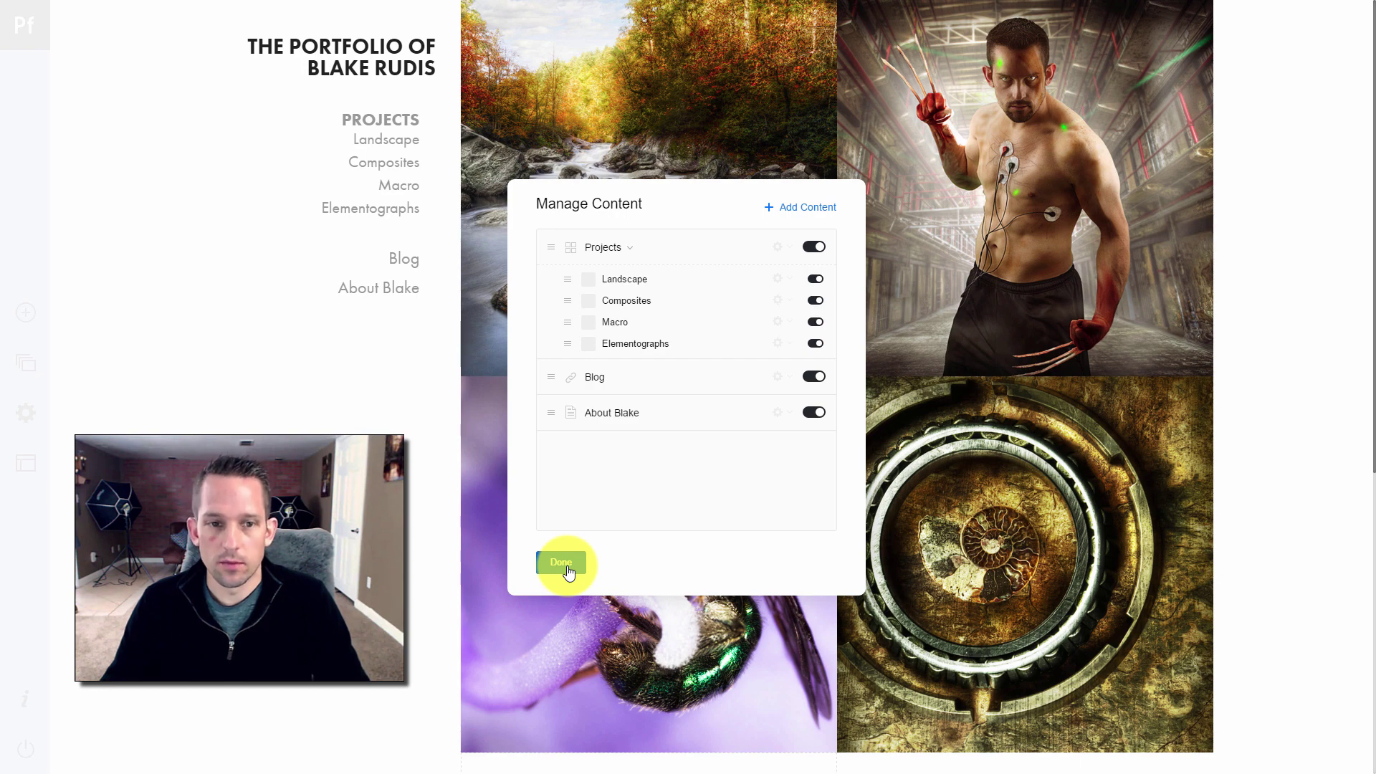
left_click(566, 566)
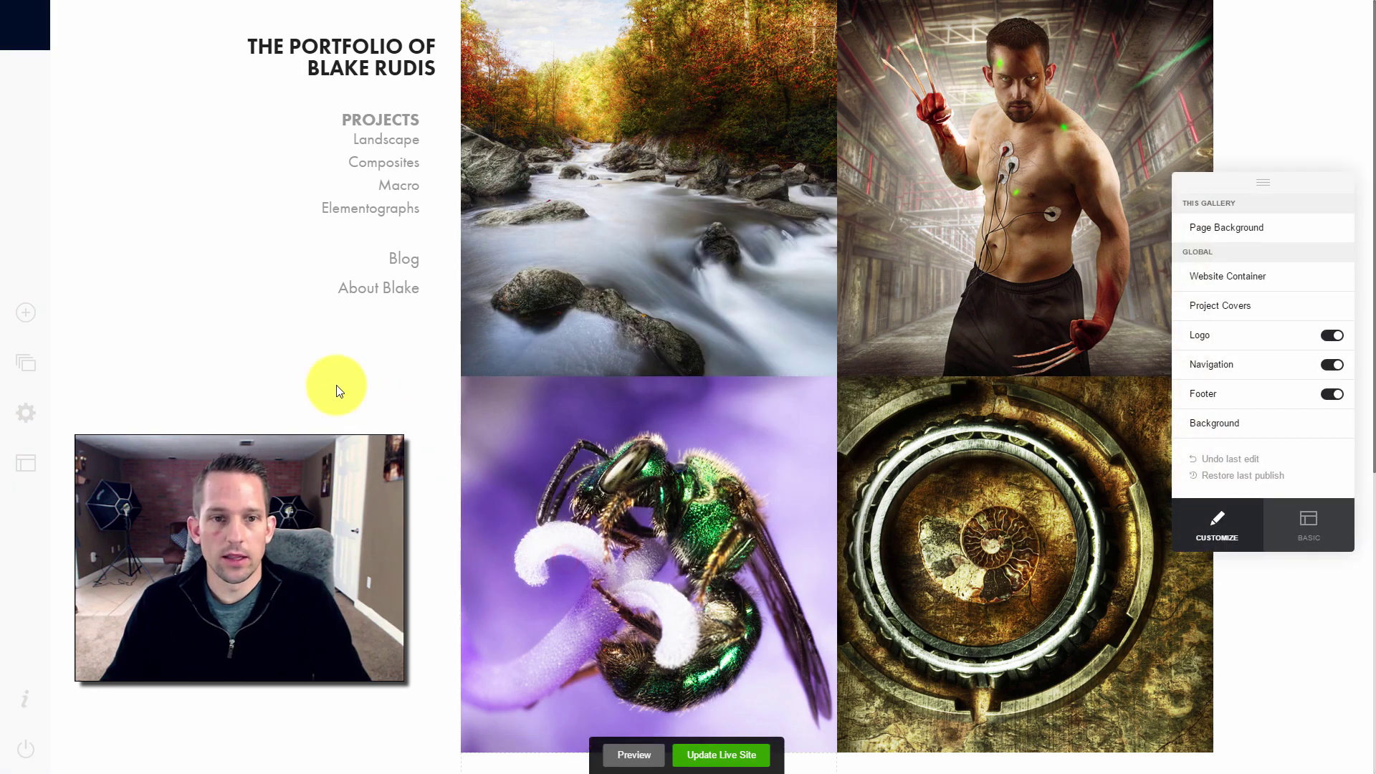
Look through the navigation styling settings and close them without changes
left_click(251, 139)
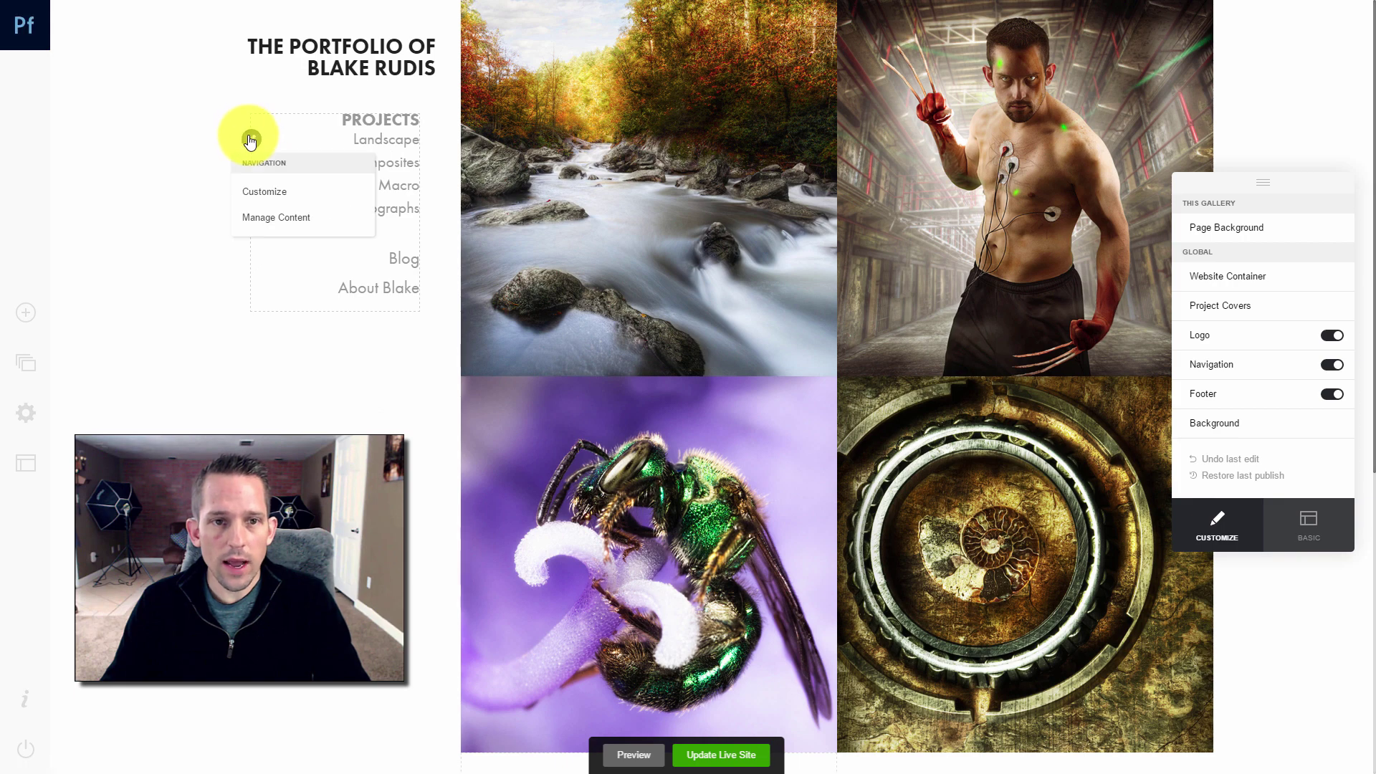
left_click(256, 192)
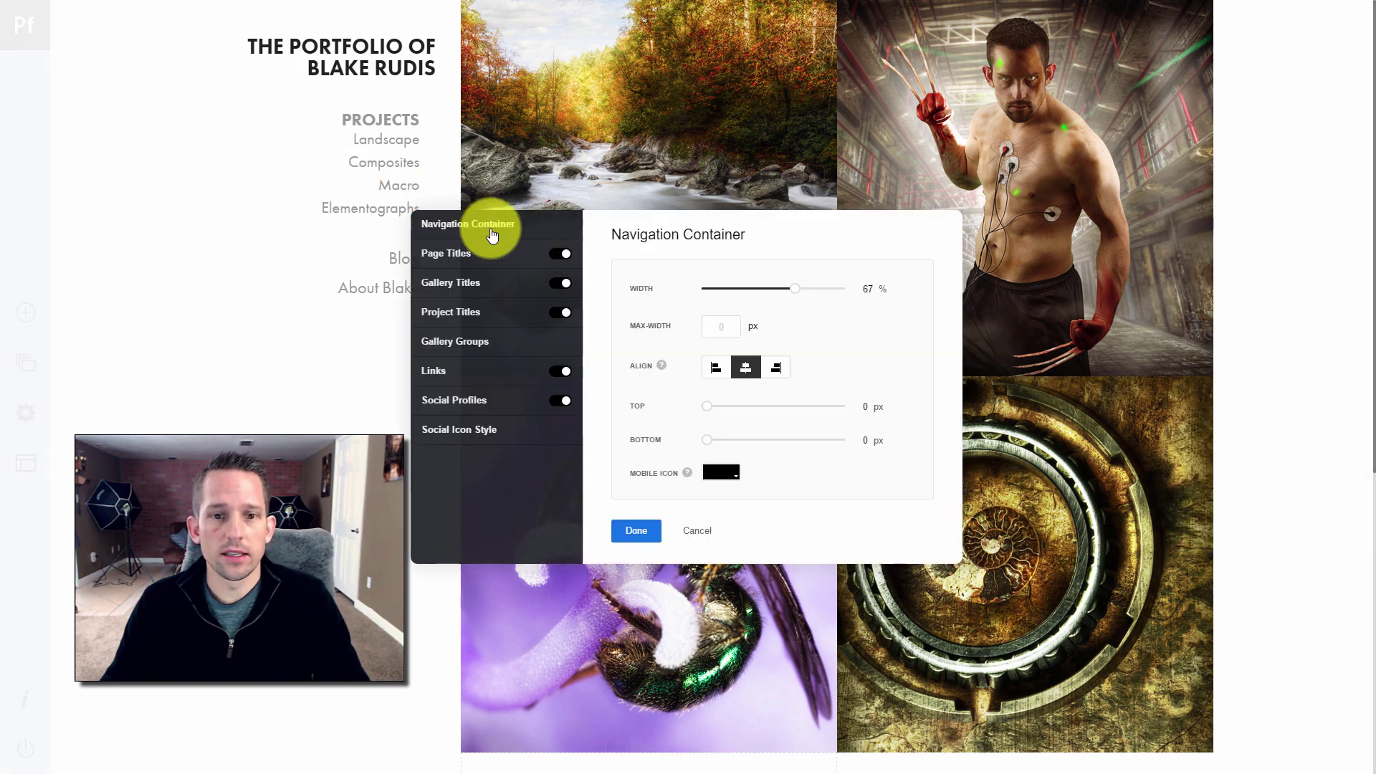
left_click(703, 528)
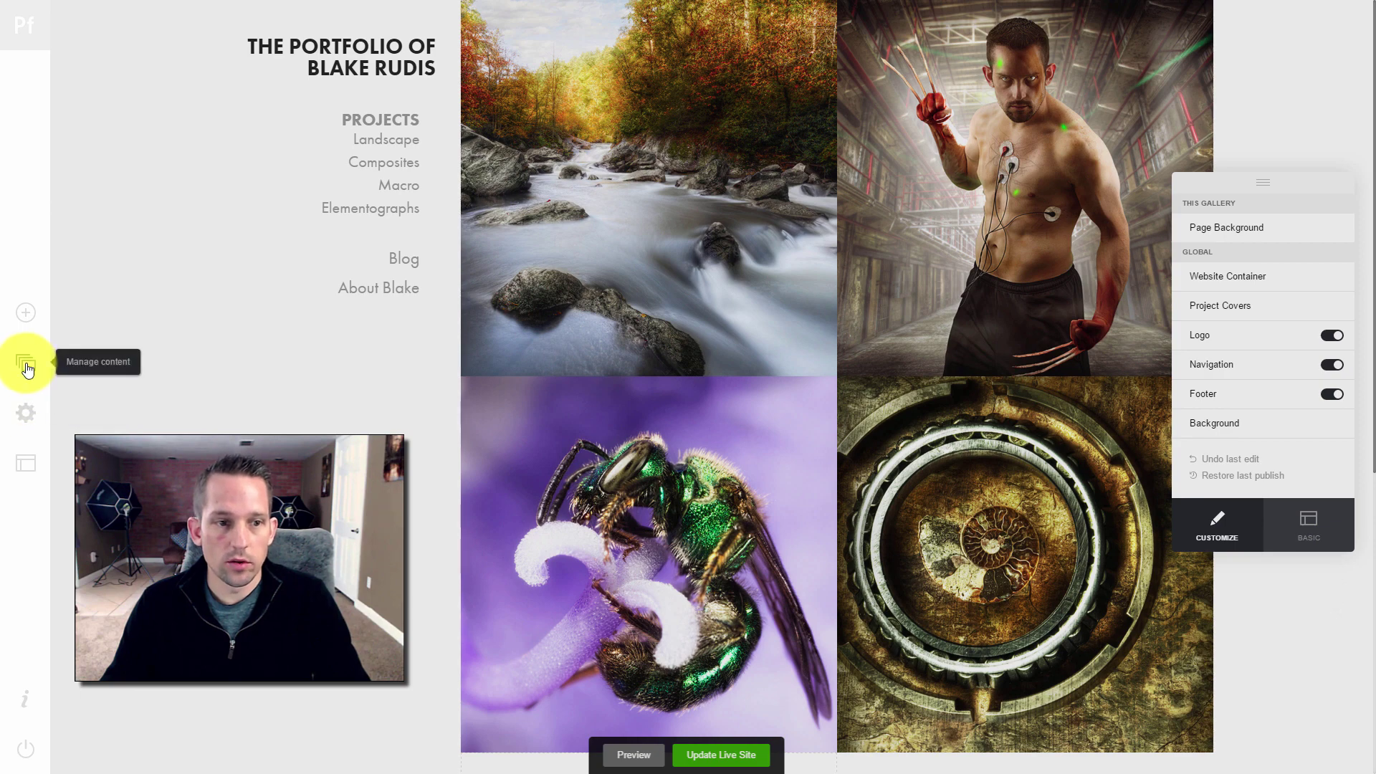
In Manage Content, change the Projects gallery title to 'Portfolio'
left_click(27, 364)
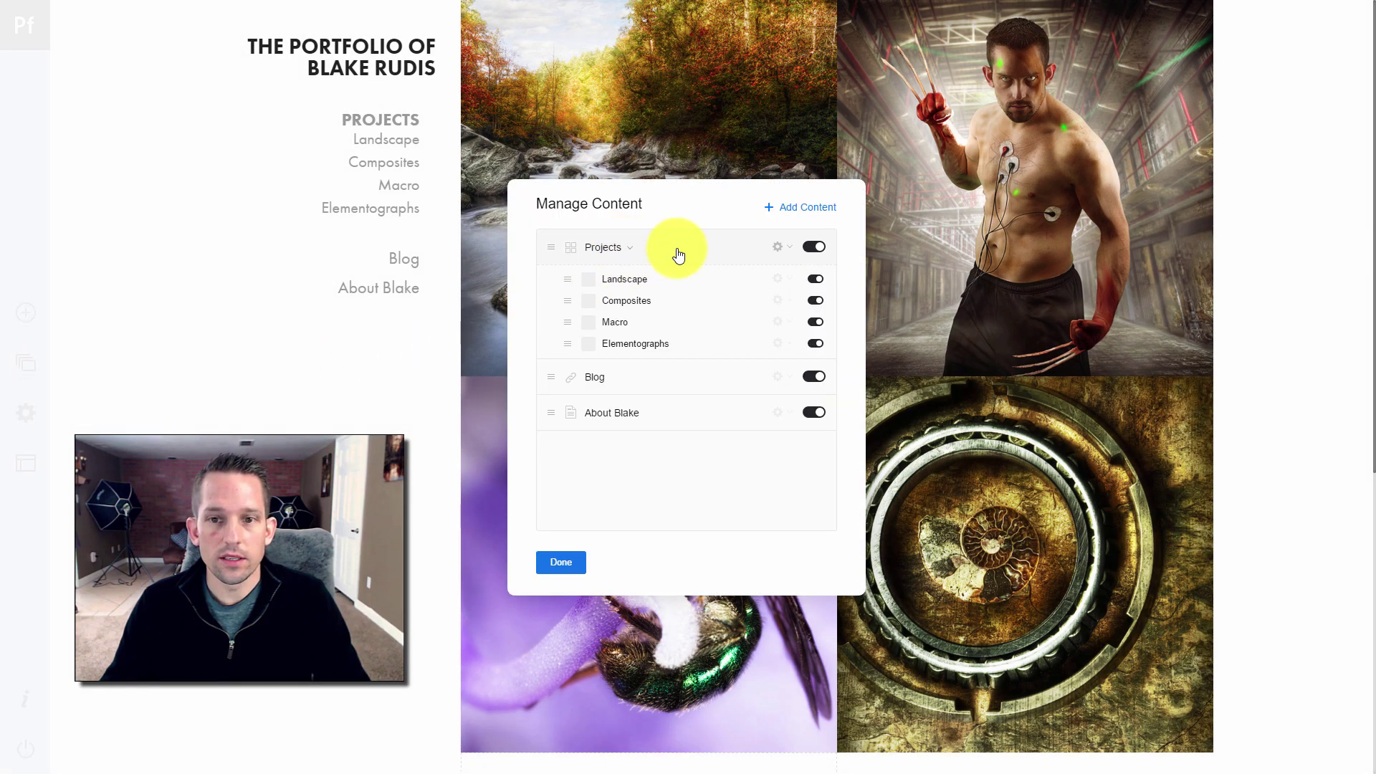
left_click(783, 246)
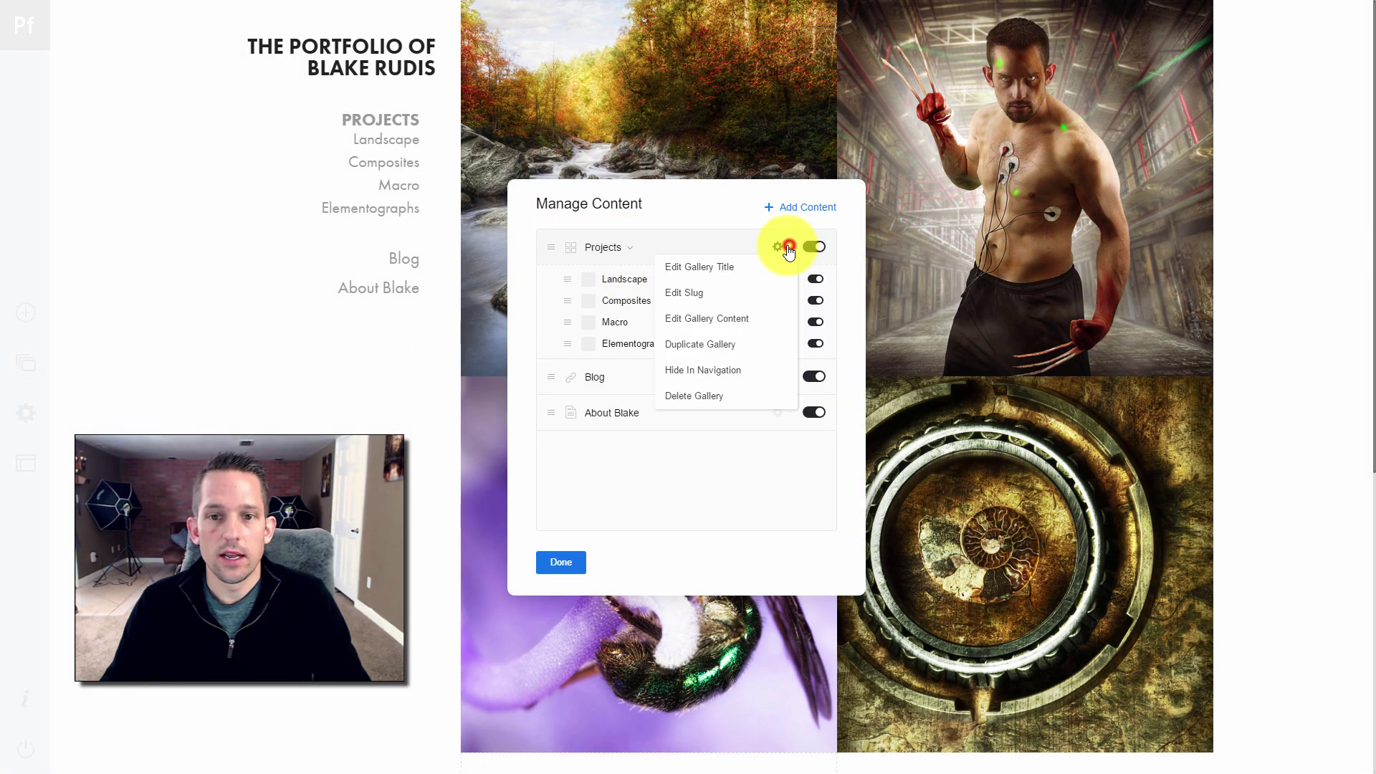
left_click(692, 271)
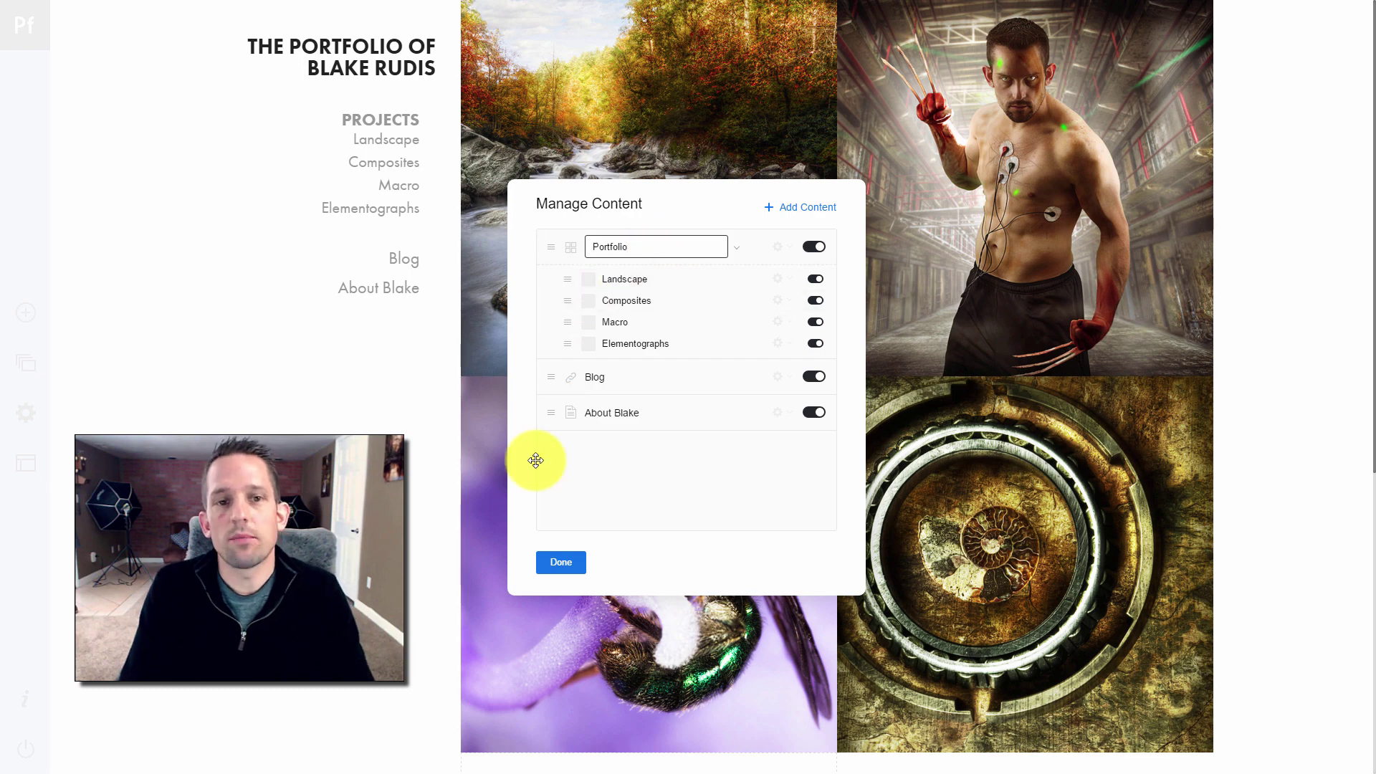
left_click(561, 563)
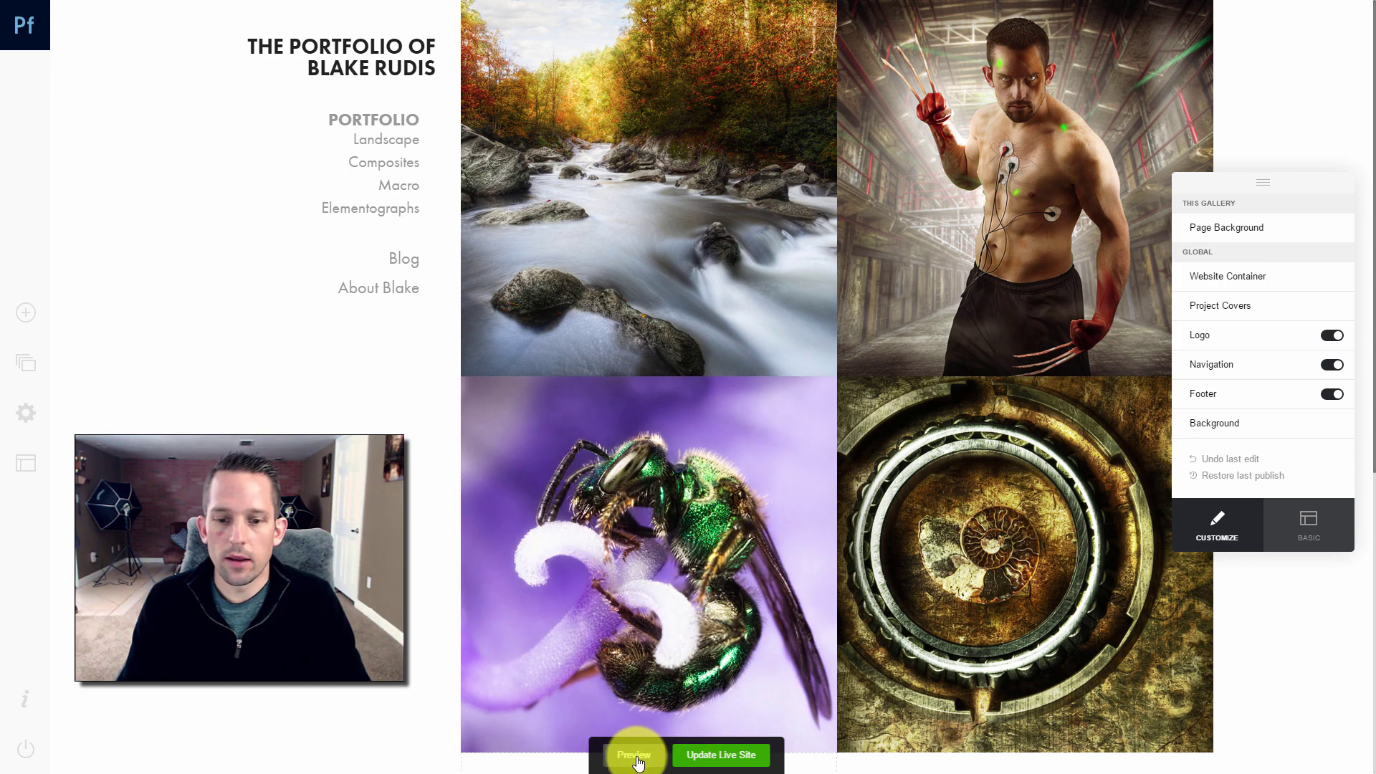
Update the live site with the latest changes and view the published portfolio
left_click(688, 758)
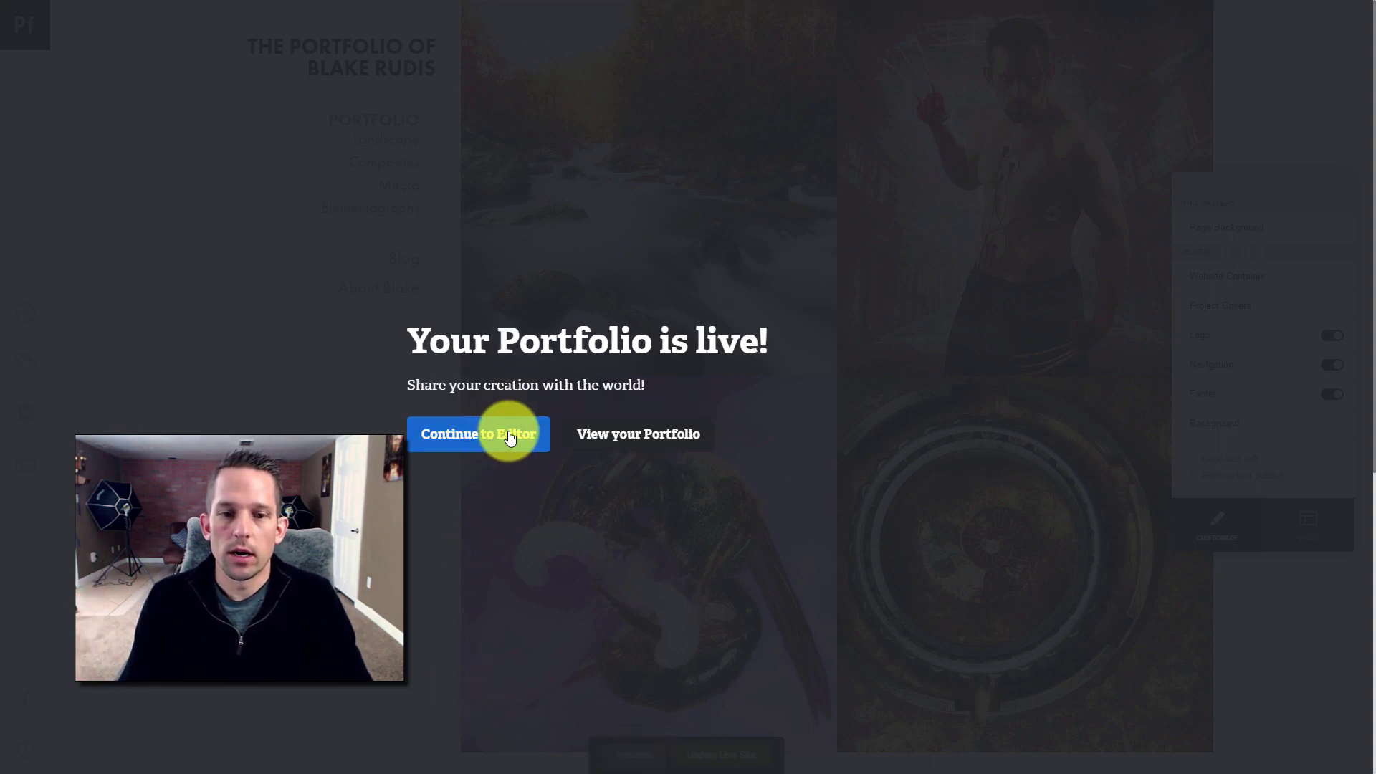
left_click(594, 435)
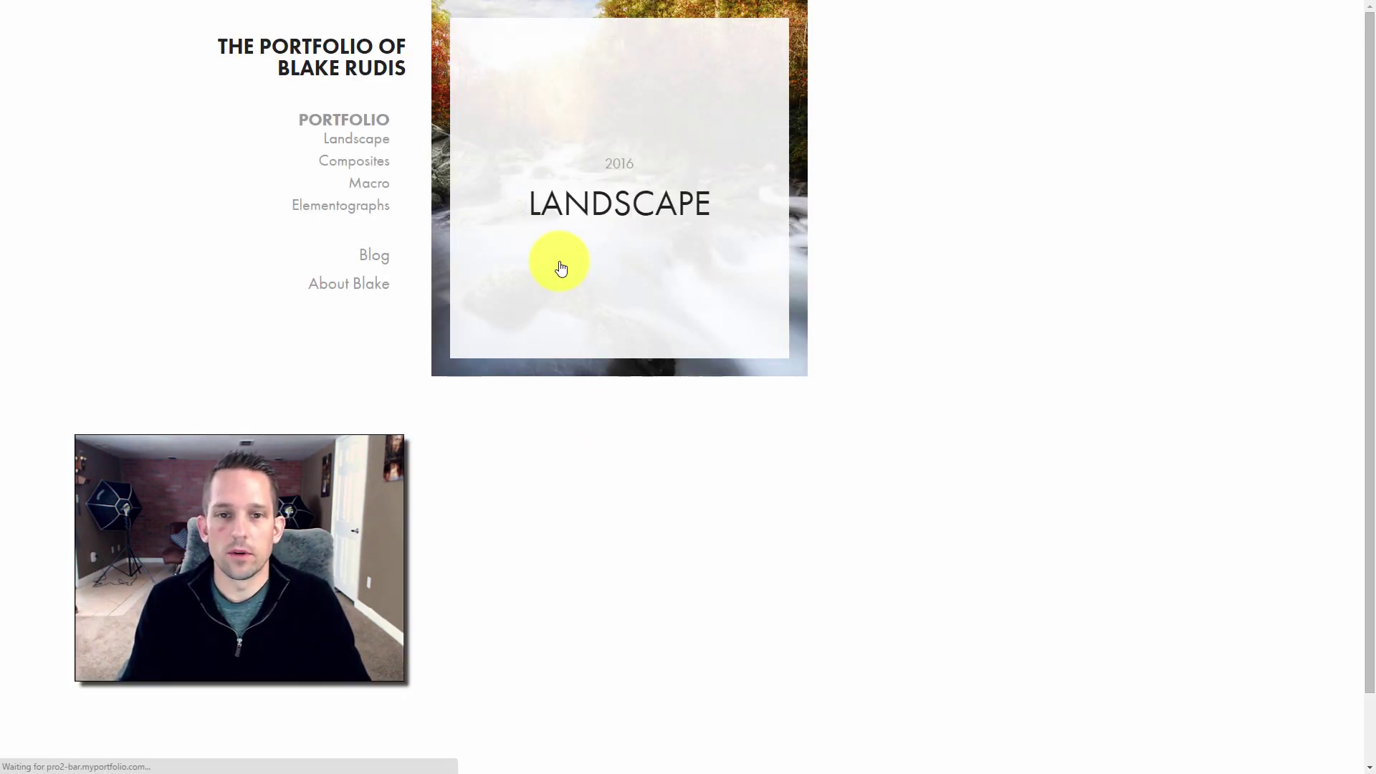